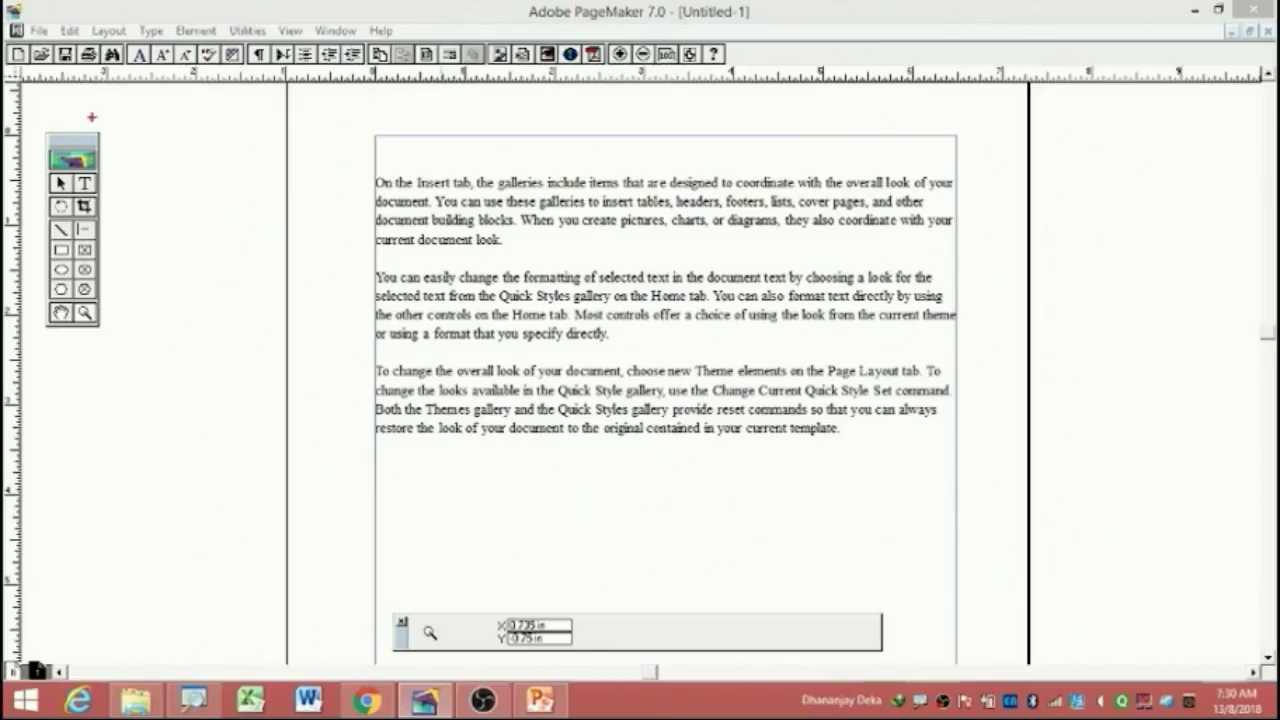
Type 'Sarthebari' as a new text line beneath the third paragraph, then return to the Pointer tool.
{"action": "mouse_move", "coordinate": [110, 113]}
{"action": "left_mouse_down"}
{"action": "mouse_move", "coordinate": [73, 357]}
{"action": "mouse_move", "coordinate": [97, 101]}
{"action": "left_mouse_up"}
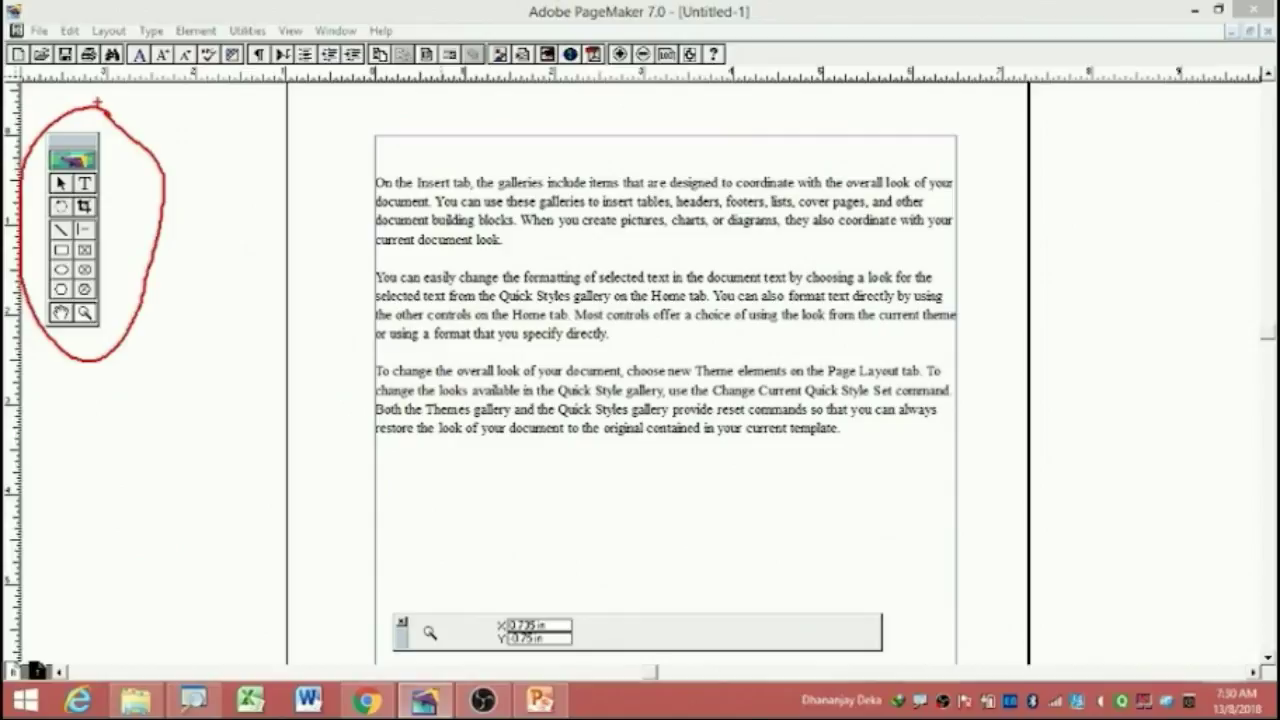
{"action": "key", "text": "Escape"}
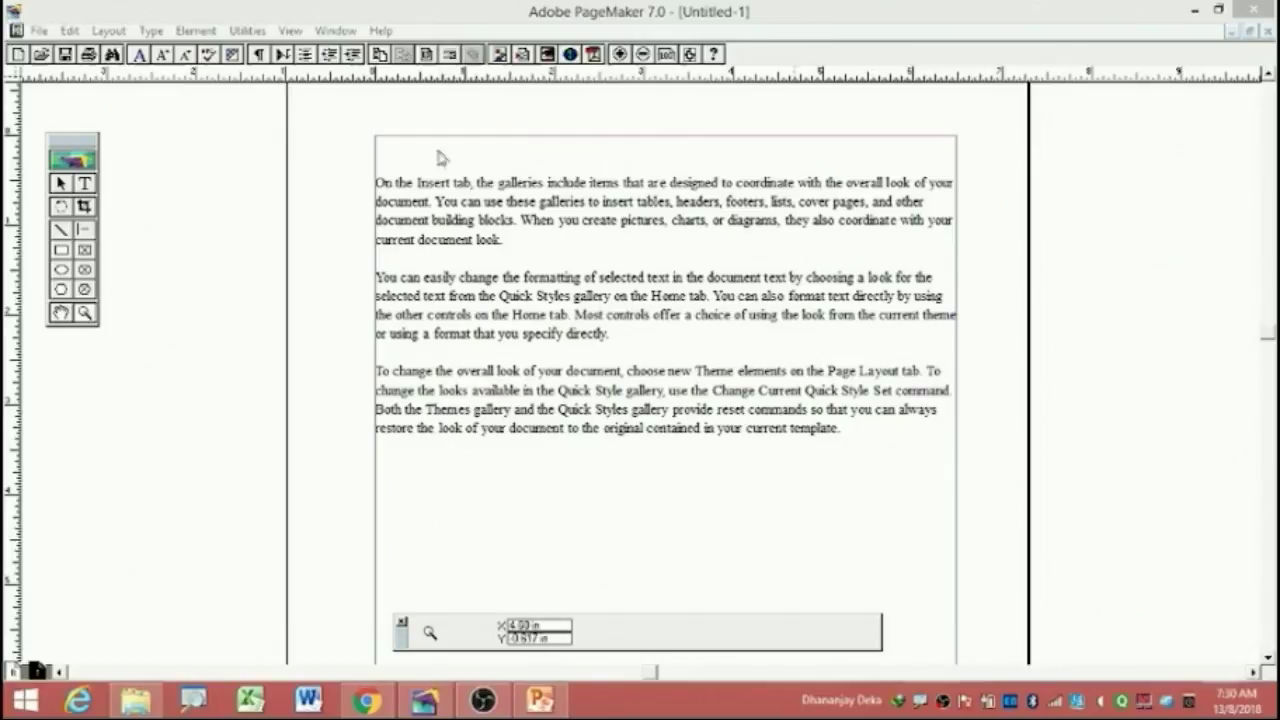
{"action": "left_click", "coordinate": [85, 185]}
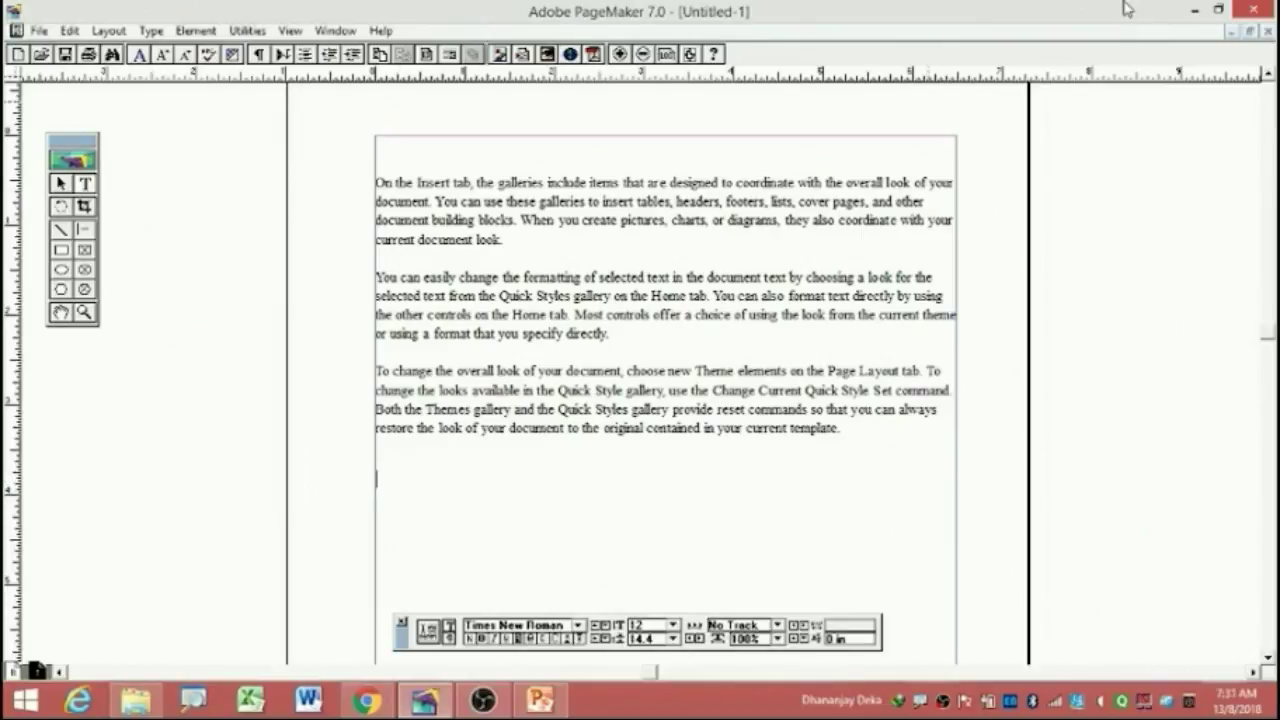
{"action": "type", "text": "Sartheba"}
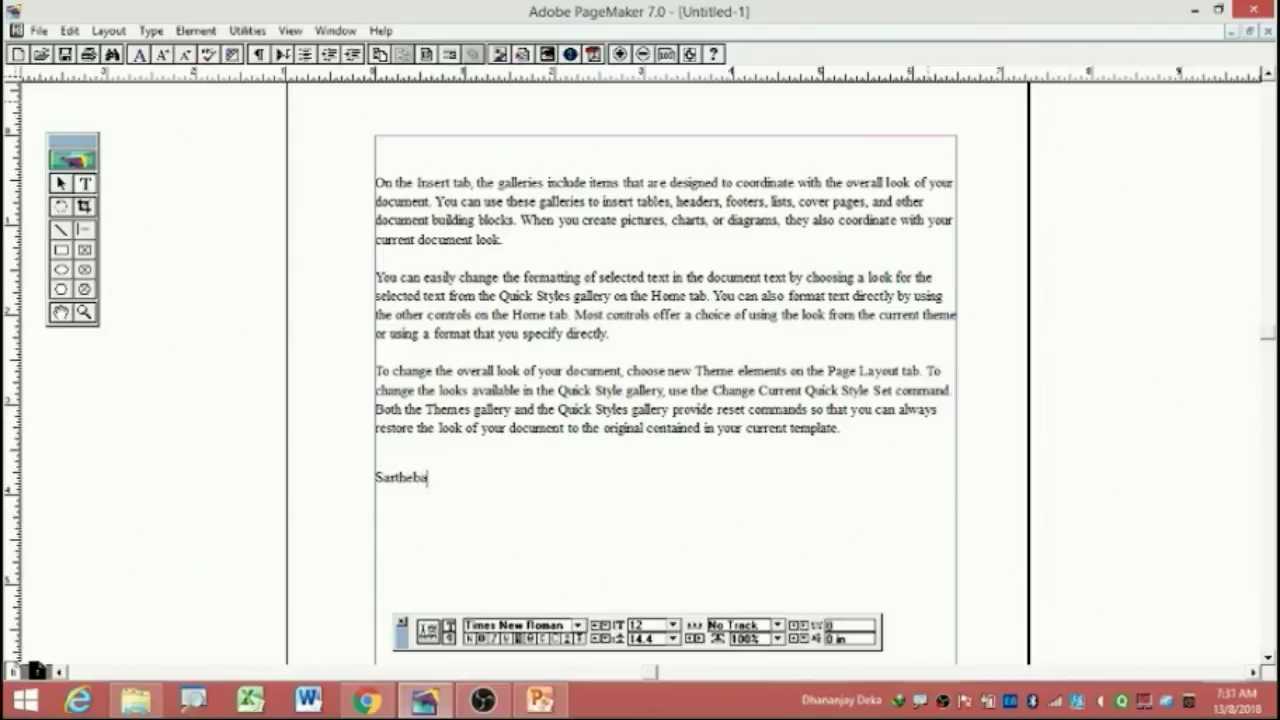
{"action": "type", "text": "r"}
{"action": "type", "text": "i"}
{"action": "left_click", "coordinate": [60, 184]}
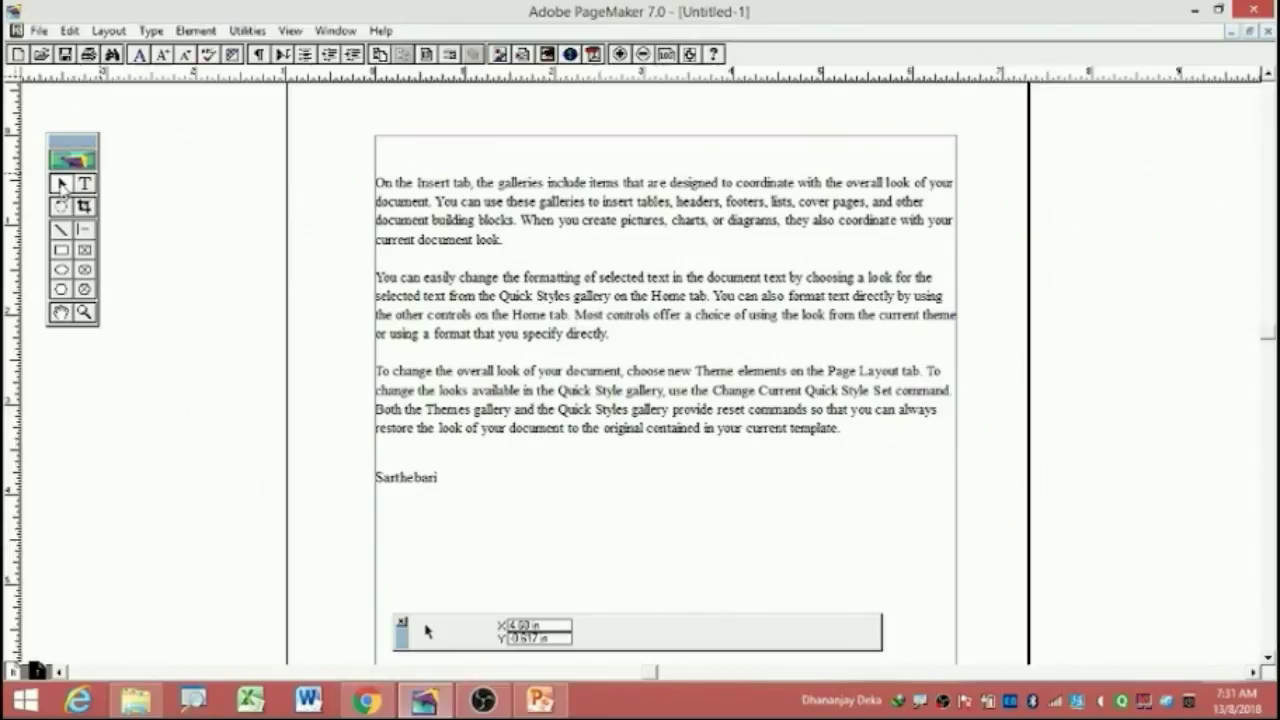
Narrow the Sarthebari block to fit the word and move it to the first paragraph's last line.
{"action": "left_click_drag", "start_coordinate": [62, 188], "coordinate": [335, 484]}
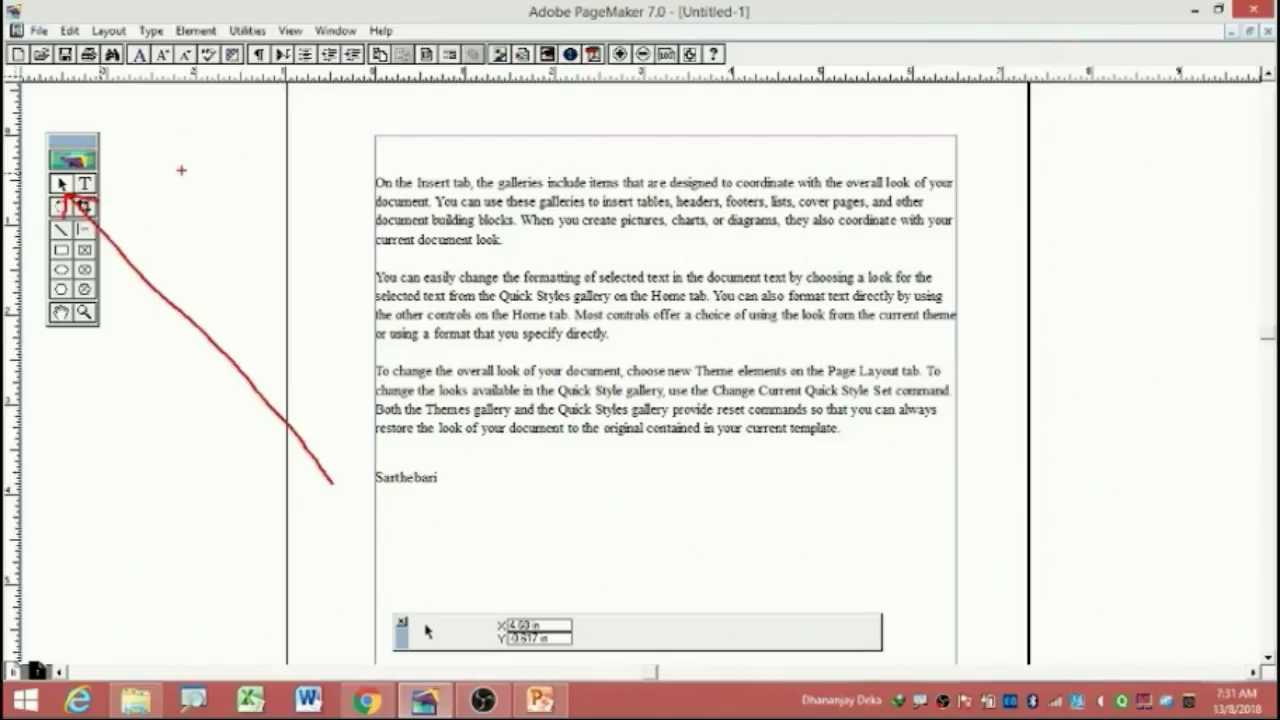
{"action": "key", "text": "Escape"}
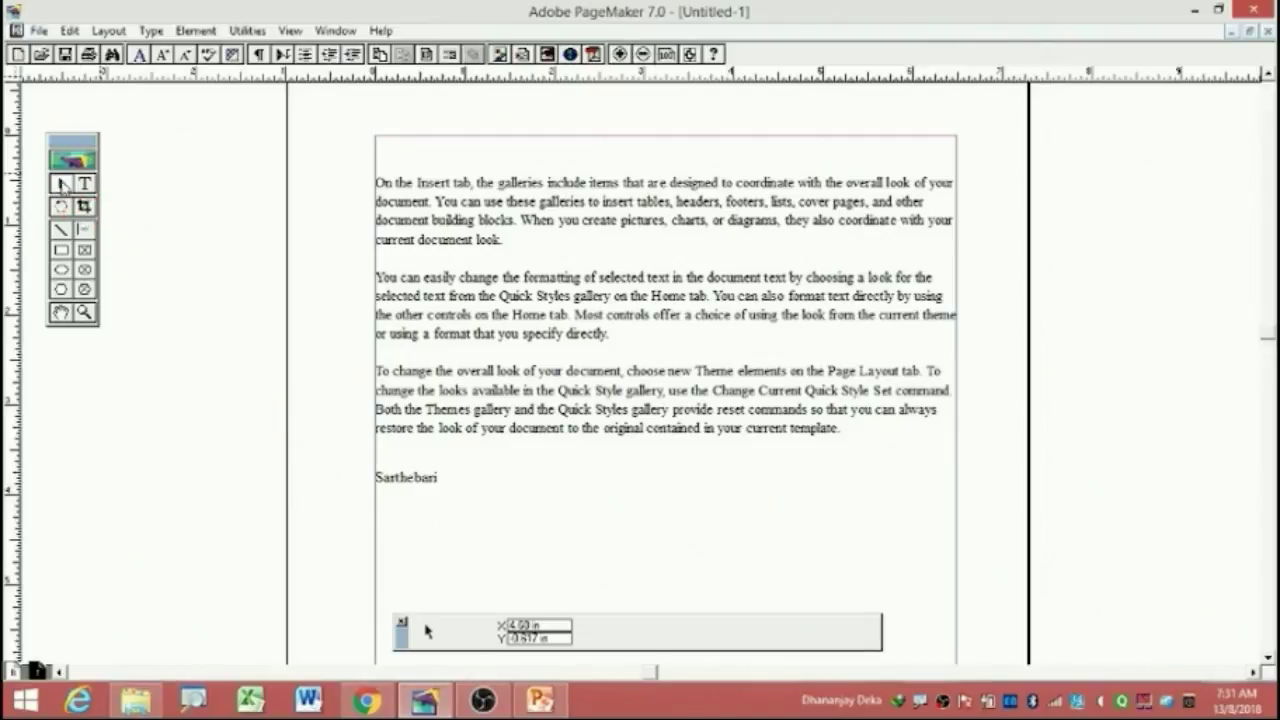
{"action": "left_click", "coordinate": [419, 484]}
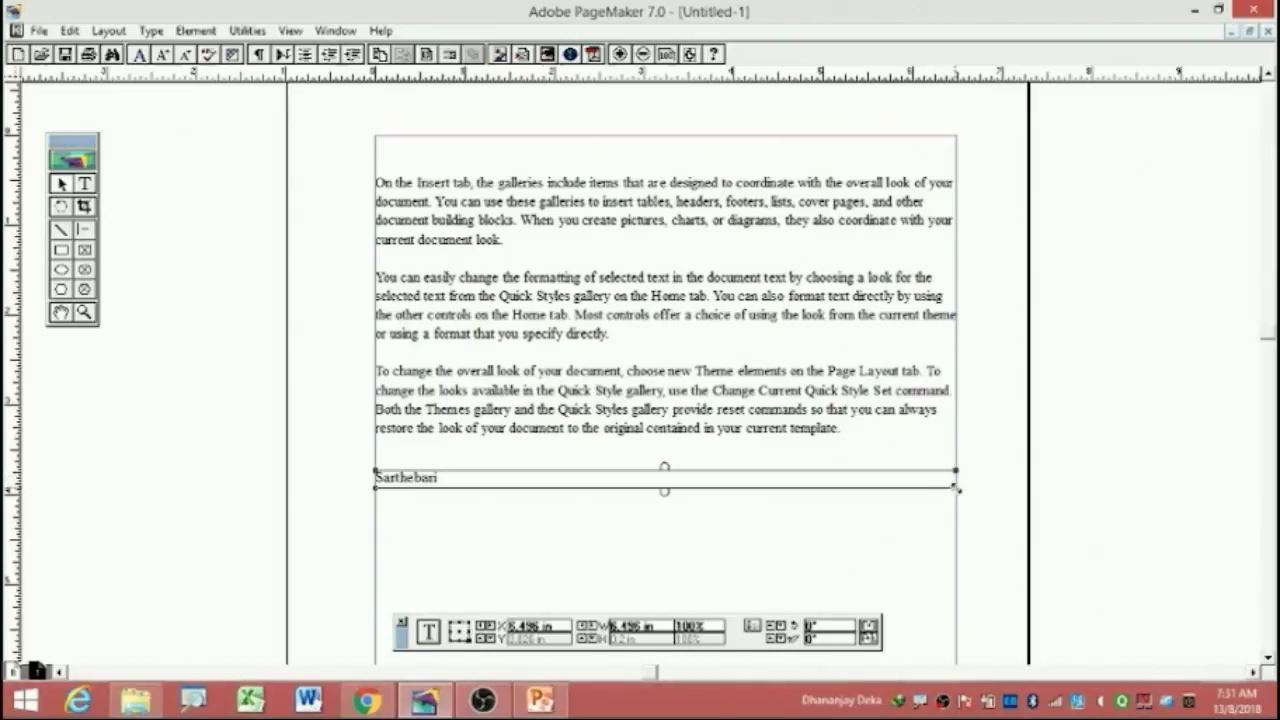
{"action": "left_click_drag", "start_coordinate": [957, 488], "coordinate": [502, 582]}
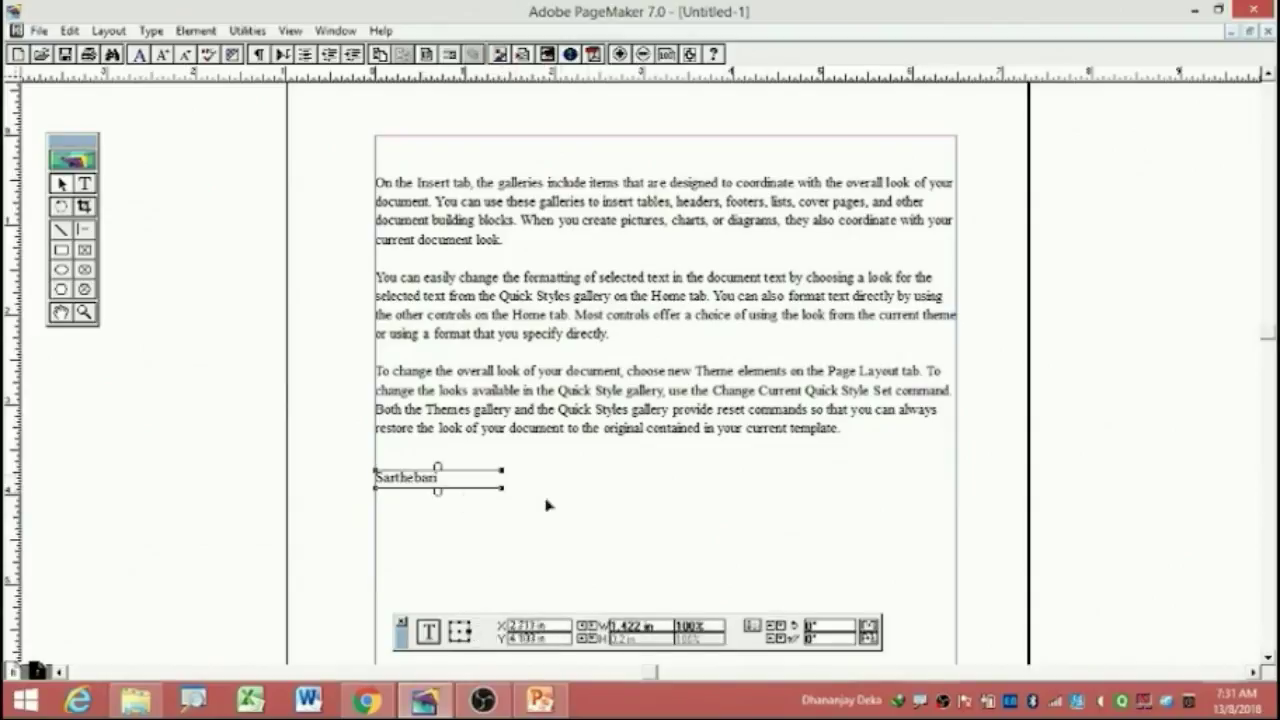
{"action": "mouse_move", "coordinate": [428, 478]}
{"action": "left_mouse_down"}
{"action": "mouse_move", "coordinate": [603, 494]}
{"action": "mouse_move", "coordinate": [775, 468]}
{"action": "mouse_move", "coordinate": [570, 516]}
{"action": "mouse_move", "coordinate": [619, 476]}
{"action": "mouse_move", "coordinate": [603, 250]}
{"action": "mouse_move", "coordinate": [563, 248]}
{"action": "left_mouse_up"}
Move the Sarthebari block back down below the paragraphs.
{"action": "left_click", "coordinate": [739, 541]}
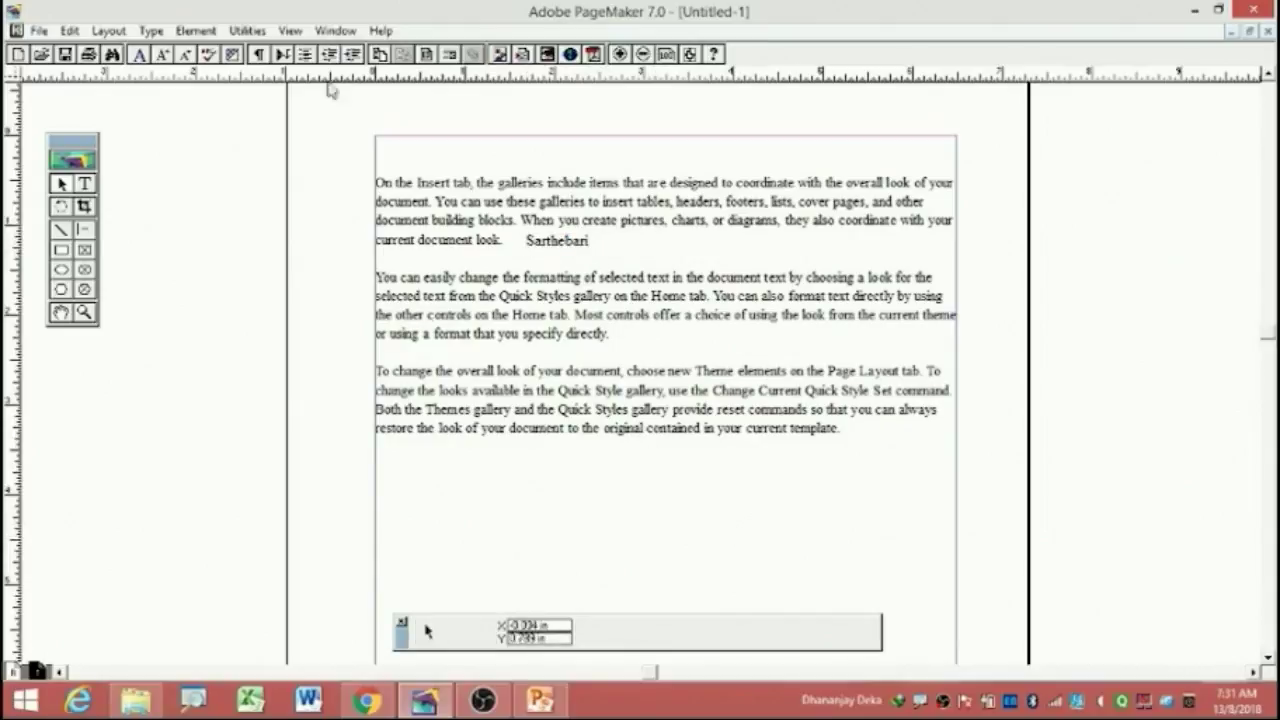
{"action": "left_click", "coordinate": [576, 246]}
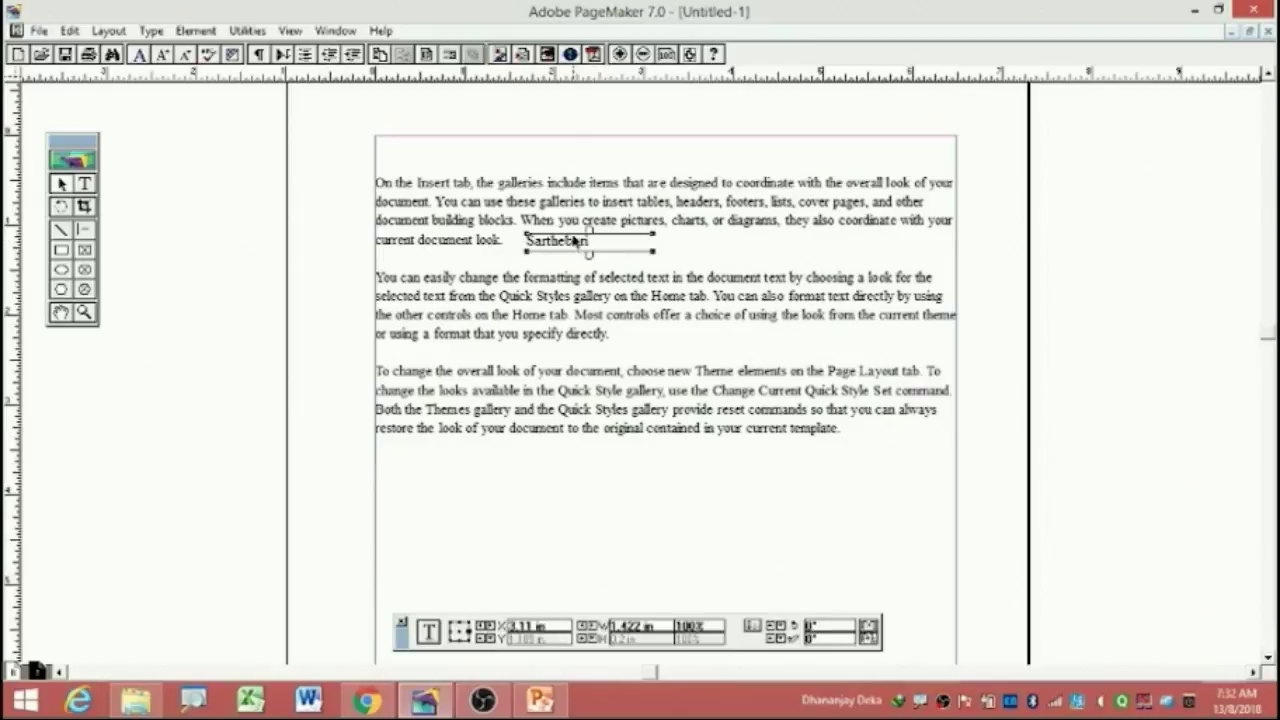
{"action": "left_click_drag", "start_coordinate": [576, 246], "coordinate": [567, 511]}
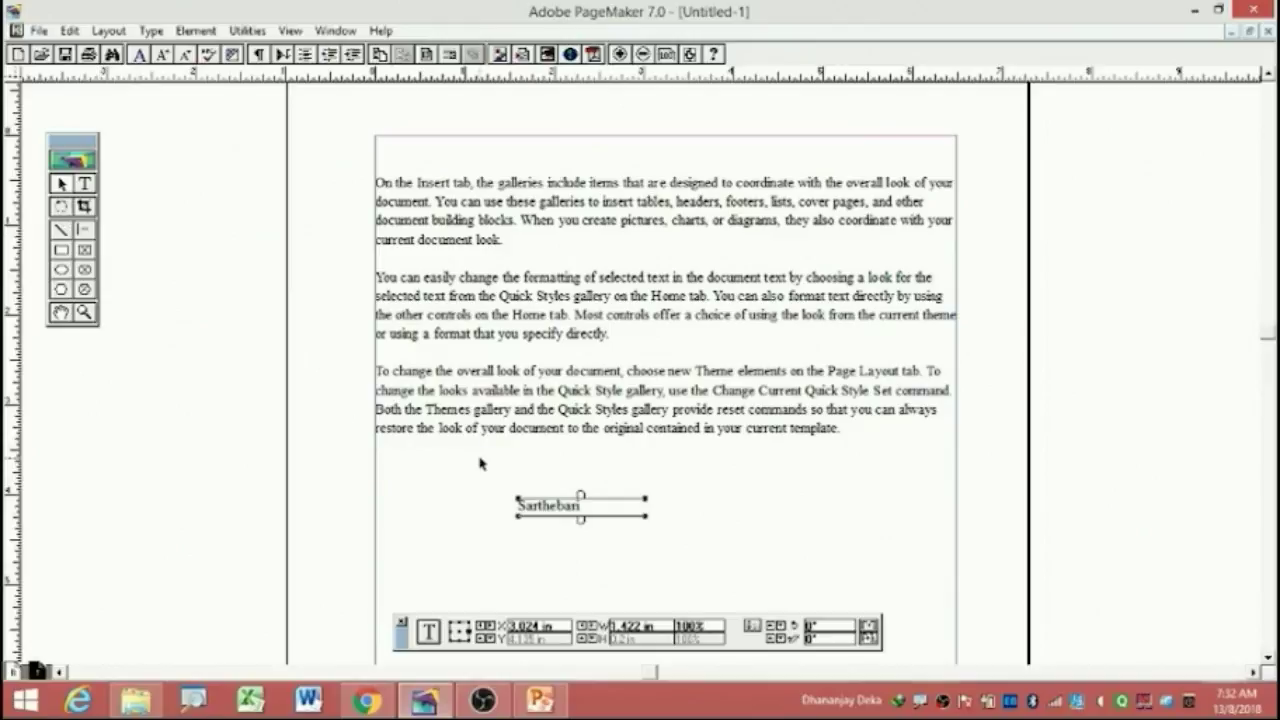
Tilt Sarthebari about -14° with the Rotate tool, then level it back to 0° rotation.
{"action": "left_click", "coordinate": [62, 207]}
{"action": "mouse_move", "coordinate": [605, 505]}
{"action": "left_mouse_down"}
{"action": "mouse_move", "coordinate": [522, 434]}
{"action": "mouse_move", "coordinate": [770, 482]}
{"action": "left_mouse_up"}
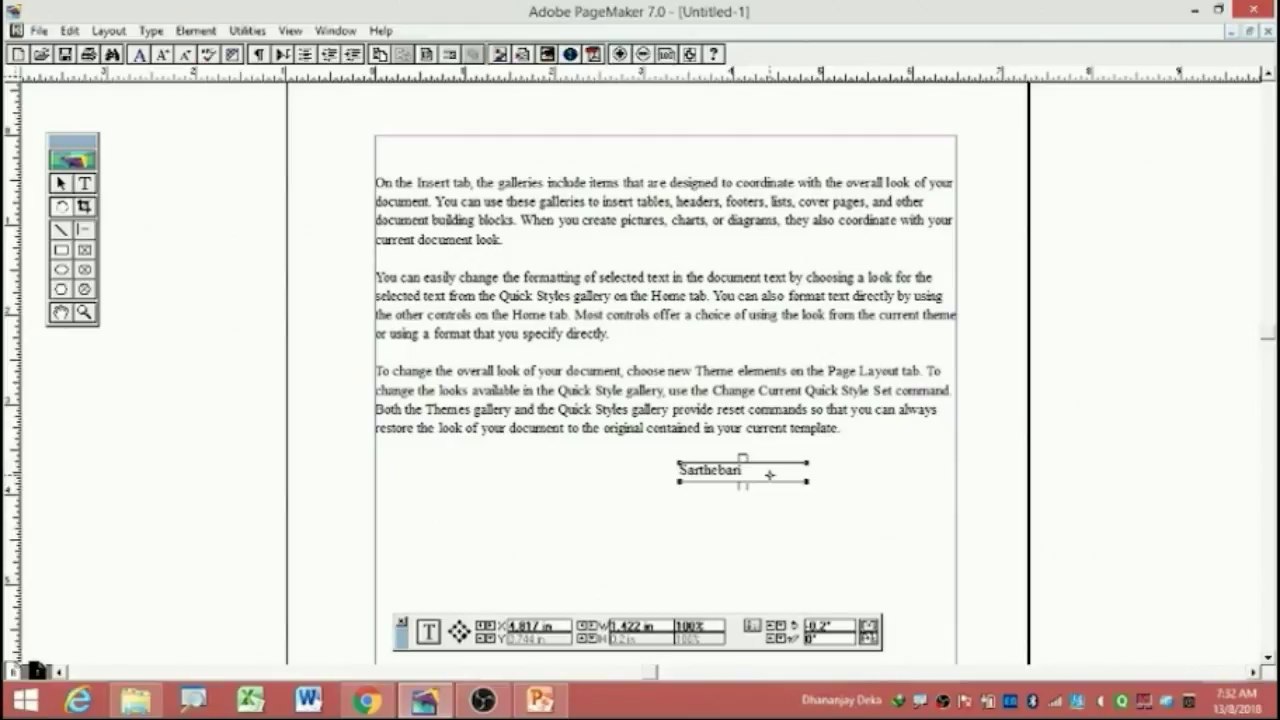
{"action": "left_click_drag", "start_coordinate": [770, 474], "coordinate": [834, 477]}
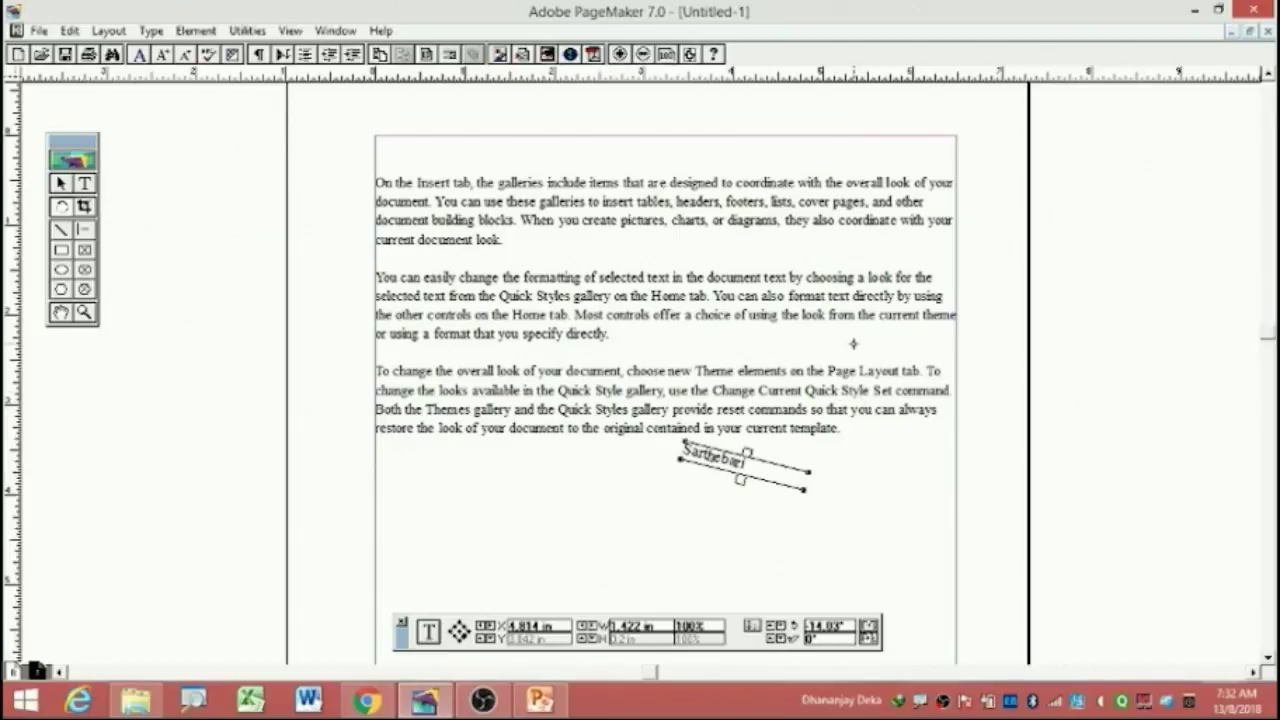
{"action": "mouse_move", "coordinate": [877, 603]}
{"action": "left_mouse_down"}
{"action": "mouse_move", "coordinate": [770, 590]}
{"action": "mouse_move", "coordinate": [876, 608]}
{"action": "left_mouse_up"}
{"action": "left_click_drag", "start_coordinate": [726, 462], "coordinate": [708, 500]}
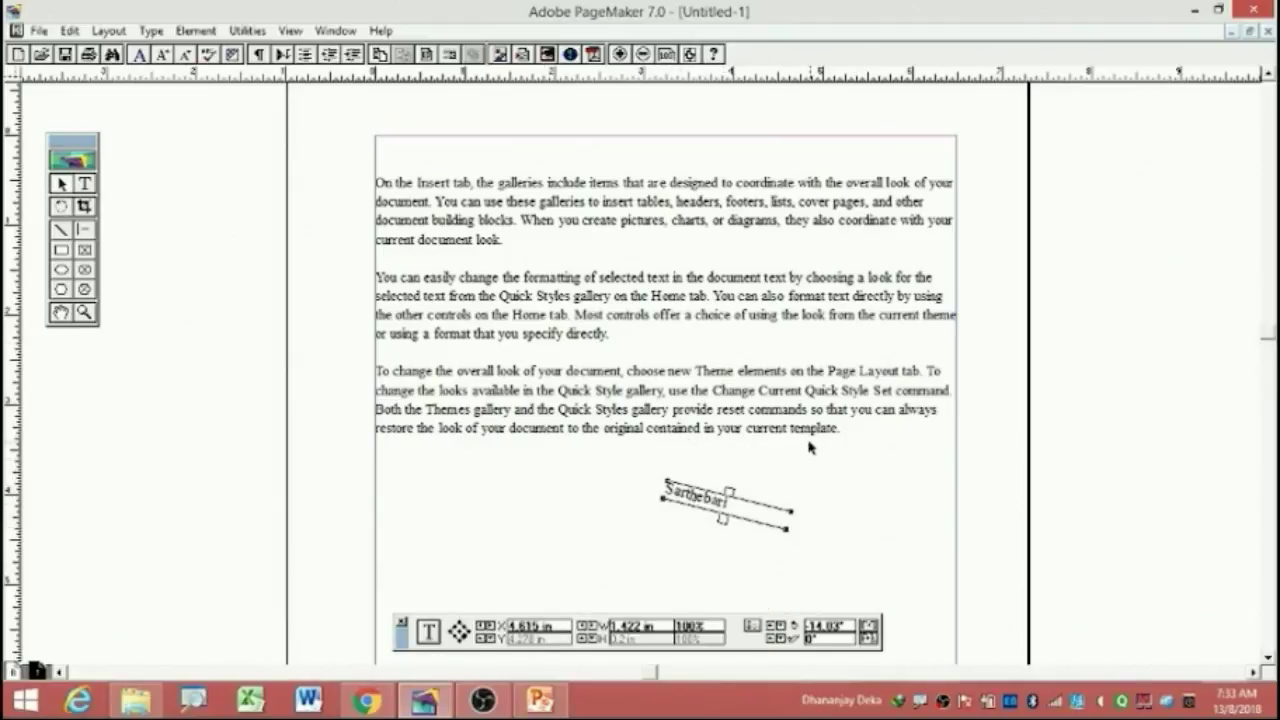
{"action": "left_click_drag", "start_coordinate": [856, 626], "coordinate": [806, 626]}
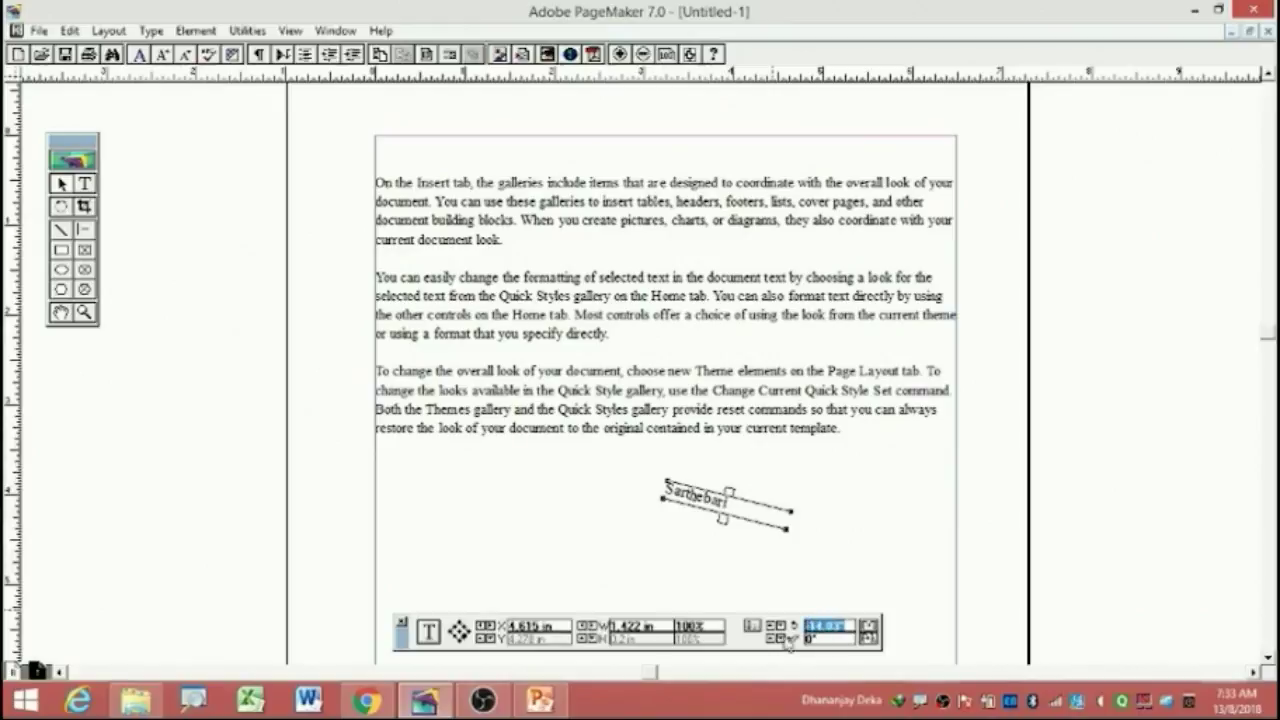
{"action": "type", "text": "1"}
{"action": "key", "text": "Return"}
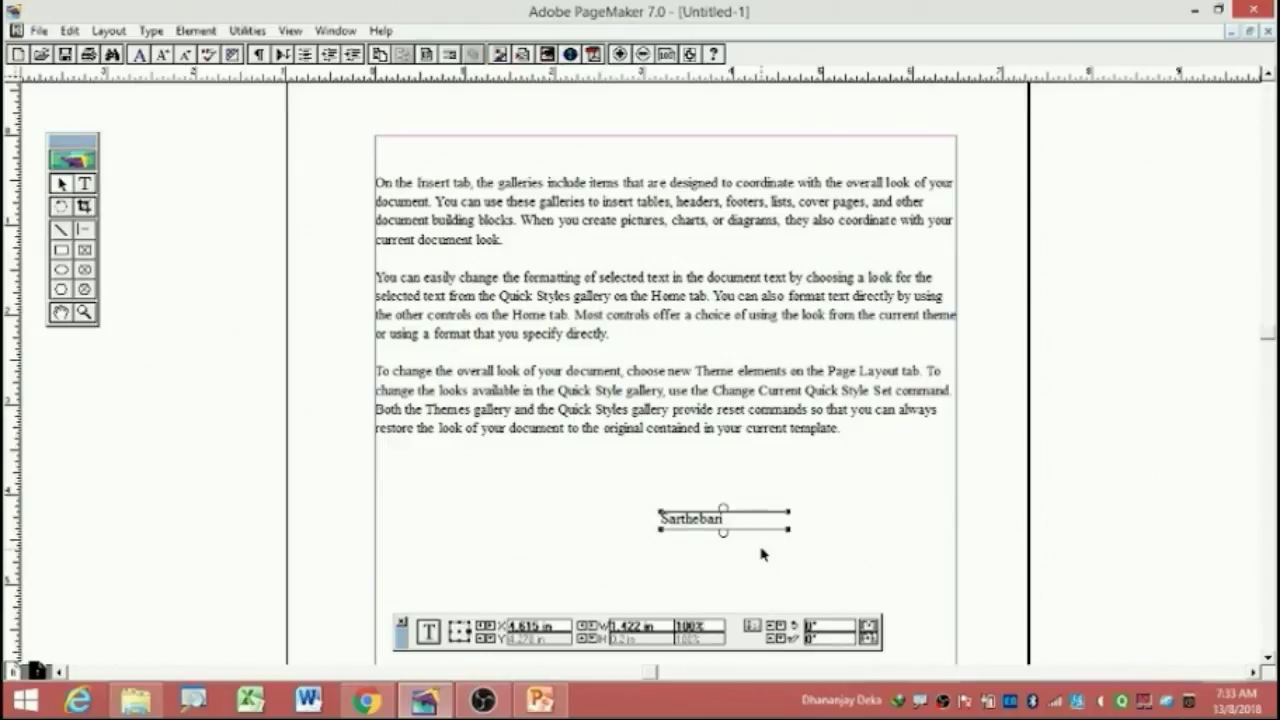
Draw a diagonal line and a horizontal line below the paragraphs.
{"action": "left_click", "coordinate": [60, 231]}
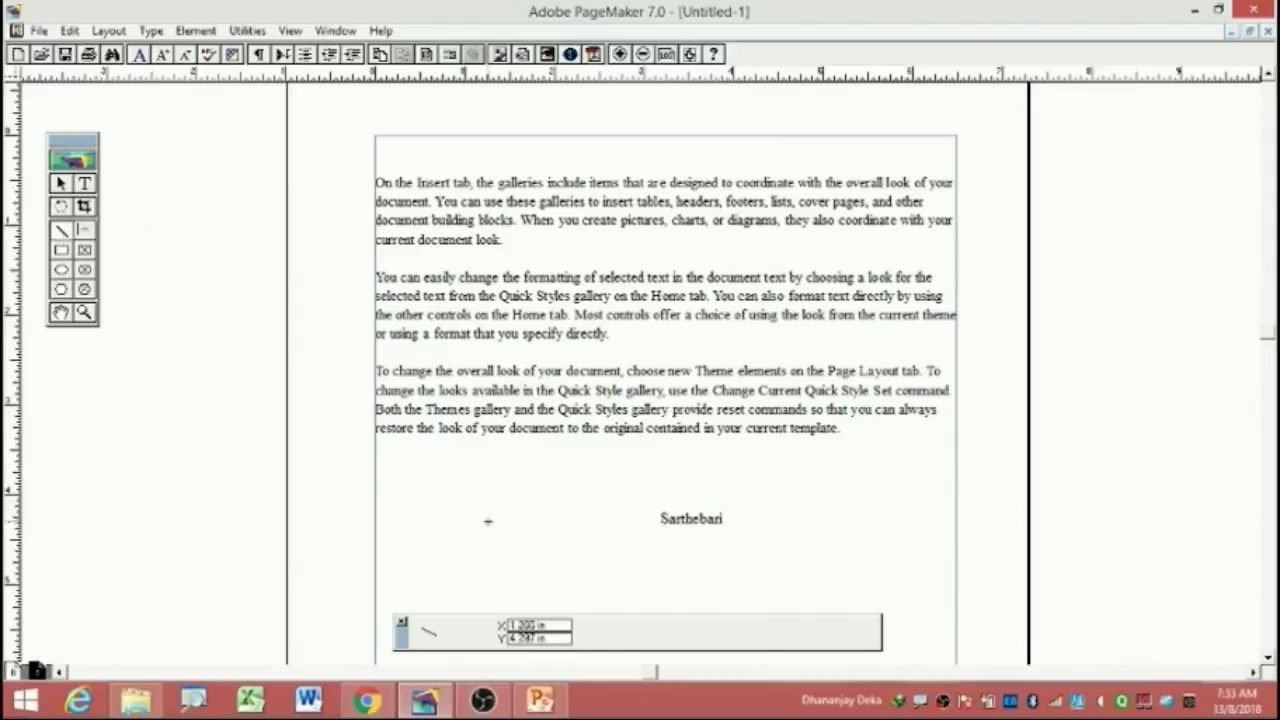
{"action": "left_click_drag", "start_coordinate": [431, 474], "coordinate": [565, 556]}
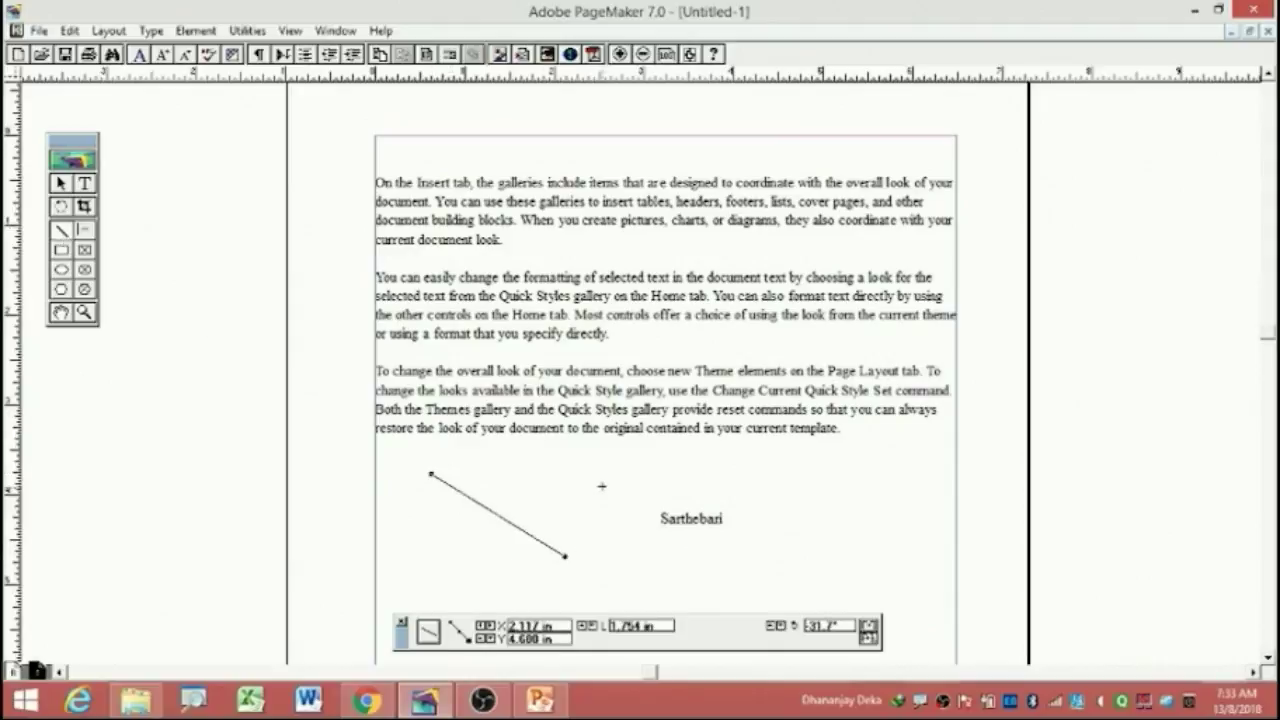
{"action": "left_click", "coordinate": [84, 230]}
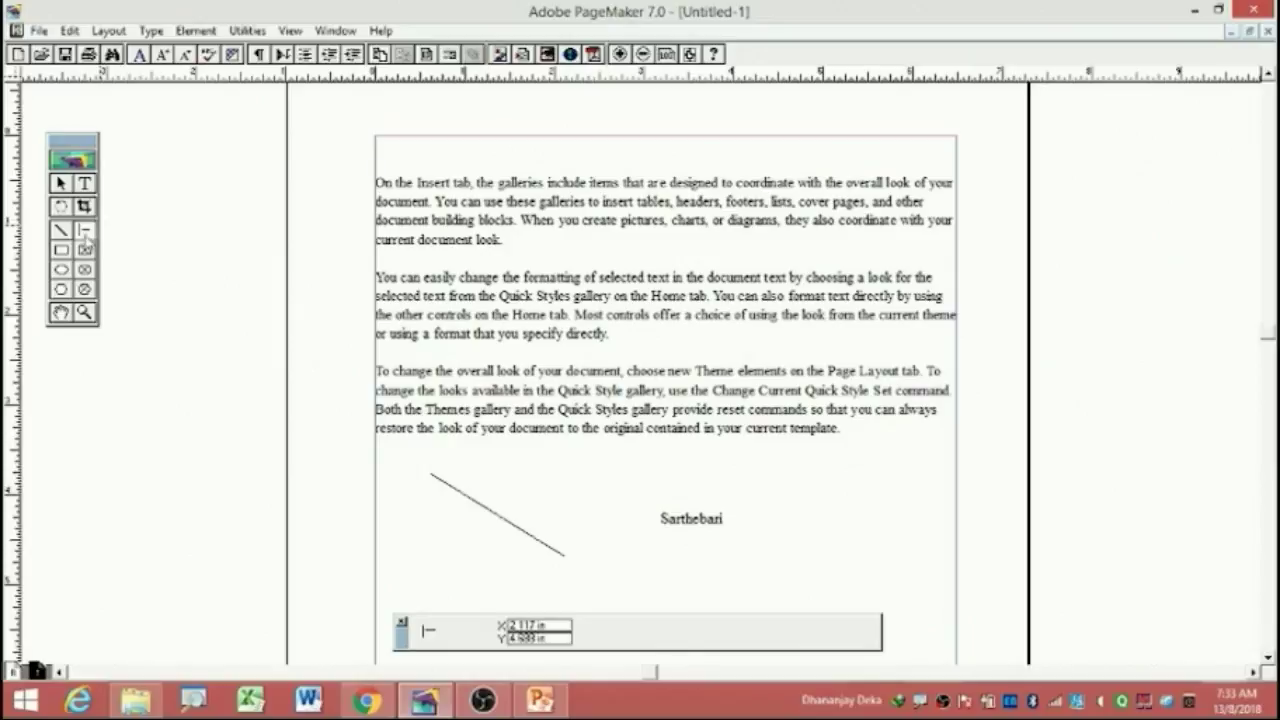
{"action": "mouse_move", "coordinate": [506, 471]}
{"action": "left_mouse_down"}
{"action": "mouse_move", "coordinate": [786, 480]}
{"action": "mouse_move", "coordinate": [769, 519]}
{"action": "left_mouse_up"}
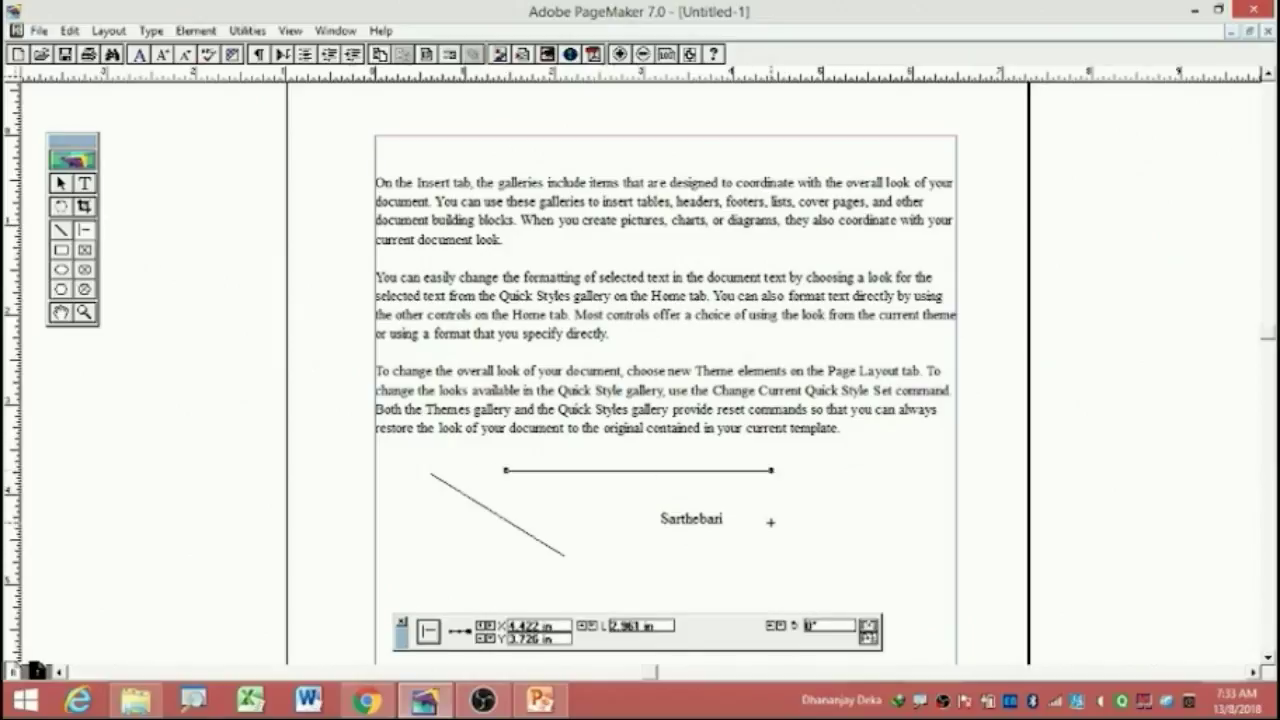
Draw a small rectangle right of Sarthebari and a wide rectangle elsewhere on the page.
{"action": "left_click", "coordinate": [150, 270]}
{"action": "left_click", "coordinate": [61, 250]}
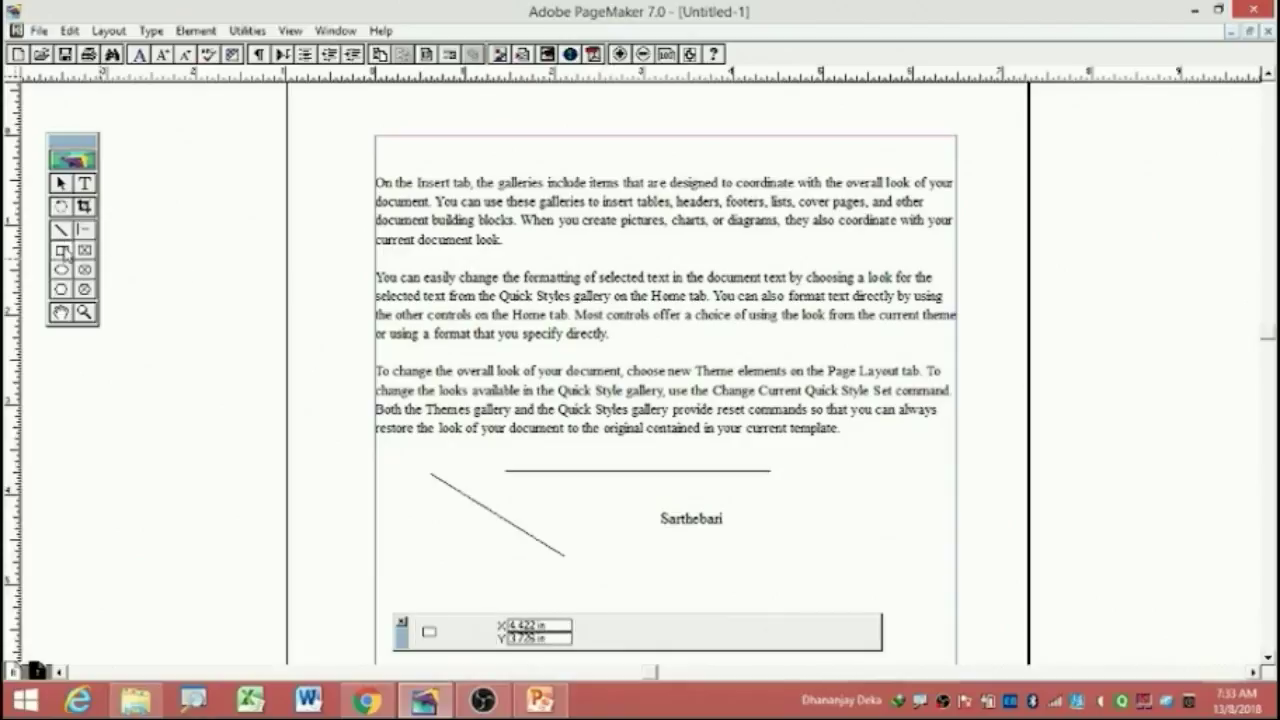
{"action": "left_click", "coordinate": [61, 270]}
{"action": "left_click", "coordinate": [61, 250]}
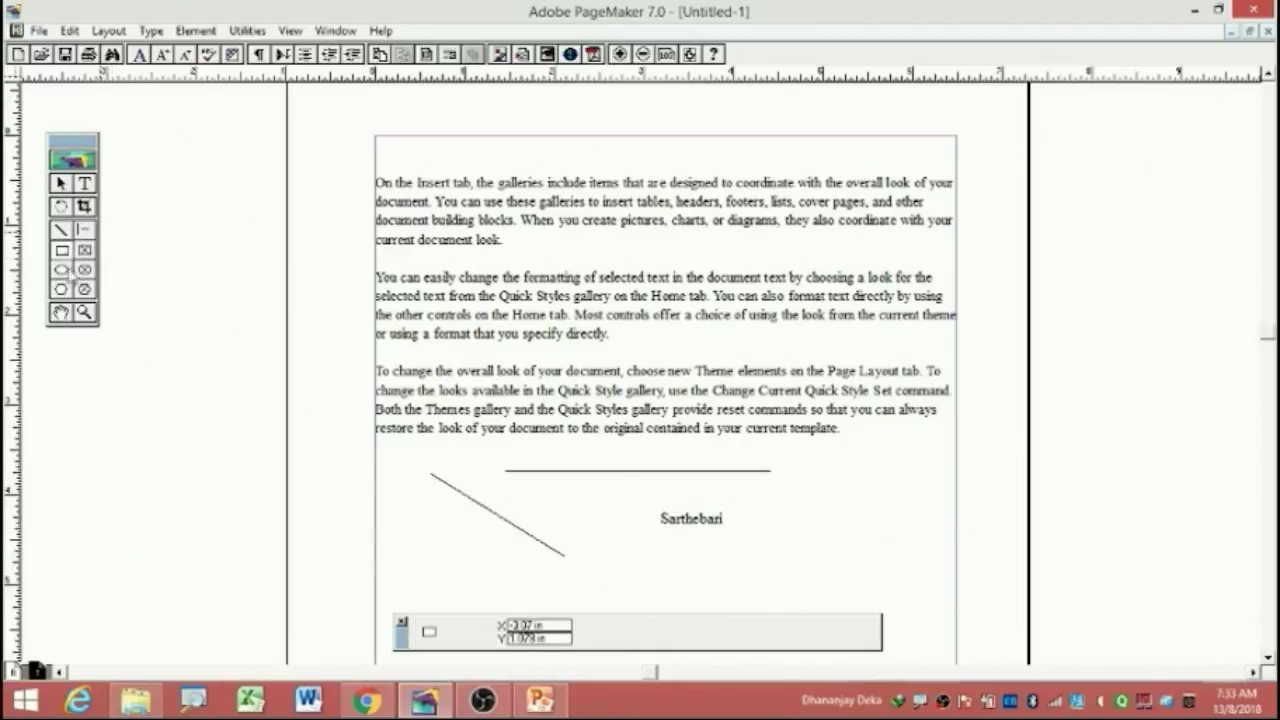
{"action": "left_click_drag", "start_coordinate": [785, 496], "coordinate": [904, 552]}
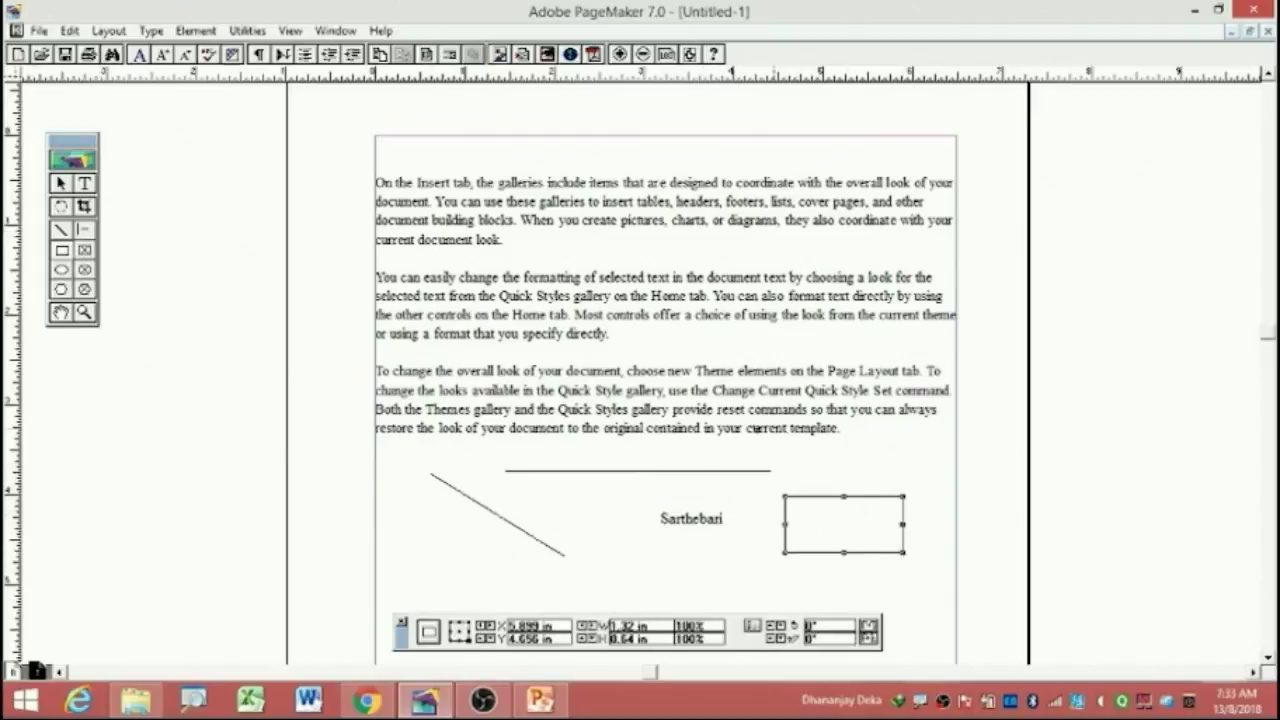
{"action": "left_click", "coordinate": [1266, 658]}
{"action": "left_click", "coordinate": [1266, 658]}
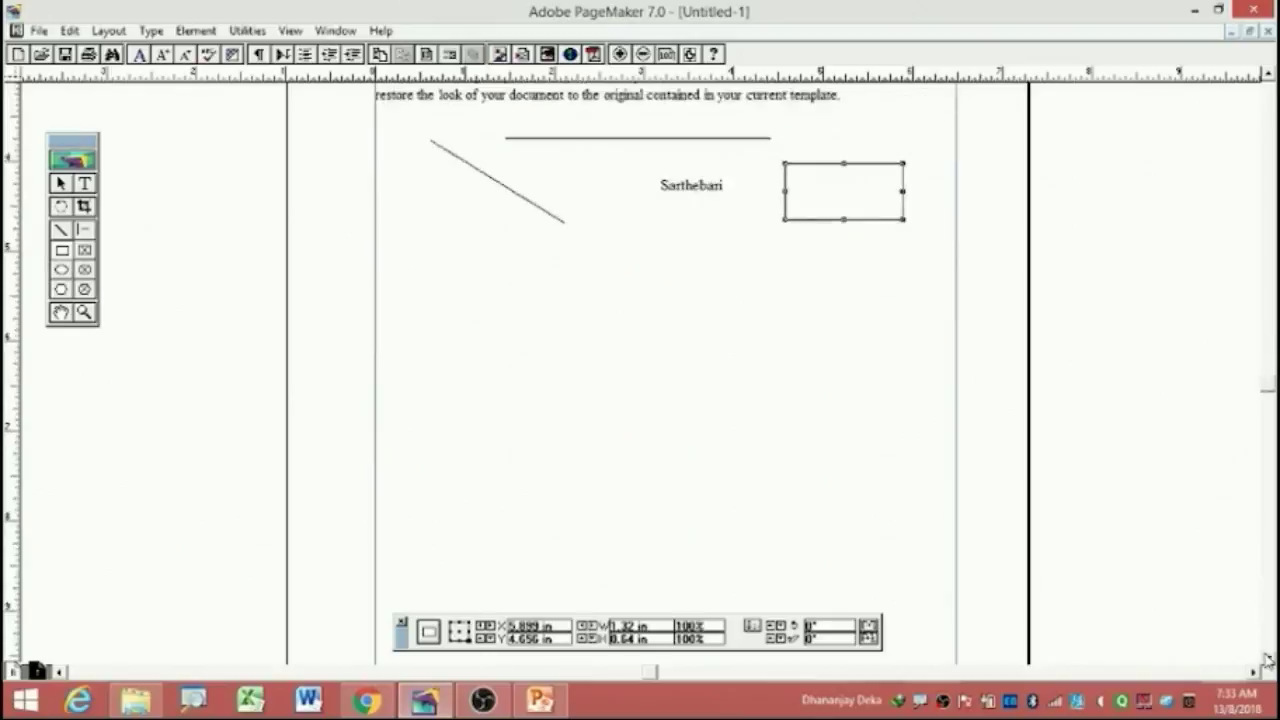
{"action": "mouse_move", "coordinate": [432, 245]}
{"action": "left_mouse_down"}
{"action": "mouse_move", "coordinate": [631, 291]}
{"action": "mouse_move", "coordinate": [901, 288]}
{"action": "left_mouse_up"}
{"action": "left_click", "coordinate": [904, 321]}
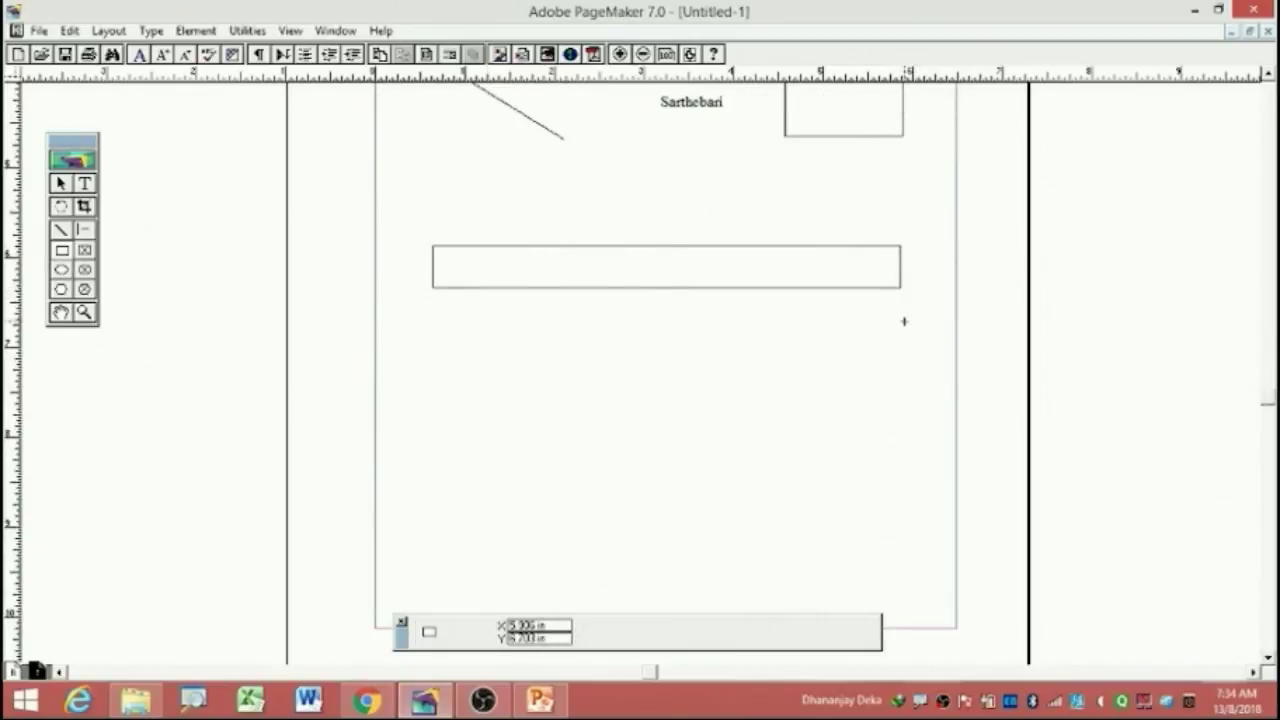
Draw a short vertical line dividing the wide rectangle near its left end.
{"action": "left_click", "coordinate": [84, 229]}
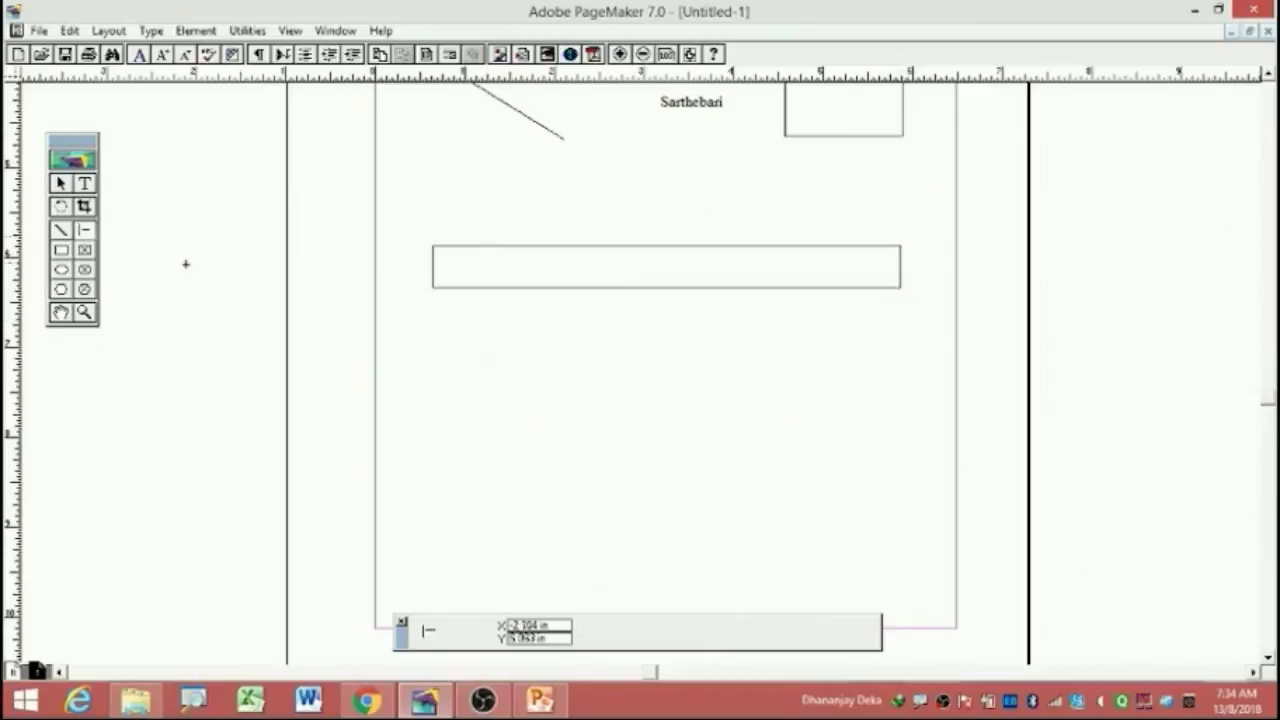
{"action": "left_click_drag", "start_coordinate": [478, 246], "coordinate": [478, 286]}
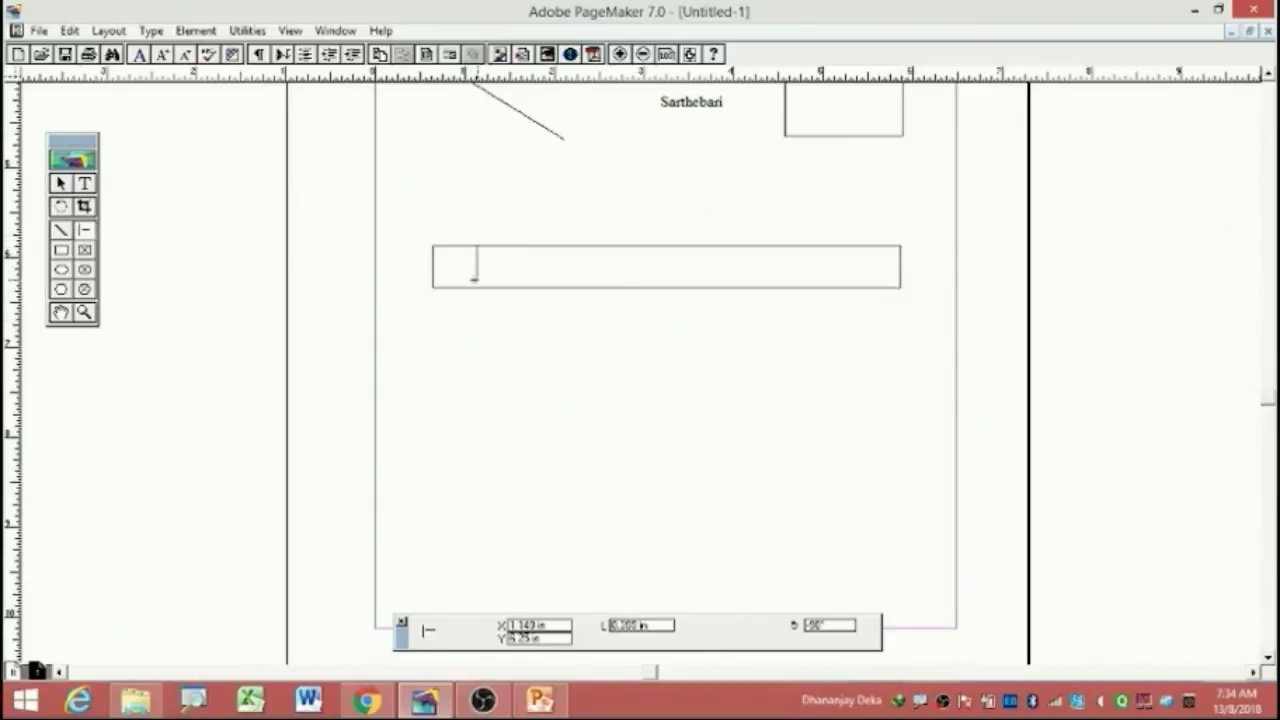
{"action": "left_click", "coordinate": [572, 265]}
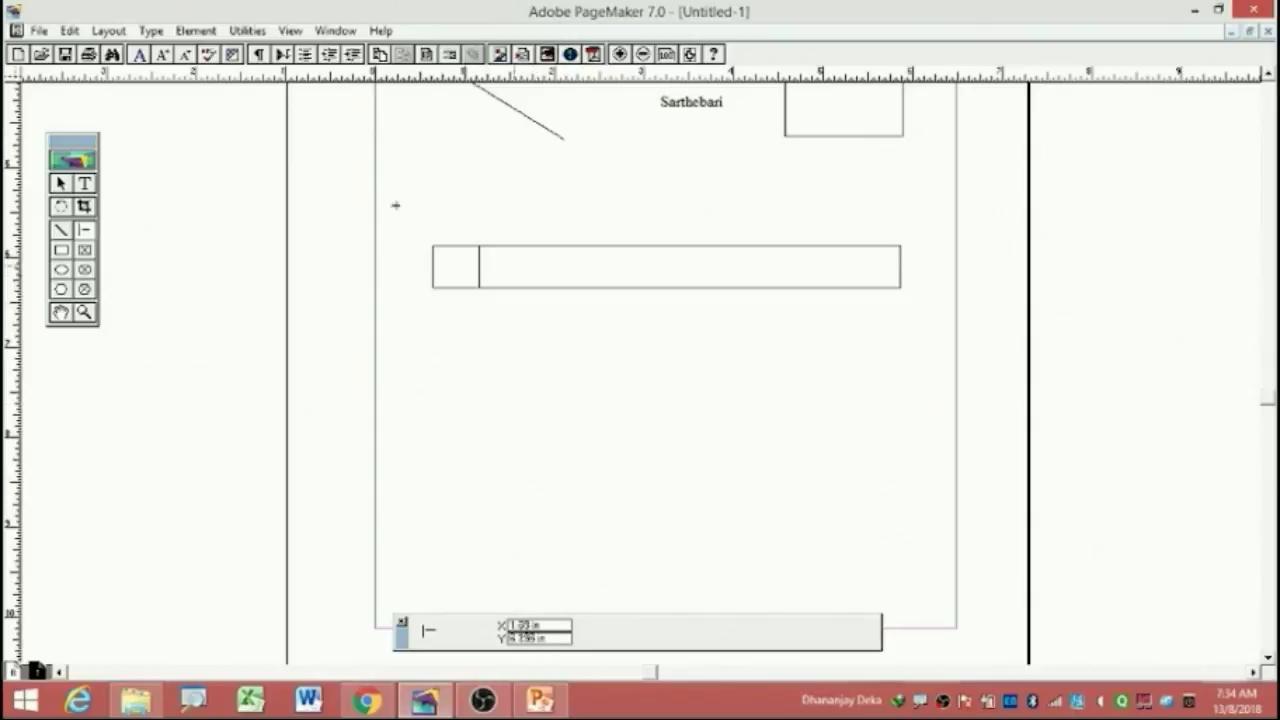
Select that vertical divider line and copy it.
{"action": "left_click", "coordinate": [60, 183]}
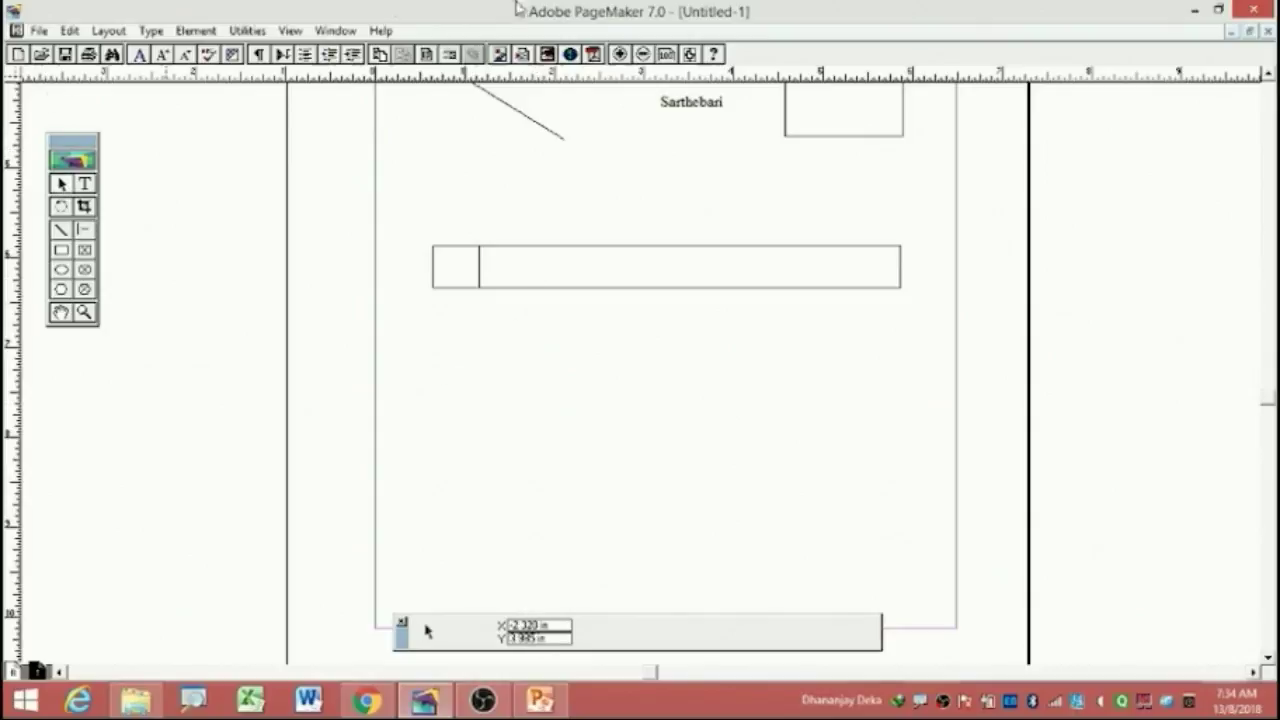
{"action": "left_click", "coordinate": [479, 270]}
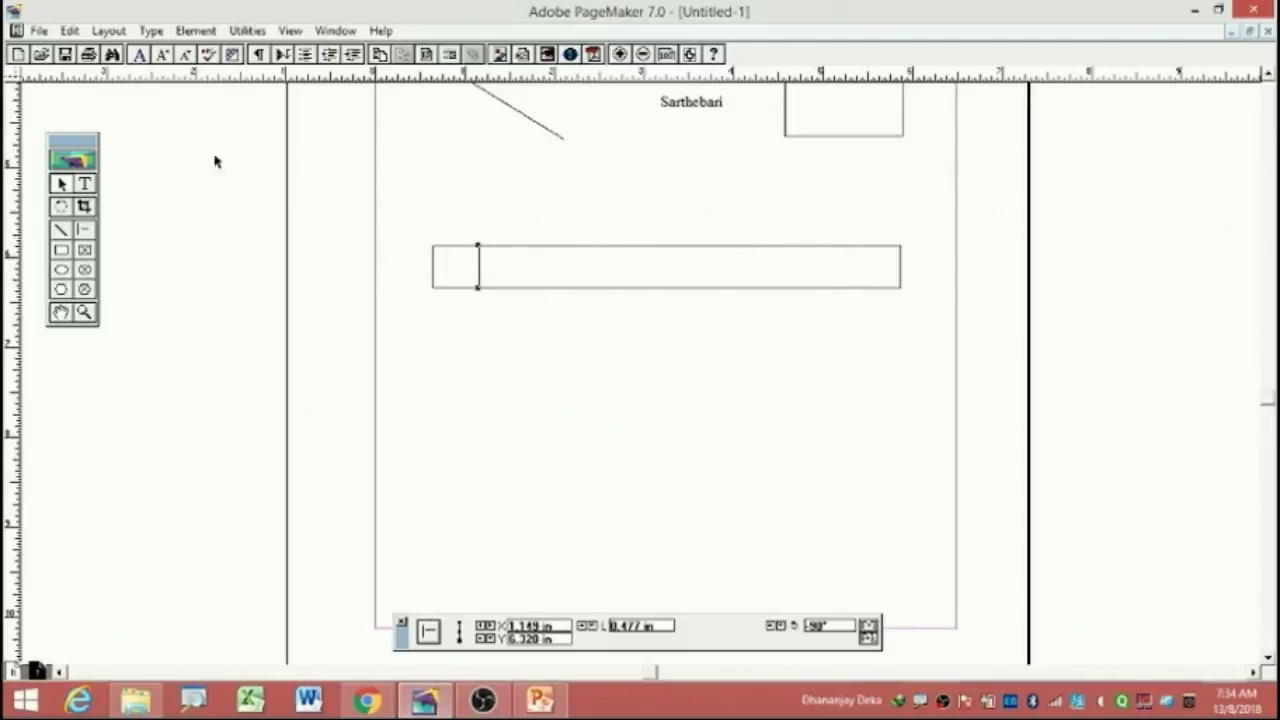
{"action": "left_click", "coordinate": [69, 31]}
{"action": "left_click", "coordinate": [88, 100]}
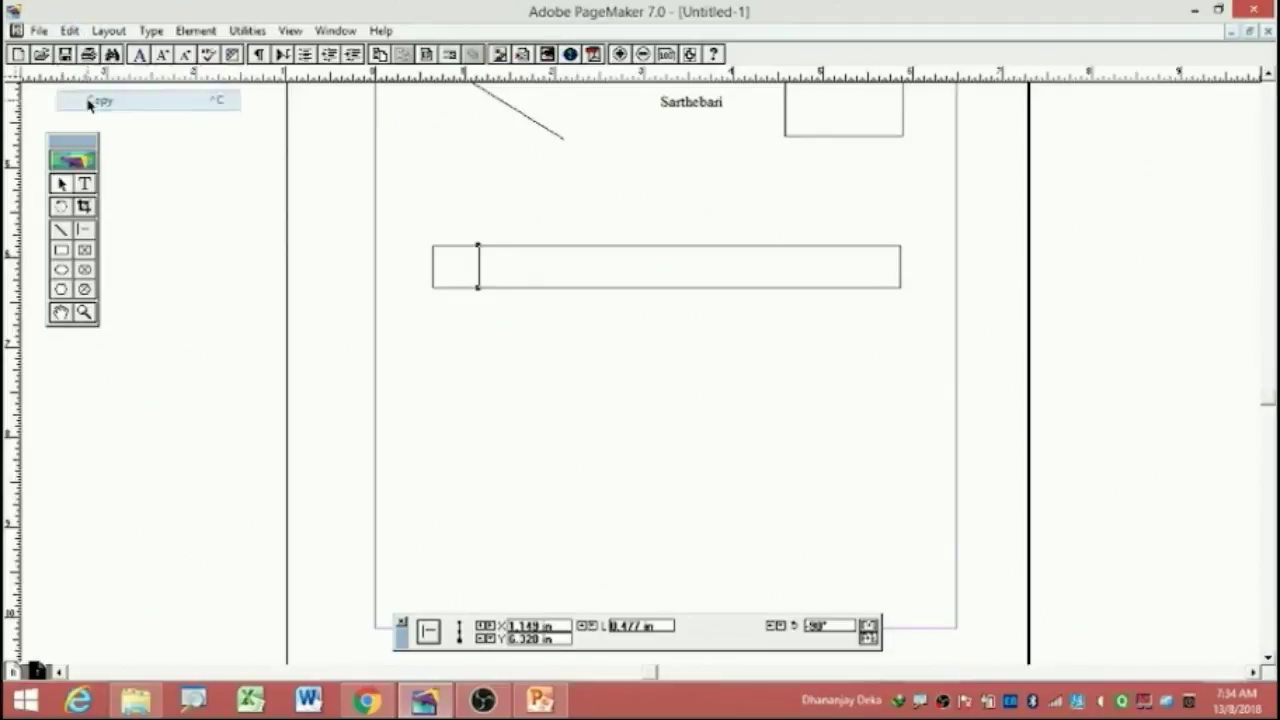
{"action": "left_click", "coordinate": [70, 31]}
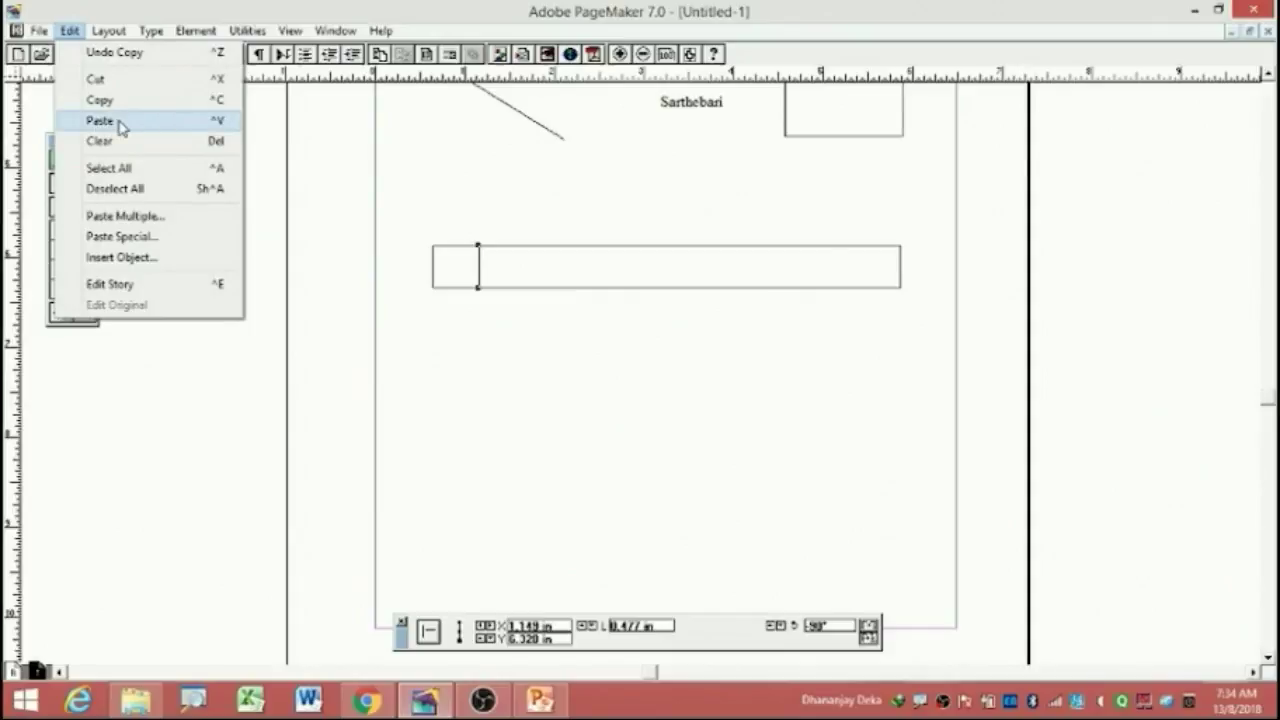
In Paste Multiple, set 10 copies, horizontal offset 0.4 in and vertical offset 0.
{"action": "left_click", "coordinate": [175, 217]}
{"action": "left_click_drag", "start_coordinate": [563, 266], "coordinate": [590, 324]}
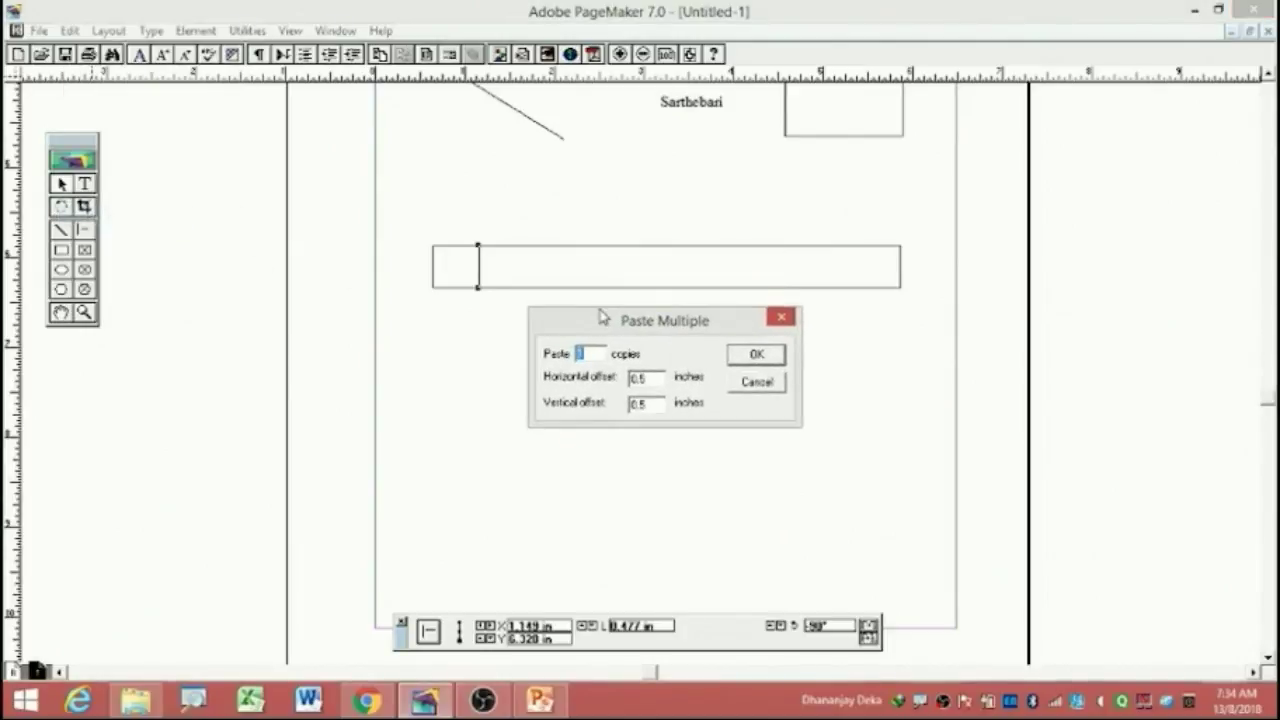
{"action": "left_click", "coordinate": [590, 354]}
{"action": "type", "text": "0"}
{"action": "left_click_drag", "start_coordinate": [614, 358], "coordinate": [588, 331]}
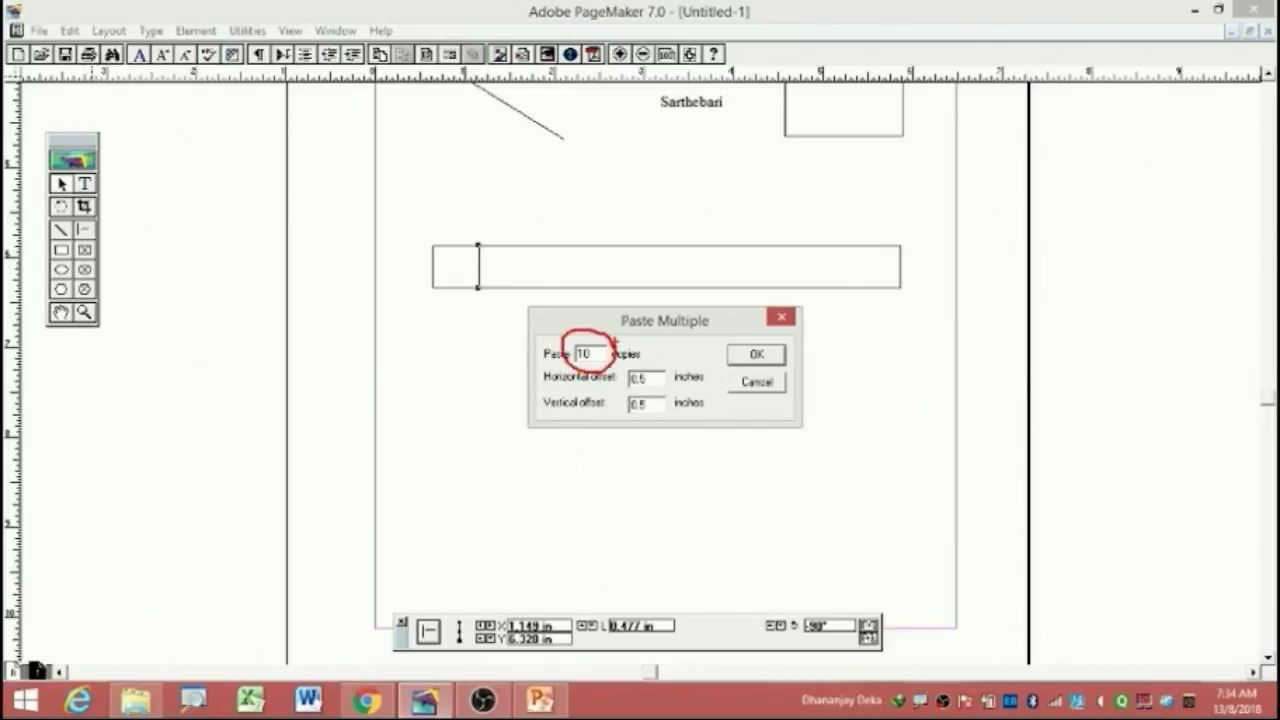
{"action": "key", "text": "Escape"}
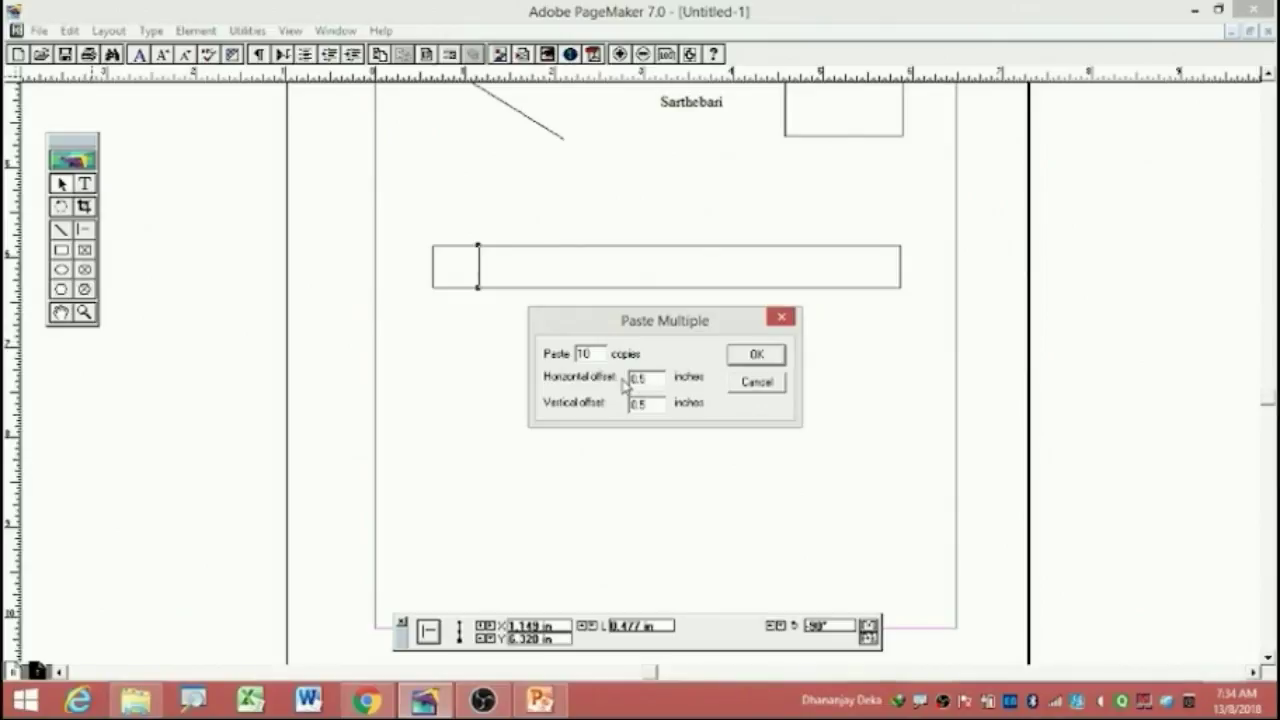
{"action": "left_click", "coordinate": [652, 405]}
{"action": "left_click_drag", "start_coordinate": [652, 405], "coordinate": [628, 406]}
{"action": "type", "text": "0"}
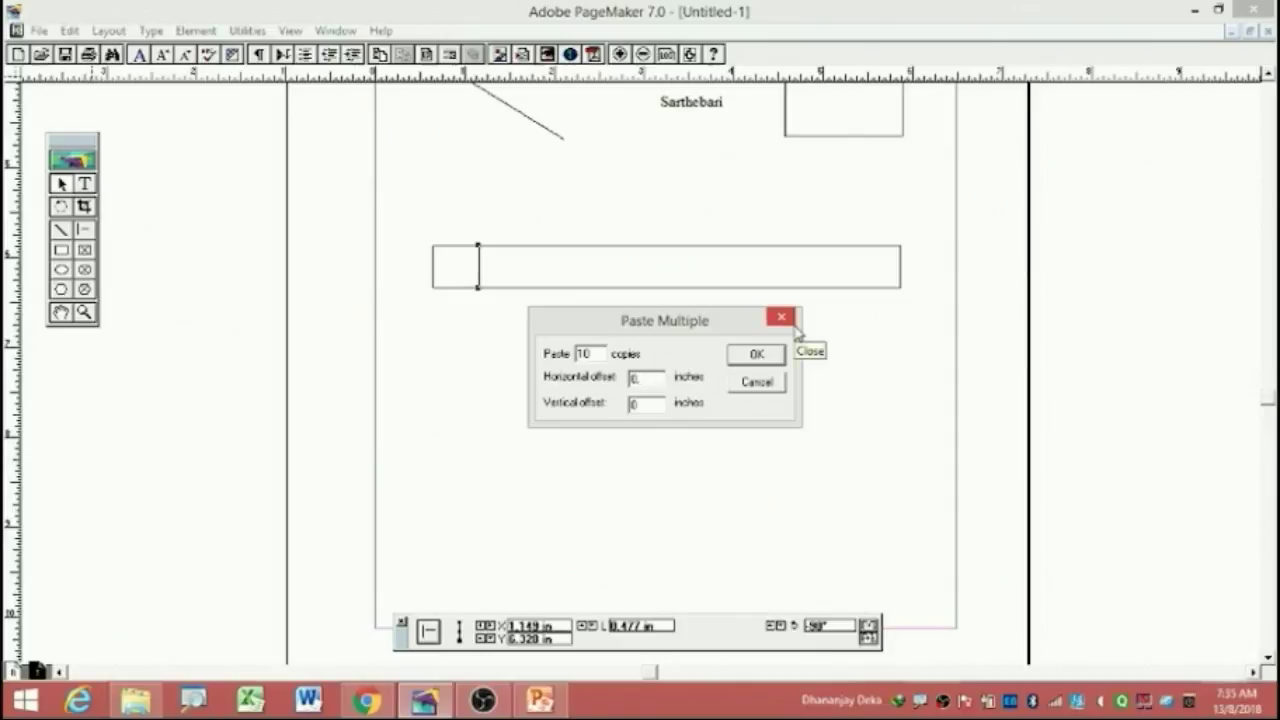
{"action": "type", "text": "4"}
Paste ten line copies across the box, then trim its right edge to the last divider.
{"action": "left_click", "coordinate": [757, 355]}
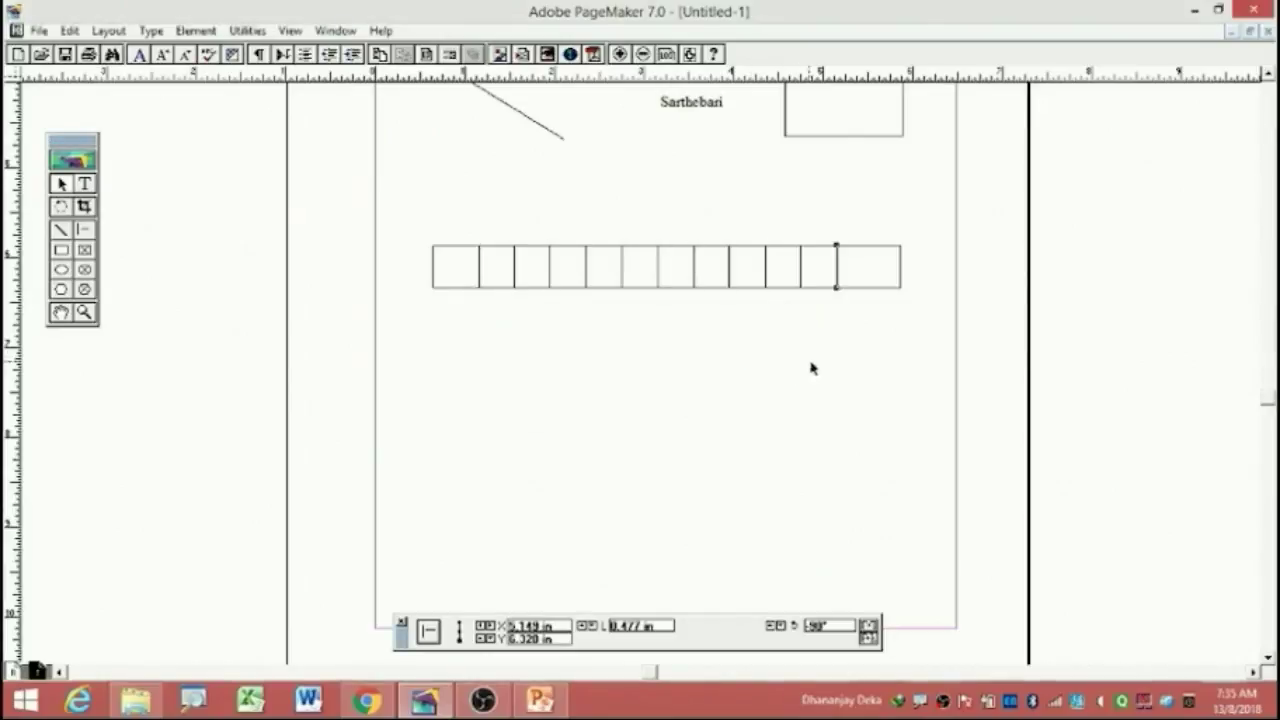
{"action": "left_click", "coordinate": [838, 372]}
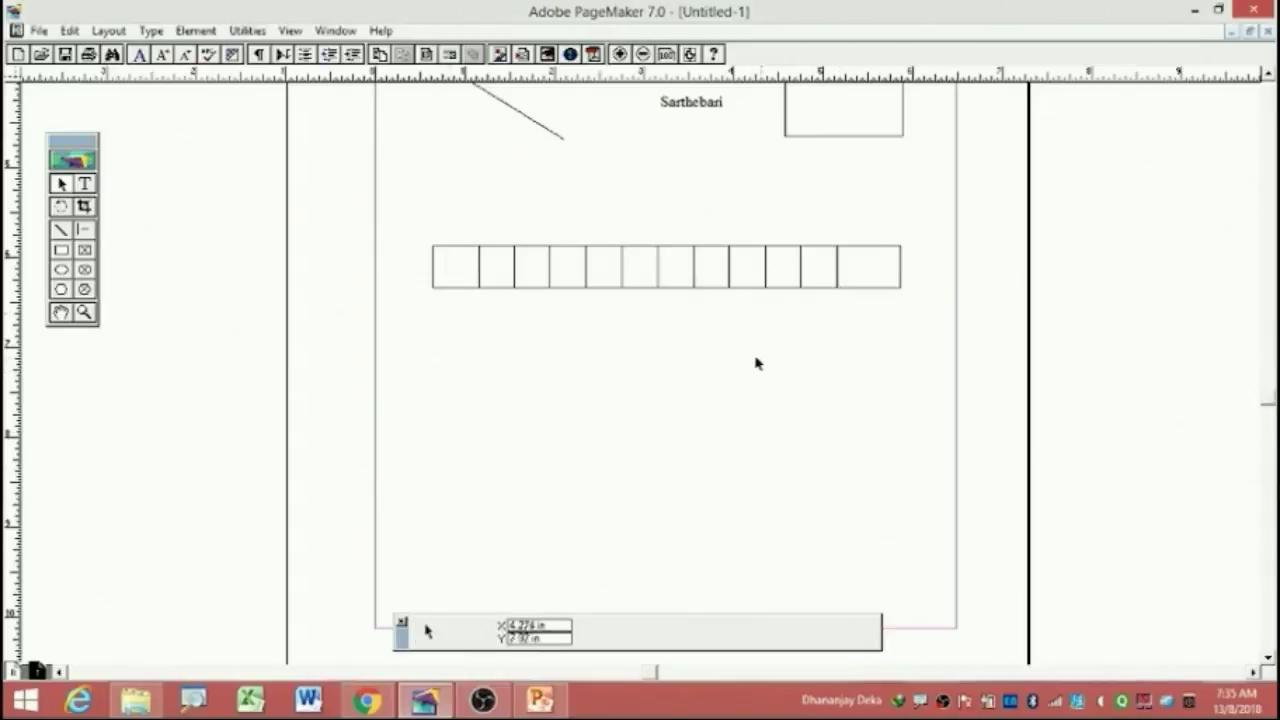
{"action": "left_click", "coordinate": [903, 278]}
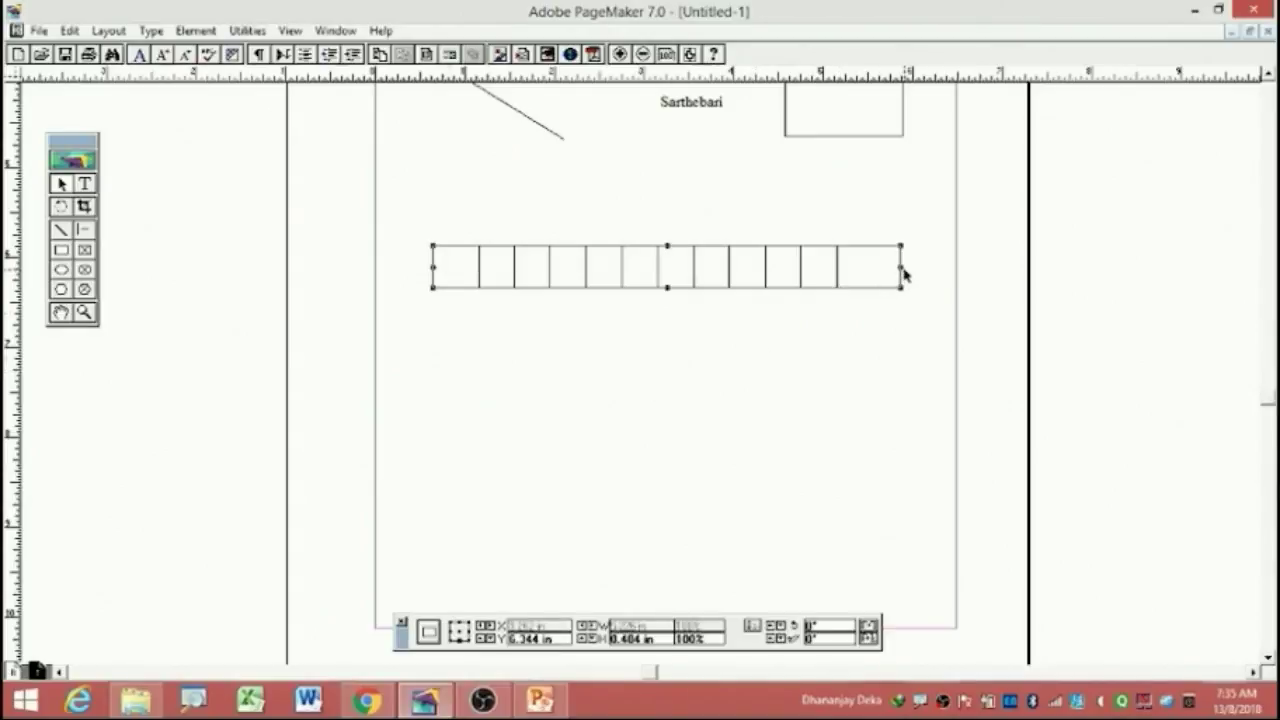
{"action": "left_click_drag", "start_coordinate": [900, 268], "coordinate": [865, 268]}
{"action": "key", "text": "Right"}
{"action": "key", "text": "Right"}
{"action": "key", "text": "Right"}
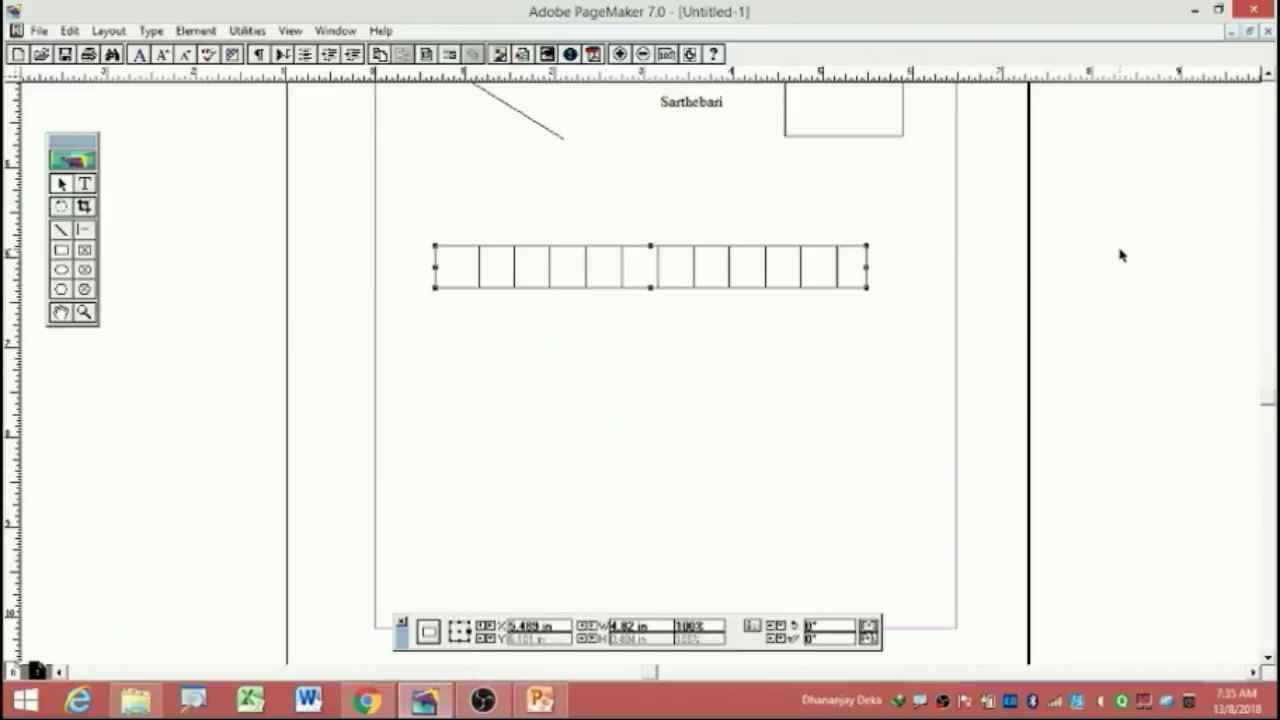
{"action": "key", "text": "Right"}
{"action": "key", "text": "Right"}
{"action": "key", "text": "Right"}
{"action": "key", "text": "Right"}
{"action": "key", "text": "Right"}
{"action": "key", "text": "Right"}
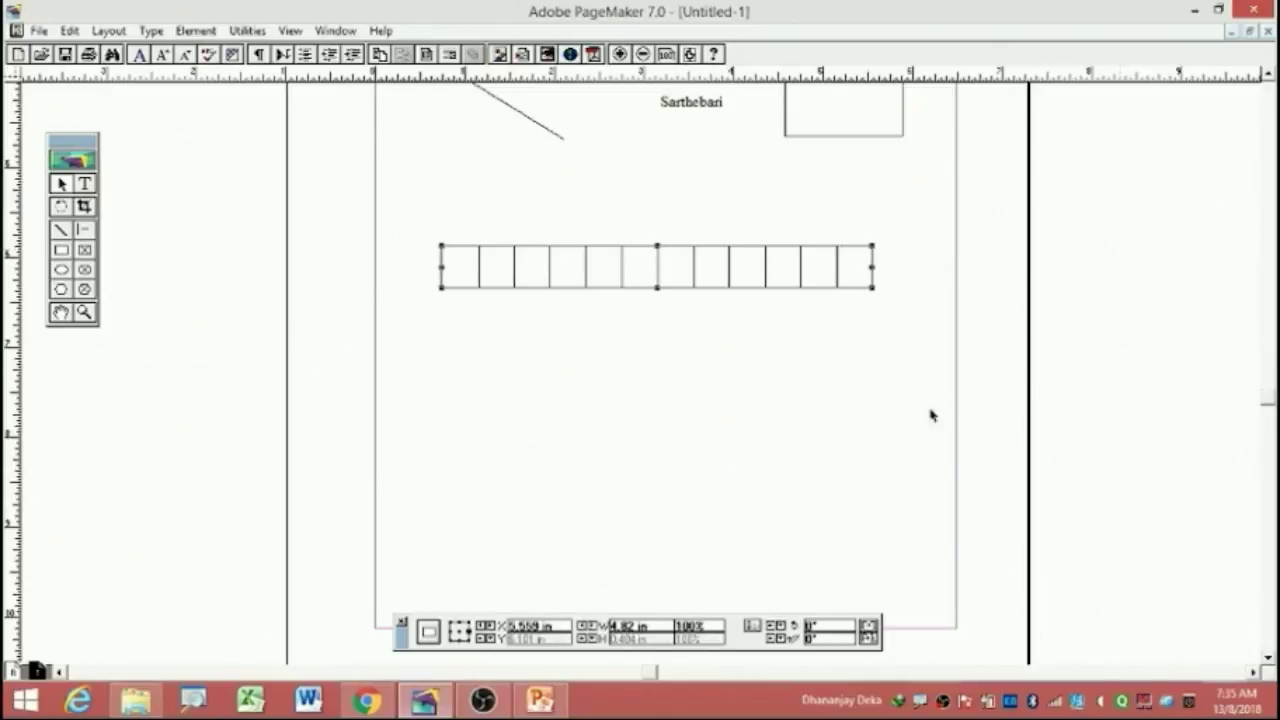
Marquee-select all the divider lines together with the row's outer rectangle.
{"action": "left_click", "coordinate": [775, 442]}
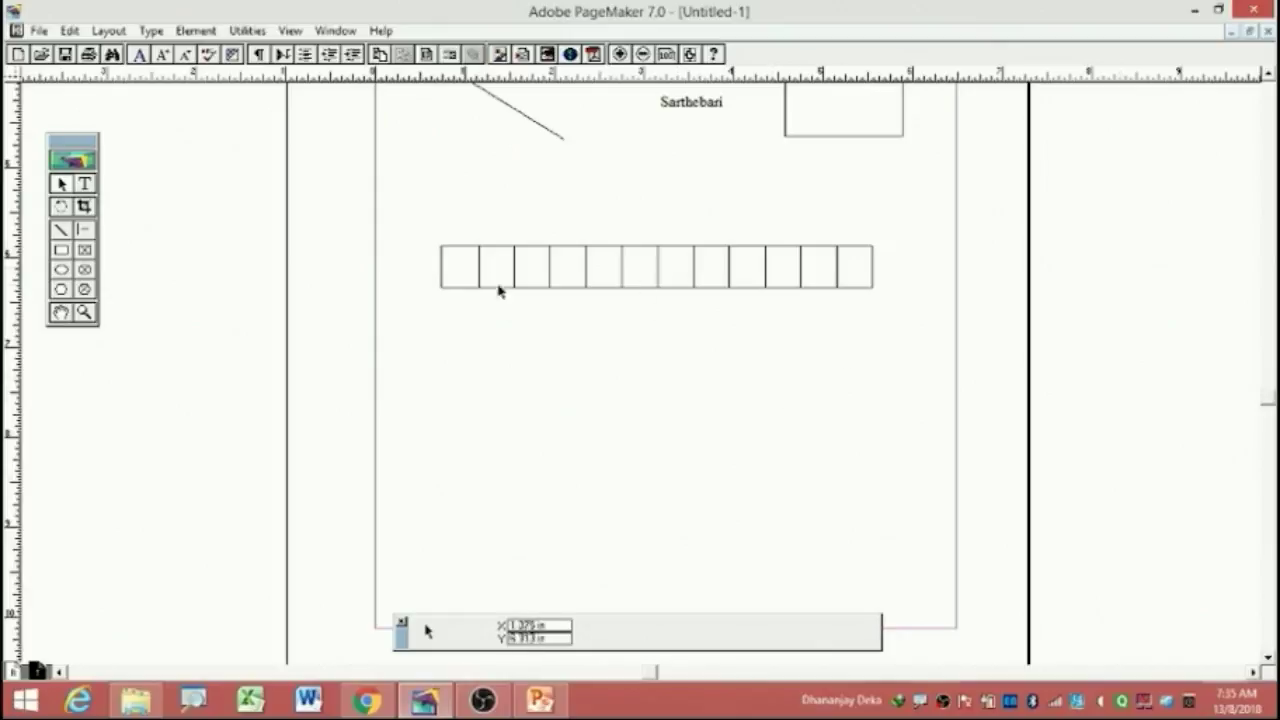
{"action": "left_click_drag", "start_coordinate": [424, 222], "coordinate": [904, 327]}
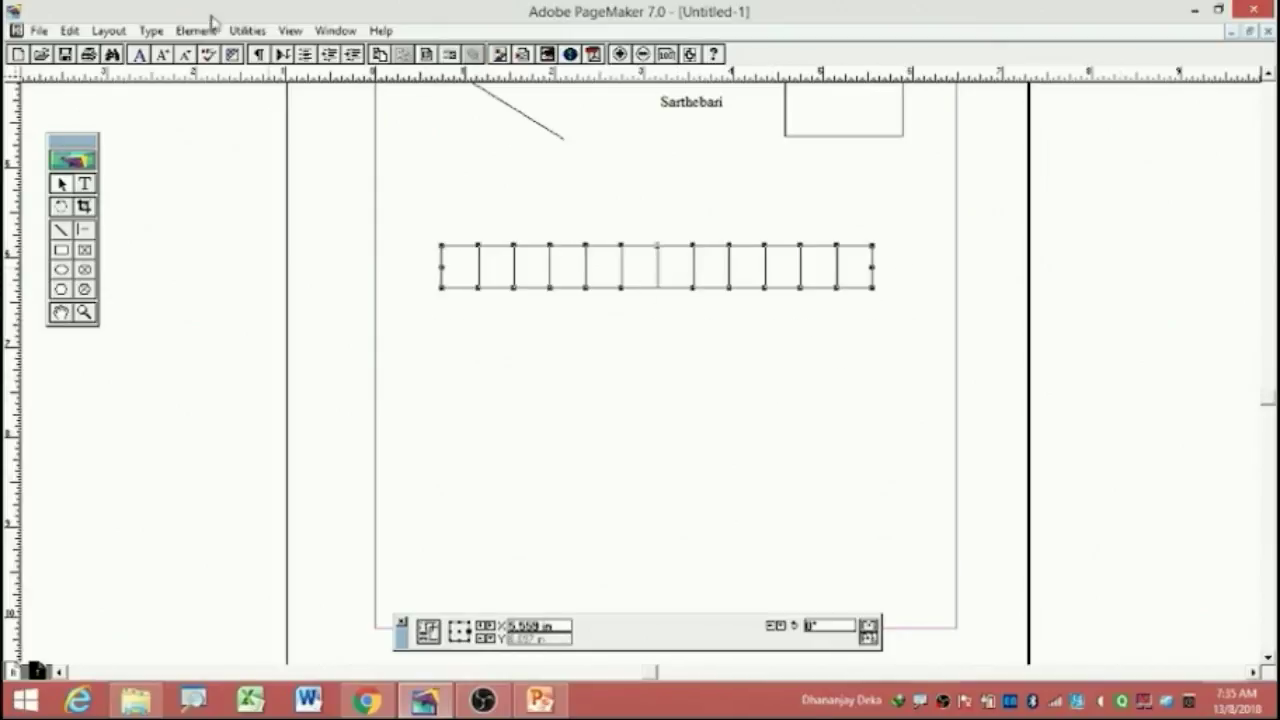
{"action": "left_click", "coordinate": [68, 31]}
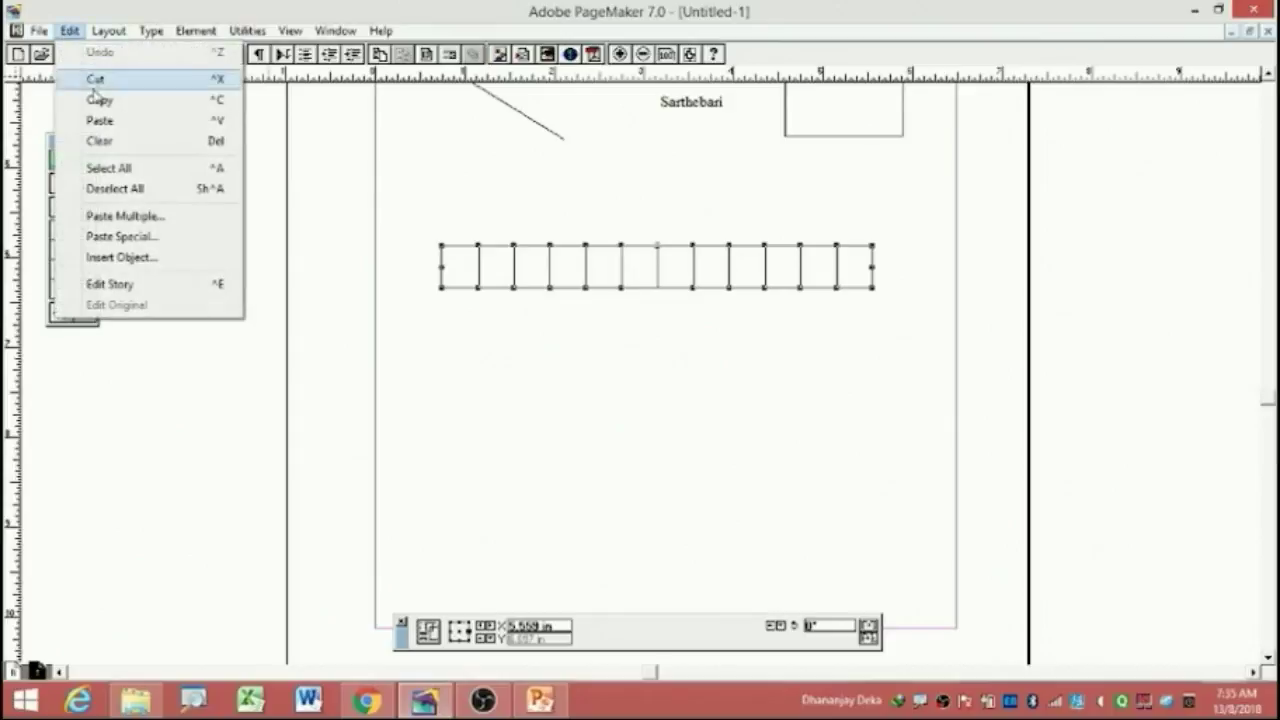
{"action": "left_click", "coordinate": [618, 340]}
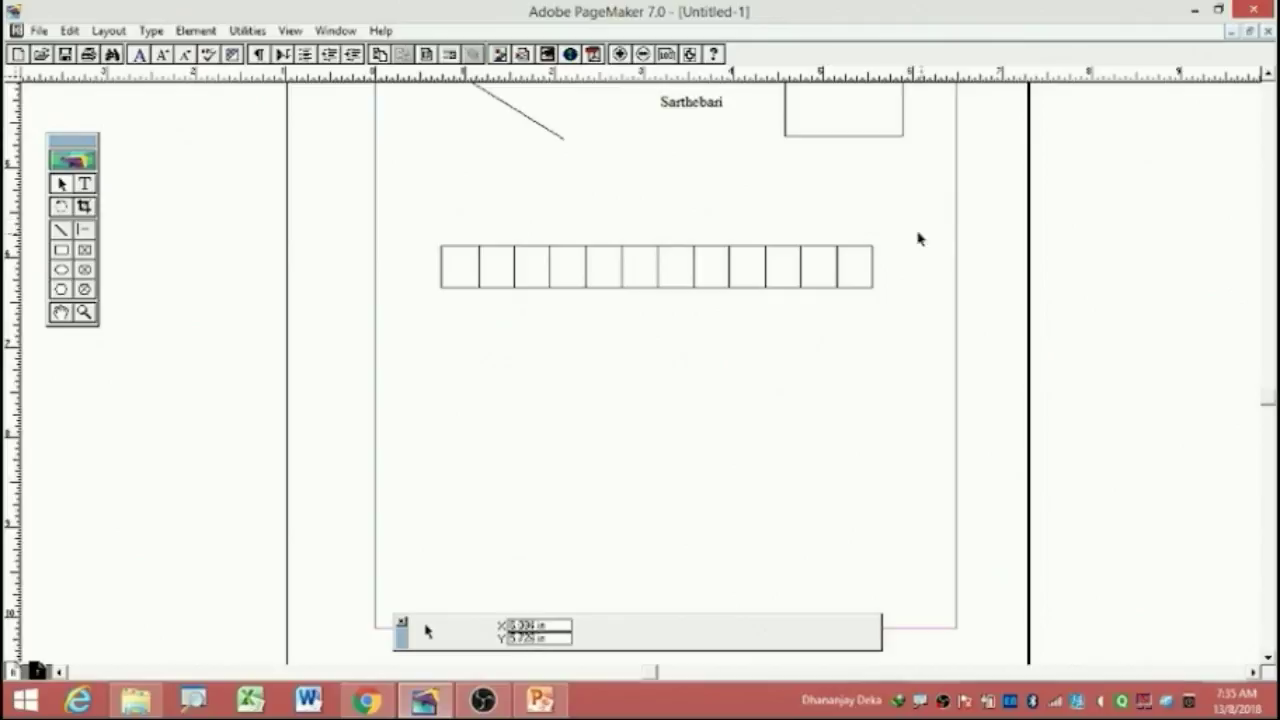
{"action": "left_click_drag", "start_coordinate": [909, 214], "coordinate": [405, 330]}
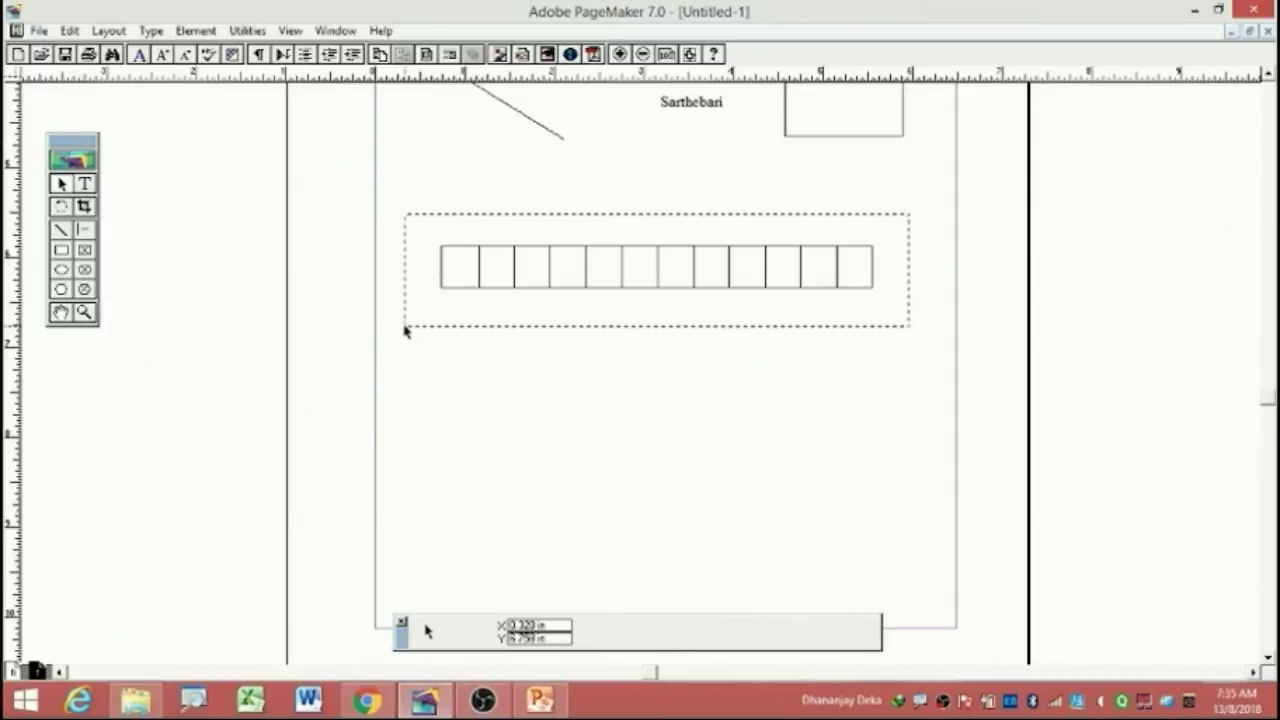
{"action": "left_click_drag", "start_coordinate": [405, 330], "coordinate": [405, 330]}
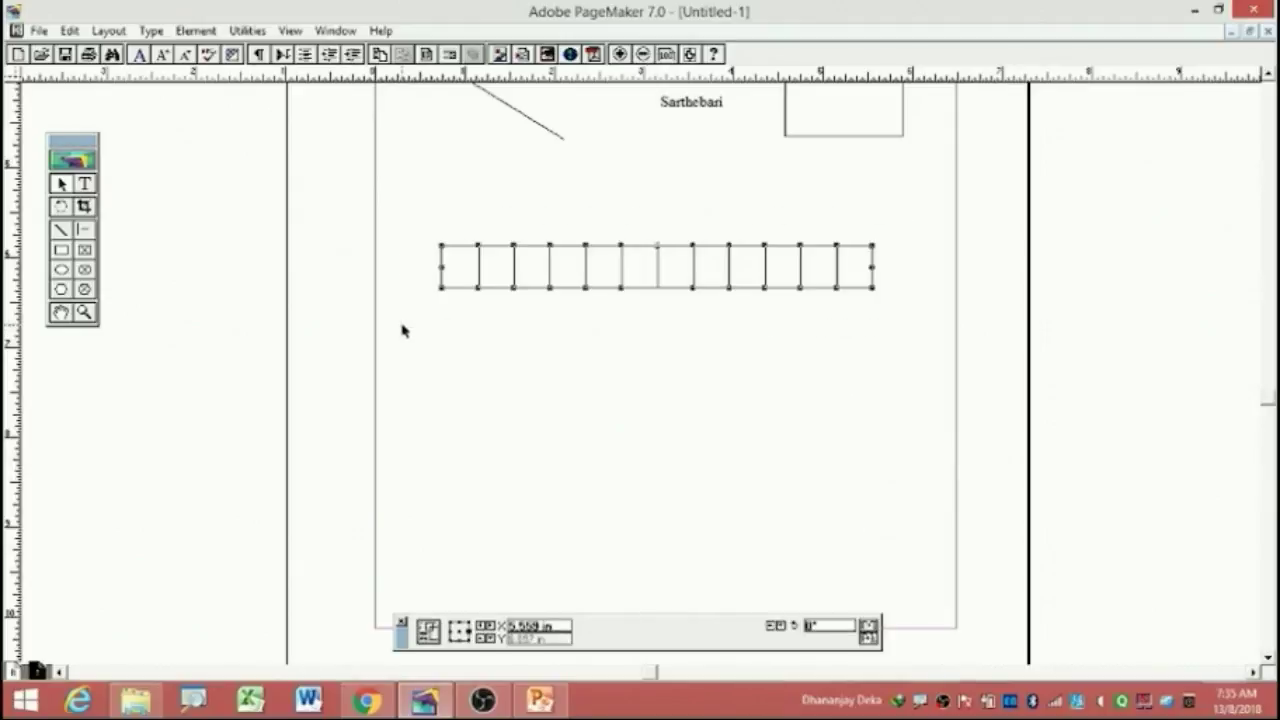
Copy the row and paste 4 copies with horizontal offset 0 and vertical offset 0.5.
{"action": "left_click", "coordinate": [69, 30]}
{"action": "left_click", "coordinate": [99, 103]}
{"action": "left_click", "coordinate": [69, 30]}
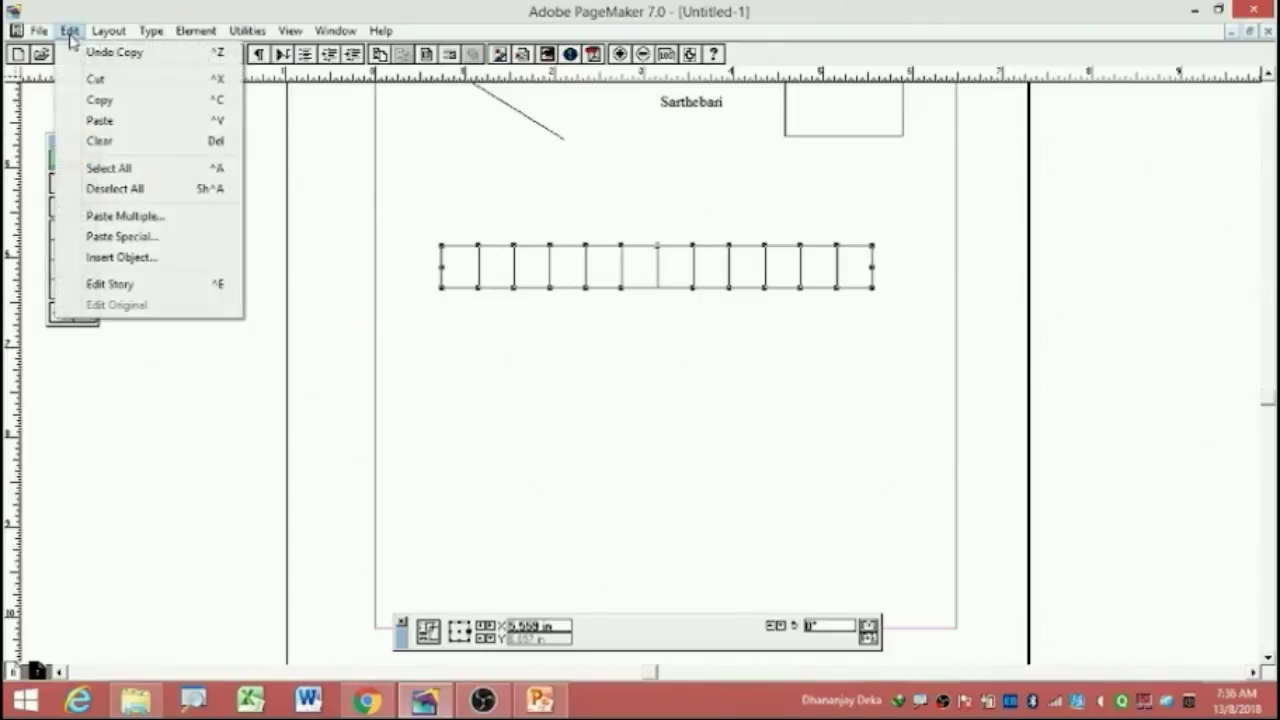
{"action": "left_click", "coordinate": [174, 220]}
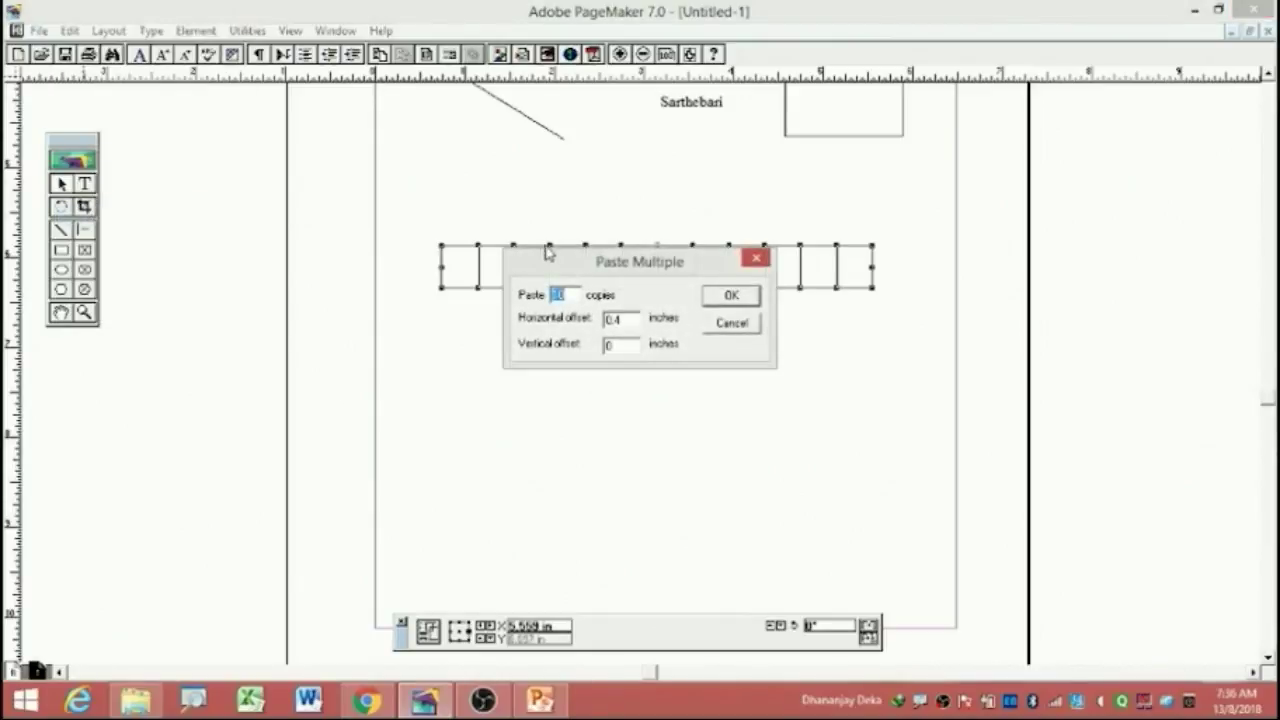
{"action": "left_click_drag", "start_coordinate": [552, 259], "coordinate": [985, 169]}
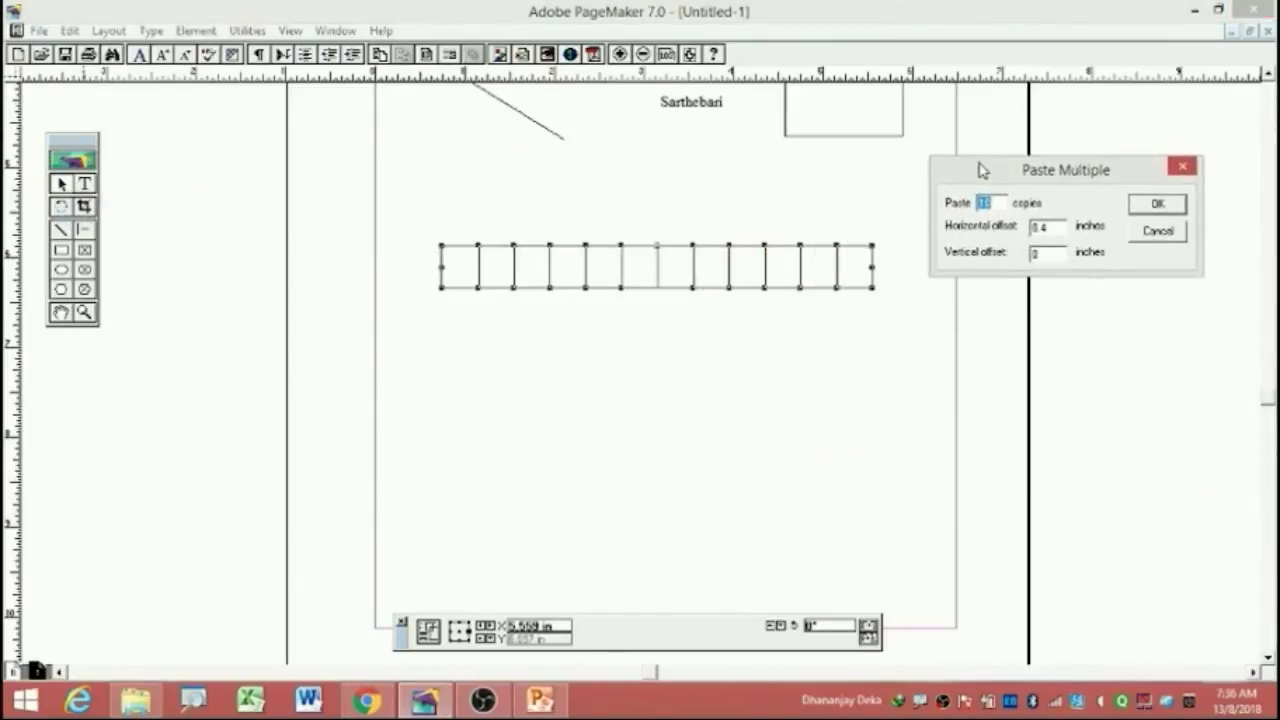
{"action": "type", "text": "4"}
{"action": "double_click", "coordinate": [1050, 228]}
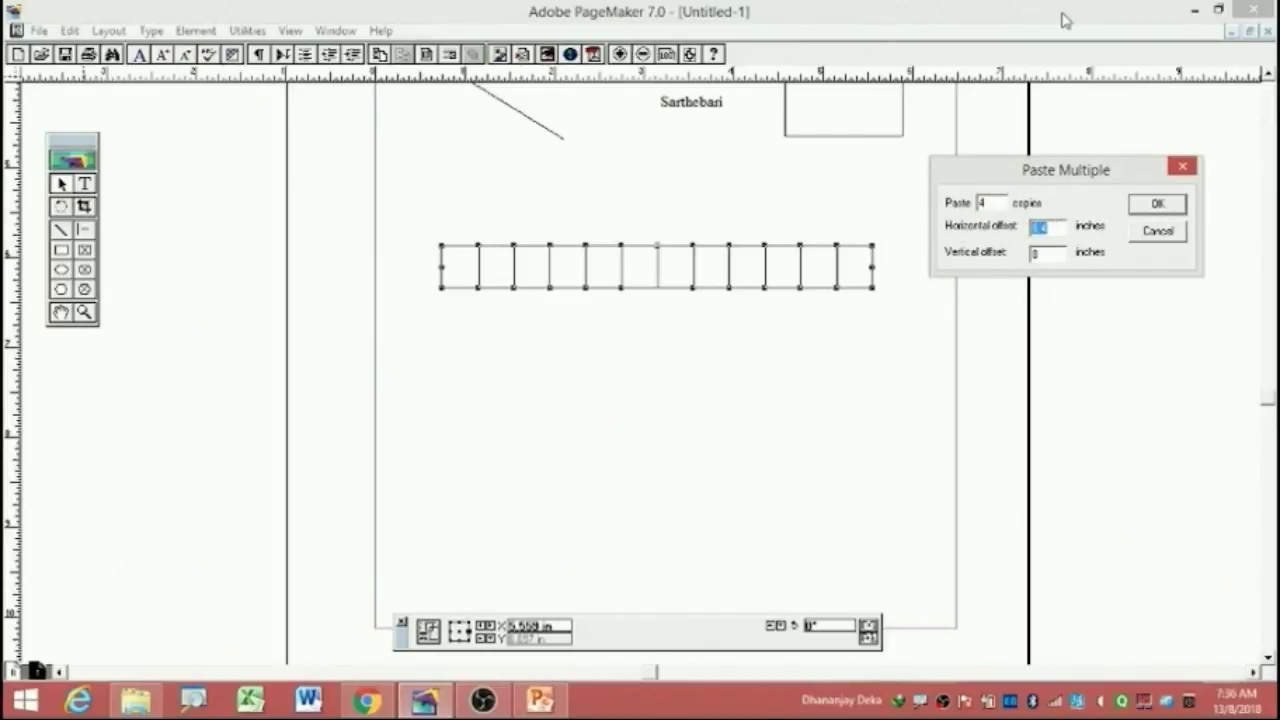
{"action": "type", "text": "0"}
{"action": "left_click", "coordinate": [1052, 252]}
{"action": "type", "text": "0.5"}
{"action": "left_click", "coordinate": [1160, 207]}
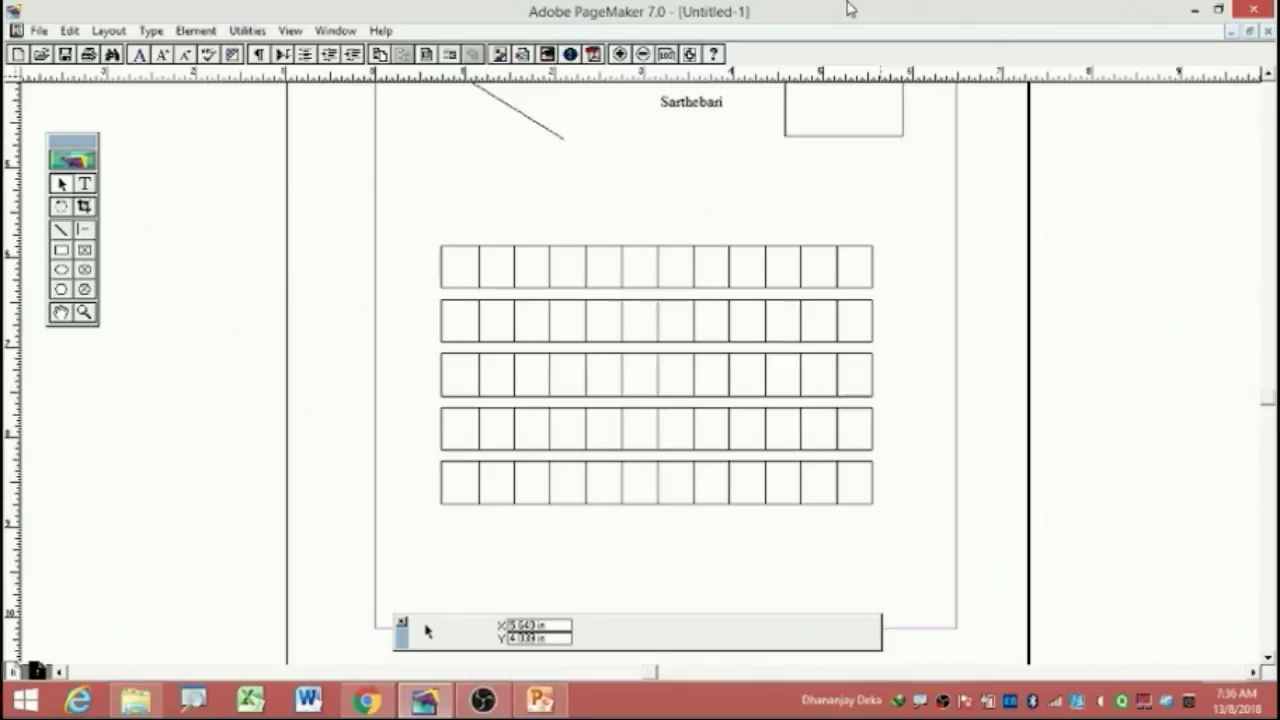
Zoom out, marquee-select the five-row grid of cells and delete it.
{"action": "key", "text": "ctrl+minus"}
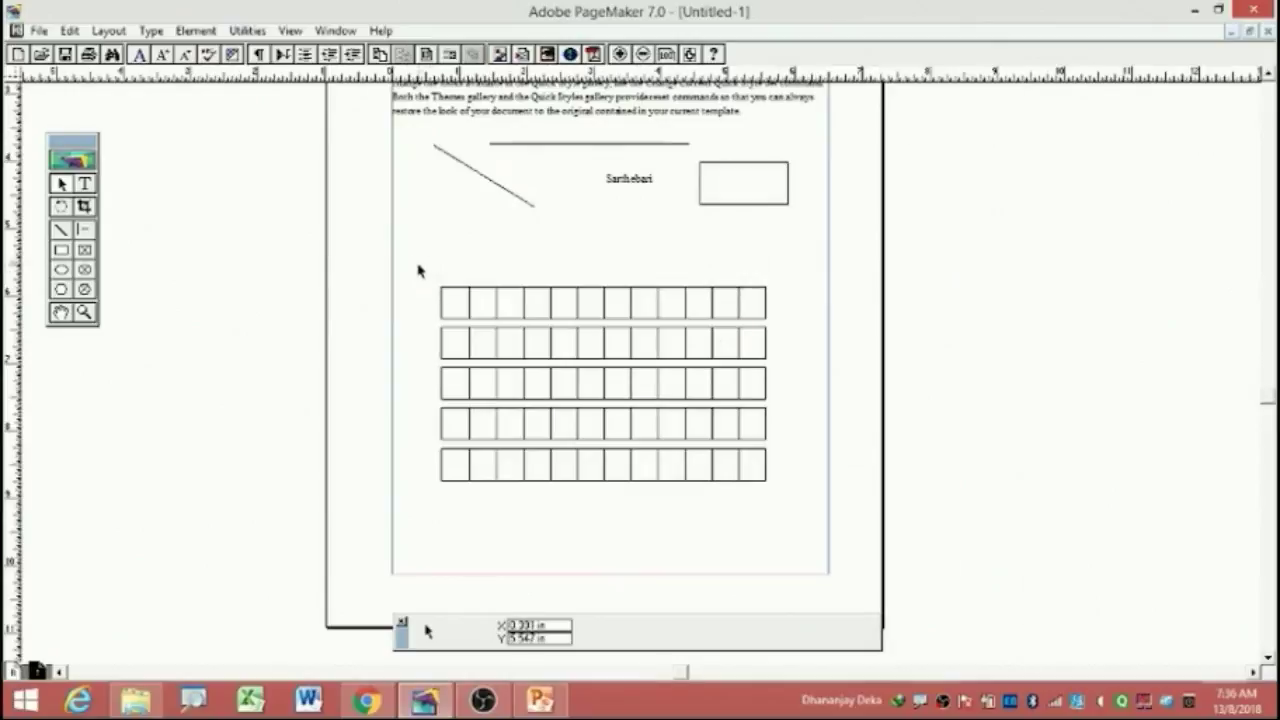
{"action": "left_click_drag", "start_coordinate": [418, 263], "coordinate": [794, 500]}
{"action": "key", "text": "Delete"}
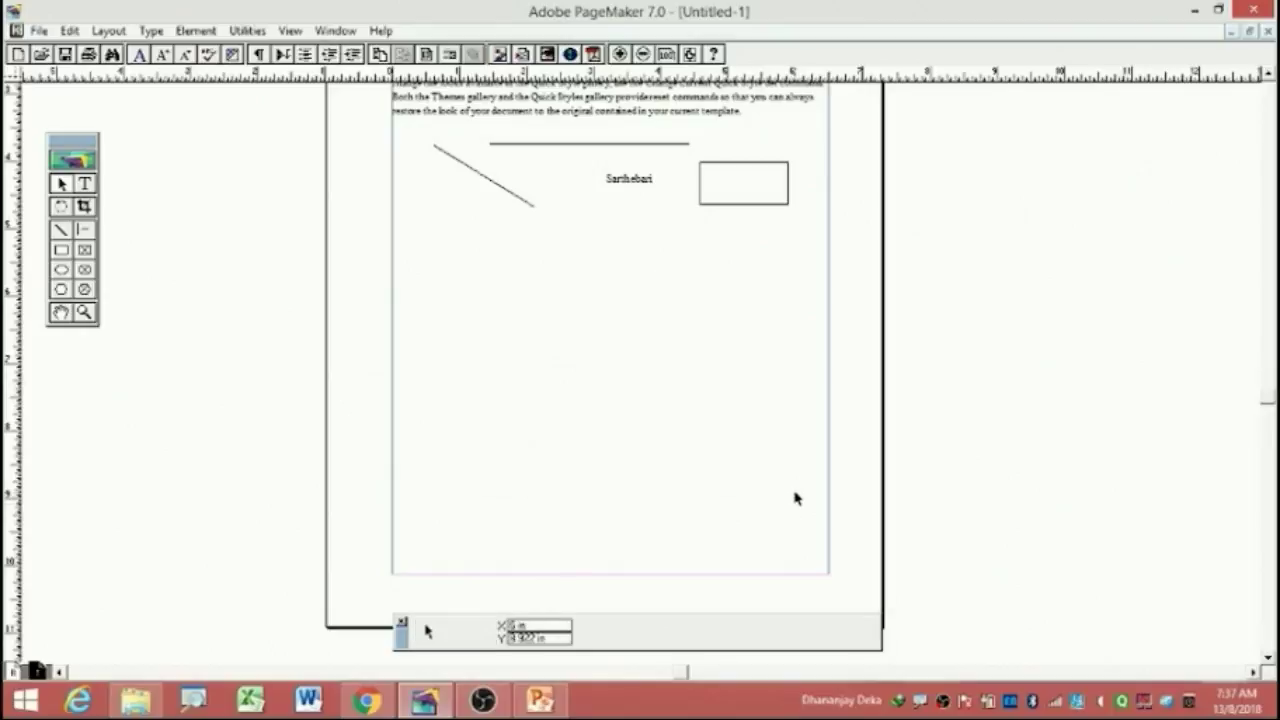
{"action": "left_click_drag", "start_coordinate": [100, 238], "coordinate": [351, 280]}
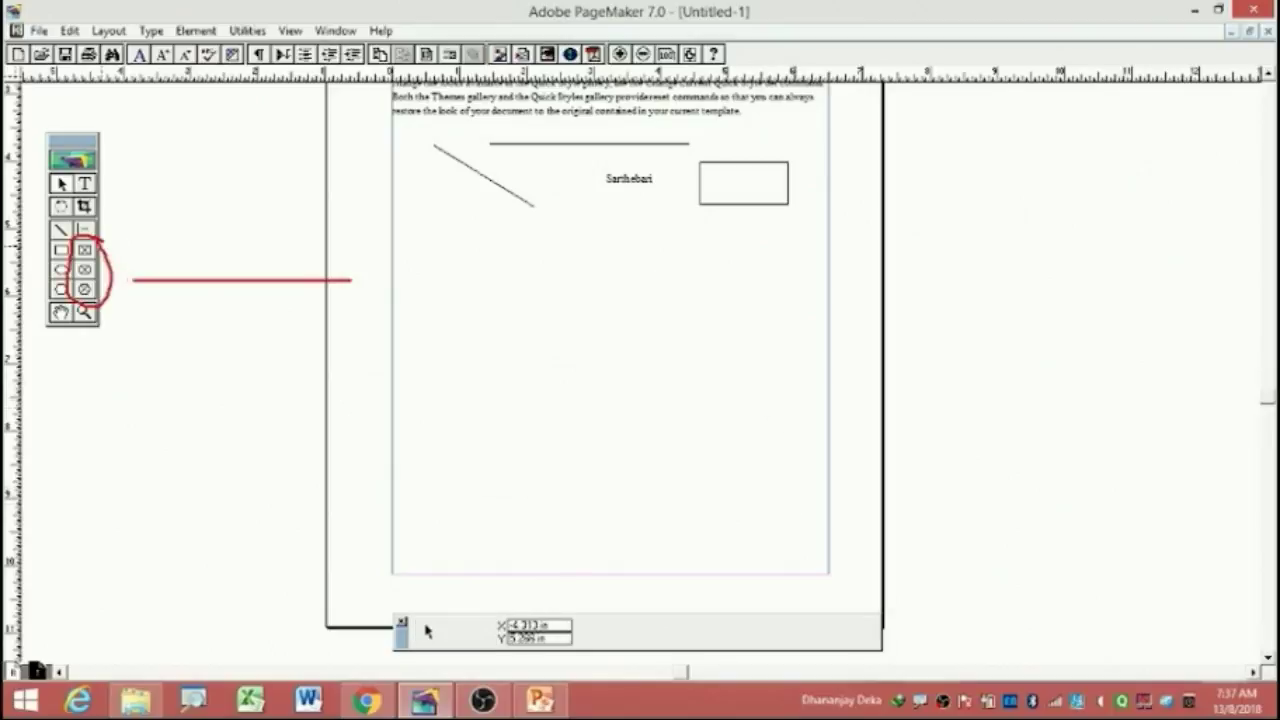
{"action": "mouse_move", "coordinate": [143, 271]}
{"action": "left_mouse_down"}
{"action": "mouse_move", "coordinate": [156, 265]}
{"action": "mouse_move", "coordinate": [166, 303]}
{"action": "left_mouse_up"}
{"action": "key", "text": "Escape"}
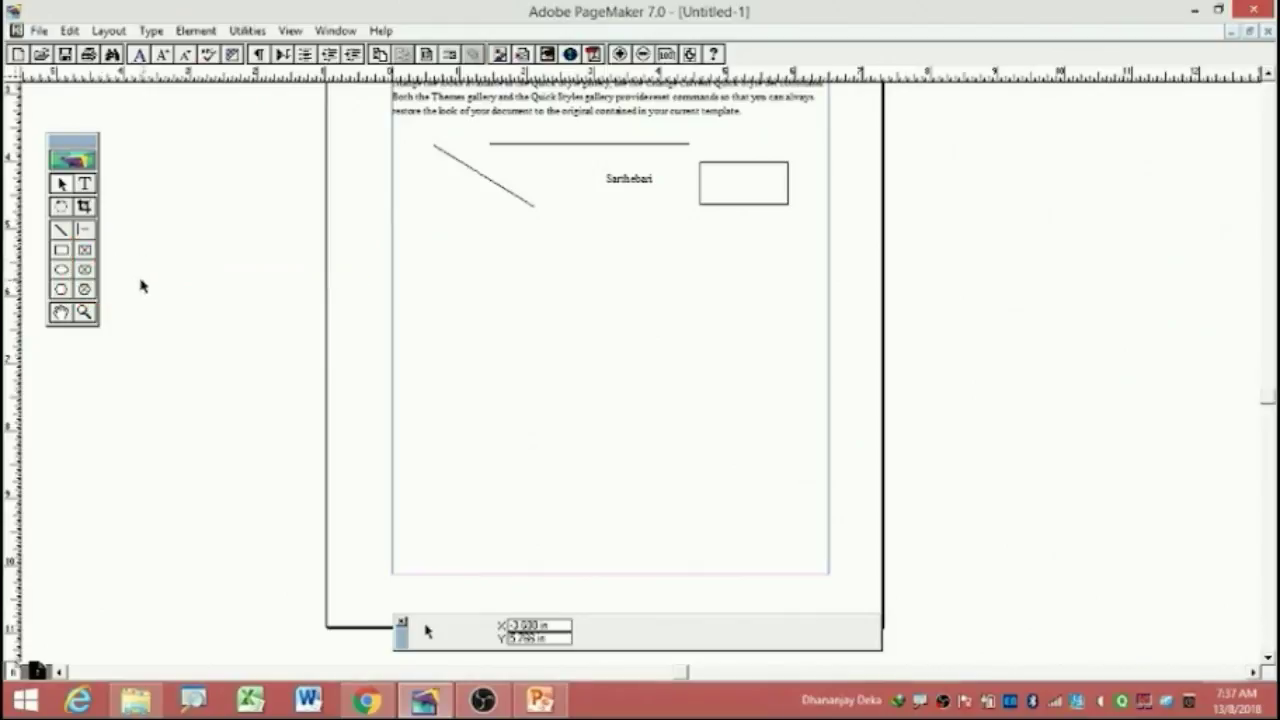
Draw a wide frame mid-page and type 'Smart' inside it.
{"action": "left_click", "coordinate": [85, 250]}
{"action": "left_click_drag", "start_coordinate": [453, 309], "coordinate": [758, 371]}
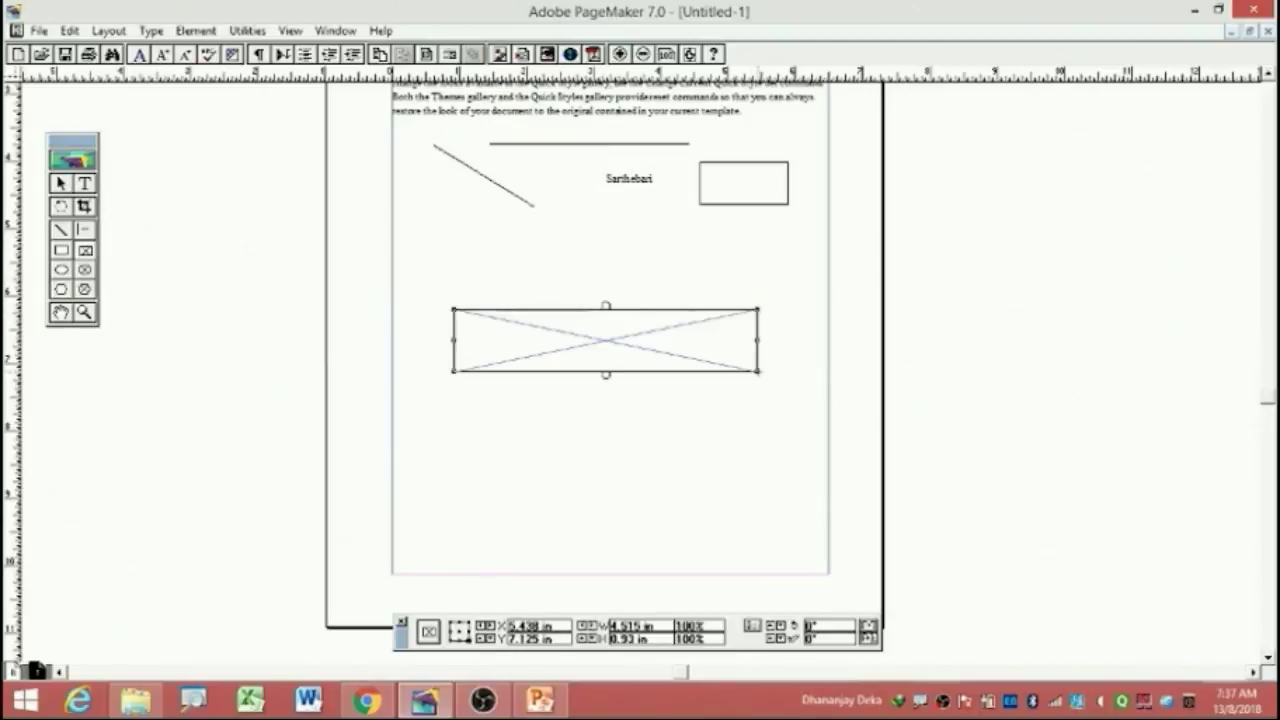
{"action": "left_click", "coordinate": [85, 183]}
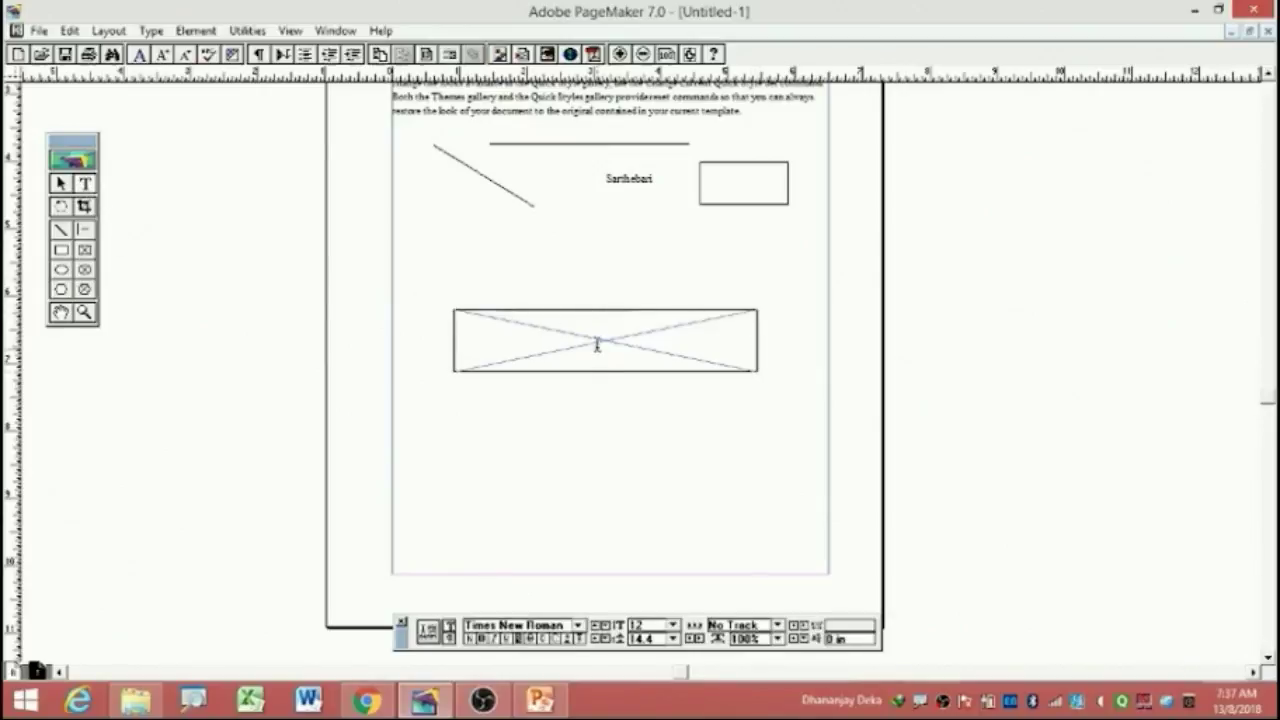
{"action": "left_click", "coordinate": [608, 335]}
{"action": "type", "text": "Smar"}
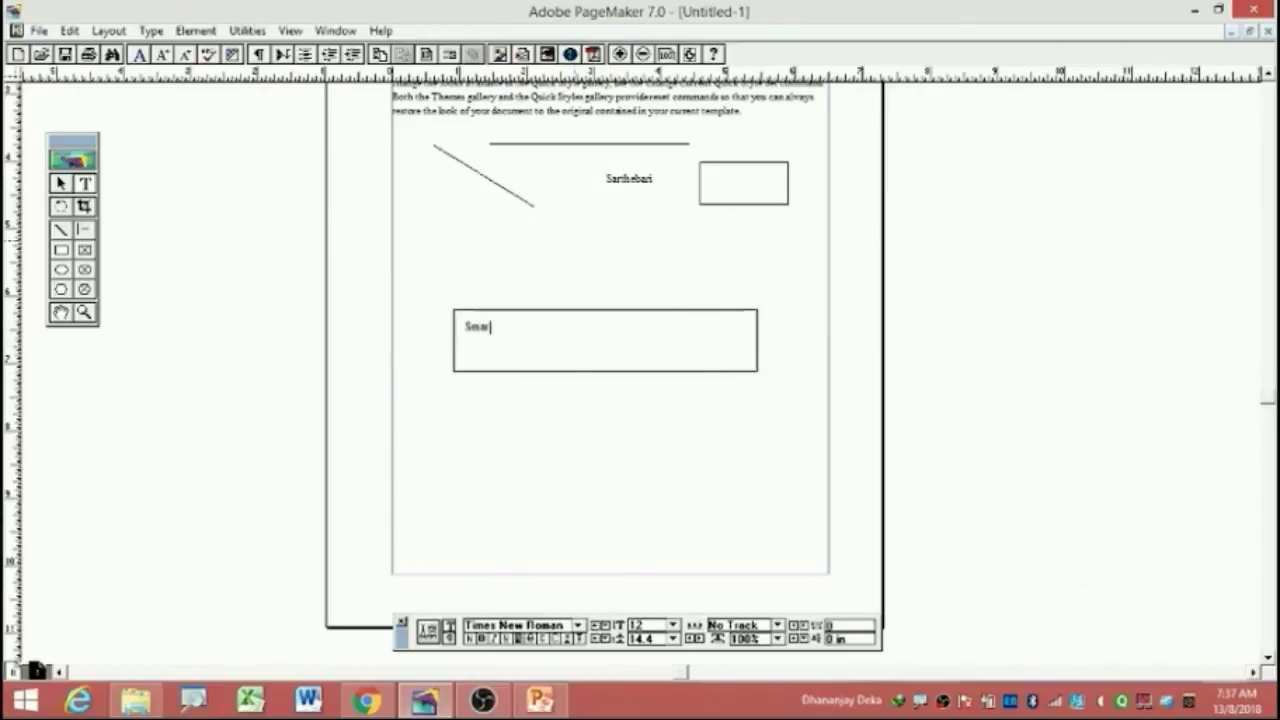
{"action": "type", "text": "t"}
Set the Smart text size to 32 pt.
{"action": "key", "text": "ctrl+a"}
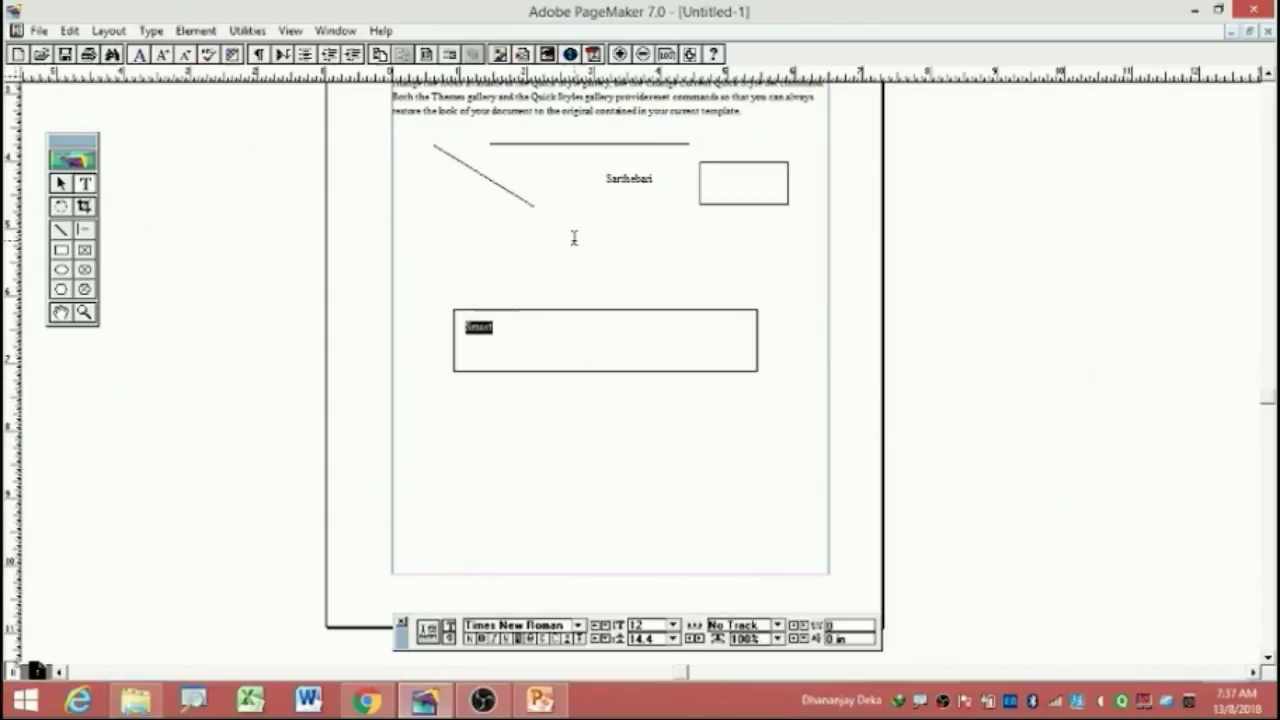
{"action": "key", "text": "ctrl+alt+shift+period"}
{"action": "key", "text": "ctrl+alt+shift+period"}
{"action": "key", "text": "ctrl+alt+shift+period"}
{"action": "key", "text": "ctrl+alt+shift+period"}
{"action": "key", "text": "ctrl+alt+shift+period"}
{"action": "key", "text": "ctrl+alt+shift+period"}
{"action": "key", "text": "ctrl+alt+shift+period"}
{"action": "key", "text": "ctrl+alt+shift+period"}
{"action": "key", "text": "ctrl+alt+shift+period"}
{"action": "key", "text": "ctrl+alt+shift+period"}
{"action": "key", "text": "ctrl+alt+shift+period"}
{"action": "key", "text": "ctrl+alt+shift+period"}
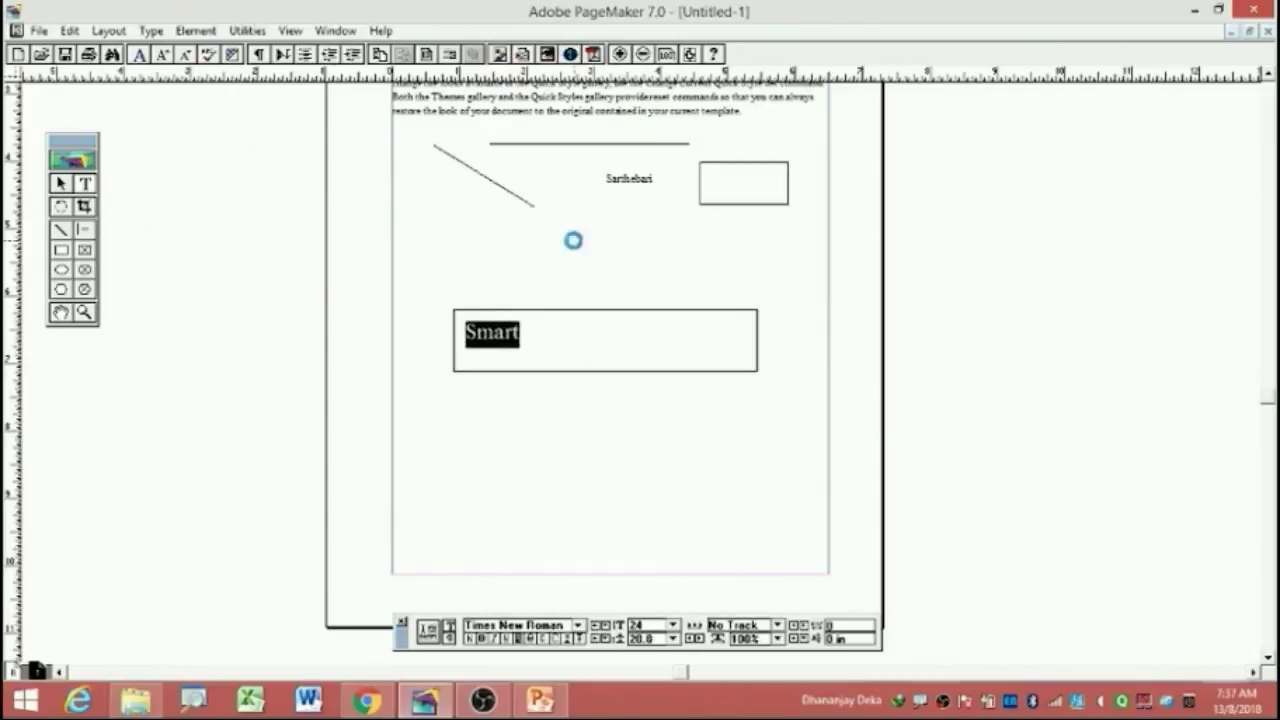
{"action": "key", "text": "ctrl+alt+shift+period"}
{"action": "key", "text": "ctrl+alt+shift+period"}
{"action": "key", "text": "ctrl+alt+shift+period"}
{"action": "key", "text": "ctrl+alt+shift+period"}
{"action": "key", "text": "ctrl+alt+shift+period"}
{"action": "key", "text": "ctrl+alt+shift+period"}
{"action": "key", "text": "ctrl+alt+shift+period"}
{"action": "key", "text": "ctrl+alt+shift+period"}
{"action": "key", "text": "ctrl+alt+shift+period"}
{"action": "key", "text": "ctrl+alt+shift+period"}
{"action": "key", "text": "ctrl+alt+shift+period"}
{"action": "key", "text": "ctrl+alt+shift+period"}
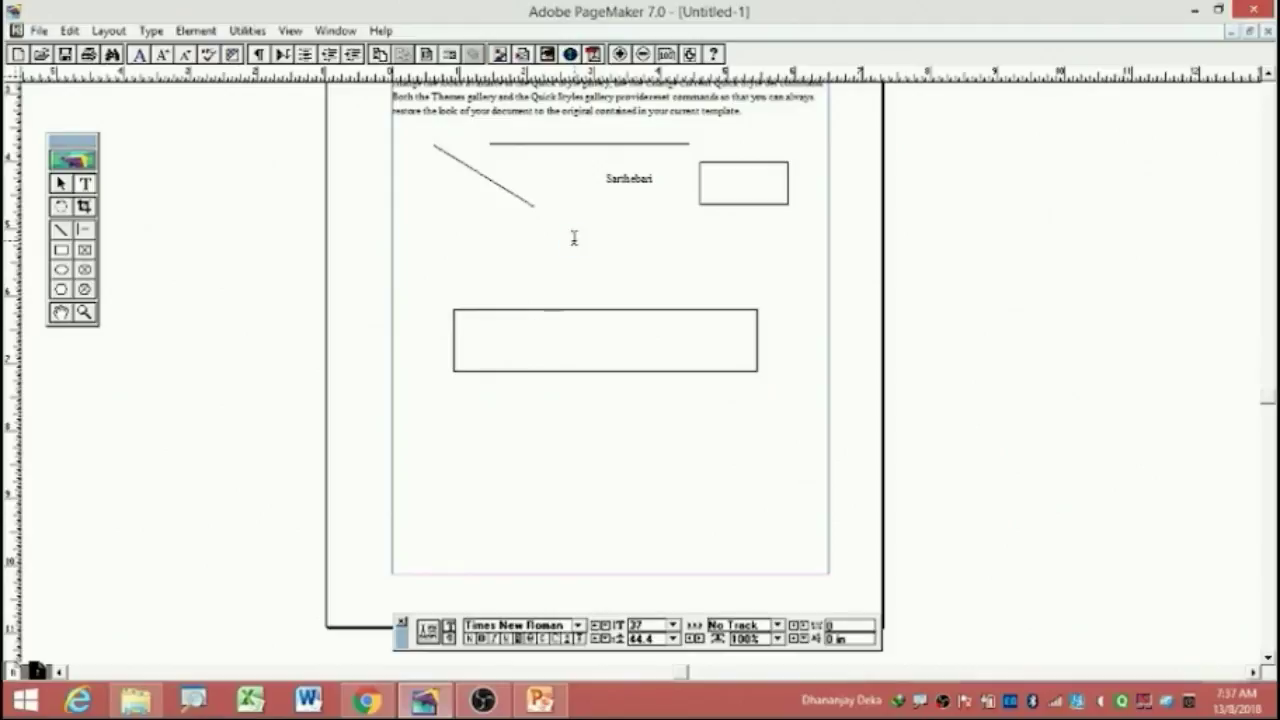
{"action": "key", "text": "ctrl+alt+shift+comma"}
{"action": "key", "text": "ctrl+alt+shift+comma"}
{"action": "key", "text": "ctrl+alt+shift+comma"}
{"action": "key", "text": "ctrl+alt+shift+comma"}
{"action": "key", "text": "ctrl+alt+shift+comma"}
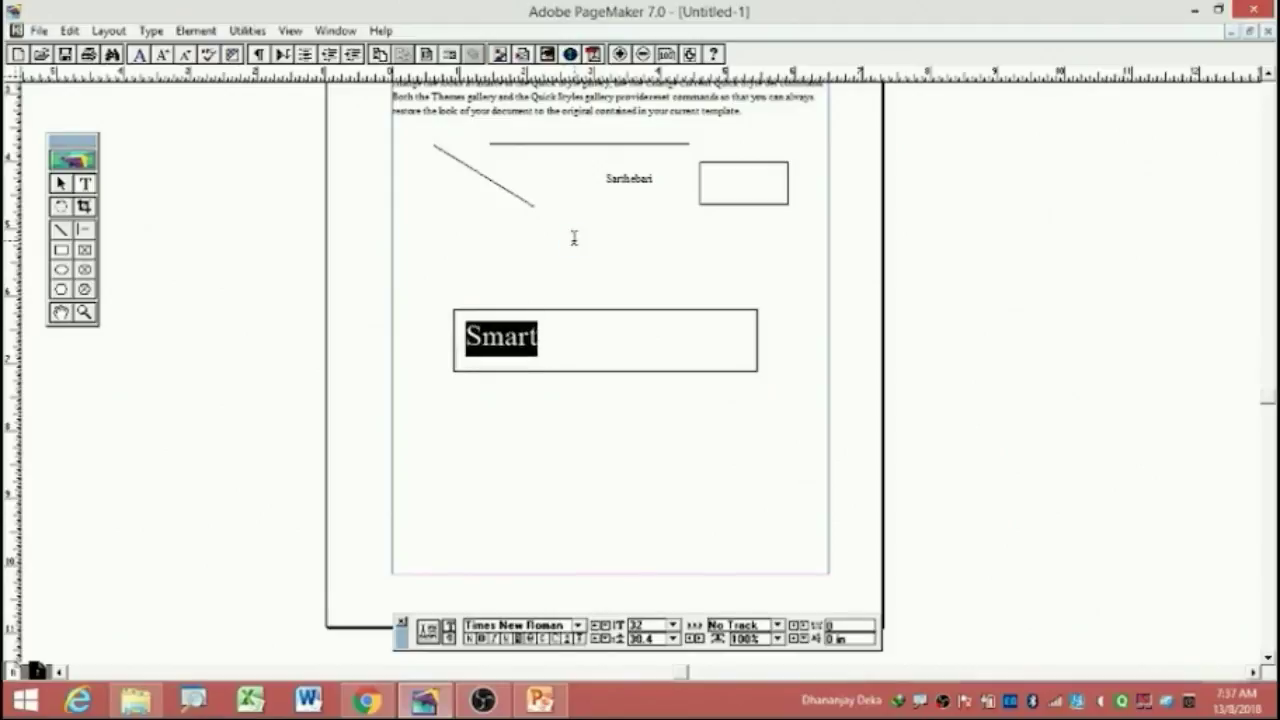
Narrow the Smart text block to fit the word and move it to the page's upper left.
{"action": "left_click", "coordinate": [61, 184]}
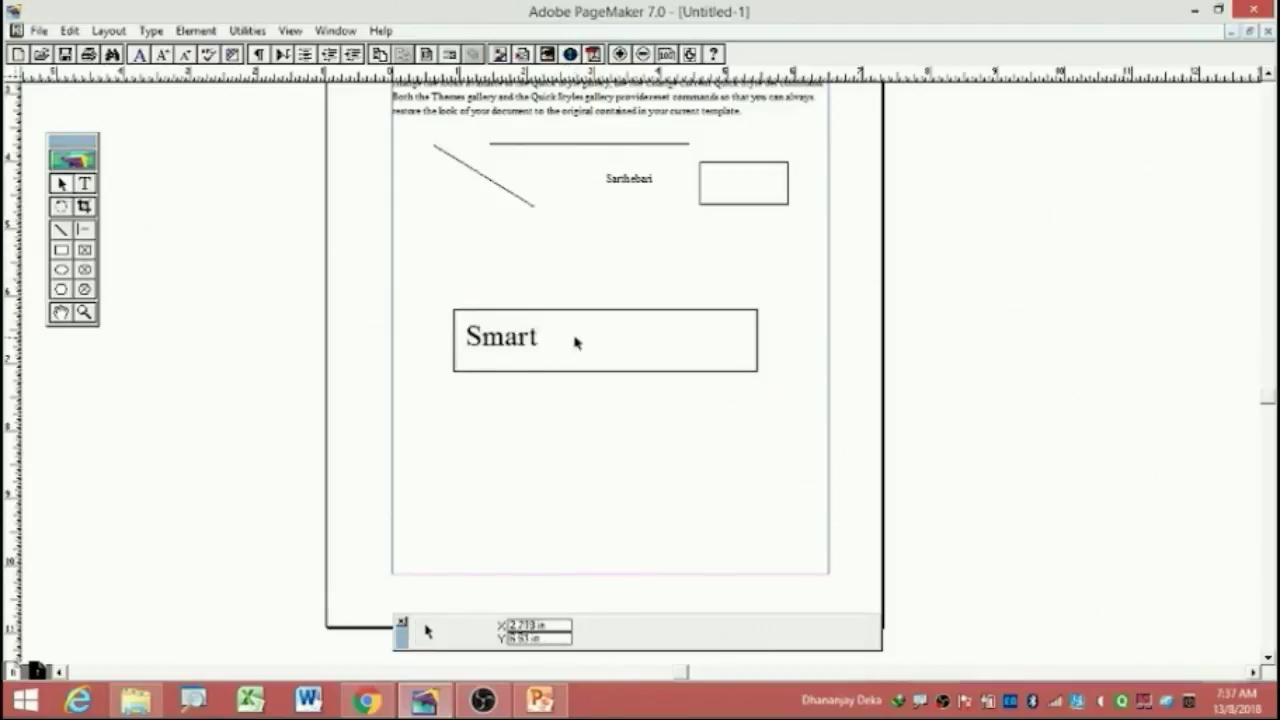
{"action": "left_click", "coordinate": [619, 314]}
{"action": "left_click_drag", "start_coordinate": [758, 340], "coordinate": [554, 342]}
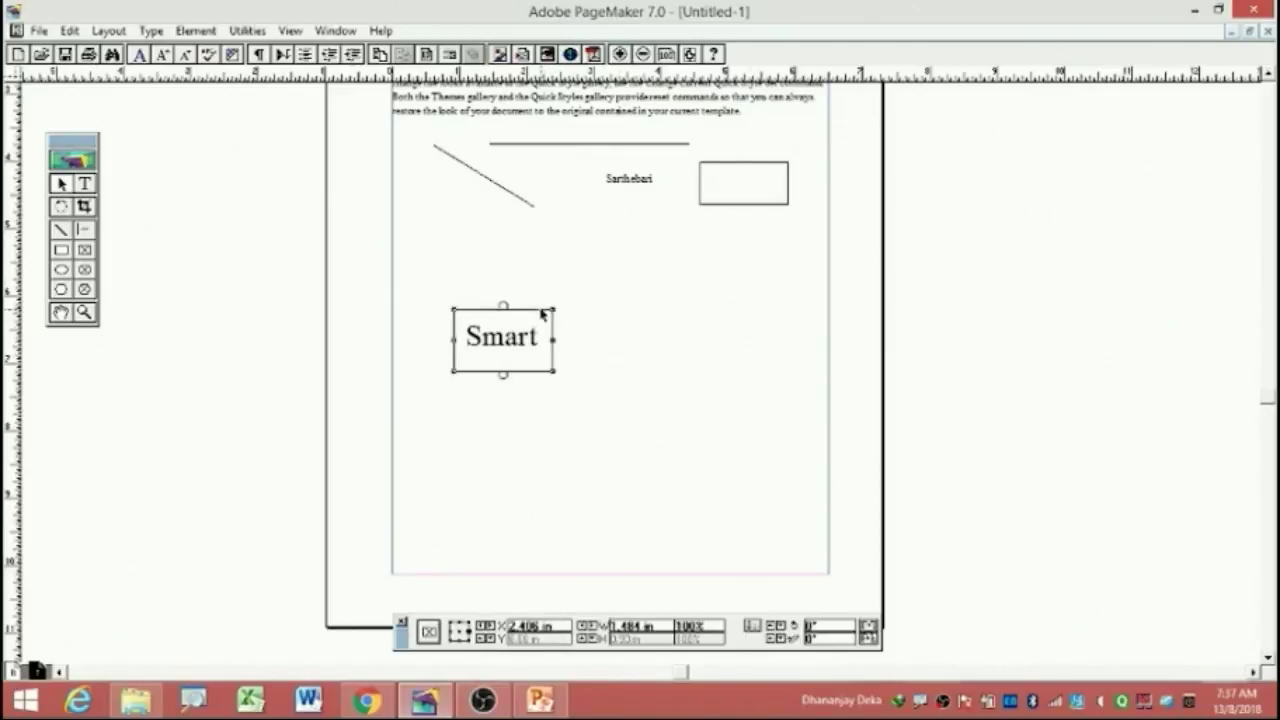
{"action": "left_click_drag", "start_coordinate": [685, 310], "coordinate": [776, 252]}
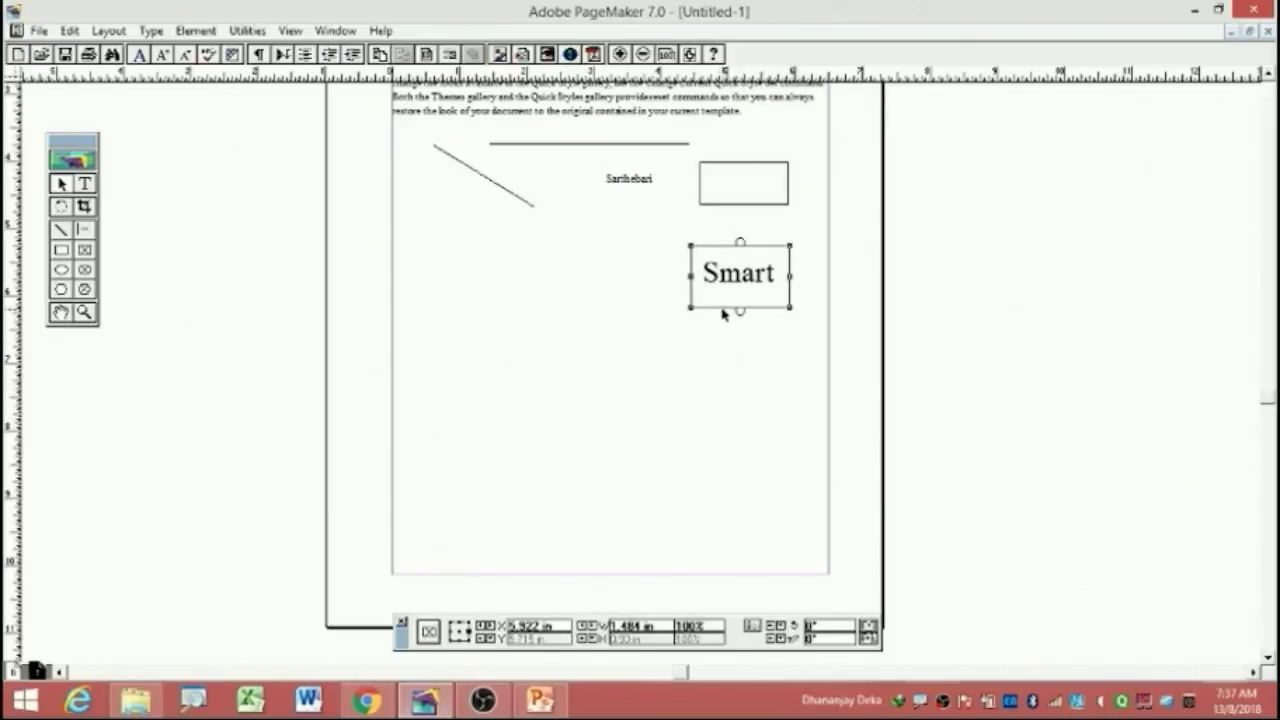
{"action": "left_click_drag", "start_coordinate": [573, 338], "coordinate": [446, 293]}
{"action": "left_click", "coordinate": [706, 409]}
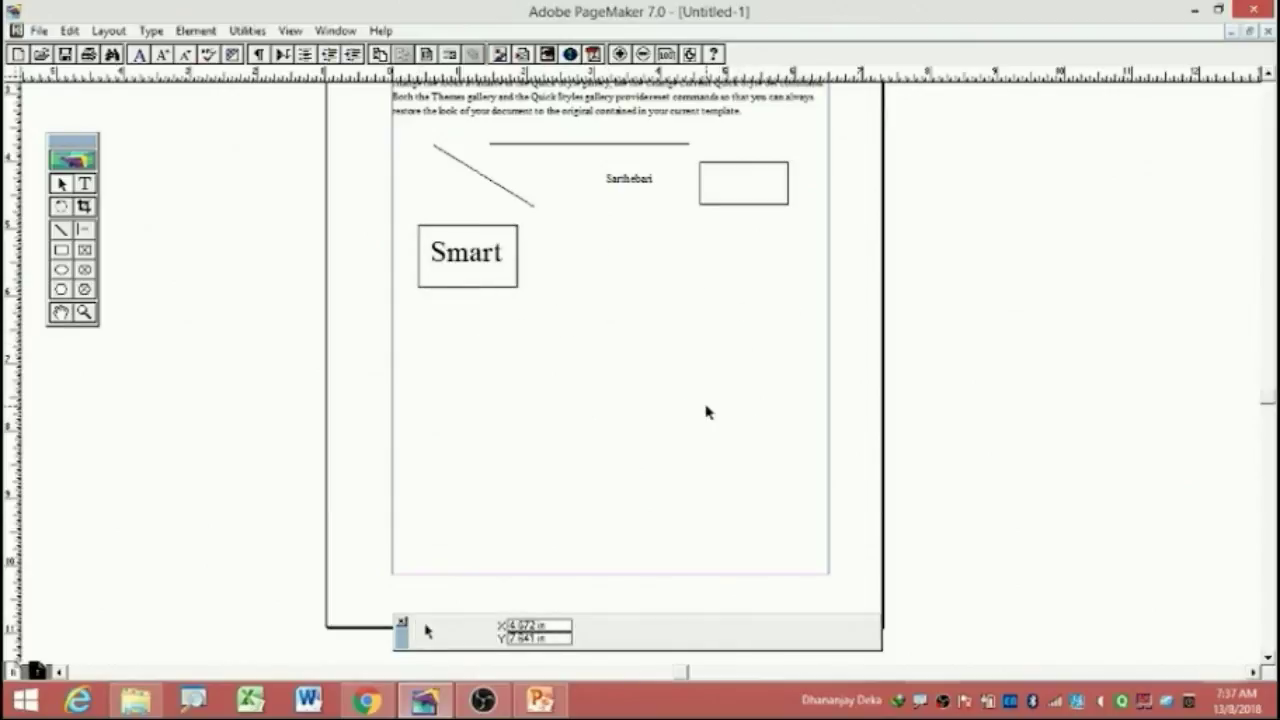
{"action": "left_click", "coordinate": [62, 251]}
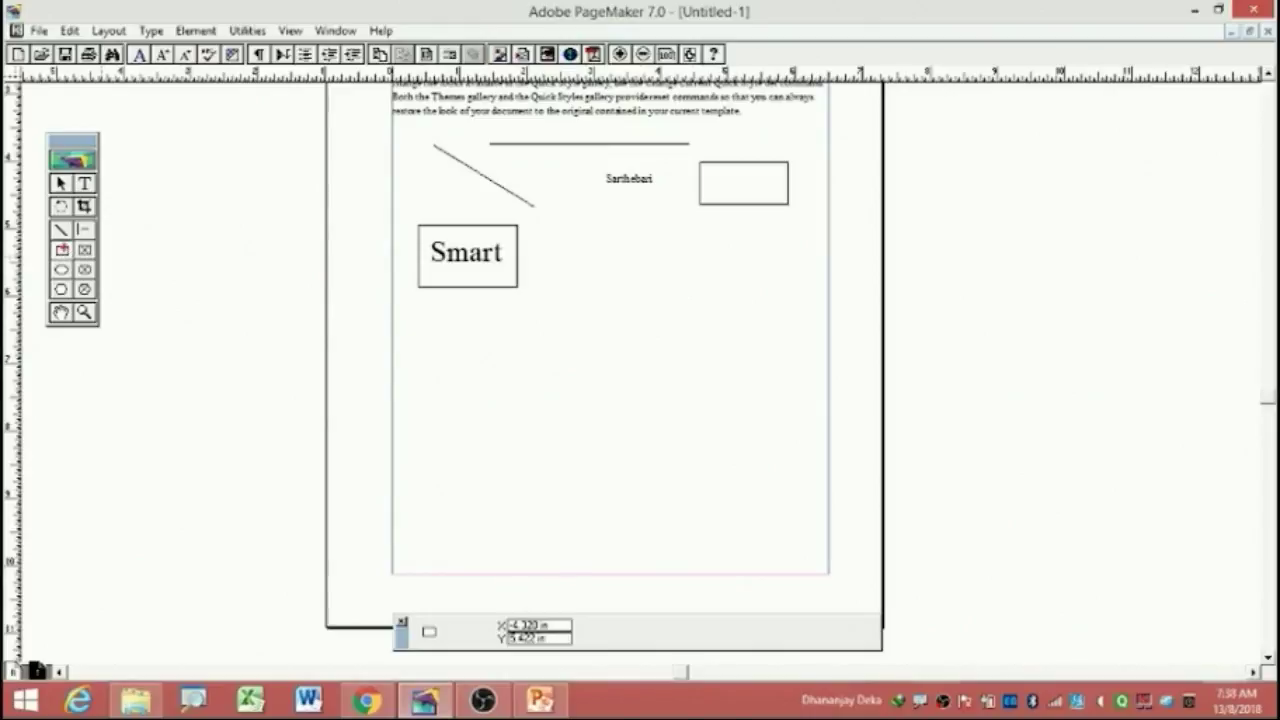
Draw a wide empty rectangle below the Smart box, near the middle of the page.
{"action": "mouse_move", "coordinate": [52, 243]}
{"action": "left_mouse_down"}
{"action": "mouse_move", "coordinate": [41, 282]}
{"action": "mouse_move", "coordinate": [76, 256]}
{"action": "left_mouse_up"}
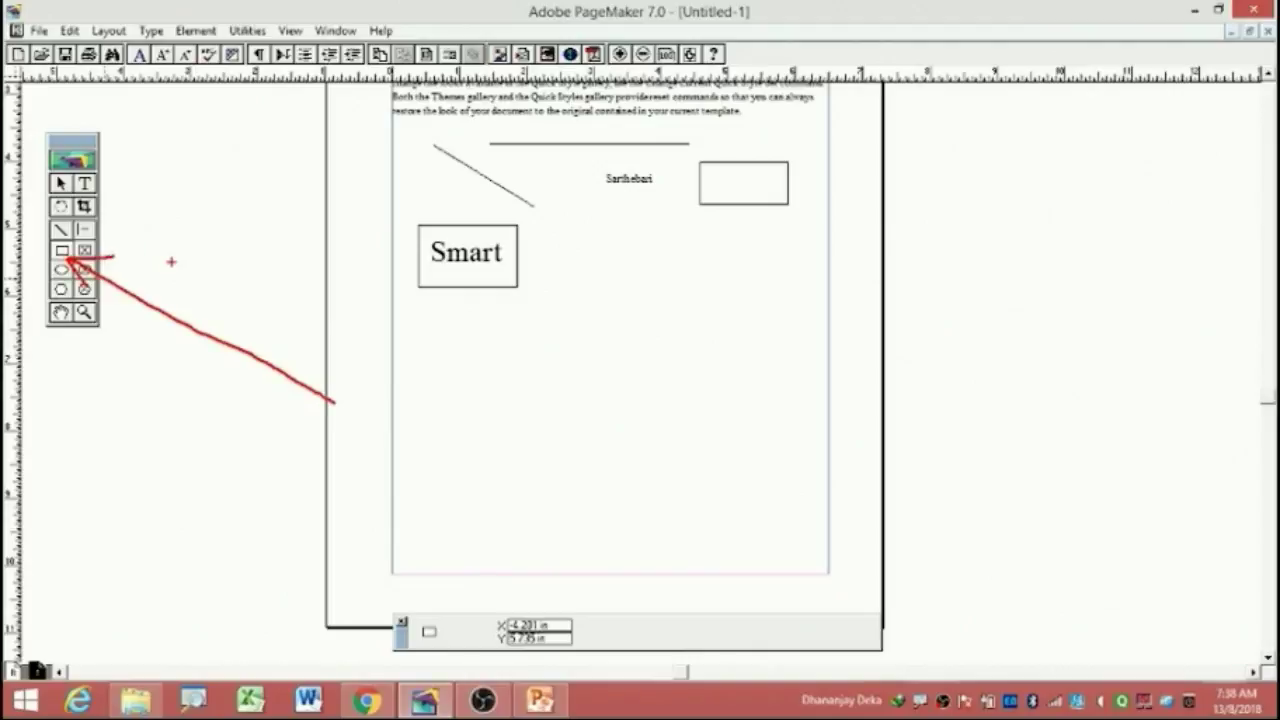
{"action": "mouse_move", "coordinate": [474, 345]}
{"action": "left_mouse_down"}
{"action": "mouse_move", "coordinate": [660, 404]}
{"action": "mouse_move", "coordinate": [723, 408]}
{"action": "left_mouse_up"}
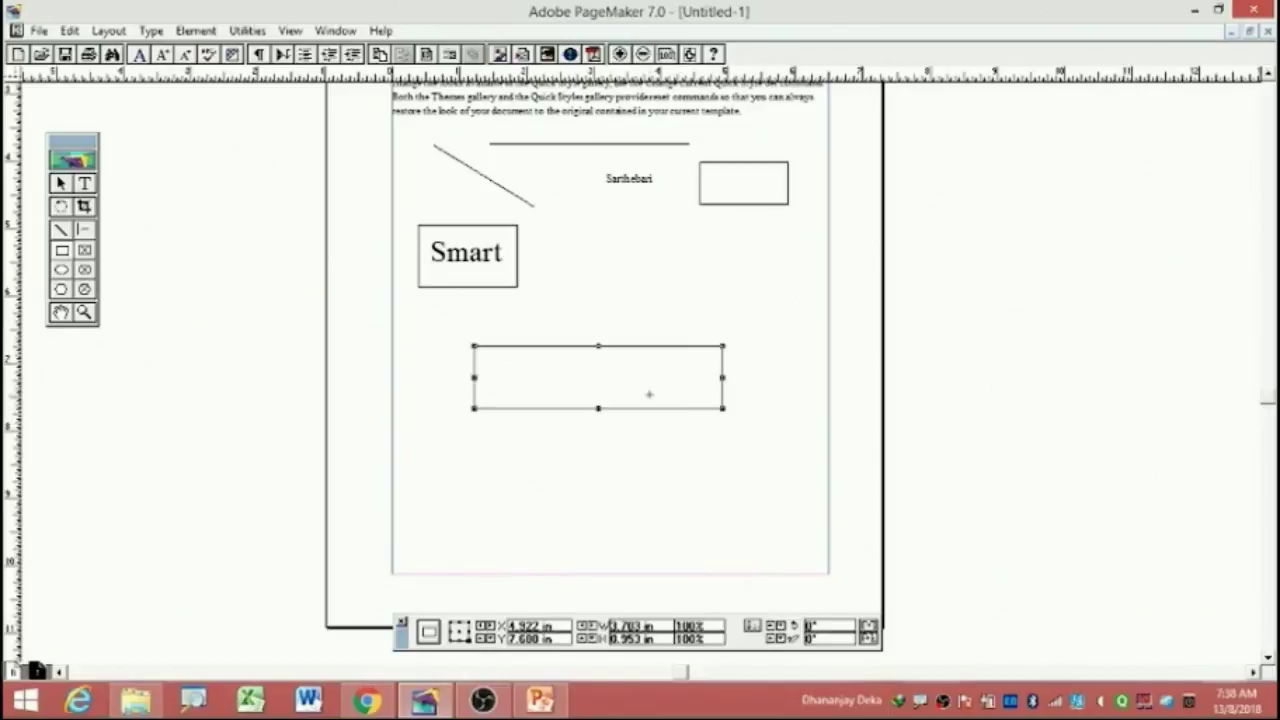
{"action": "left_click", "coordinate": [84, 183]}
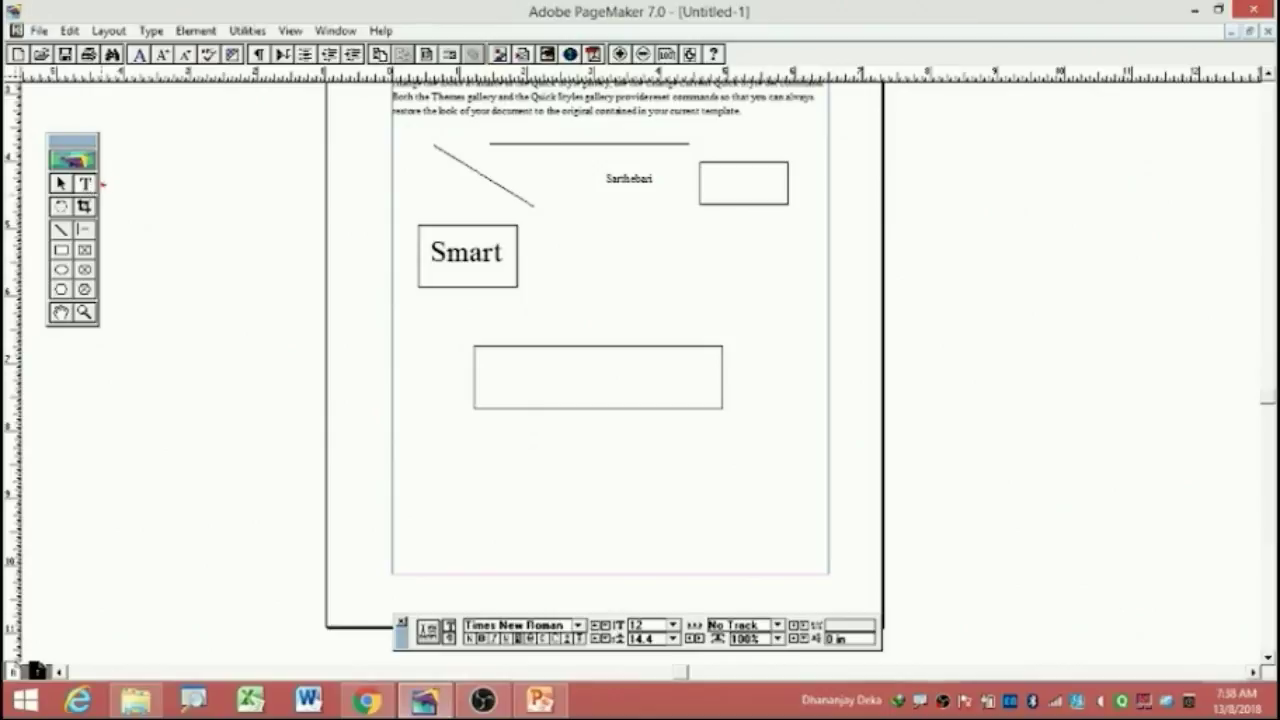
Create a text block at the top of the lower rectangle and type 'Smart Computer'.
{"action": "left_click_drag", "start_coordinate": [102, 183], "coordinate": [538, 167]}
{"action": "left_click_drag", "start_coordinate": [98, 186], "coordinate": [157, 236]}
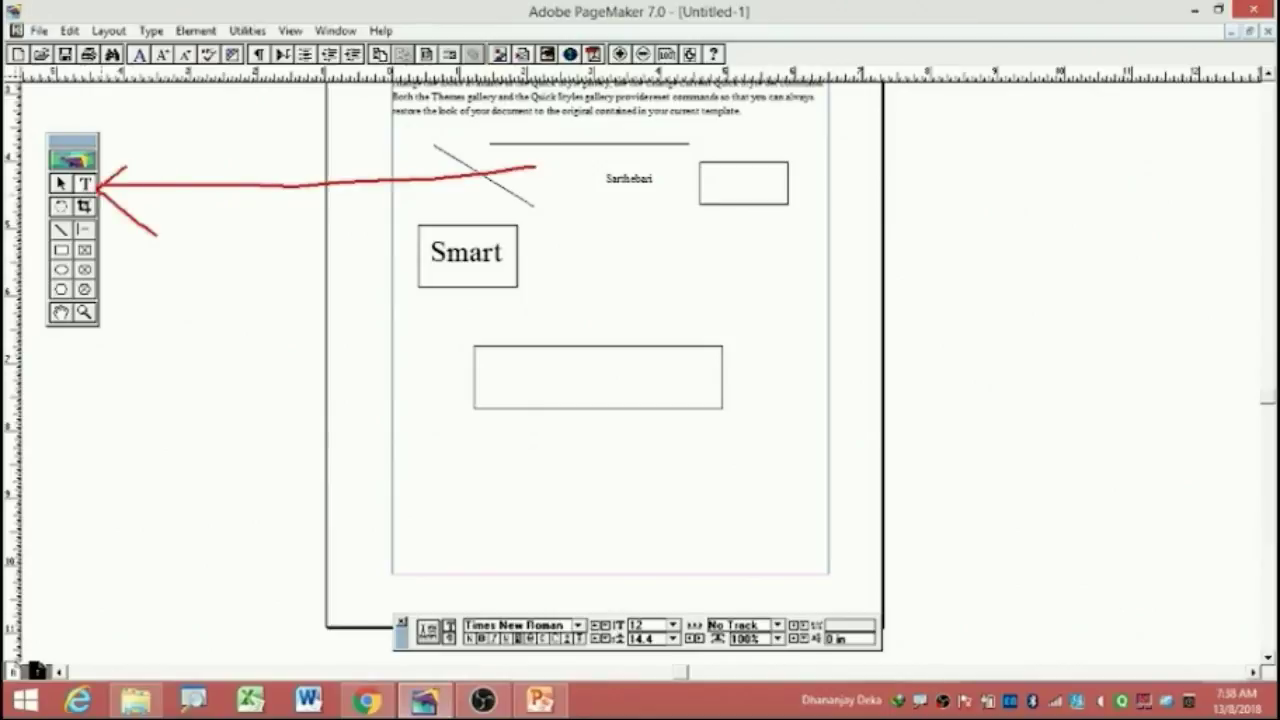
{"action": "key", "text": "Escape"}
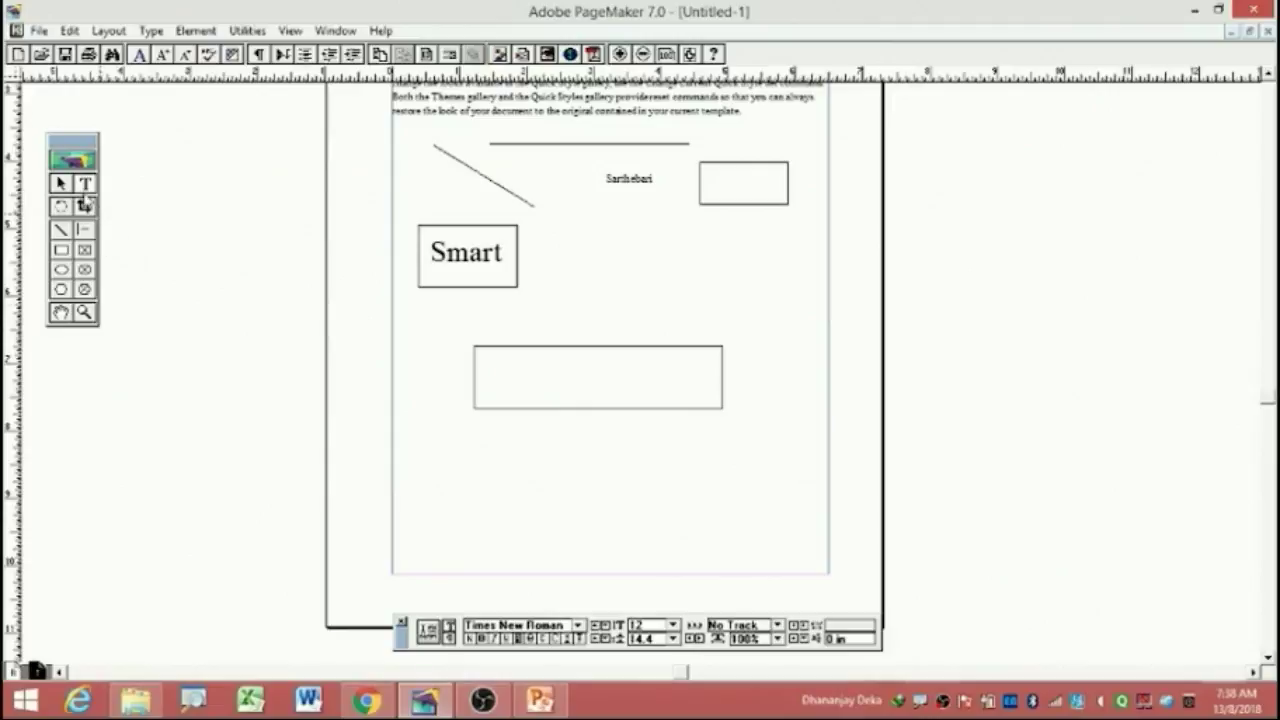
{"action": "left_click_drag", "start_coordinate": [478, 352], "coordinate": [716, 364]}
{"action": "left_click_drag", "start_coordinate": [481, 352], "coordinate": [719, 403]}
{"action": "left_click_drag", "start_coordinate": [480, 356], "coordinate": [720, 356]}
{"action": "type", "text": "Smart Comput"}
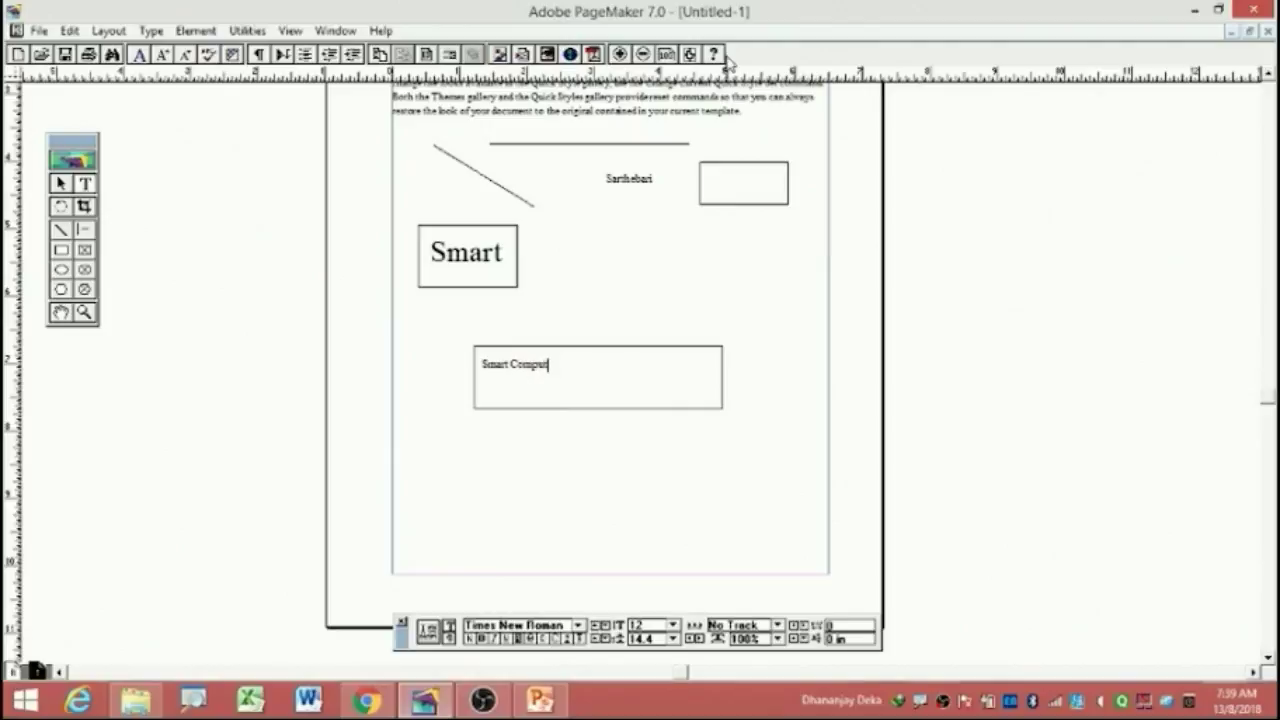
Set the Smart Computer text to 36 pt so it fits on one line.
{"action": "key", "text": "ctrl+a"}
{"action": "key", "text": "ctrl+alt+shift+period"}
{"action": "key", "text": "ctrl+alt+shift+period"}
{"action": "key", "text": "ctrl+alt+shift+period"}
{"action": "key", "text": "ctrl+alt+shift+period"}
{"action": "key", "text": "ctrl+alt+shift+period"}
{"action": "key", "text": "ctrl+alt+shift+period"}
{"action": "key", "text": "ctrl+alt+shift+period"}
{"action": "key", "text": "ctrl+alt+shift+period"}
{"action": "key", "text": "ctrl+alt+shift+period"}
{"action": "key", "text": "ctrl+alt+shift+period"}
{"action": "key", "text": "ctrl+alt+shift+period"}
{"action": "key", "text": "ctrl+alt+shift+period"}
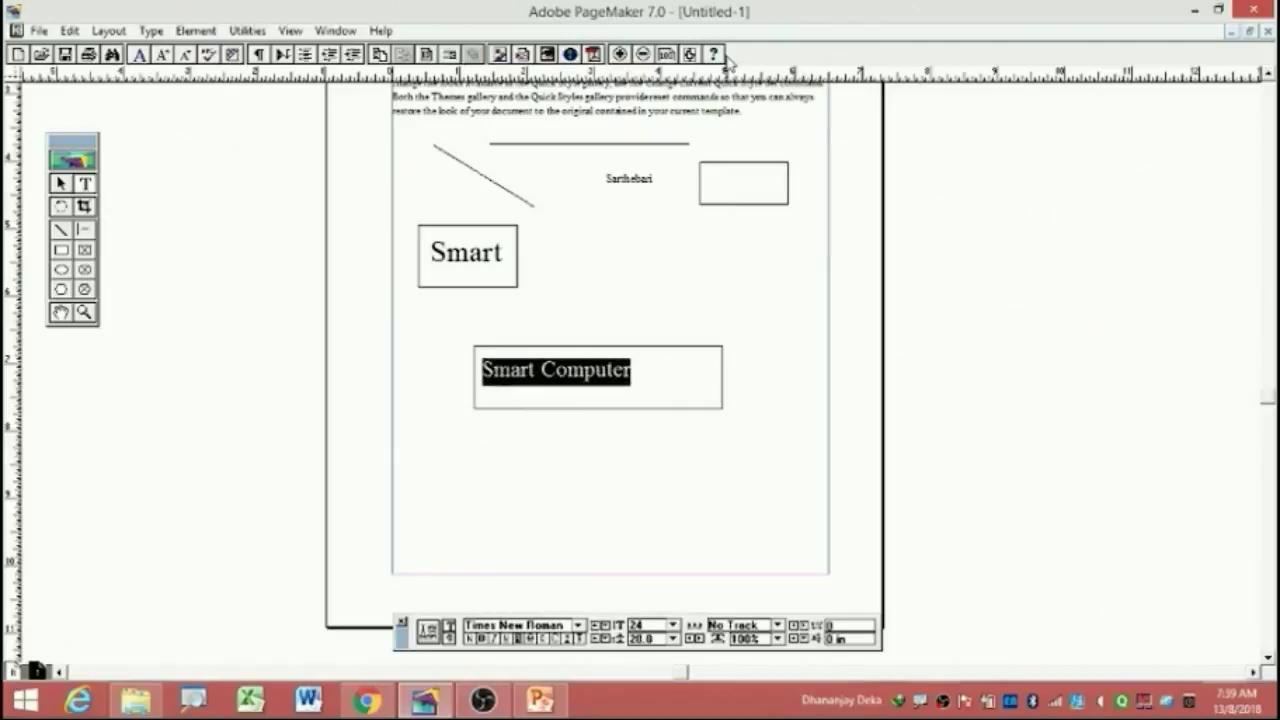
{"action": "key", "text": "ctrl+alt+shift+period"}
{"action": "key", "text": "ctrl+alt+shift+period"}
{"action": "key", "text": "ctrl+alt+shift+period"}
{"action": "key", "text": "ctrl+alt+shift+period"}
{"action": "key", "text": "ctrl+alt+shift+period"}
{"action": "key", "text": "ctrl+alt+shift+period"}
{"action": "key", "text": "ctrl+alt+shift+period"}
{"action": "key", "text": "ctrl+alt+shift+period"}
{"action": "key", "text": "ctrl+alt+shift+period"}
{"action": "key", "text": "ctrl+alt+shift+period"}
{"action": "key", "text": "ctrl+alt+shift+period"}
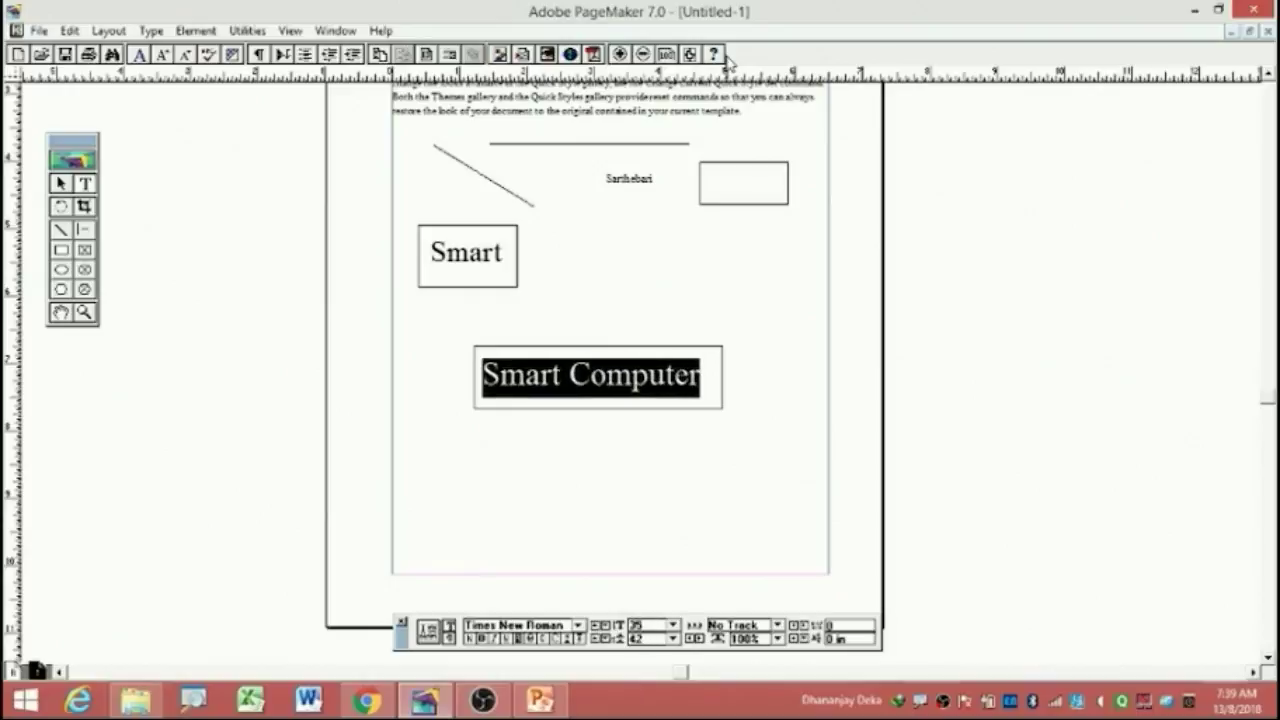
{"action": "key", "text": "ctrl+alt+shift+period"}
{"action": "key", "text": "ctrl+alt+shift+period"}
{"action": "key", "text": "ctrl+alt+shift+period"}
{"action": "key", "text": "ctrl+alt+shift+period"}
{"action": "key", "text": "ctrl+alt+shift+period"}
{"action": "key", "text": "ctrl+alt+shift+period"}
{"action": "key", "text": "ctrl+alt+shift+period"}
{"action": "key", "text": "ctrl+alt+shift+period"}
{"action": "key", "text": "ctrl+alt+shift+period"}
{"action": "key", "text": "ctrl+alt+shift+period"}
{"action": "key", "text": "ctrl+alt+shift+period"}
{"action": "key", "text": "ctrl+alt+shift+period"}
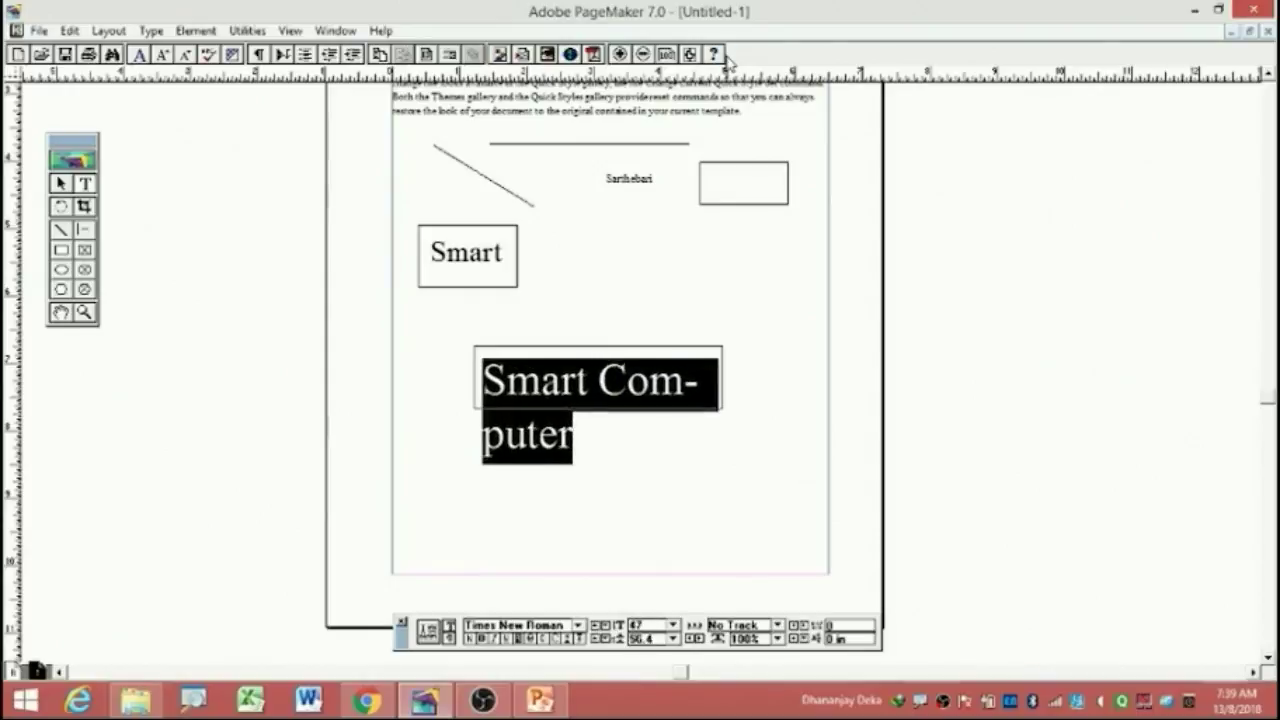
{"action": "key", "text": "ctrl+alt+shift+period"}
{"action": "key", "text": "ctrl+alt+shift+period"}
{"action": "key", "text": "ctrl+alt+shift+period"}
{"action": "key", "text": "ctrl+alt+shift+period"}
{"action": "key", "text": "ctrl+alt+shift+period"}
{"action": "key", "text": "ctrl+alt+shift+period"}
{"action": "key", "text": "ctrl+alt+shift+period"}
{"action": "key", "text": "ctrl+alt+shift+period"}
{"action": "key", "text": "ctrl+alt+shift+period"}
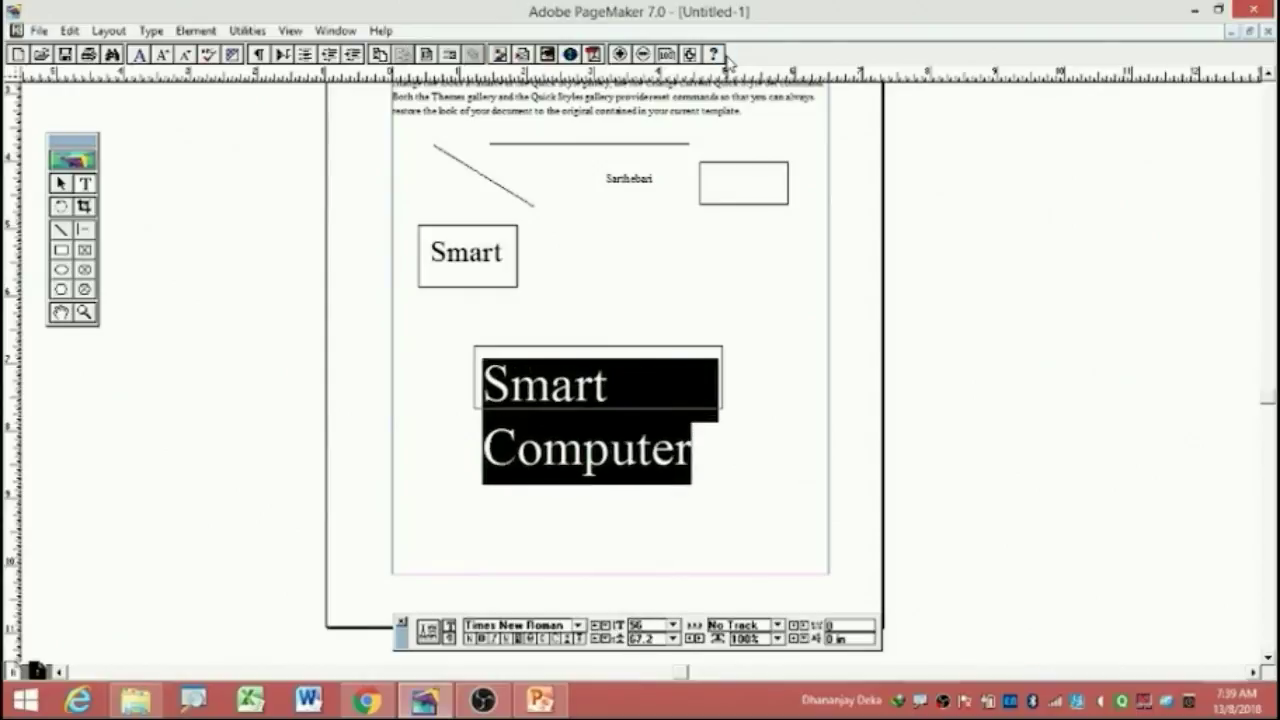
{"action": "key", "text": "ctrl+shift+comma"}
{"action": "key", "text": "ctrl+shift+comma"}
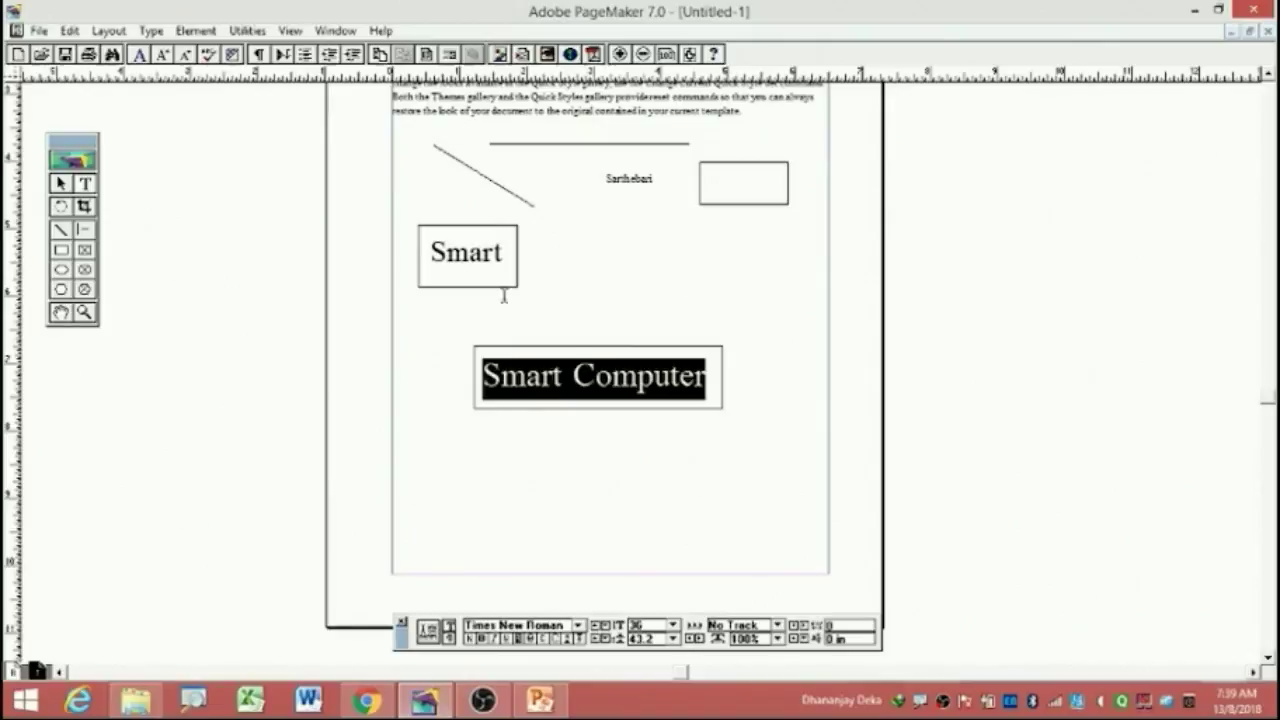
{"action": "left_click", "coordinate": [527, 375]}
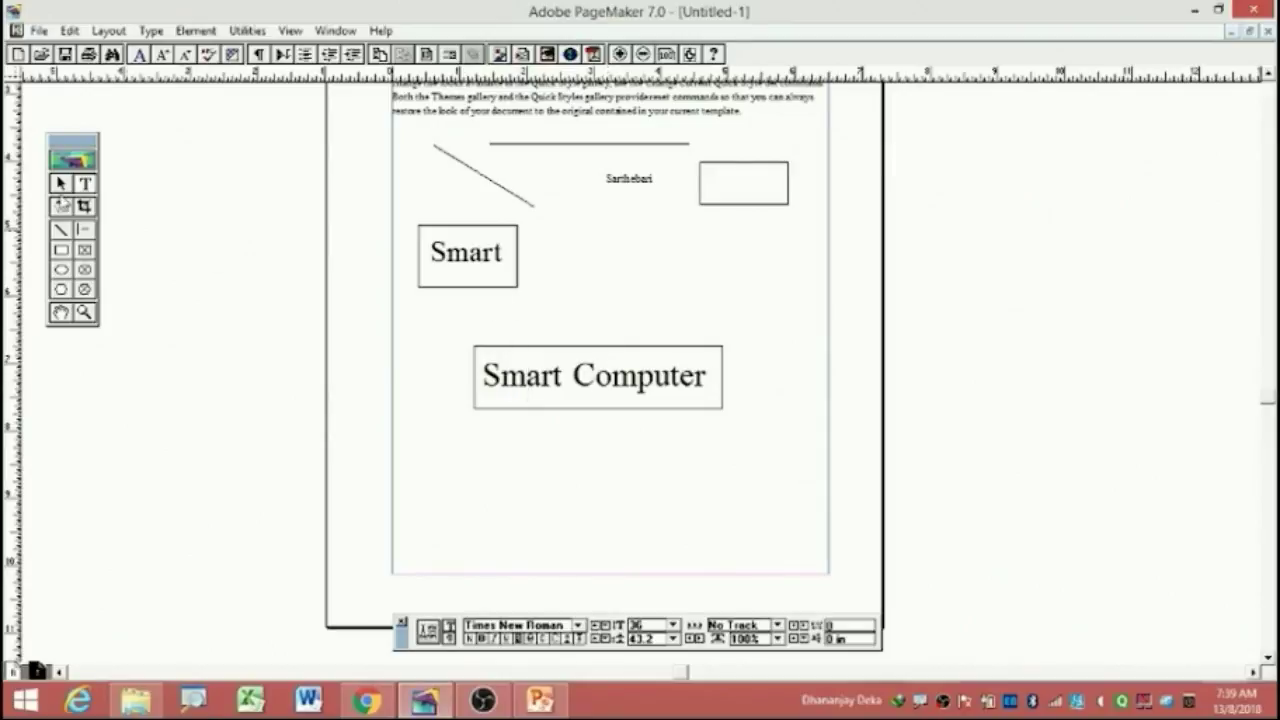
Nudge Smart Computer within the rectangle and move the Smart box to the page's right side.
{"action": "key", "text": "F9"}
{"action": "mouse_move", "coordinate": [509, 378]}
{"action": "left_mouse_down"}
{"action": "mouse_move", "coordinate": [672, 305]}
{"action": "mouse_move", "coordinate": [569, 378]}
{"action": "mouse_move", "coordinate": [617, 340]}
{"action": "mouse_move", "coordinate": [559, 370]}
{"action": "left_mouse_up"}
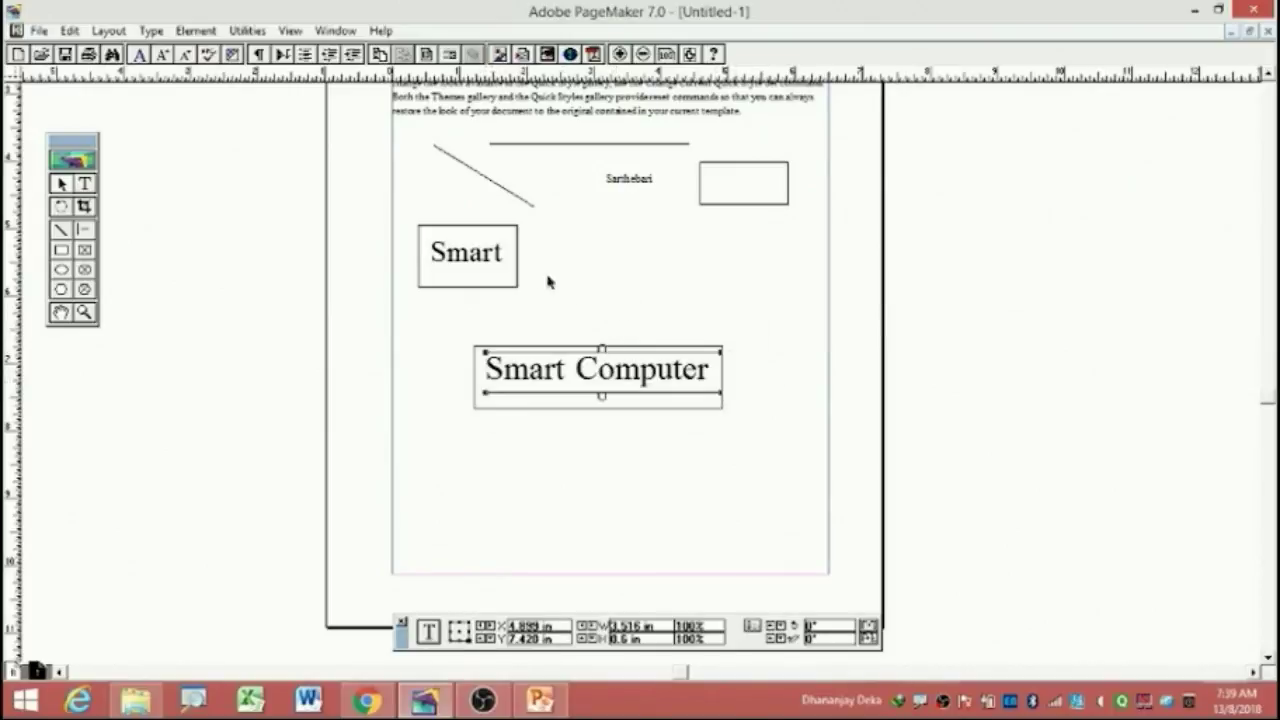
{"action": "left_click", "coordinate": [469, 257]}
{"action": "mouse_move", "coordinate": [469, 257]}
{"action": "left_mouse_down"}
{"action": "mouse_move", "coordinate": [728, 270]}
{"action": "mouse_move", "coordinate": [491, 271]}
{"action": "left_mouse_up"}
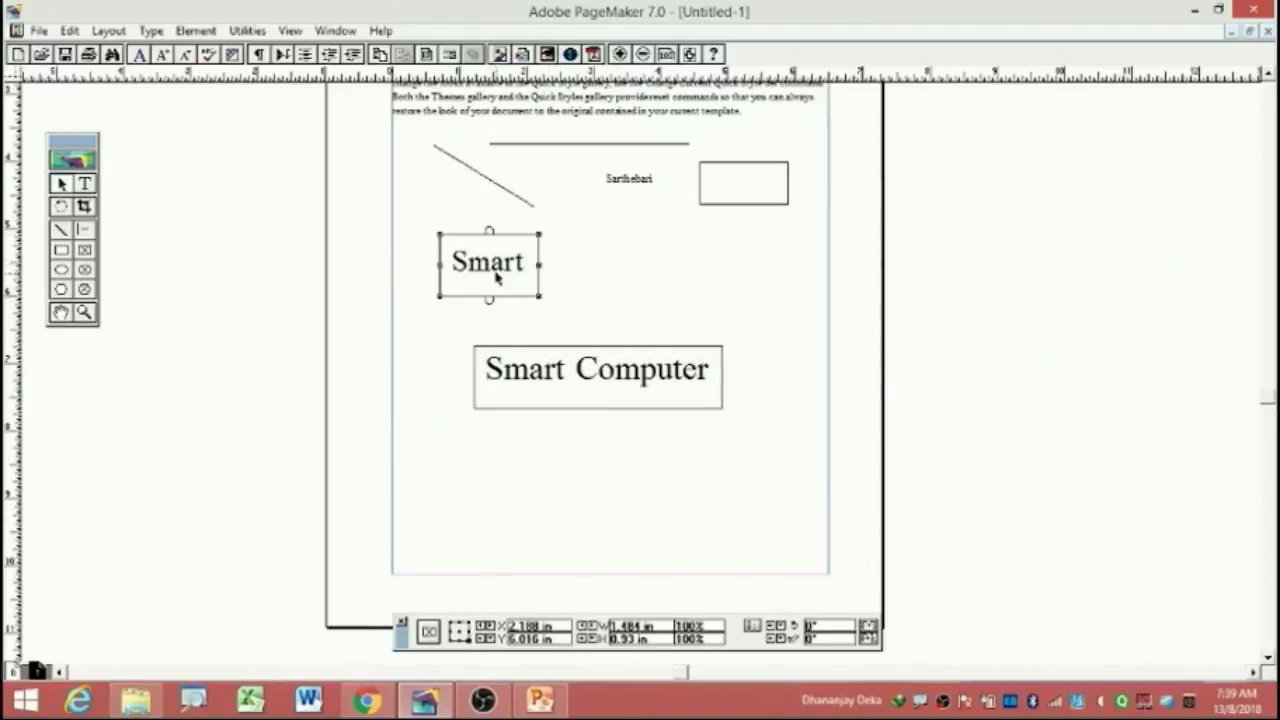
{"action": "left_click_drag", "start_coordinate": [494, 266], "coordinate": [735, 283]}
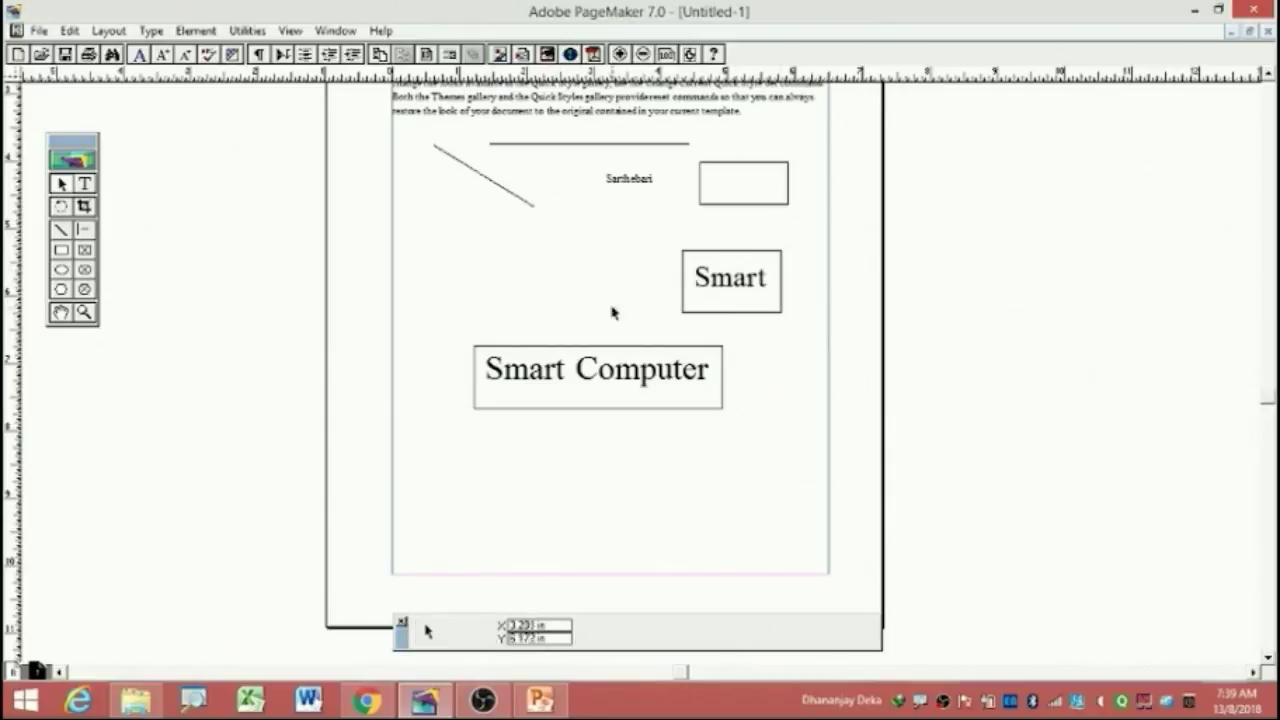
Move the Smart Computer text and empty frame together and group them.
{"action": "left_click", "coordinate": [615, 373]}
{"action": "left_click_drag", "start_coordinate": [615, 373], "coordinate": [615, 472]}
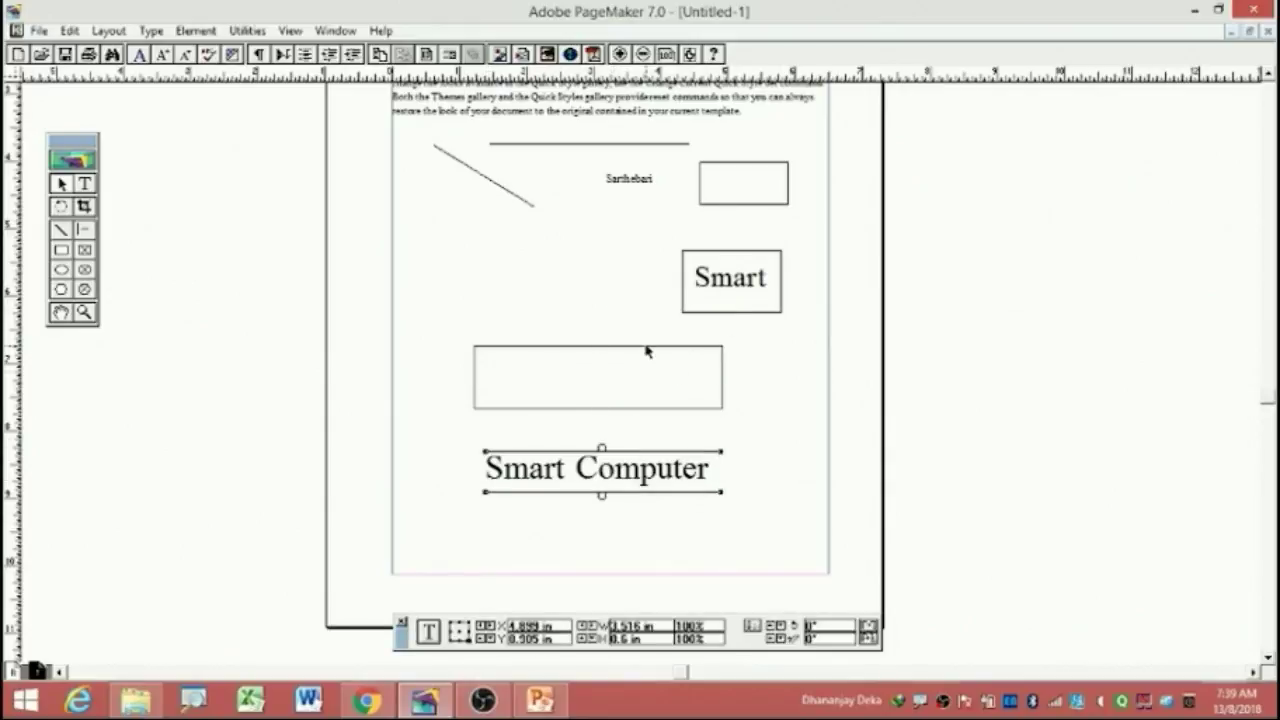
{"action": "left_click_drag", "start_coordinate": [646, 350], "coordinate": [653, 441]}
{"action": "left_click", "coordinate": [760, 325]}
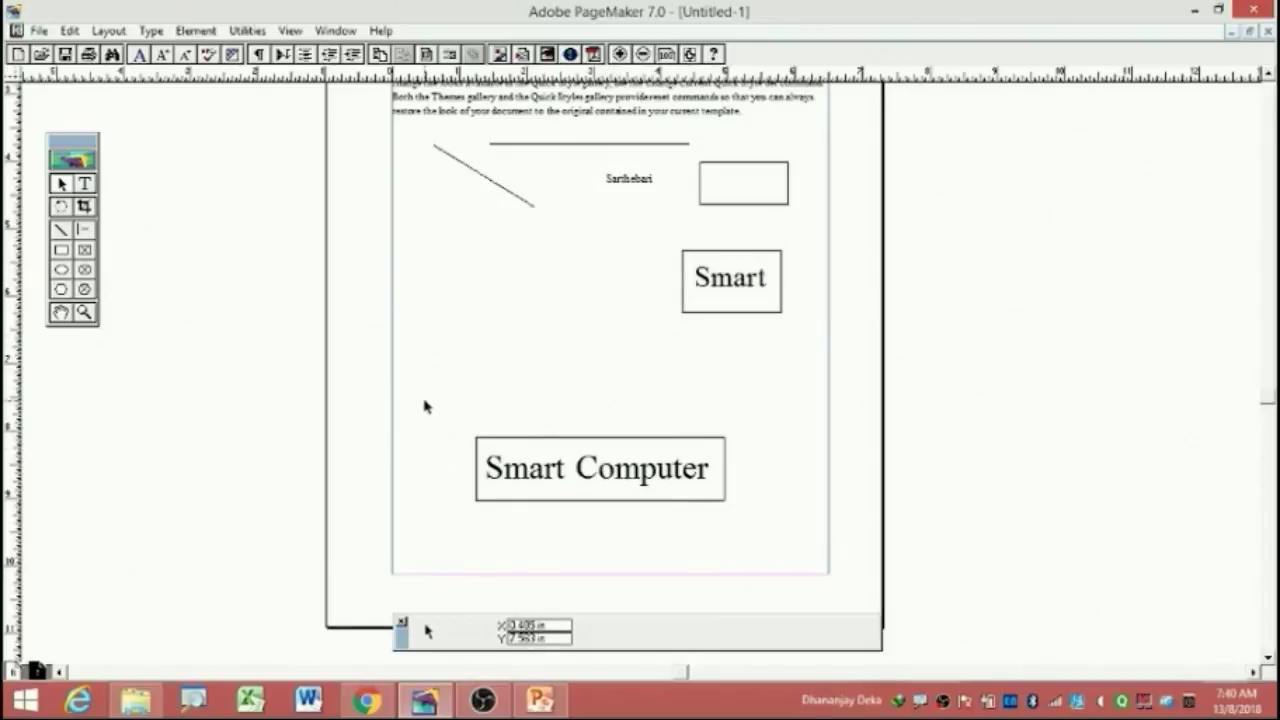
{"action": "left_click_drag", "start_coordinate": [424, 406], "coordinate": [776, 542]}
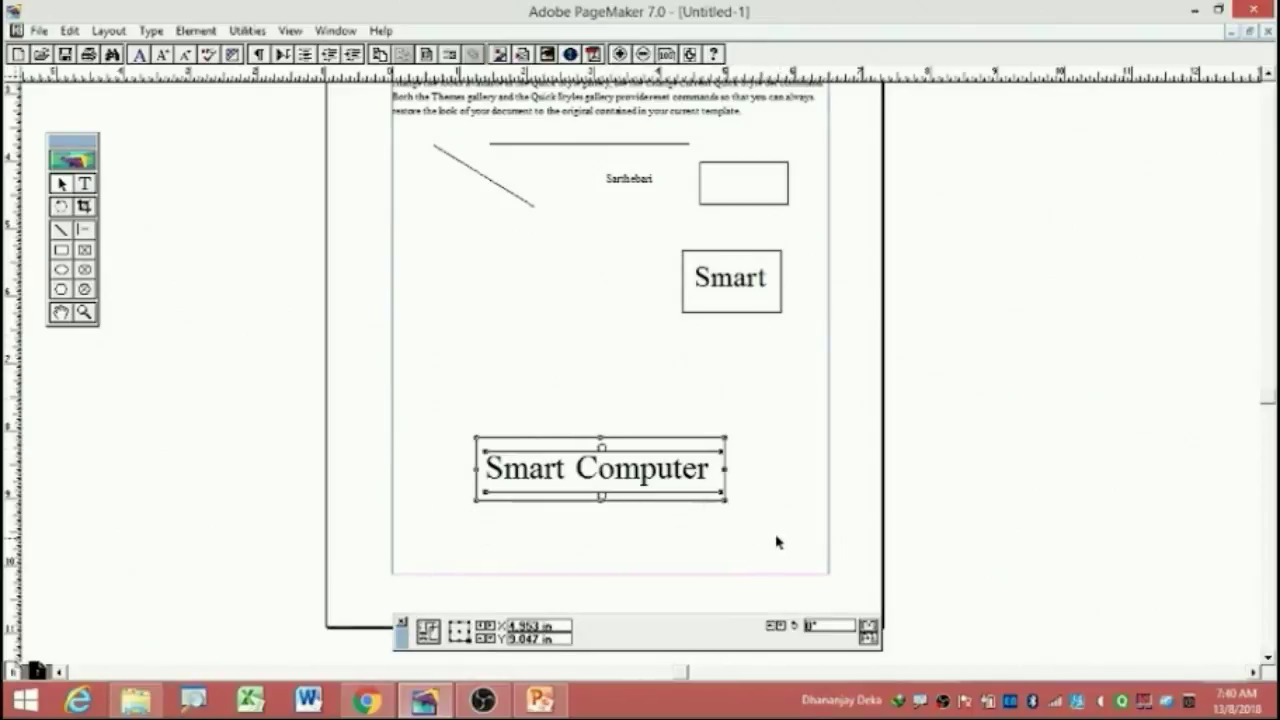
{"action": "left_click", "coordinate": [204, 32]}
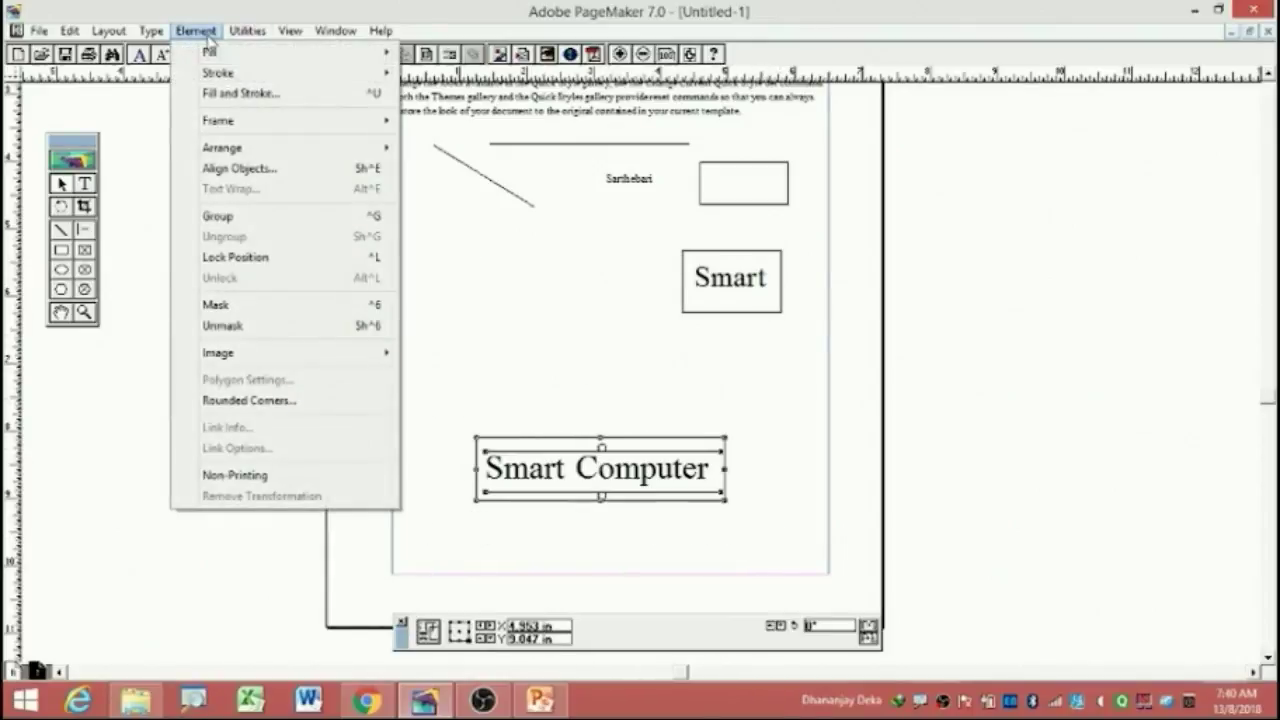
{"action": "left_click", "coordinate": [256, 226]}
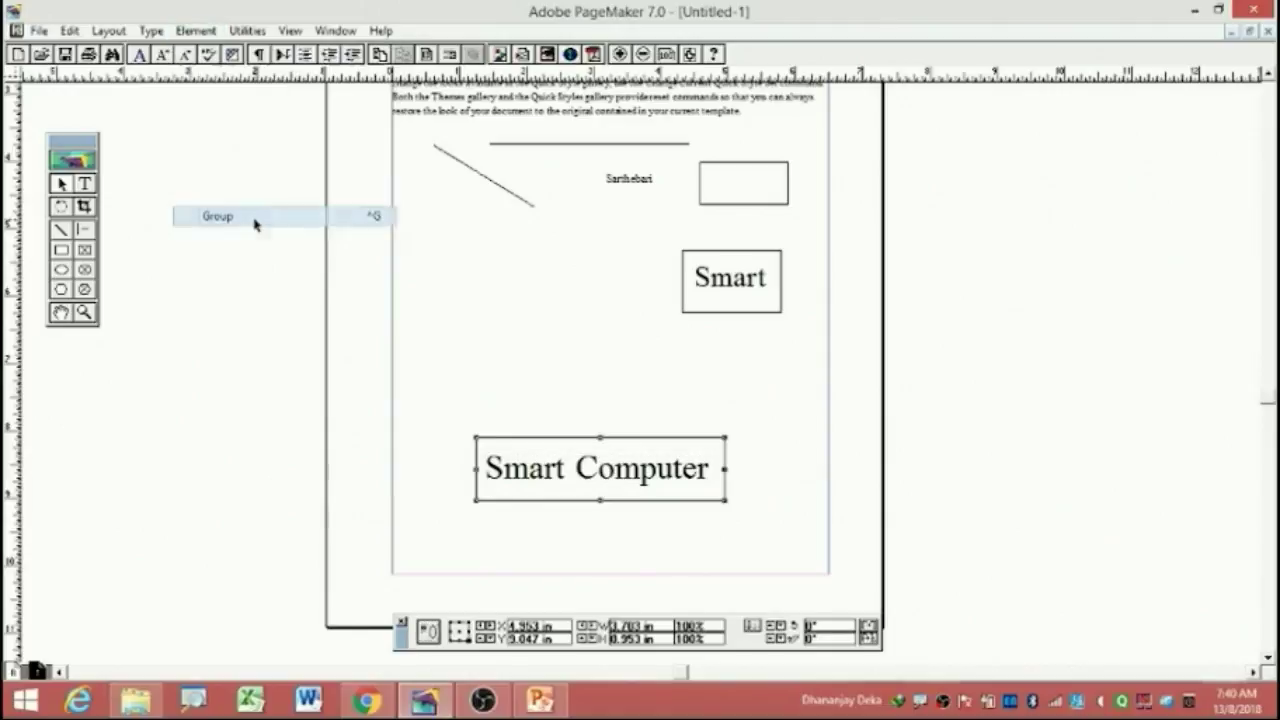
Move the grouped Smart Computer box up level with the Smart box.
{"action": "mouse_move", "coordinate": [585, 467]}
{"action": "left_mouse_down"}
{"action": "mouse_move", "coordinate": [504, 258]}
{"action": "mouse_move", "coordinate": [756, 435]}
{"action": "mouse_move", "coordinate": [549, 313]}
{"action": "mouse_move", "coordinate": [542, 272]}
{"action": "left_mouse_up"}
{"action": "mouse_move", "coordinate": [711, 283]}
{"action": "left_mouse_down"}
{"action": "mouse_move", "coordinate": [733, 258]}
{"action": "mouse_move", "coordinate": [711, 283]}
{"action": "left_mouse_up"}
{"action": "left_click", "coordinate": [591, 277]}
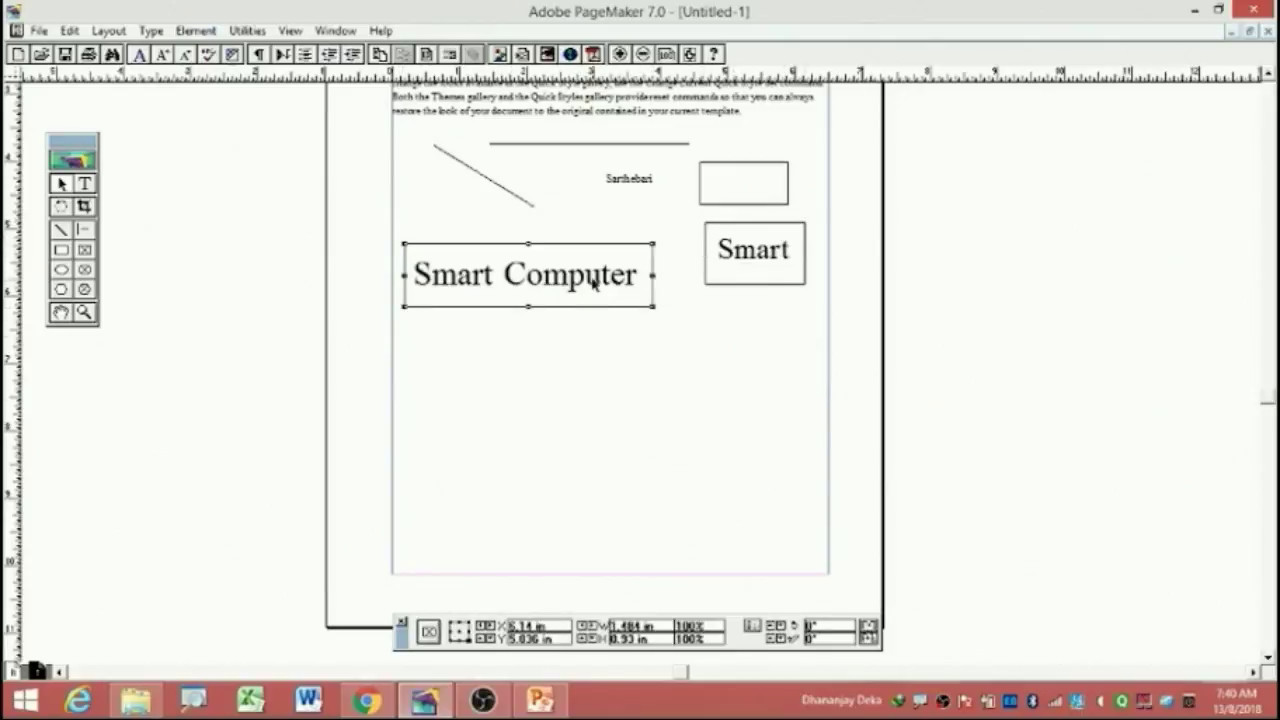
{"action": "left_click_drag", "start_coordinate": [594, 277], "coordinate": [591, 252]}
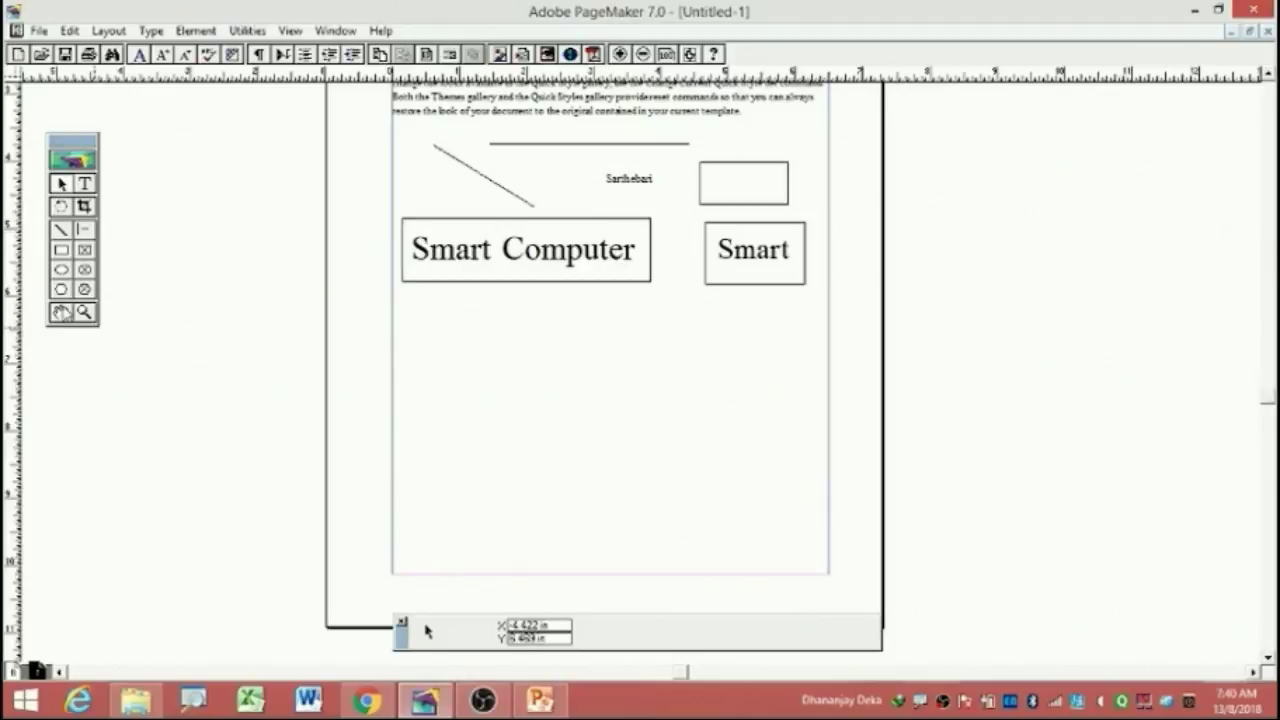
{"action": "left_click", "coordinate": [61, 312]}
{"action": "mouse_move", "coordinate": [605, 188]}
{"action": "left_mouse_down"}
{"action": "mouse_move", "coordinate": [525, 420]}
{"action": "mouse_move", "coordinate": [518, 620]}
{"action": "mouse_move", "coordinate": [557, 234]}
{"action": "left_mouse_up"}
{"action": "mouse_move", "coordinate": [540, 369]}
{"action": "left_mouse_down"}
{"action": "mouse_move", "coordinate": [551, 300]}
{"action": "mouse_move", "coordinate": [209, 283]}
{"action": "mouse_move", "coordinate": [897, 360]}
{"action": "mouse_move", "coordinate": [878, 372]}
{"action": "mouse_move", "coordinate": [528, 302]}
{"action": "left_mouse_up"}
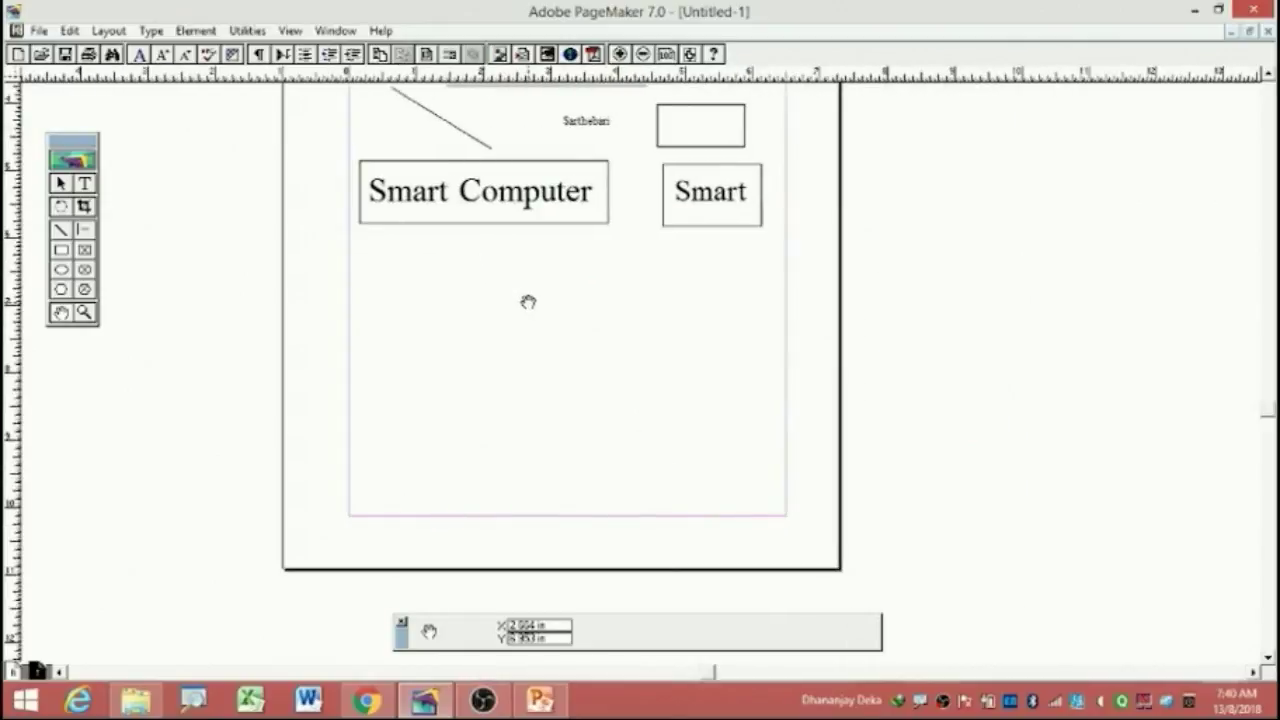
Zoom in on the text boxes, then switch through Actual Size, 100% and 200% views.
{"action": "left_click", "coordinate": [84, 312]}
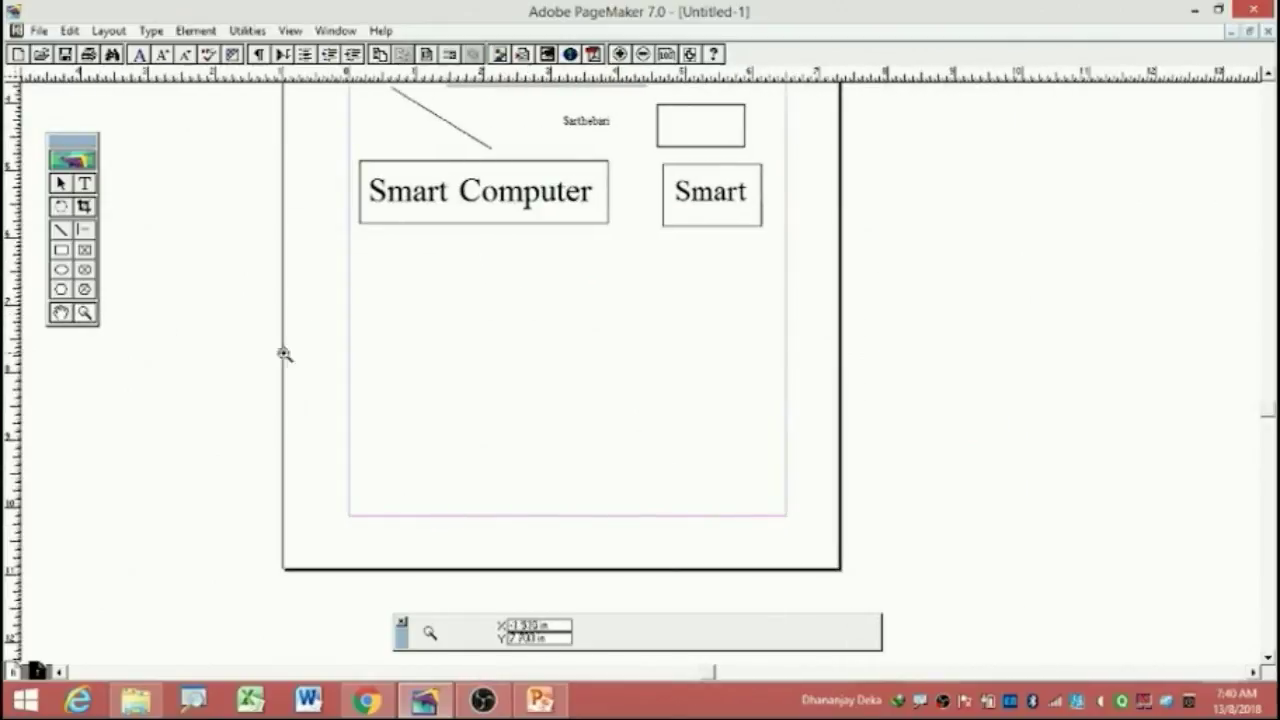
{"action": "left_click", "coordinate": [562, 271]}
{"action": "left_click", "coordinate": [657, 398]}
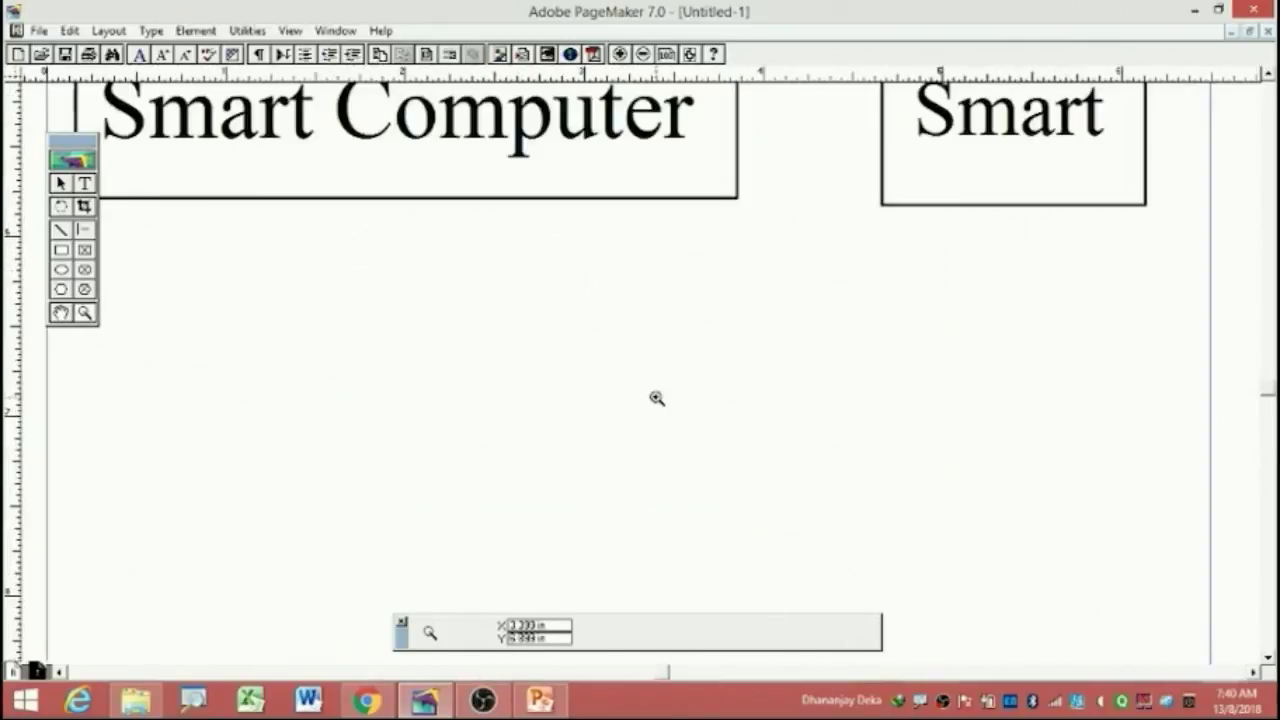
{"action": "right_click", "coordinate": [574, 303]}
{"action": "left_click", "coordinate": [633, 405]}
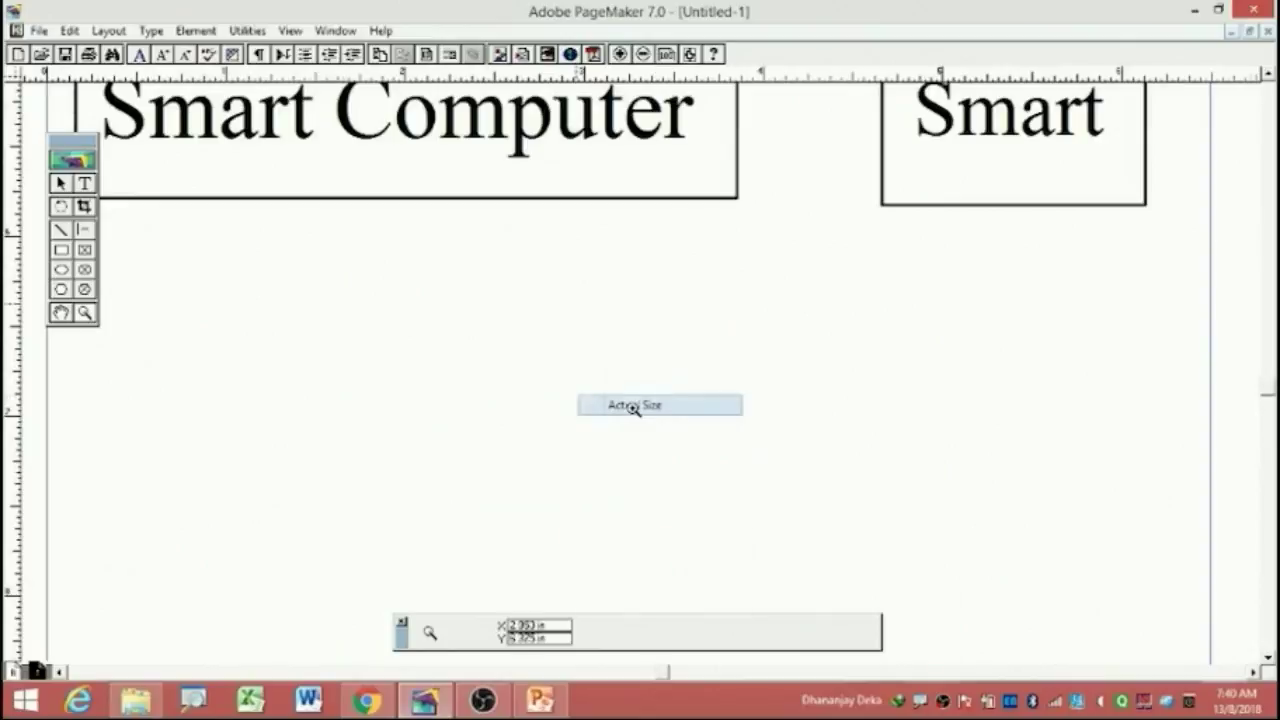
{"action": "right_click", "coordinate": [607, 375]}
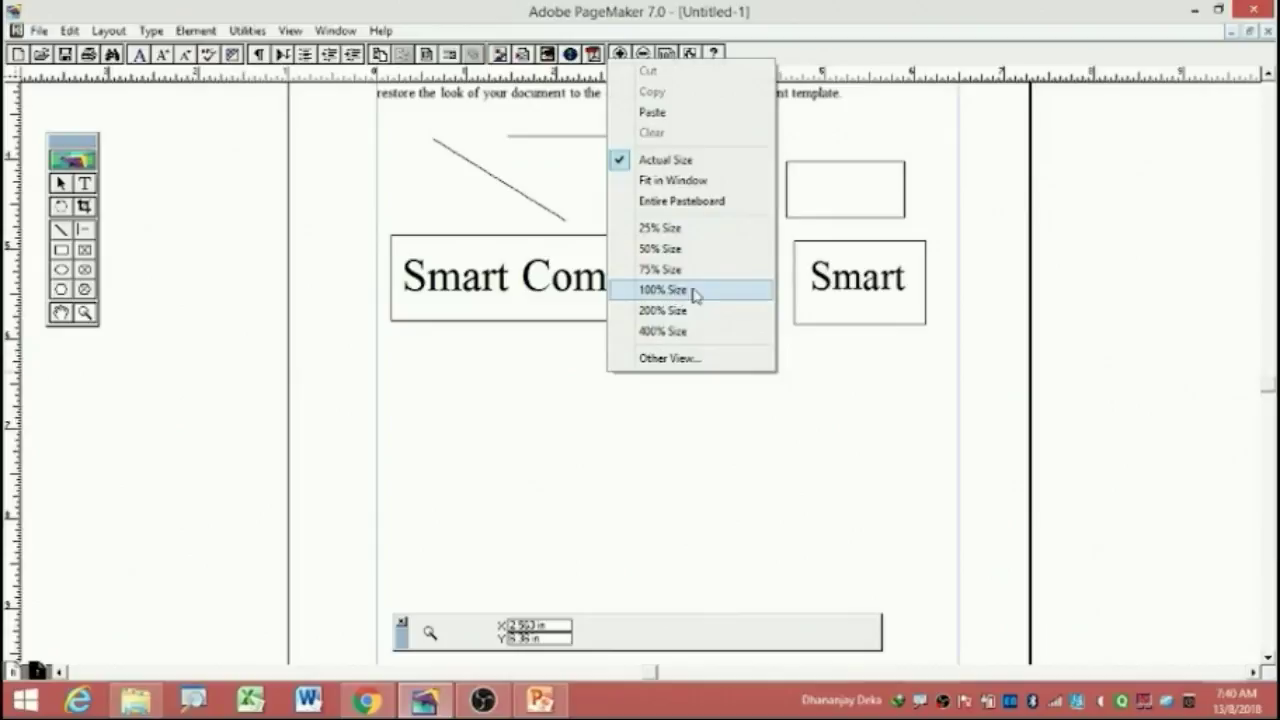
{"action": "left_click", "coordinate": [695, 293]}
{"action": "right_click", "coordinate": [655, 361]}
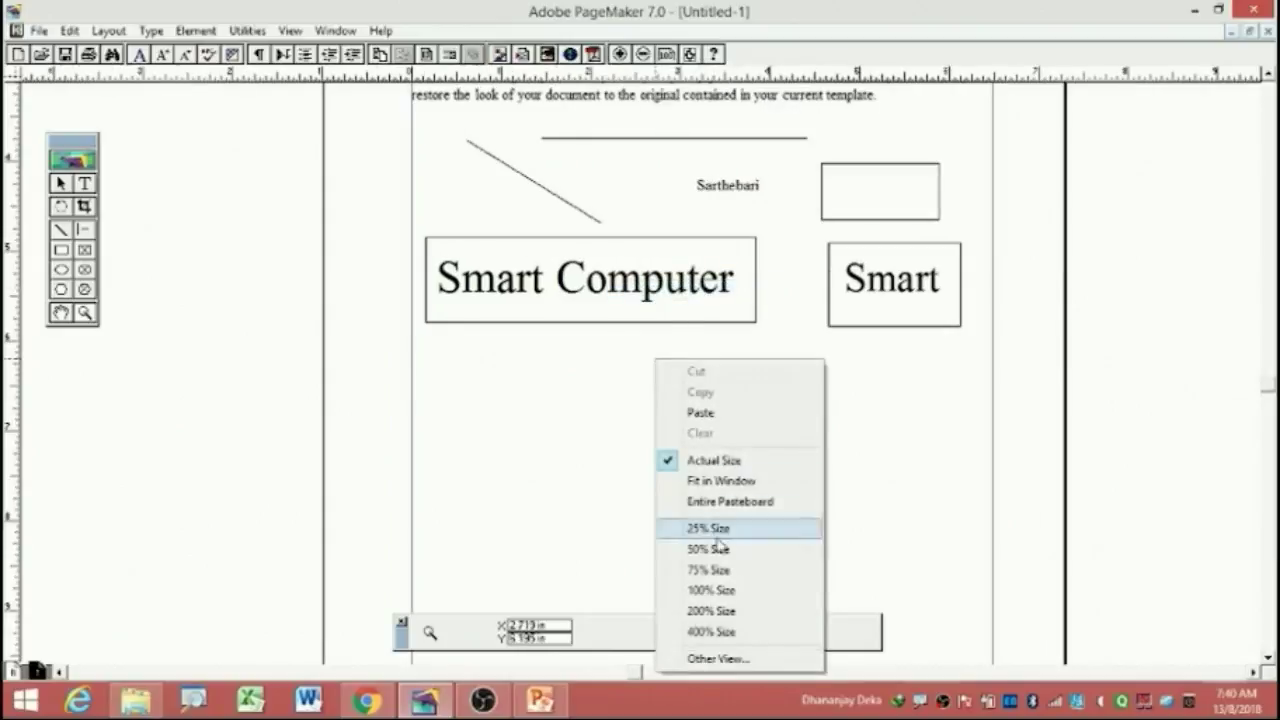
{"action": "left_click", "coordinate": [720, 612]}
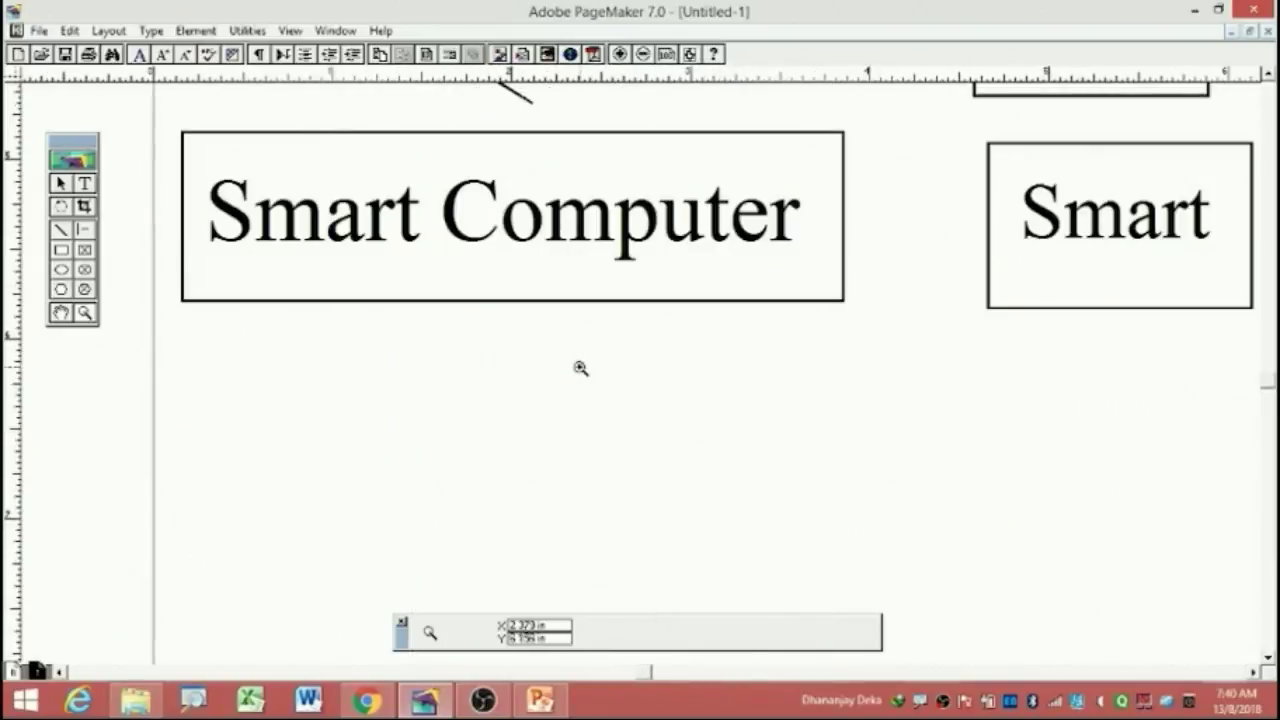
{"action": "right_click", "coordinate": [580, 366]}
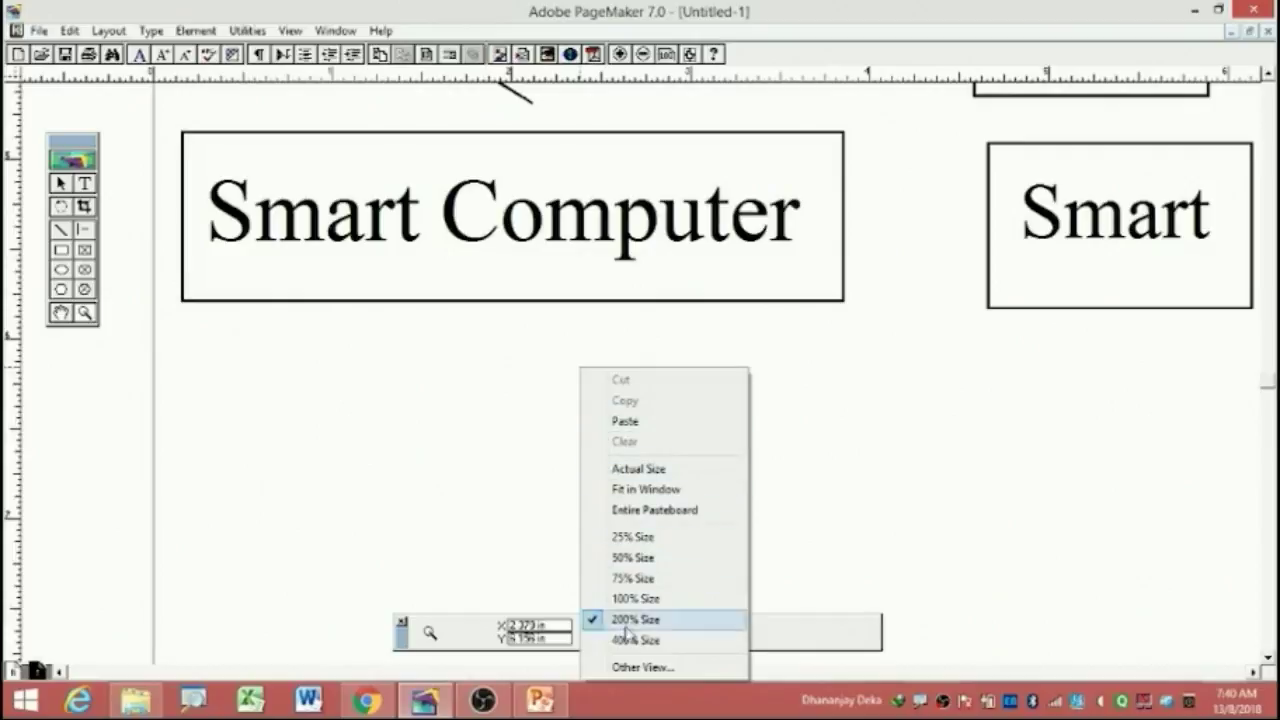
{"action": "right_click", "coordinate": [490, 232]}
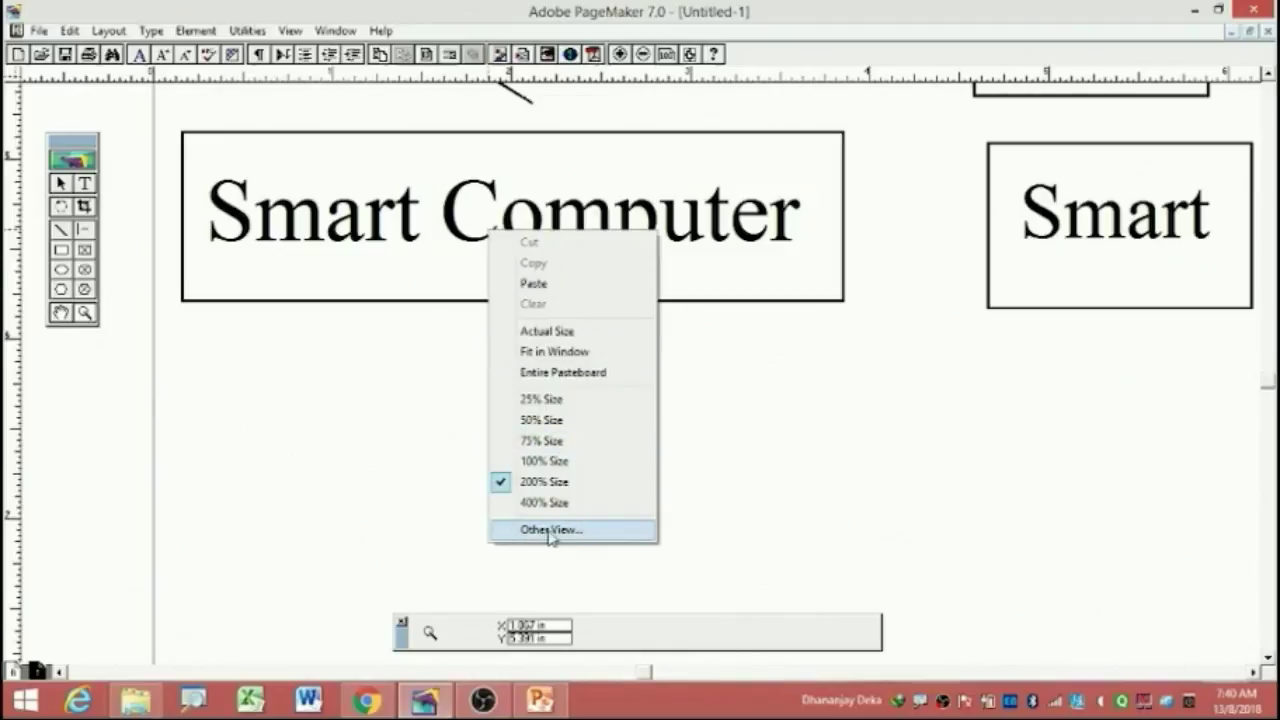
Apply a custom 115% view size through Other View, showing the top of the layout.
{"action": "left_click", "coordinate": [559, 534]}
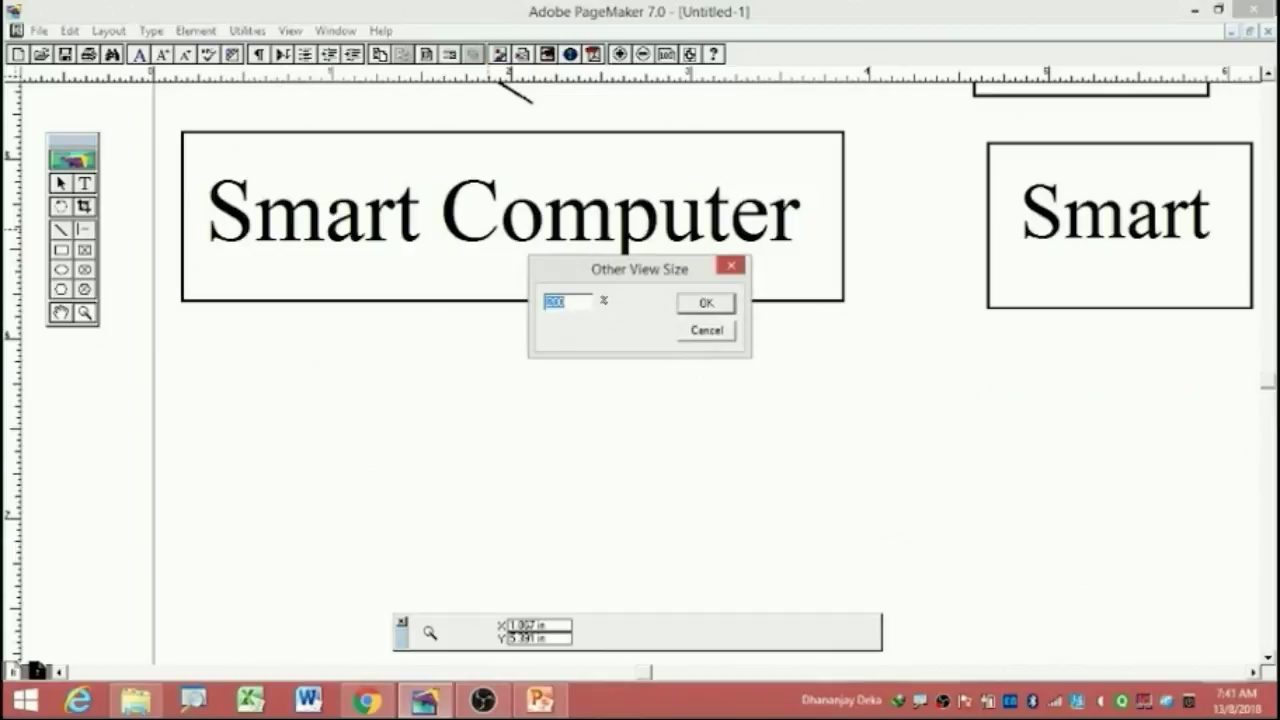
{"action": "type", "text": "115"}
{"action": "key", "text": "Return"}
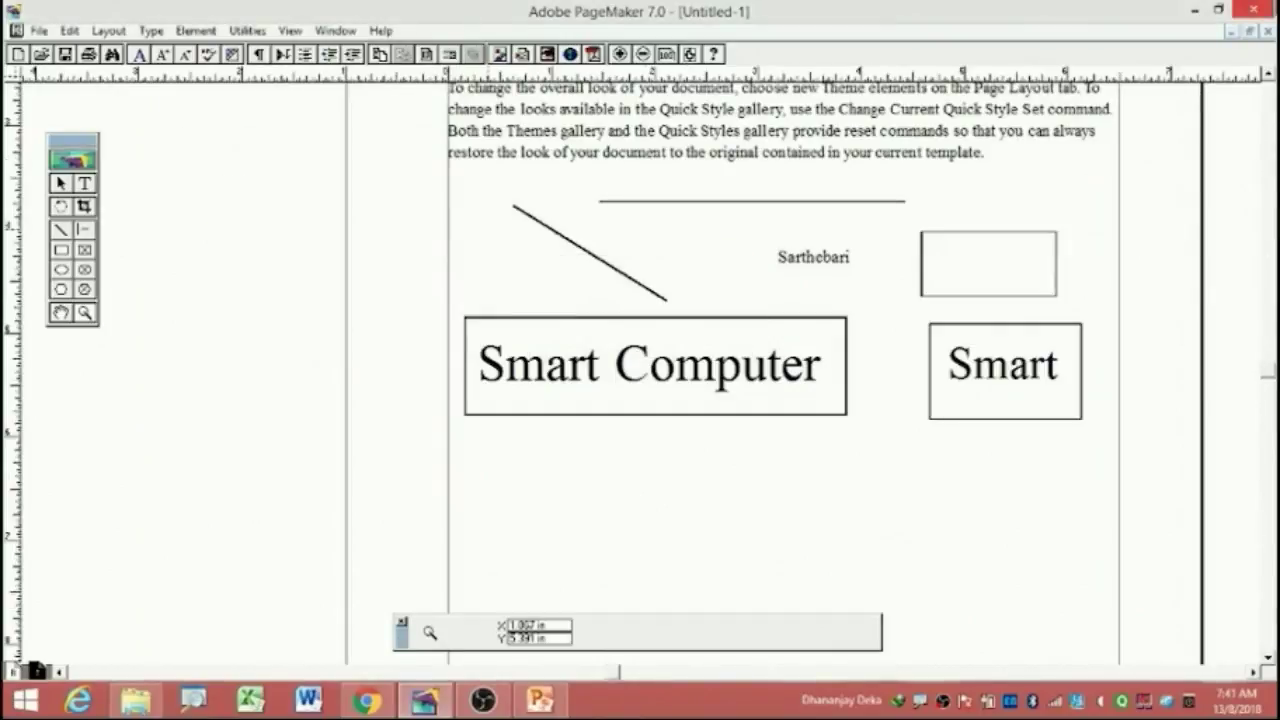
{"action": "right_click", "coordinate": [663, 253]}
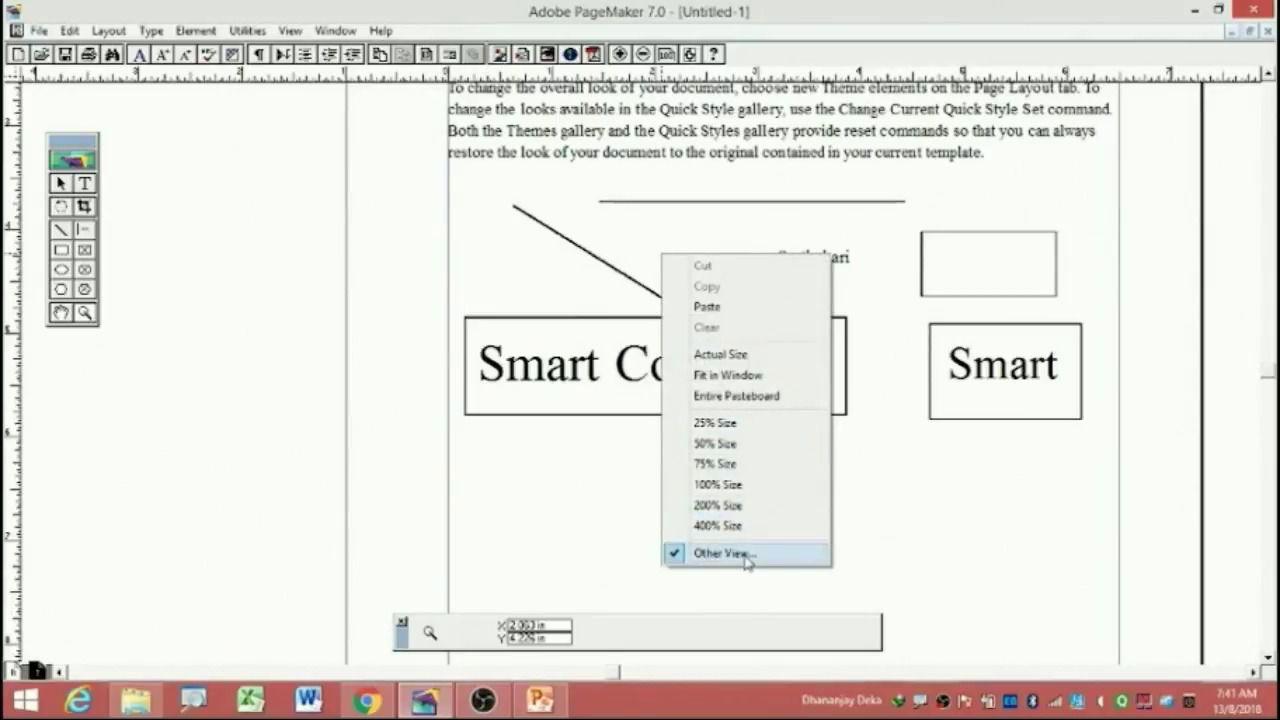
{"action": "left_click", "coordinate": [515, 18]}
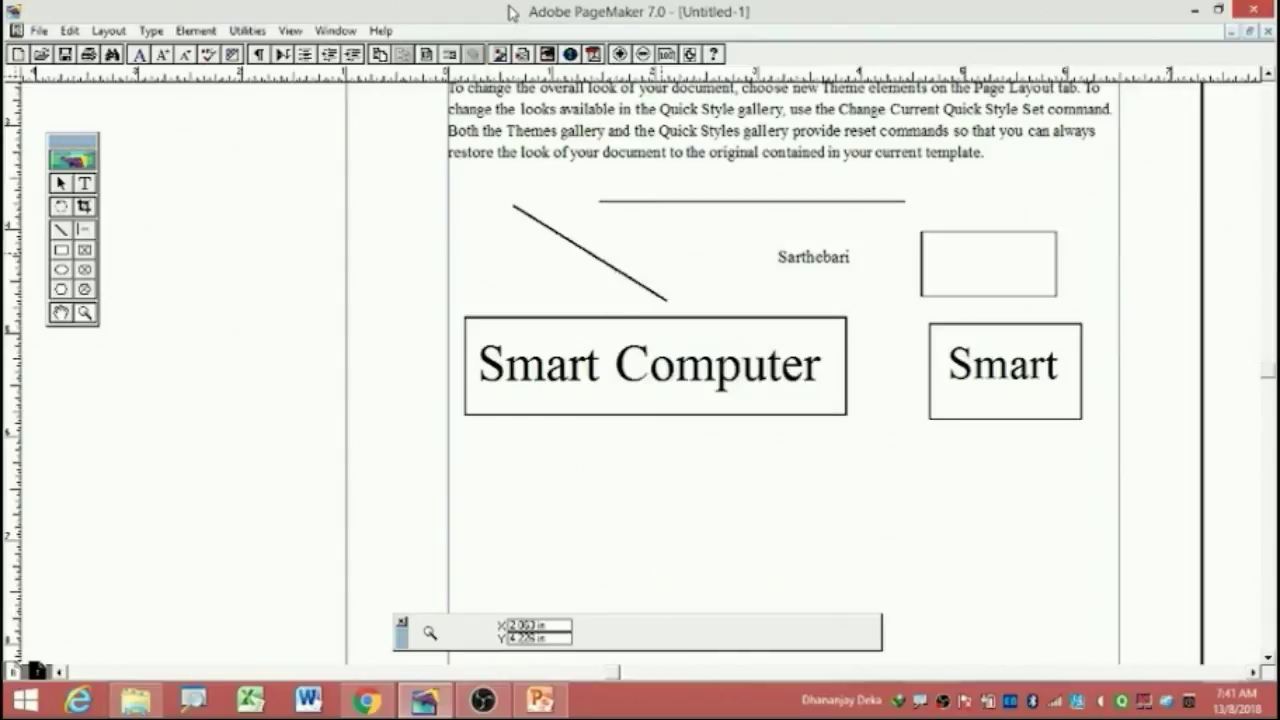
{"action": "left_click", "coordinate": [84, 207]}
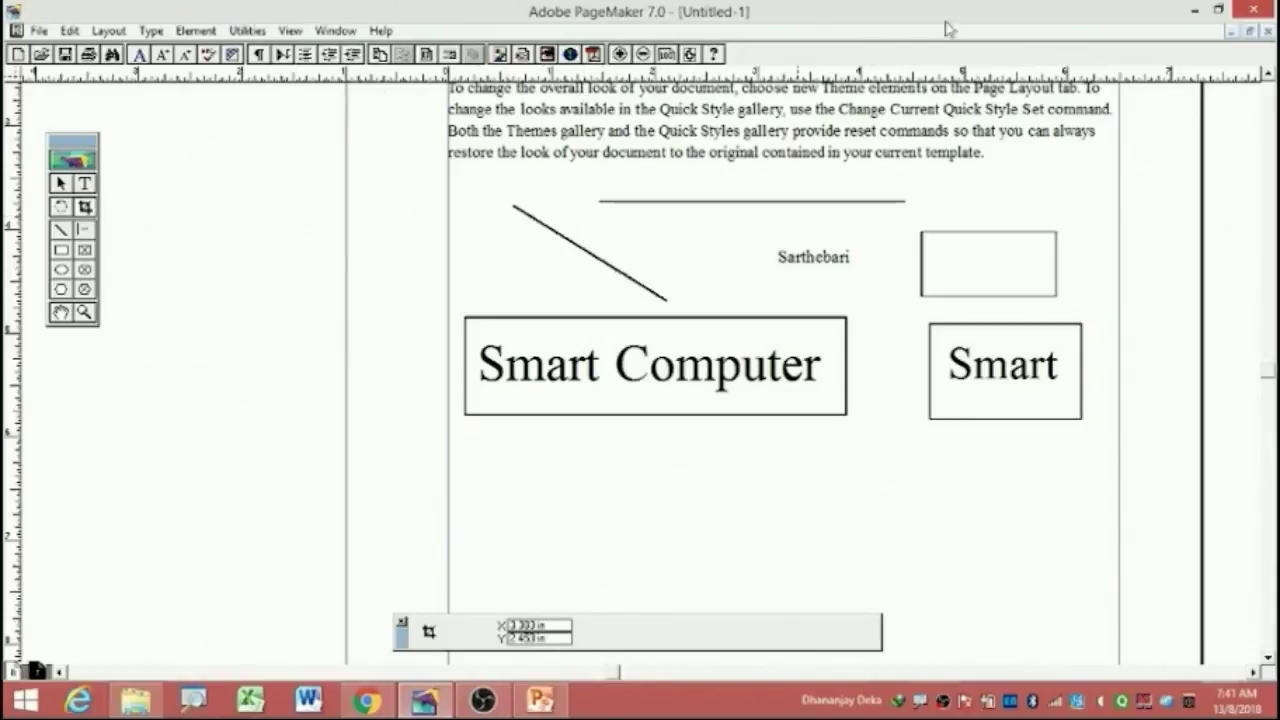
Drag the Me1 photo from the All Photos folder onto the PageMaker page.
{"action": "left_click", "coordinate": [1194, 9]}
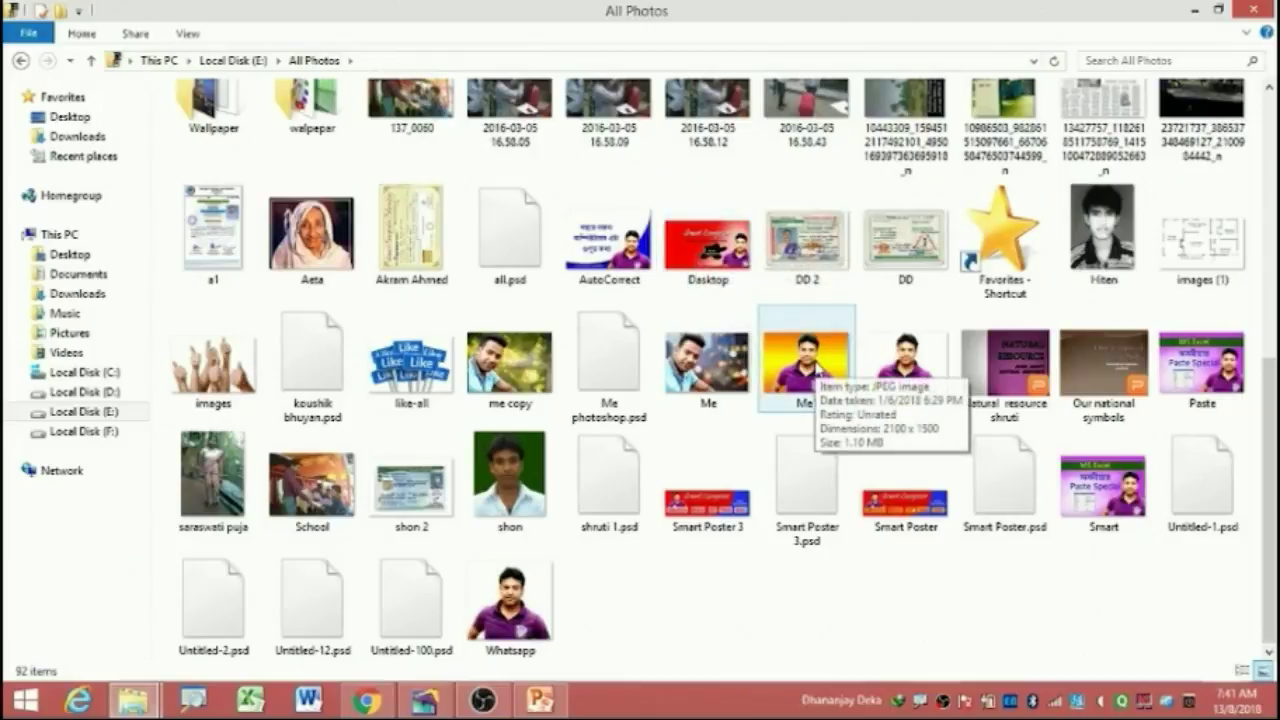
{"action": "left_click_drag", "start_coordinate": [808, 376], "coordinate": [513, 660]}
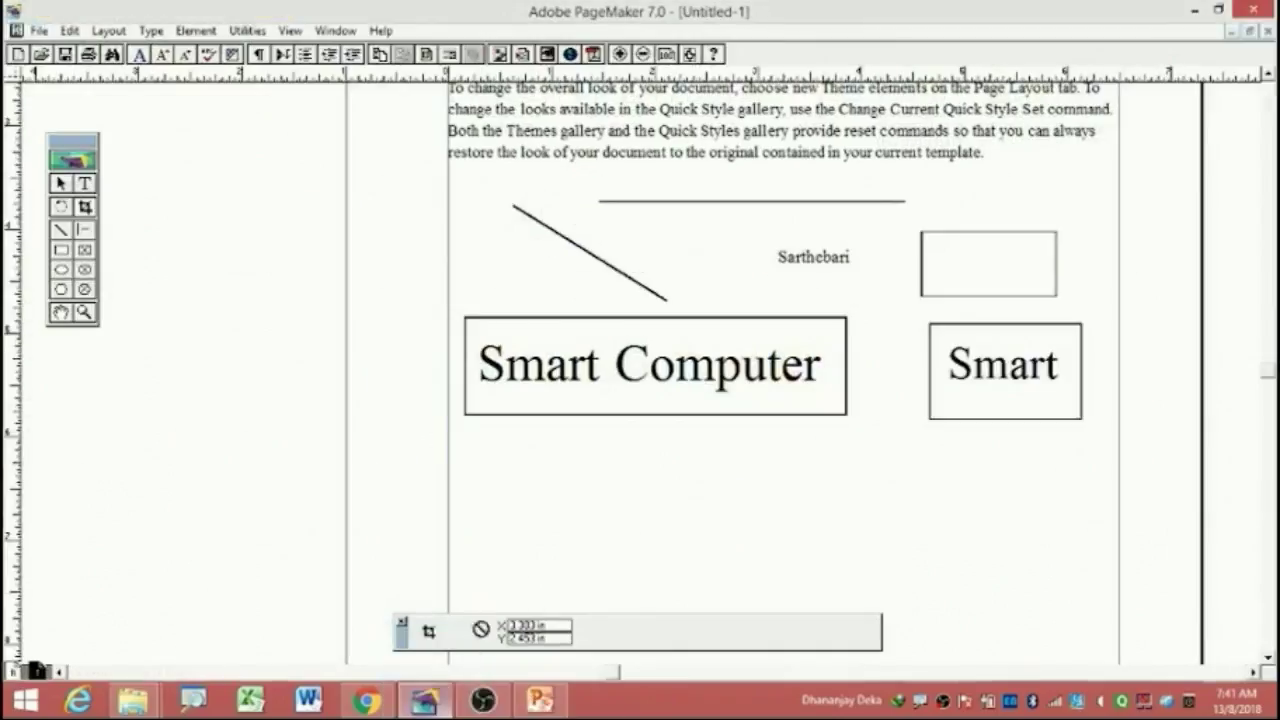
{"action": "mouse_move", "coordinate": [513, 660]}
{"action": "left_mouse_down"}
{"action": "mouse_move", "coordinate": [601, 397]}
{"action": "mouse_move", "coordinate": [623, 403]}
{"action": "left_mouse_up"}
Shrink the Me1 photo proportionally and position it below the Smart Computer box.
{"action": "left_click_drag", "start_coordinate": [808, 531], "coordinate": [708, 500]}
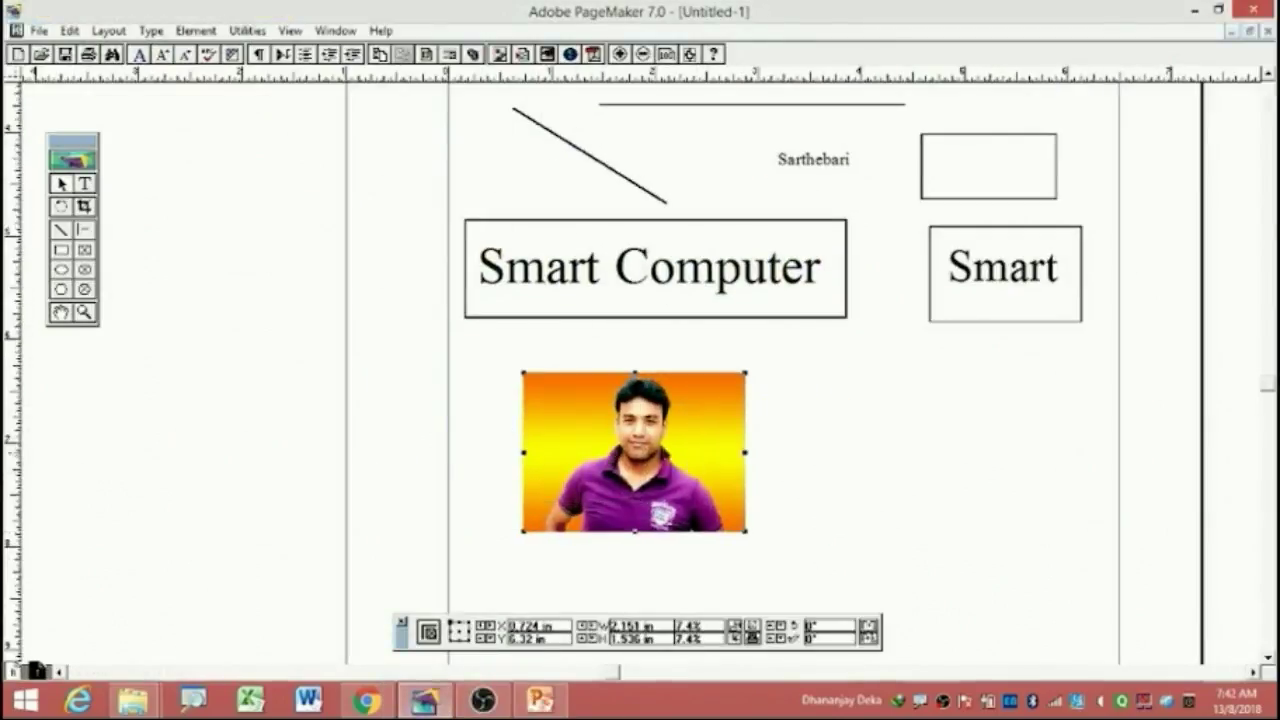
{"action": "left_click_drag", "start_coordinate": [661, 451], "coordinate": [675, 476]}
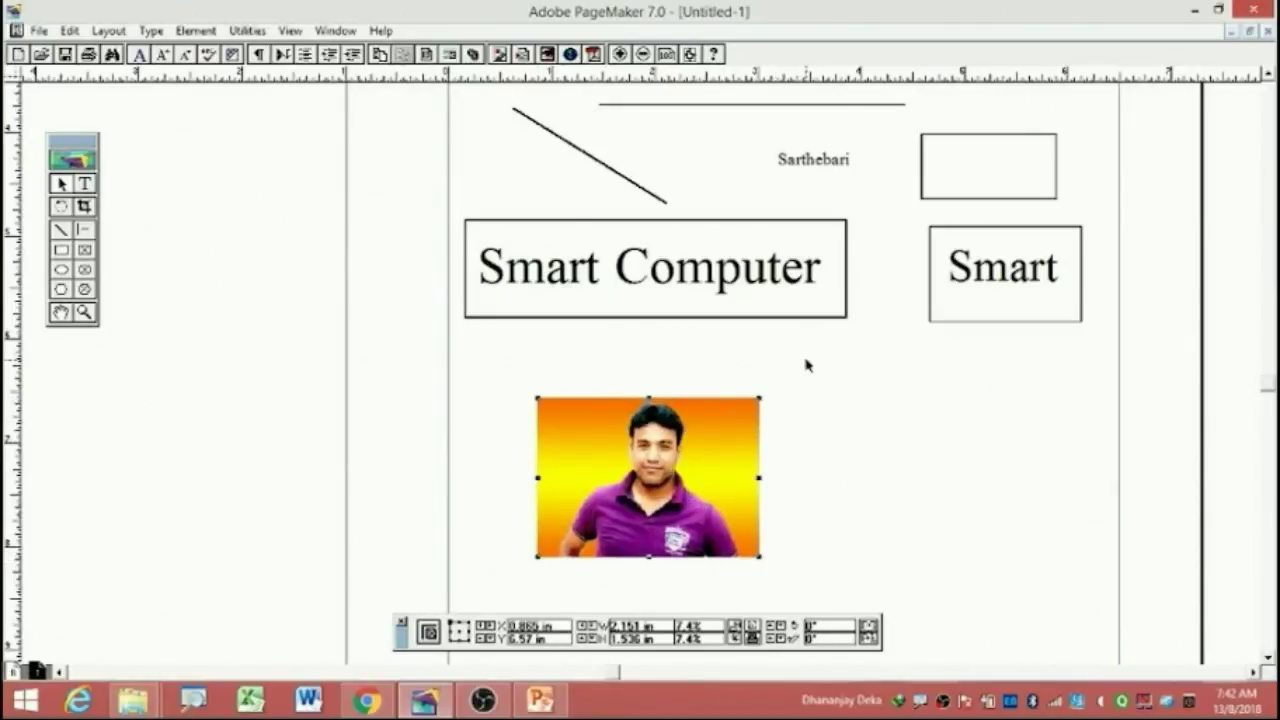
{"action": "left_click", "coordinate": [1251, 673]}
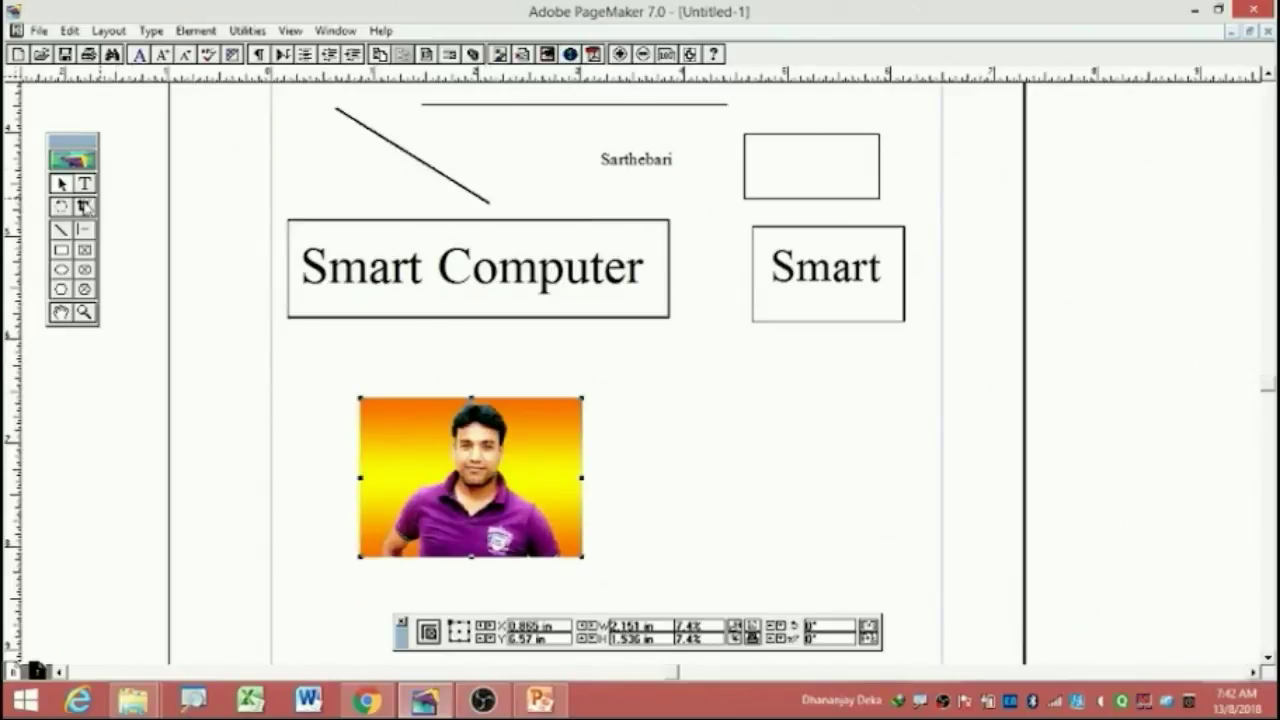
{"action": "left_click_drag", "start_coordinate": [102, 201], "coordinate": [248, 197]}
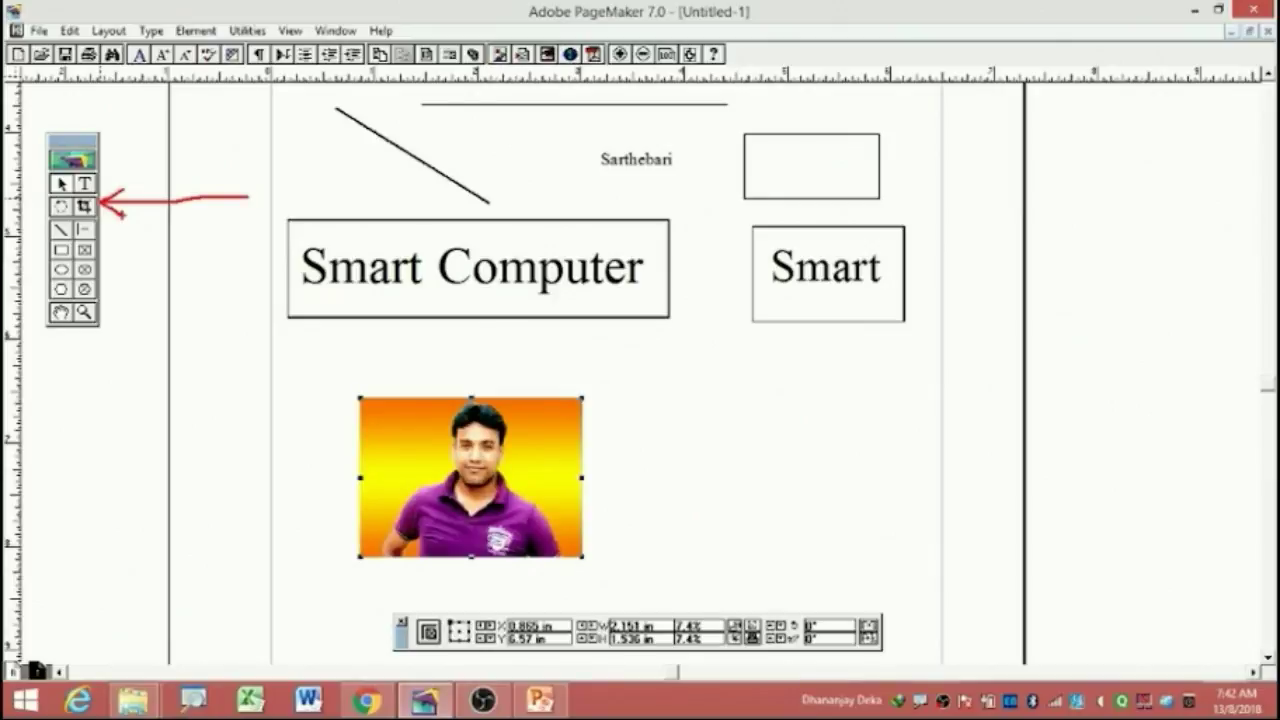
{"action": "key", "text": "Escape"}
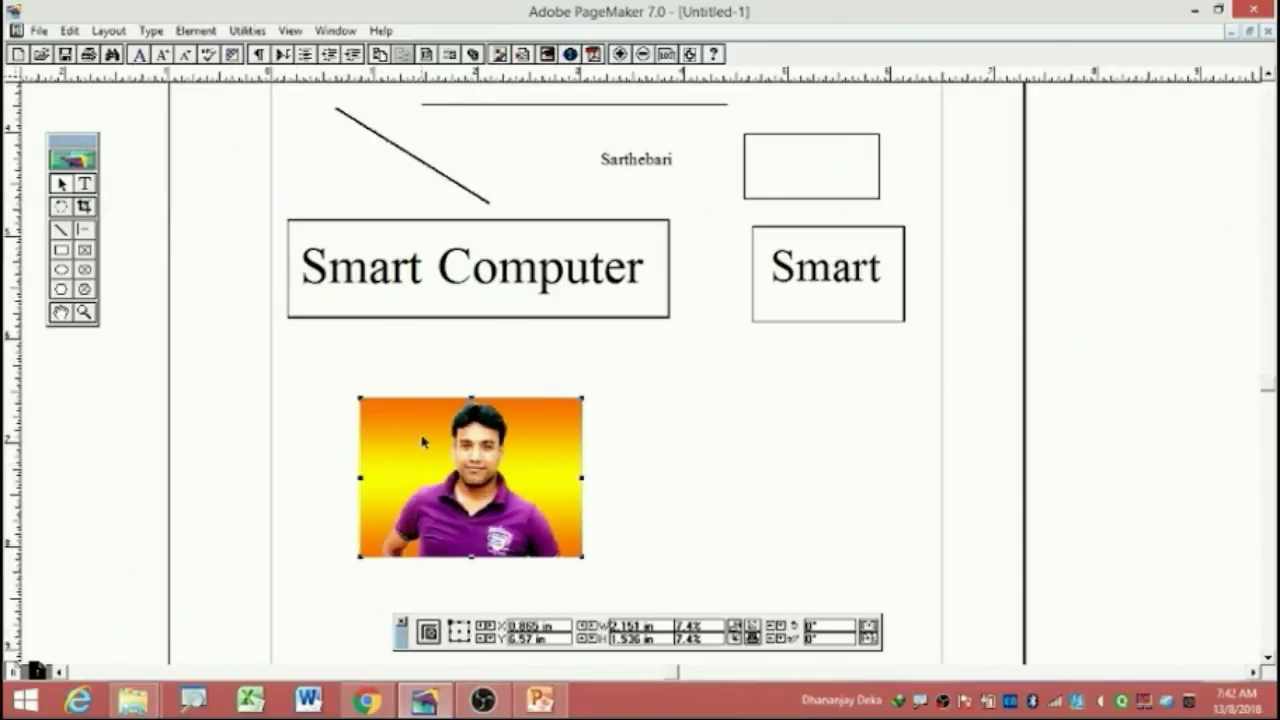
{"action": "left_click_drag", "start_coordinate": [422, 441], "coordinate": [441, 422]}
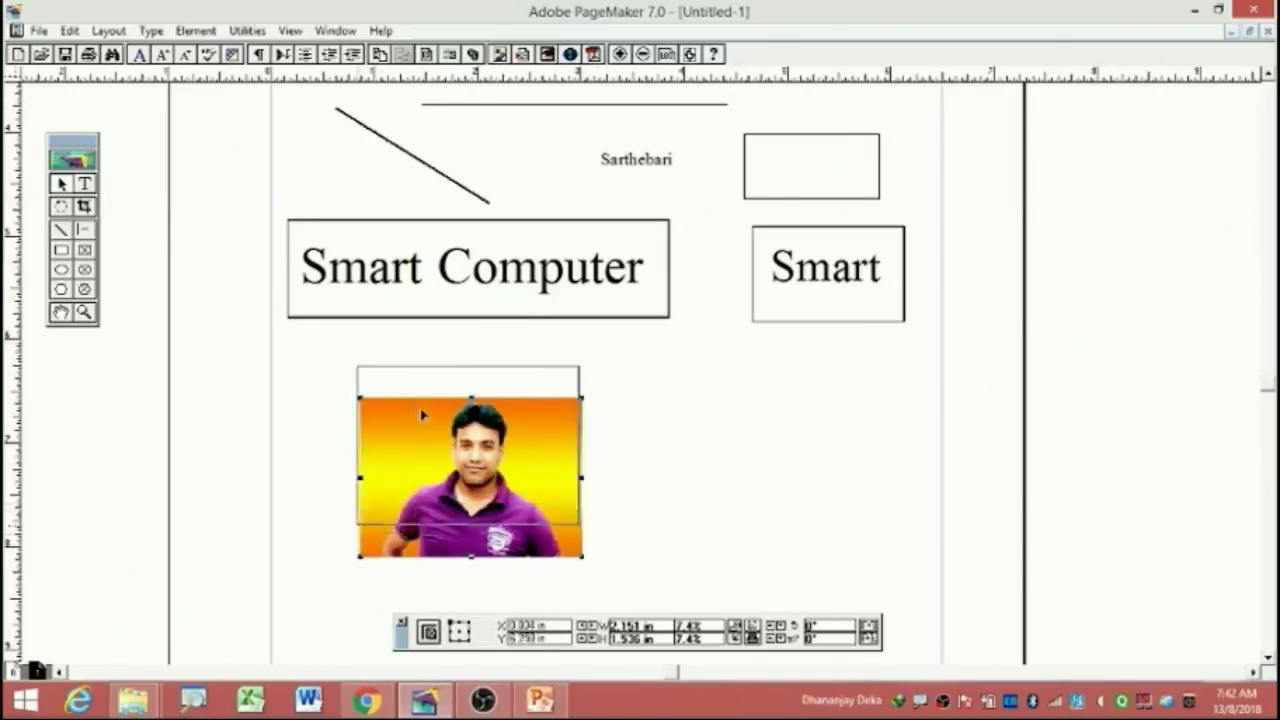
Crop a little off the photo's left edge, leaving it 1.961 by 1.536 in.
{"action": "left_click", "coordinate": [86, 206]}
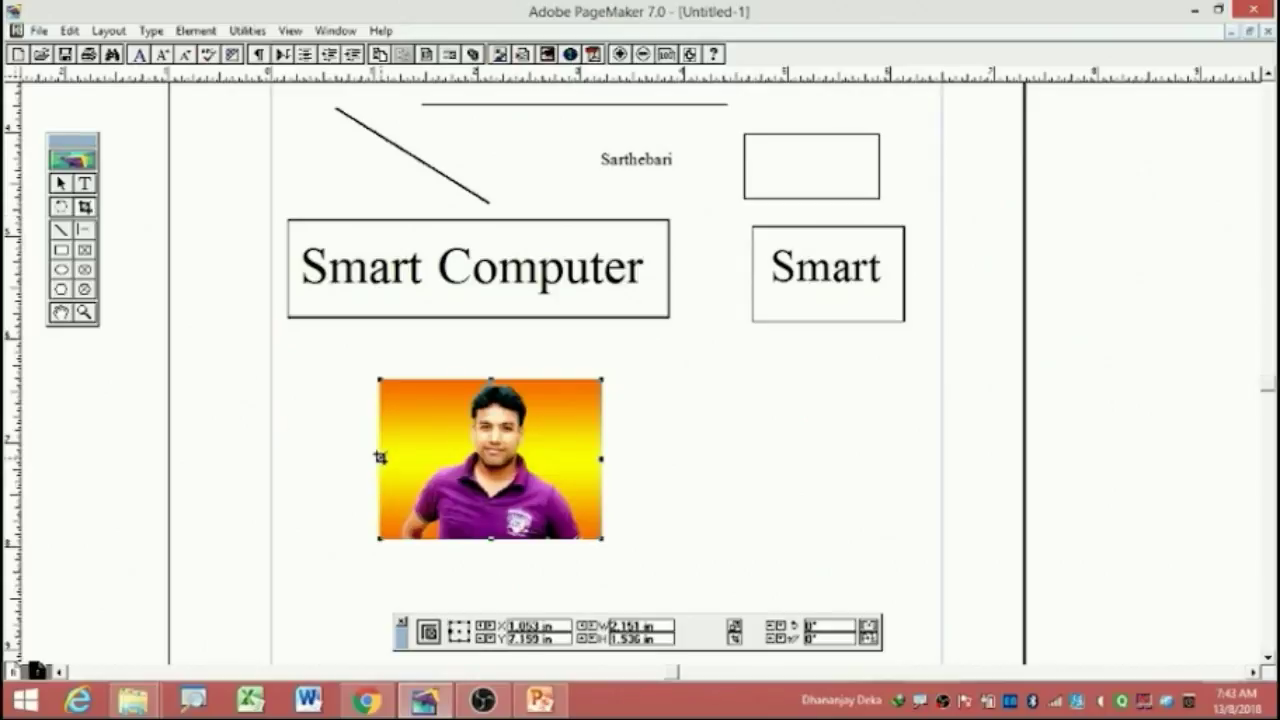
{"action": "left_click_drag", "start_coordinate": [379, 459], "coordinate": [463, 461]}
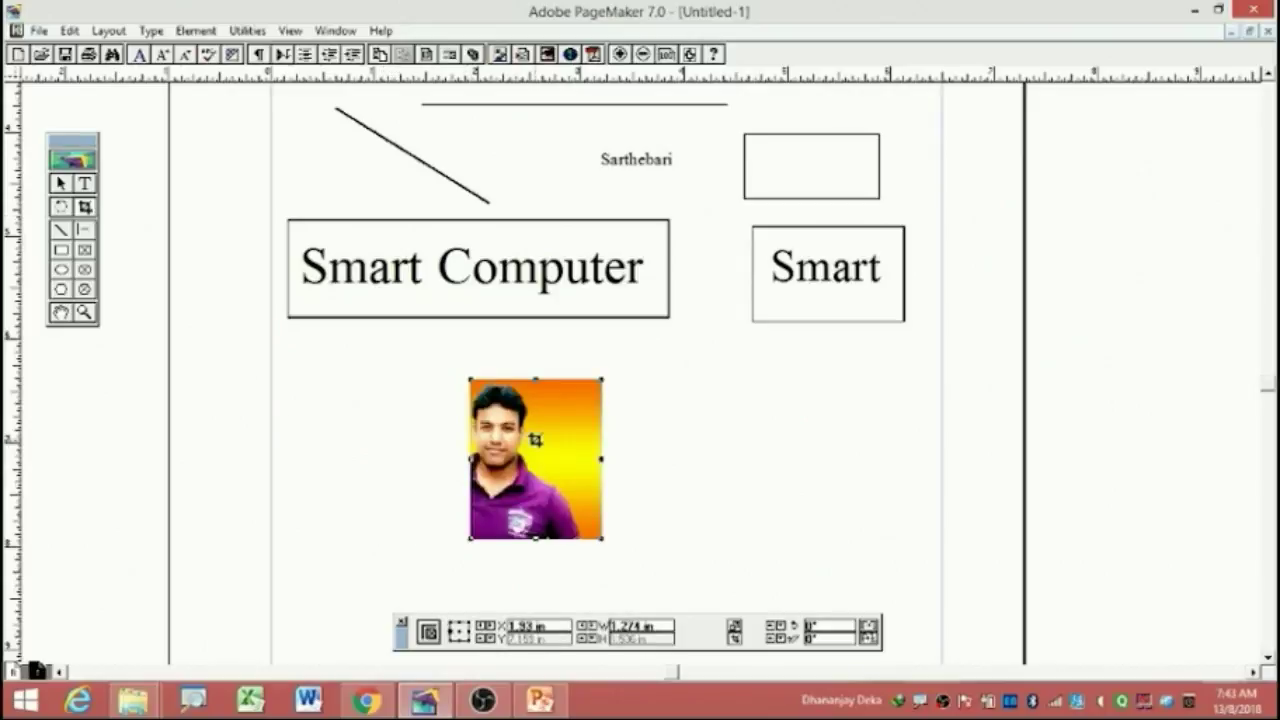
{"action": "left_click_drag", "start_coordinate": [470, 458], "coordinate": [400, 470]}
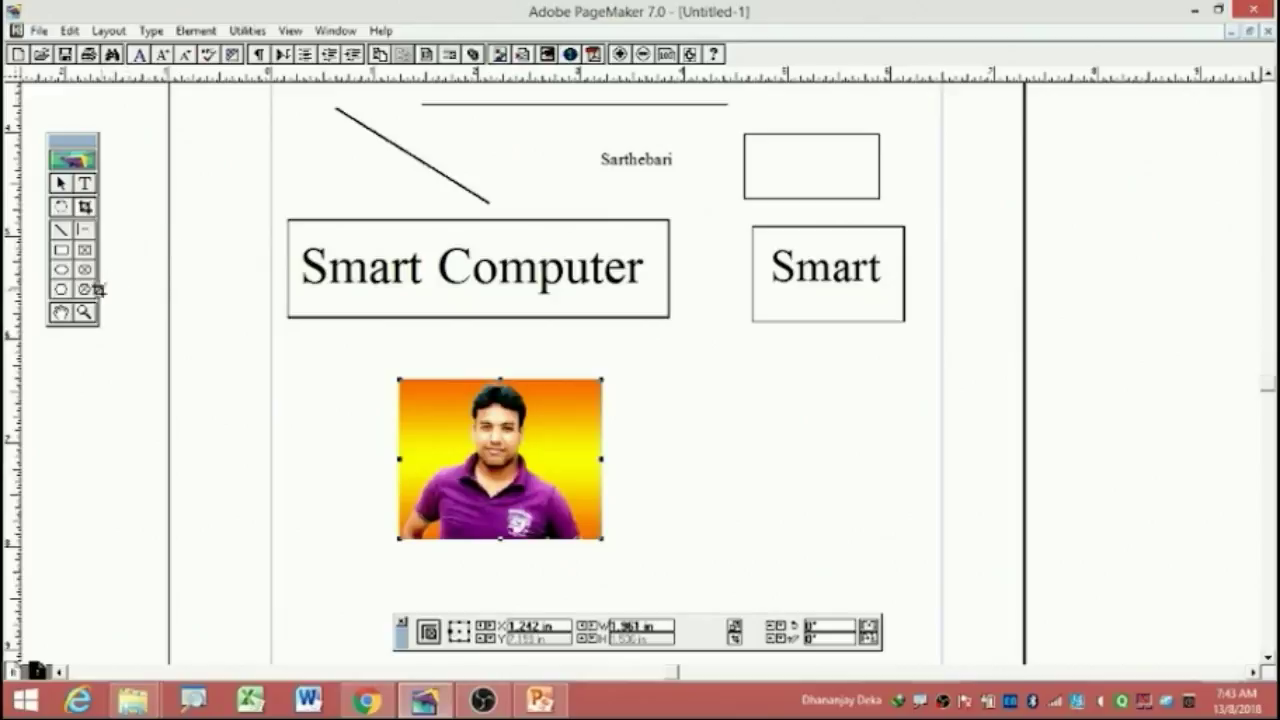
{"action": "left_click", "coordinate": [62, 290]}
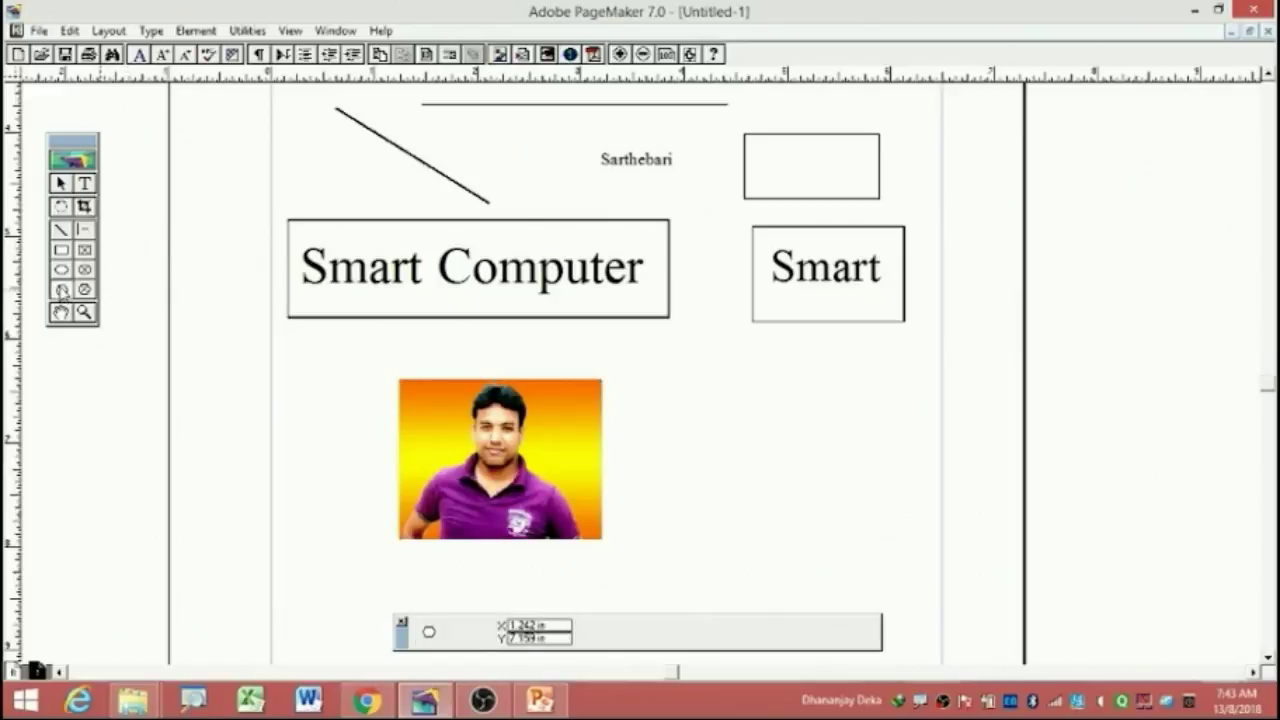
Draw a 1.564 by 1.344 in hexagon over the Me1 photo.
{"action": "left_click", "coordinate": [61, 289]}
{"action": "left_click_drag", "start_coordinate": [62, 290], "coordinate": [255, 424]}
{"action": "left_click_drag", "start_coordinate": [66, 292], "coordinate": [87, 364]}
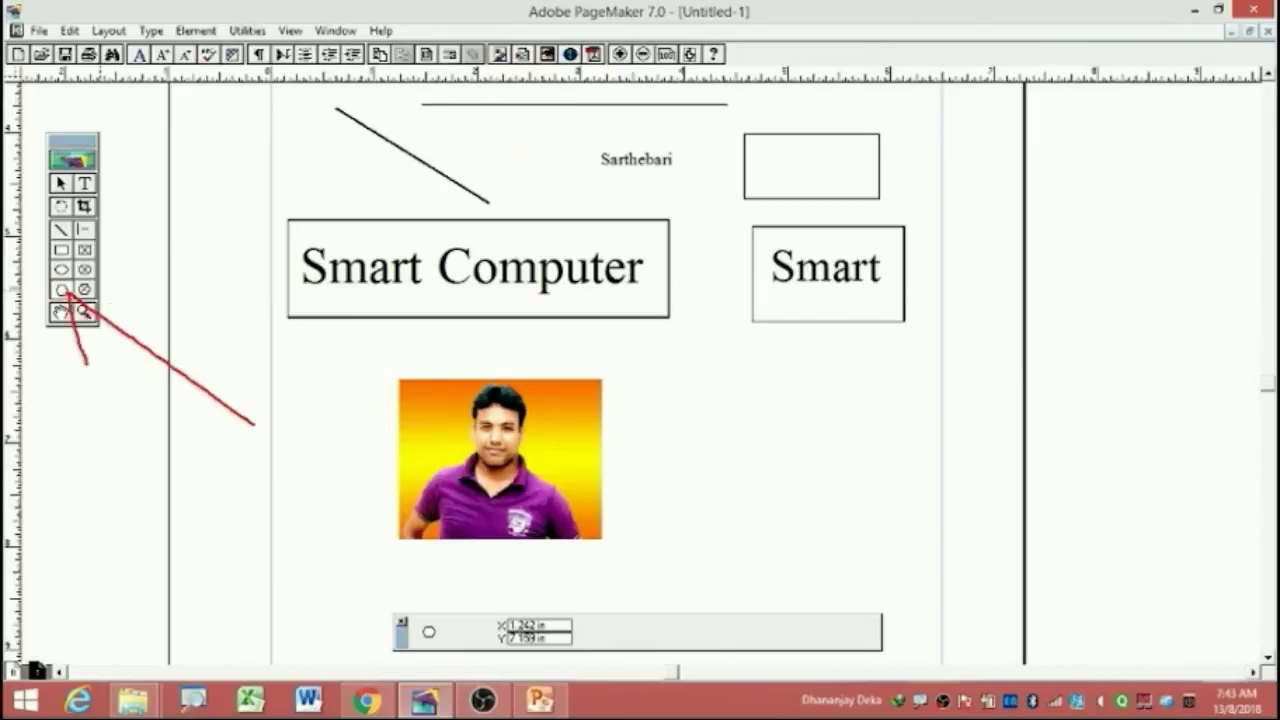
{"action": "left_click_drag", "start_coordinate": [68, 296], "coordinate": [145, 287]}
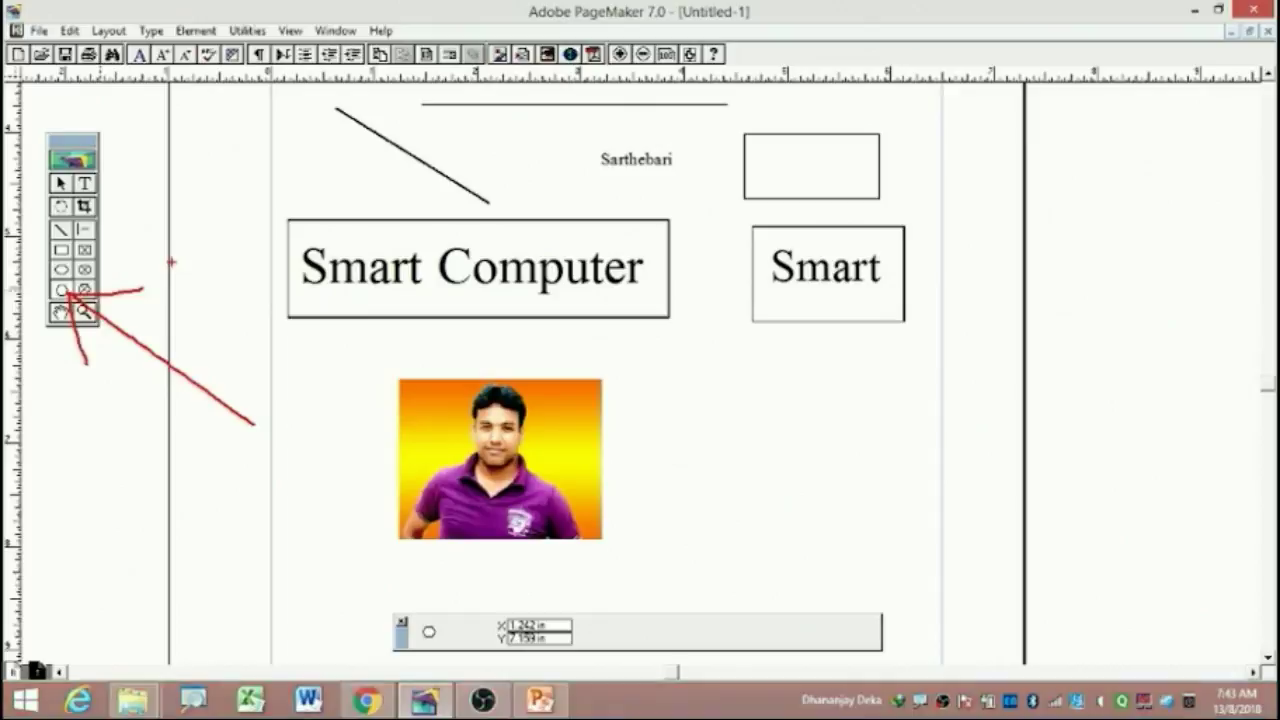
{"action": "key", "text": "Escape"}
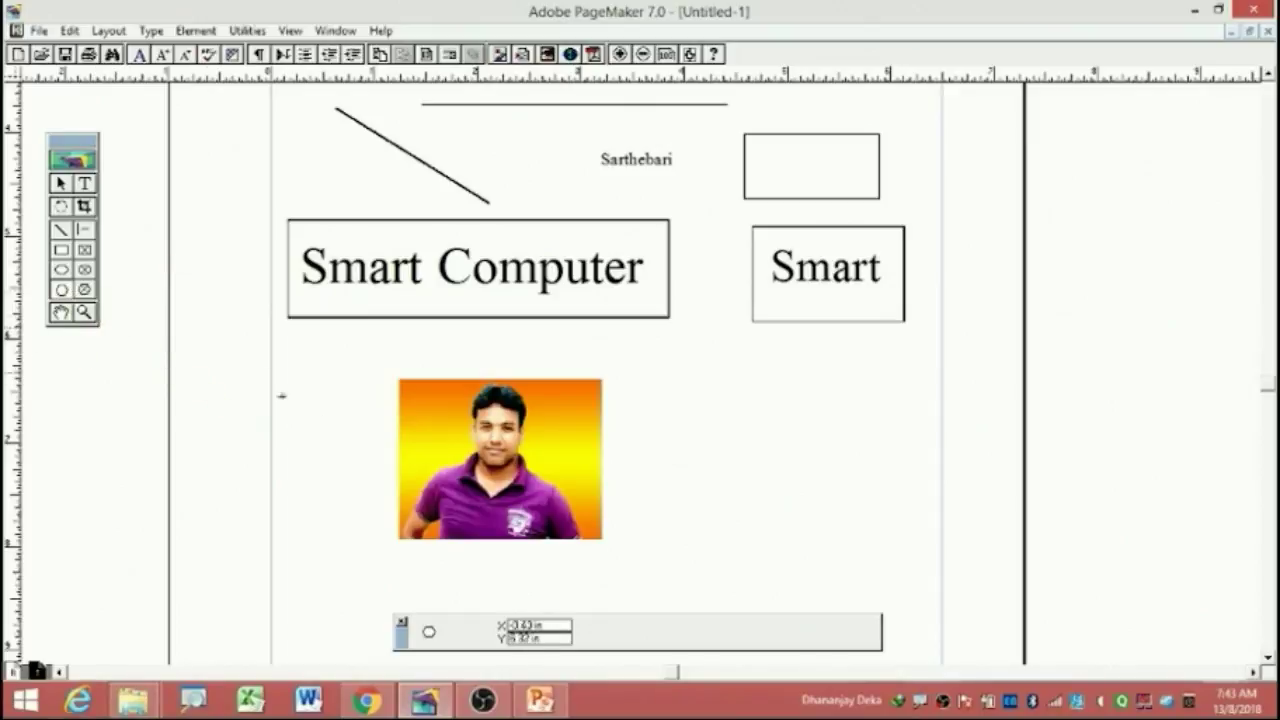
{"action": "mouse_move", "coordinate": [408, 382]}
{"action": "left_mouse_down"}
{"action": "mouse_move", "coordinate": [540, 474]}
{"action": "mouse_move", "coordinate": [580, 521]}
{"action": "left_mouse_up"}
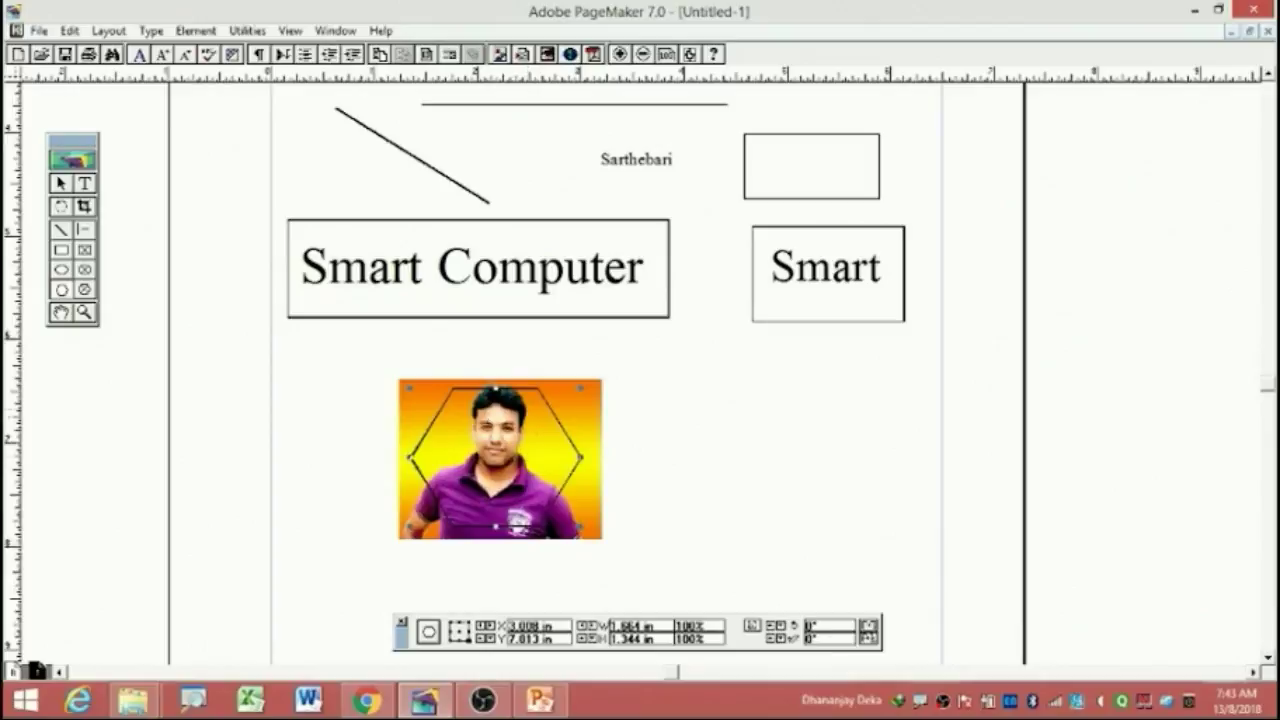
Open Element > Polygon Settings, then cancel it without changes.
{"action": "left_click", "coordinate": [197, 31]}
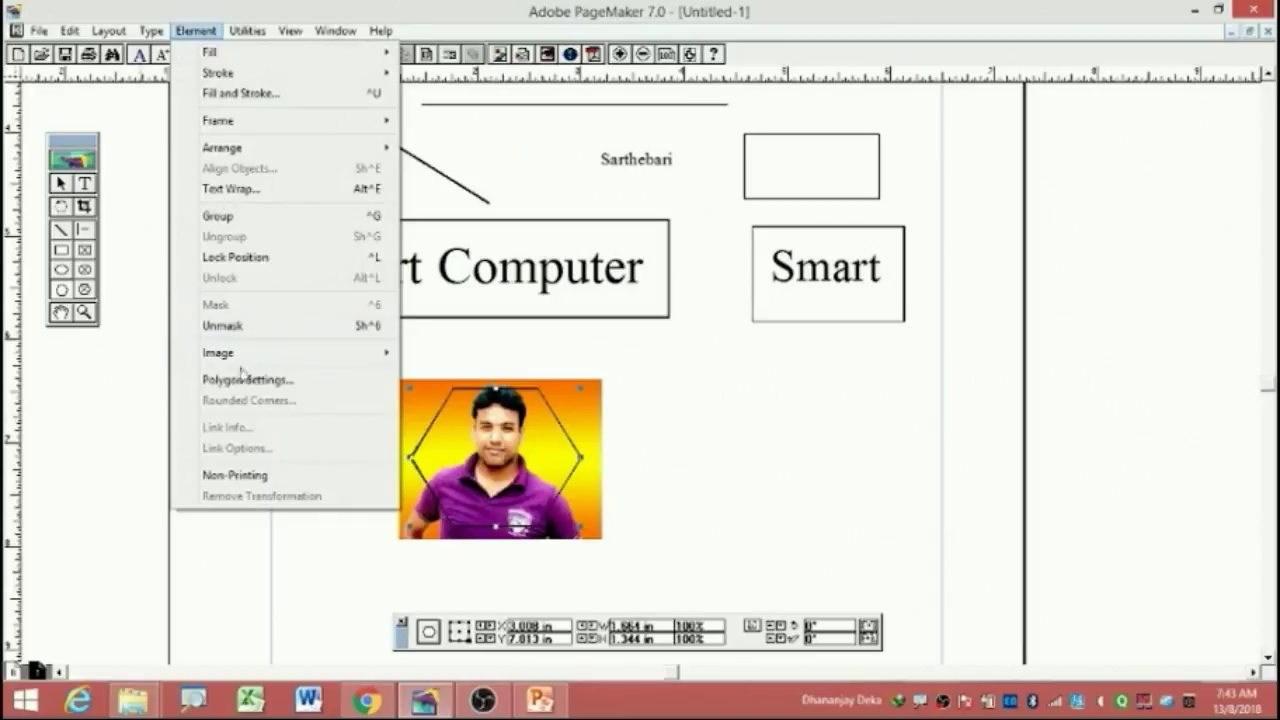
{"action": "left_click", "coordinate": [301, 384]}
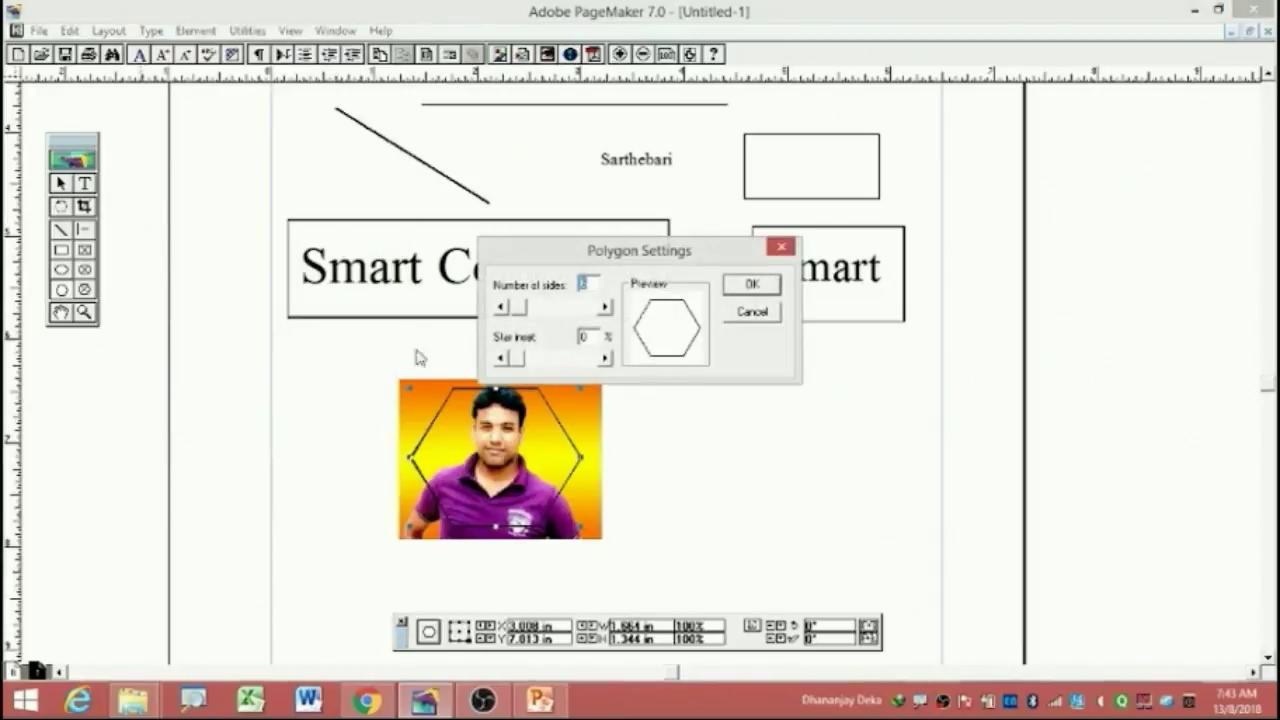
{"action": "mouse_move", "coordinate": [626, 258]}
{"action": "left_mouse_down"}
{"action": "mouse_move", "coordinate": [877, 325]}
{"action": "mouse_move", "coordinate": [850, 372]}
{"action": "left_mouse_up"}
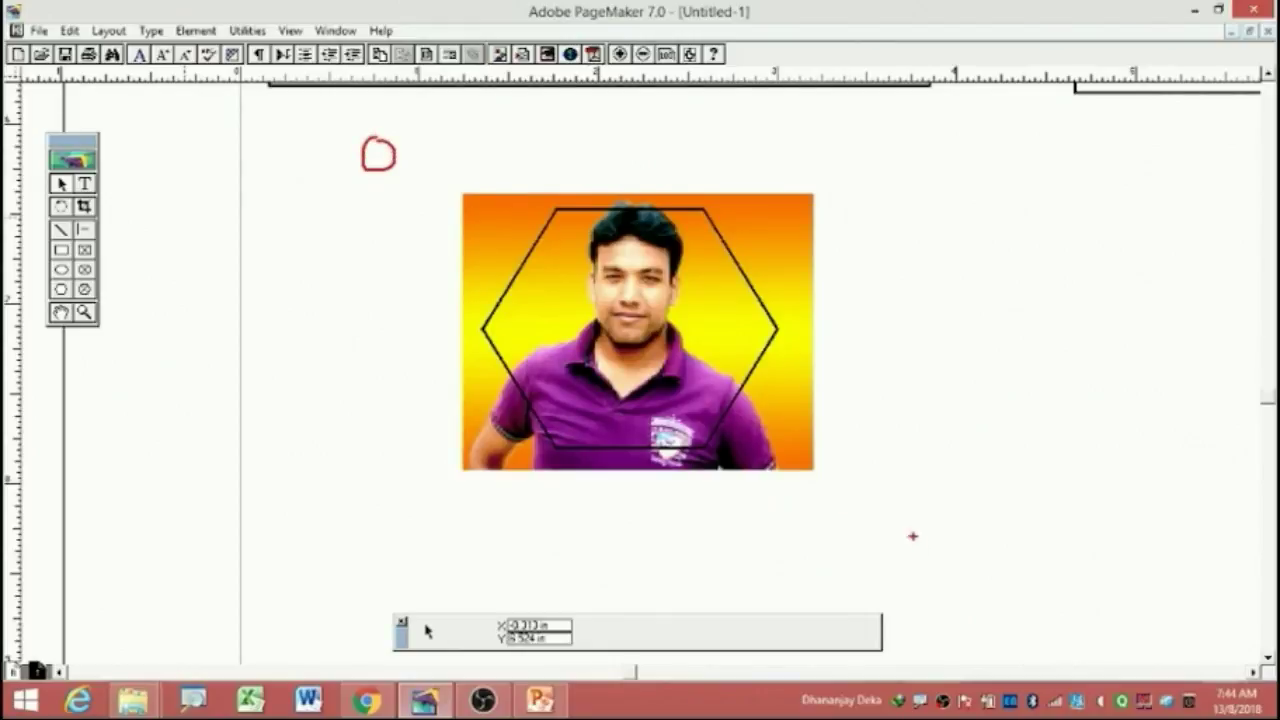
{"action": "mouse_move", "coordinate": [930, 490]}
{"action": "left_mouse_down"}
{"action": "mouse_move", "coordinate": [910, 532]}
{"action": "mouse_move", "coordinate": [950, 497]}
{"action": "mouse_move", "coordinate": [928, 488]}
{"action": "left_mouse_up"}
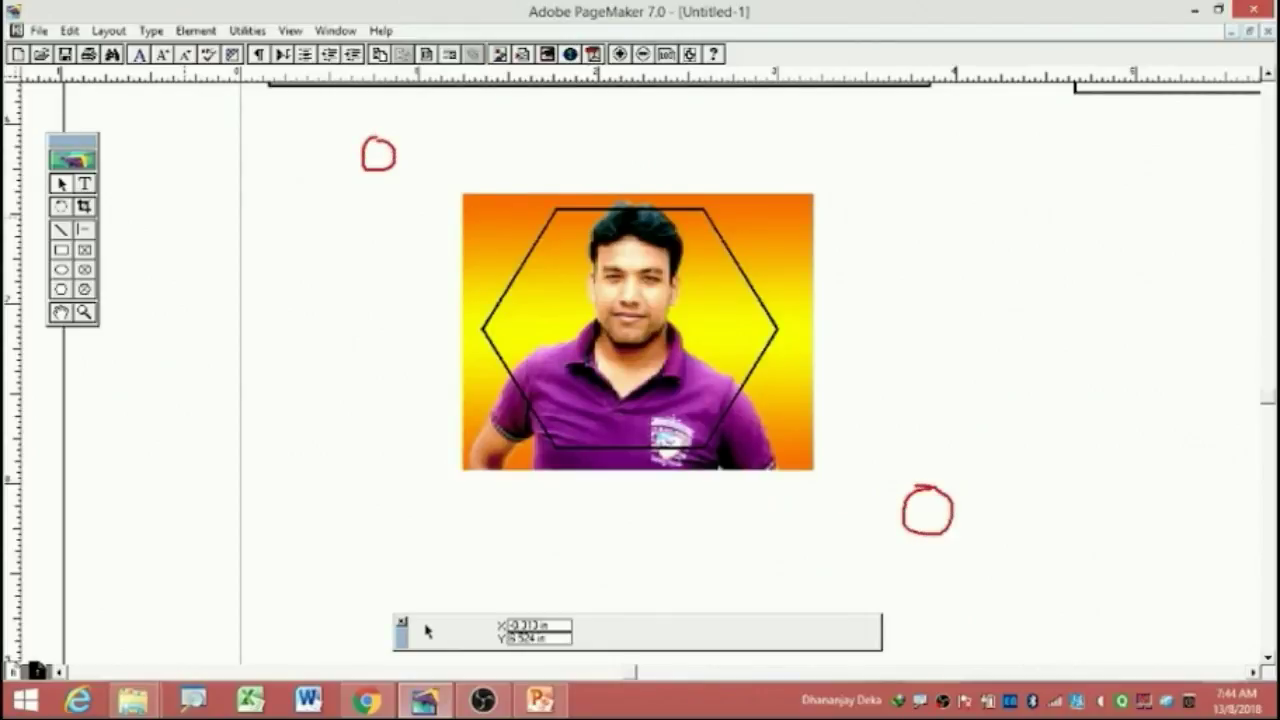
{"action": "mouse_move", "coordinate": [395, 155]}
{"action": "left_mouse_down"}
{"action": "mouse_move", "coordinate": [778, 135]}
{"action": "mouse_move", "coordinate": [922, 314]}
{"action": "mouse_move", "coordinate": [868, 508]}
{"action": "mouse_move", "coordinate": [457, 508]}
{"action": "mouse_move", "coordinate": [366, 180]}
{"action": "mouse_move", "coordinate": [380, 158]}
{"action": "left_mouse_up"}
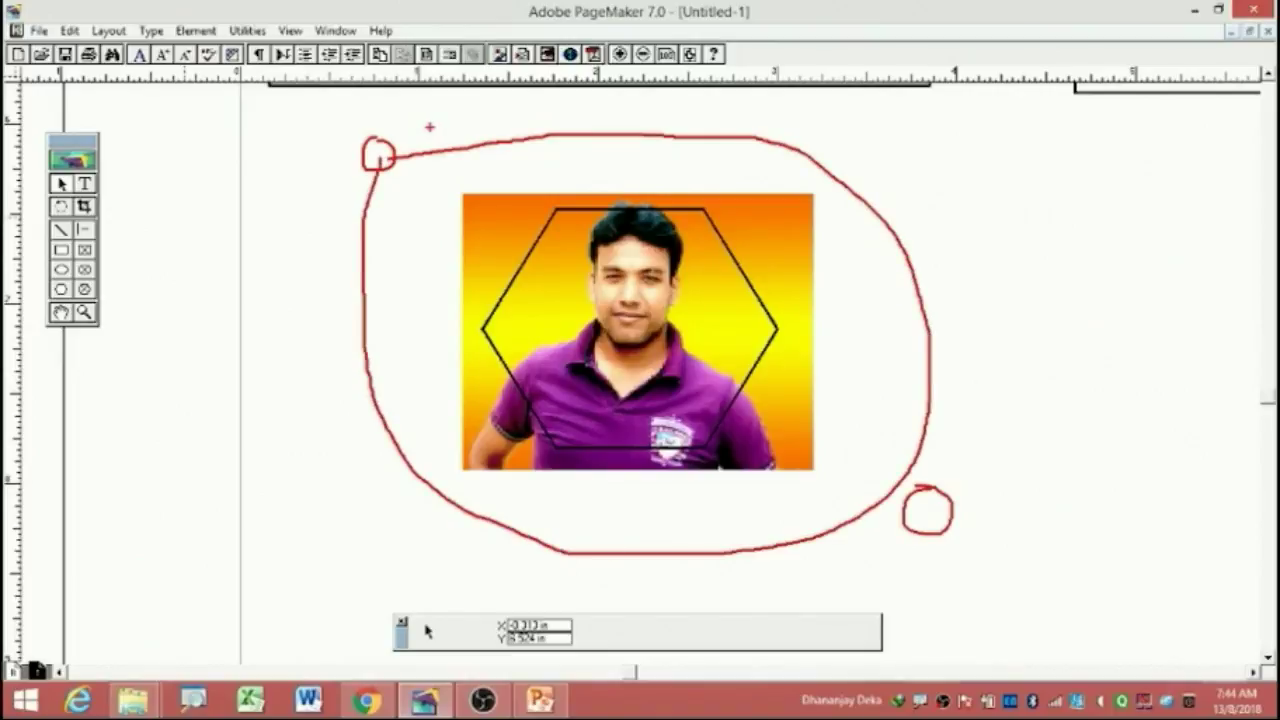
{"action": "key", "text": "Escape"}
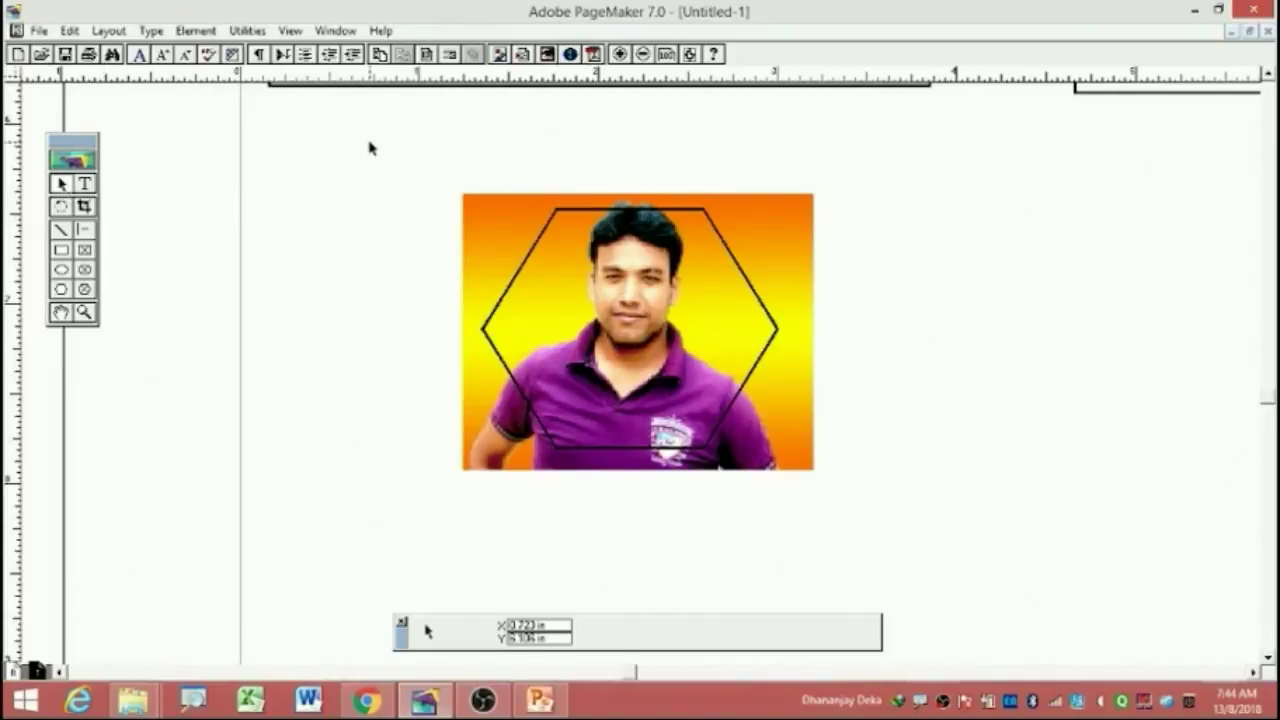
With the photo and hexagon selected, set Polygon Settings to 8 sides and 22% star inset.
{"action": "left_click_drag", "start_coordinate": [362, 143], "coordinate": [902, 537]}
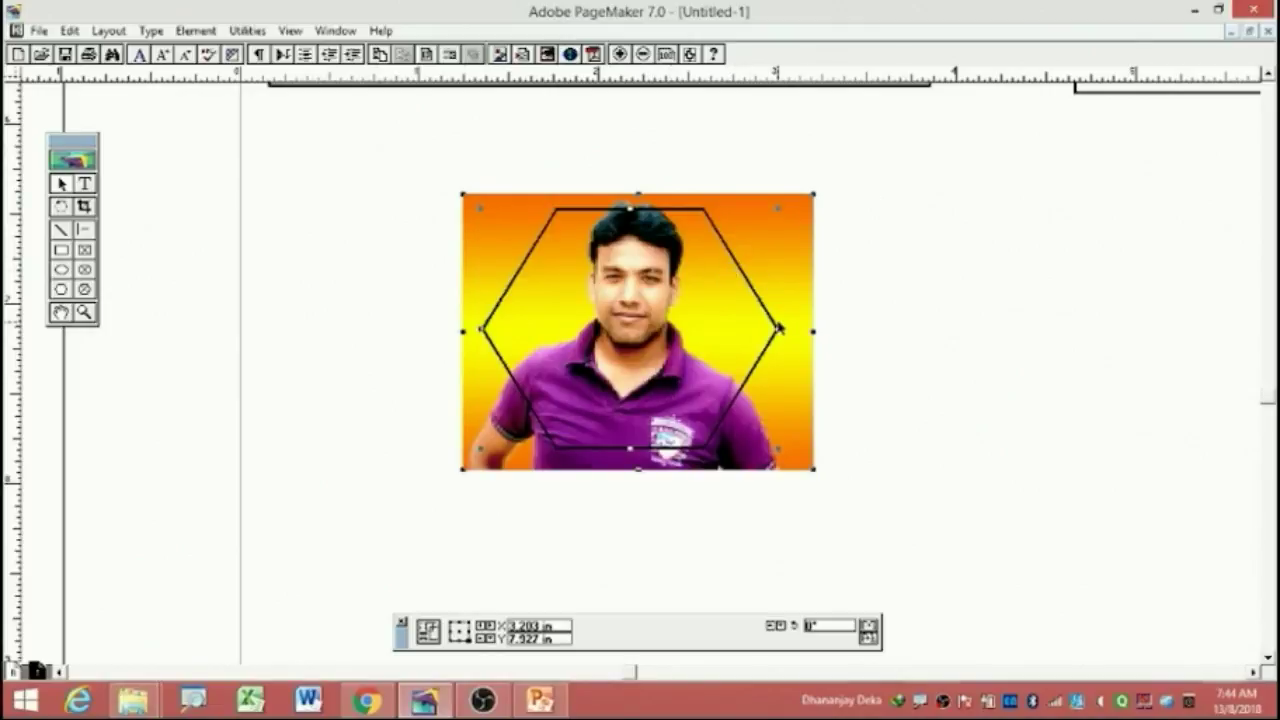
{"action": "left_click", "coordinate": [196, 31]}
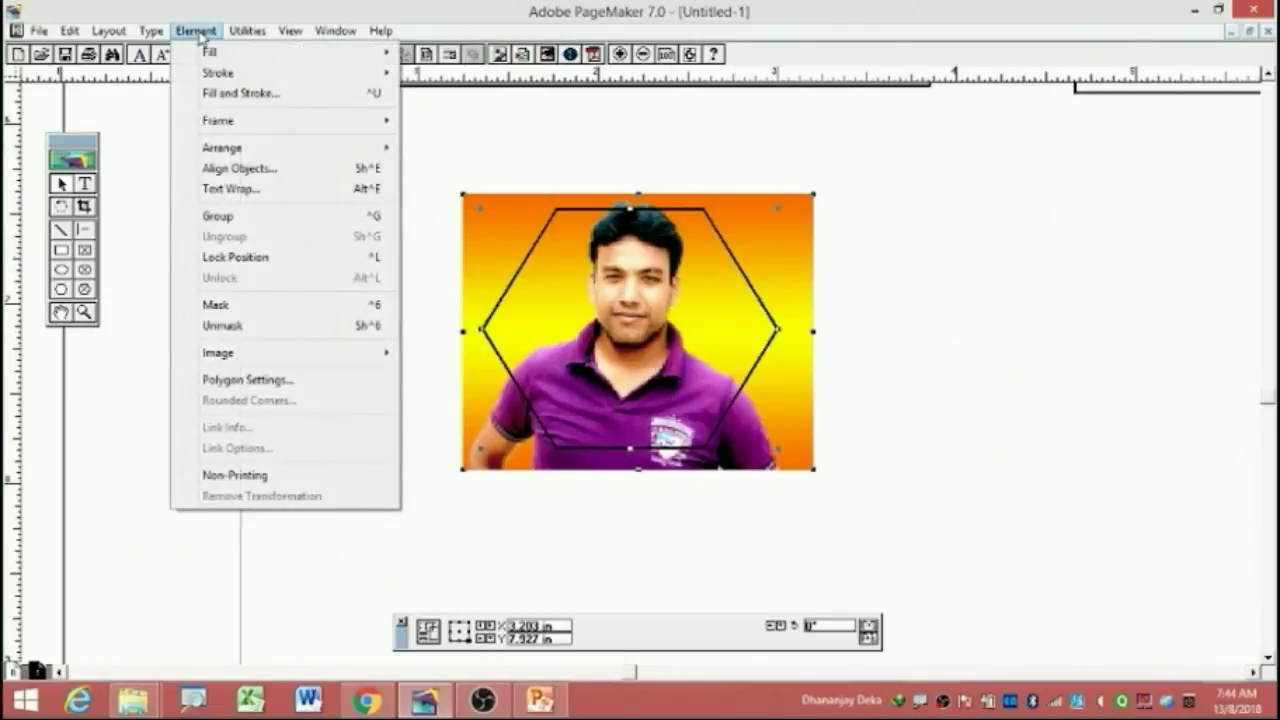
{"action": "left_click", "coordinate": [323, 387]}
{"action": "left_click_drag", "start_coordinate": [553, 251], "coordinate": [889, 183]}
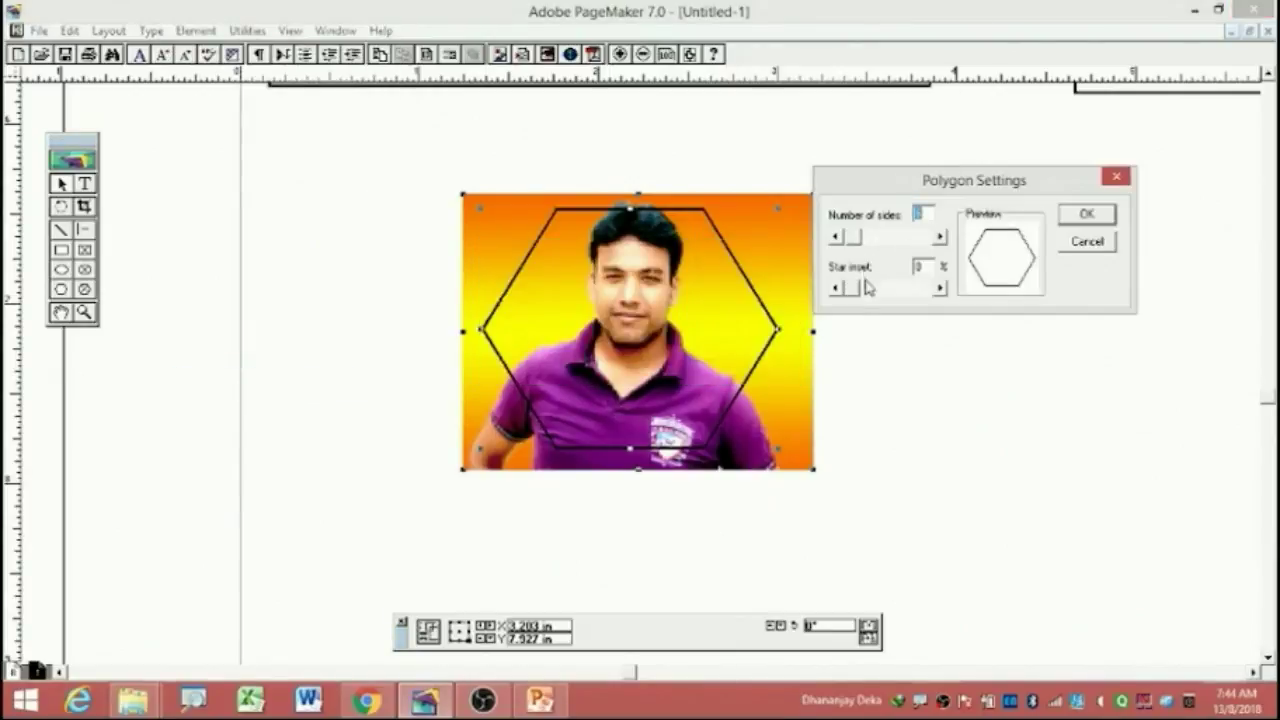
{"action": "left_click_drag", "start_coordinate": [858, 240], "coordinate": [862, 240]}
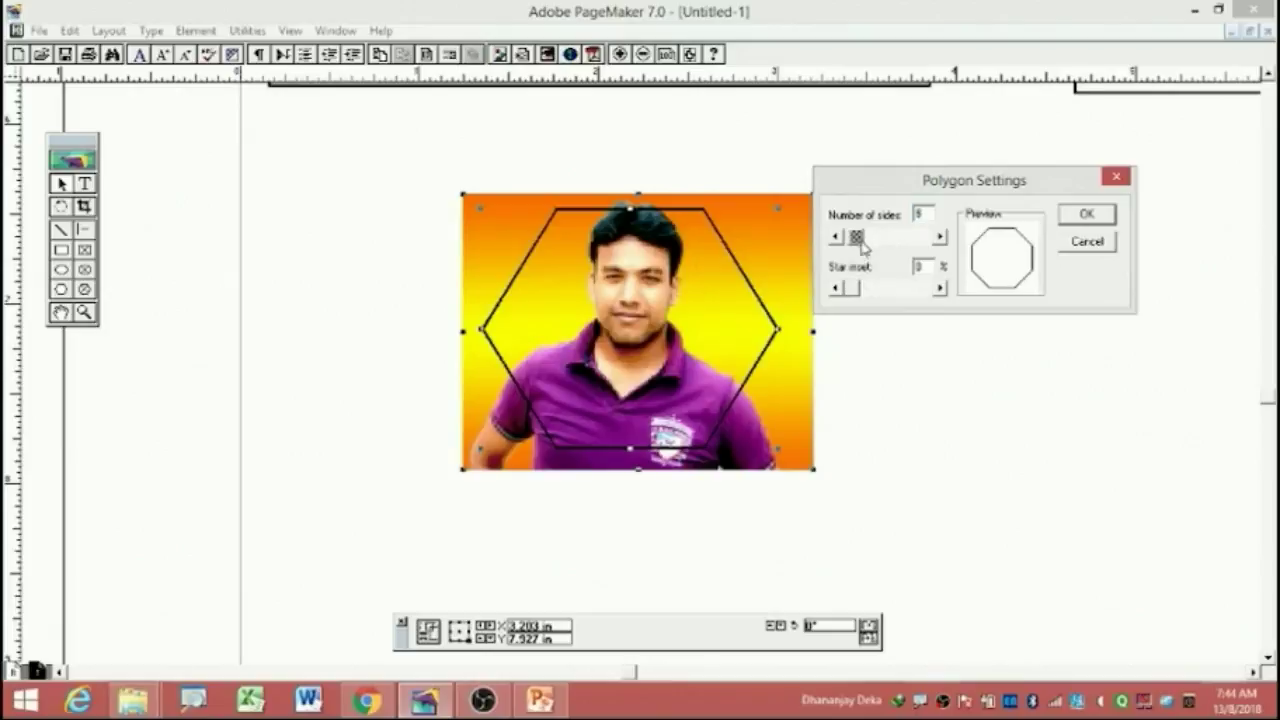
{"action": "left_click_drag", "start_coordinate": [860, 290], "coordinate": [876, 292]}
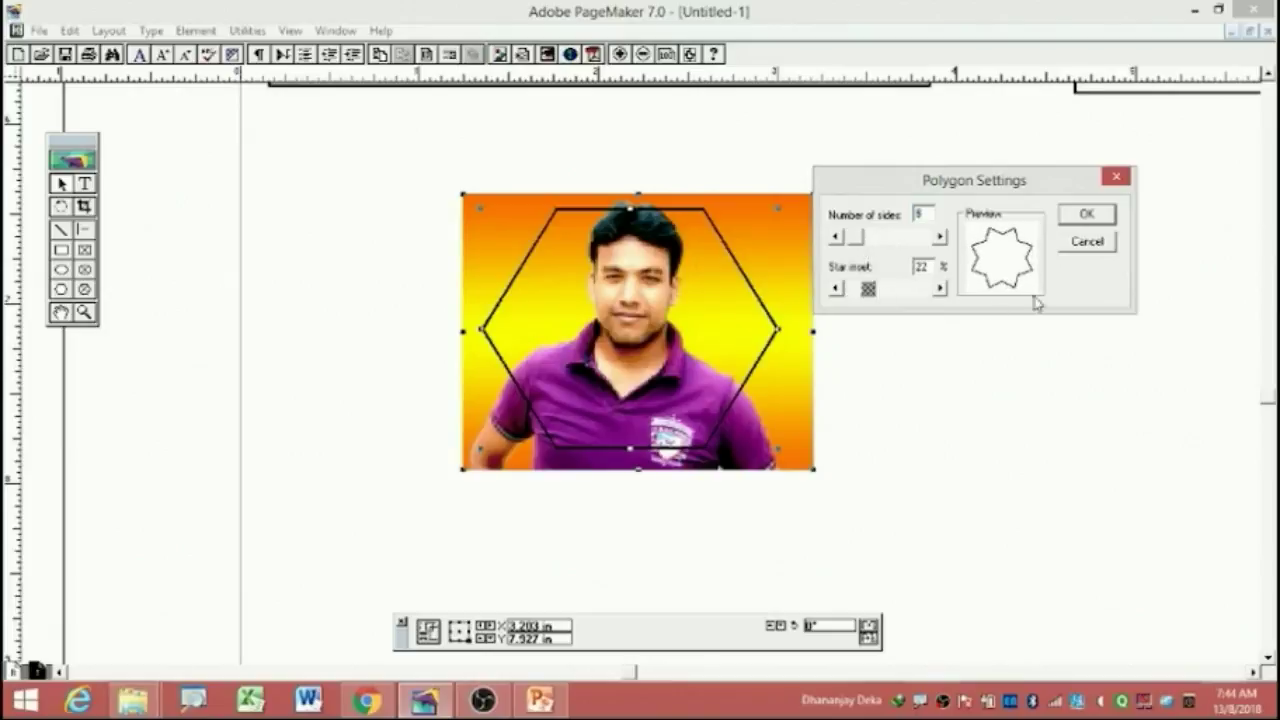
{"action": "left_click", "coordinate": [1080, 215]}
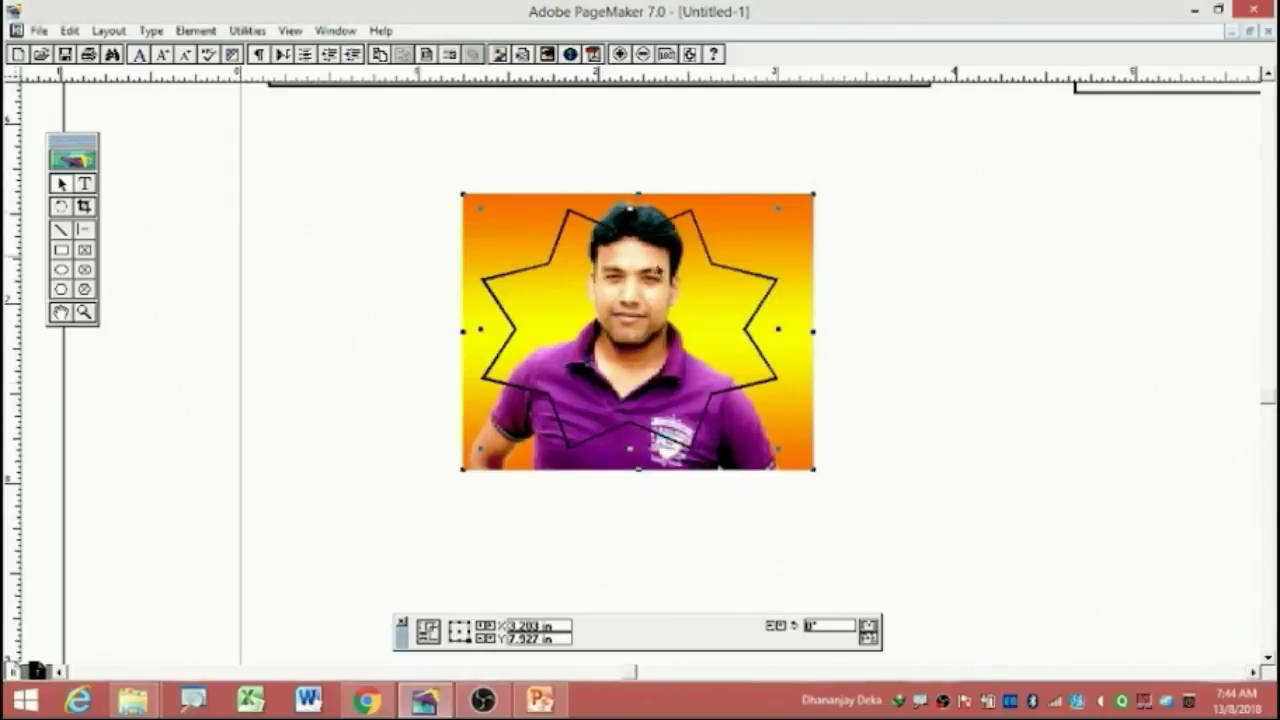
{"action": "left_click", "coordinate": [196, 30]}
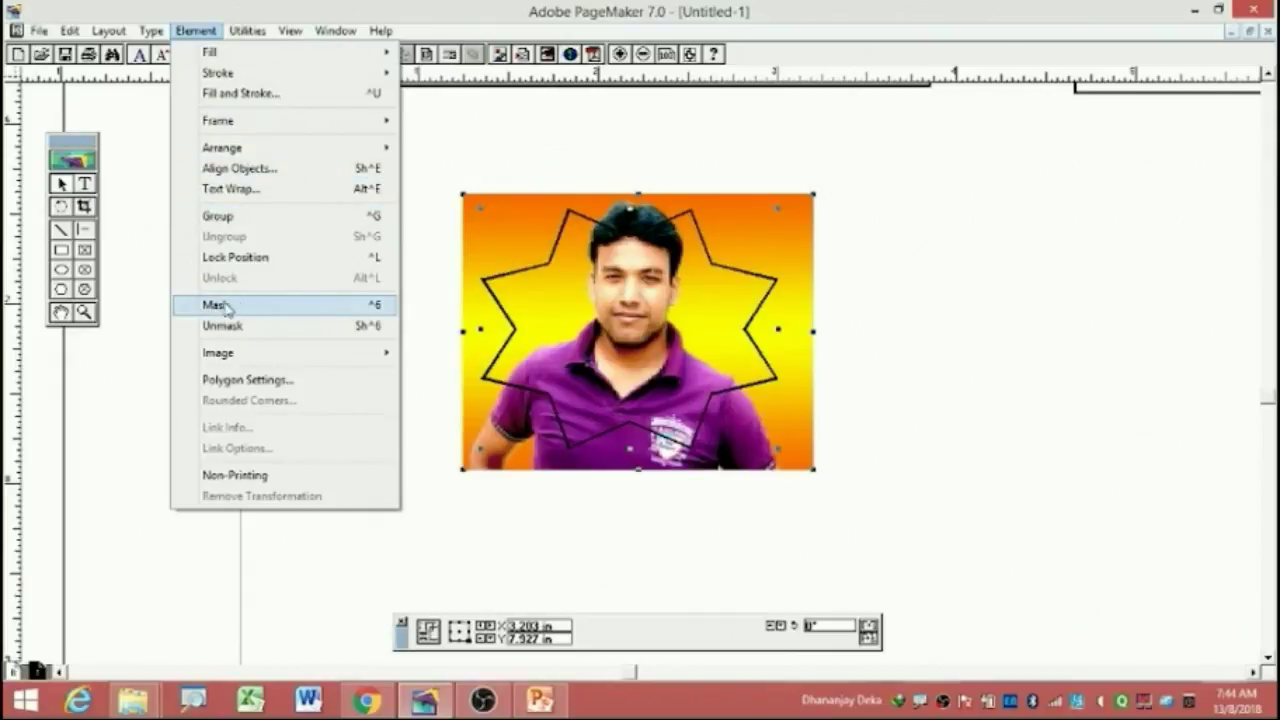
Mask the photo inside the star shape and adjust the photo's position within it.
{"action": "left_click", "coordinate": [248, 306]}
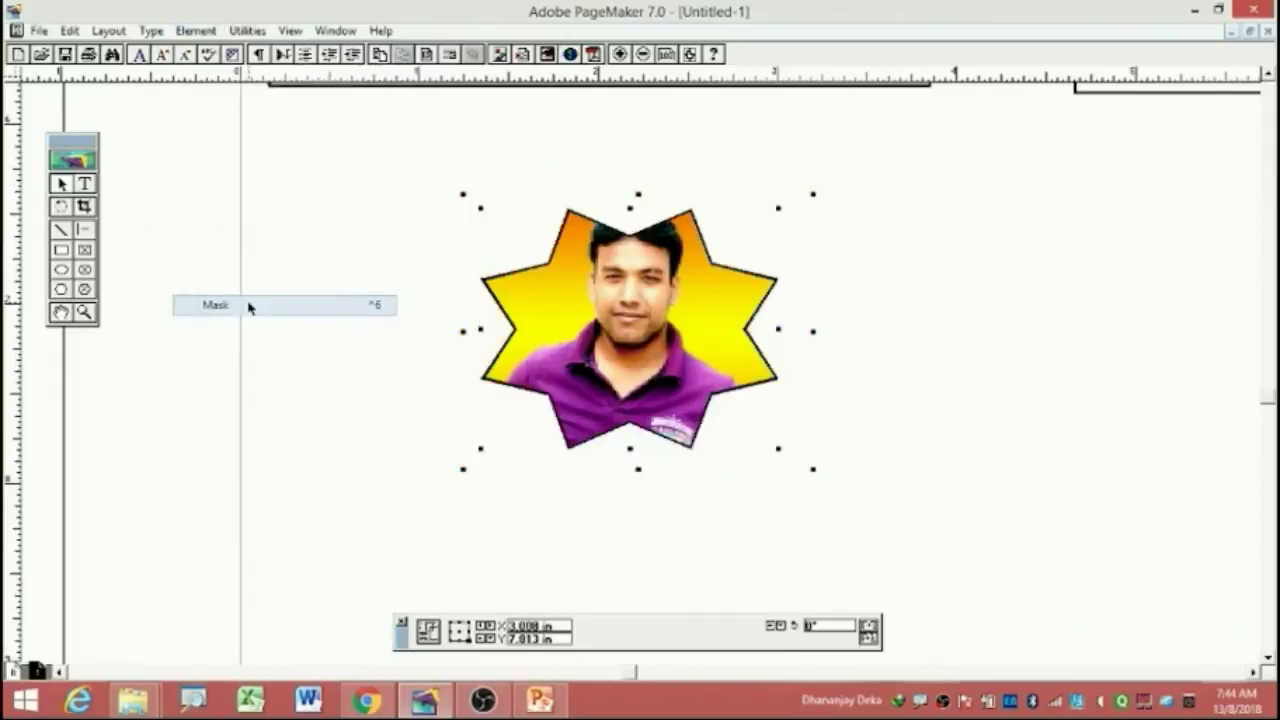
{"action": "left_click", "coordinate": [934, 265]}
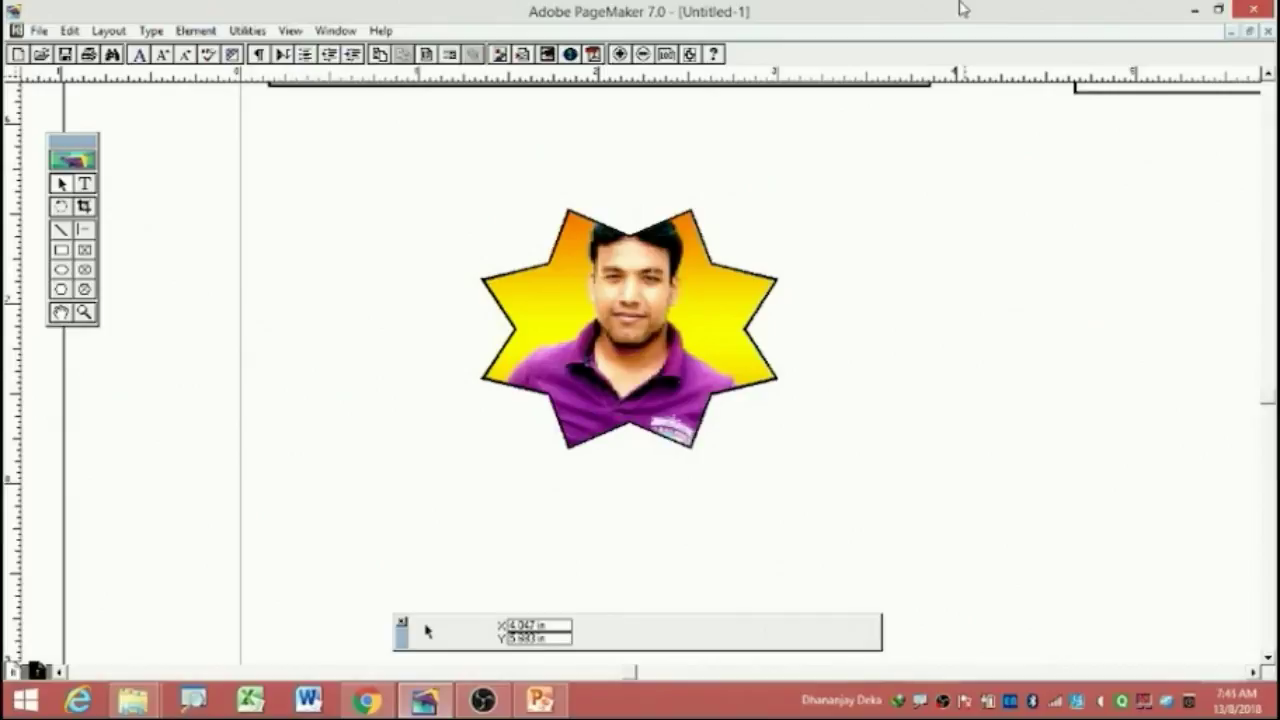
{"action": "mouse_move", "coordinate": [646, 296]}
{"action": "left_mouse_down"}
{"action": "mouse_move", "coordinate": [624, 385]}
{"action": "mouse_move", "coordinate": [650, 325]}
{"action": "mouse_move", "coordinate": [647, 293]}
{"action": "mouse_move", "coordinate": [650, 326]}
{"action": "left_mouse_up"}
{"action": "left_click", "coordinate": [924, 322]}
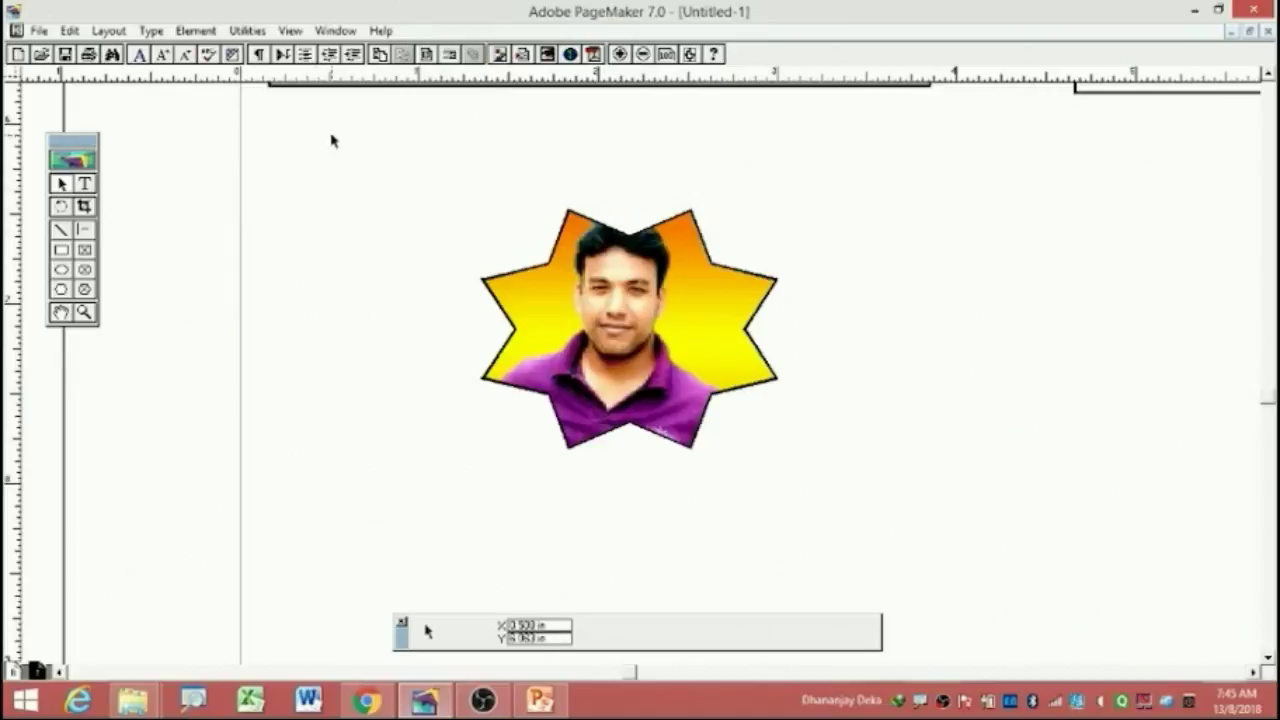
Group the star and photo together and move the group toward the upper left.
{"action": "left_click_drag", "start_coordinate": [332, 136], "coordinate": [983, 524]}
{"action": "left_click", "coordinate": [195, 30]}
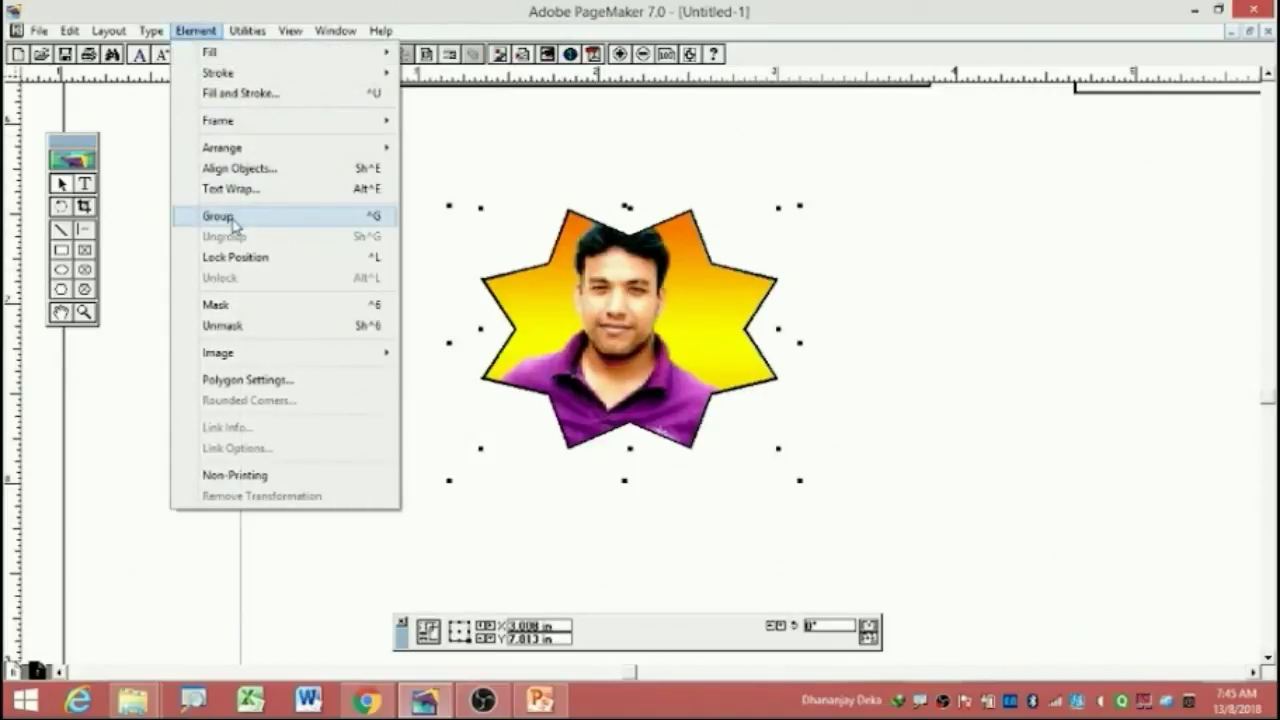
{"action": "left_click", "coordinate": [218, 216]}
{"action": "mouse_move", "coordinate": [602, 300]}
{"action": "left_mouse_down"}
{"action": "mouse_move", "coordinate": [447, 383]}
{"action": "mouse_move", "coordinate": [552, 235]}
{"action": "mouse_move", "coordinate": [740, 315]}
{"action": "mouse_move", "coordinate": [416, 286]}
{"action": "left_mouse_up"}
{"action": "left_click", "coordinate": [776, 296]}
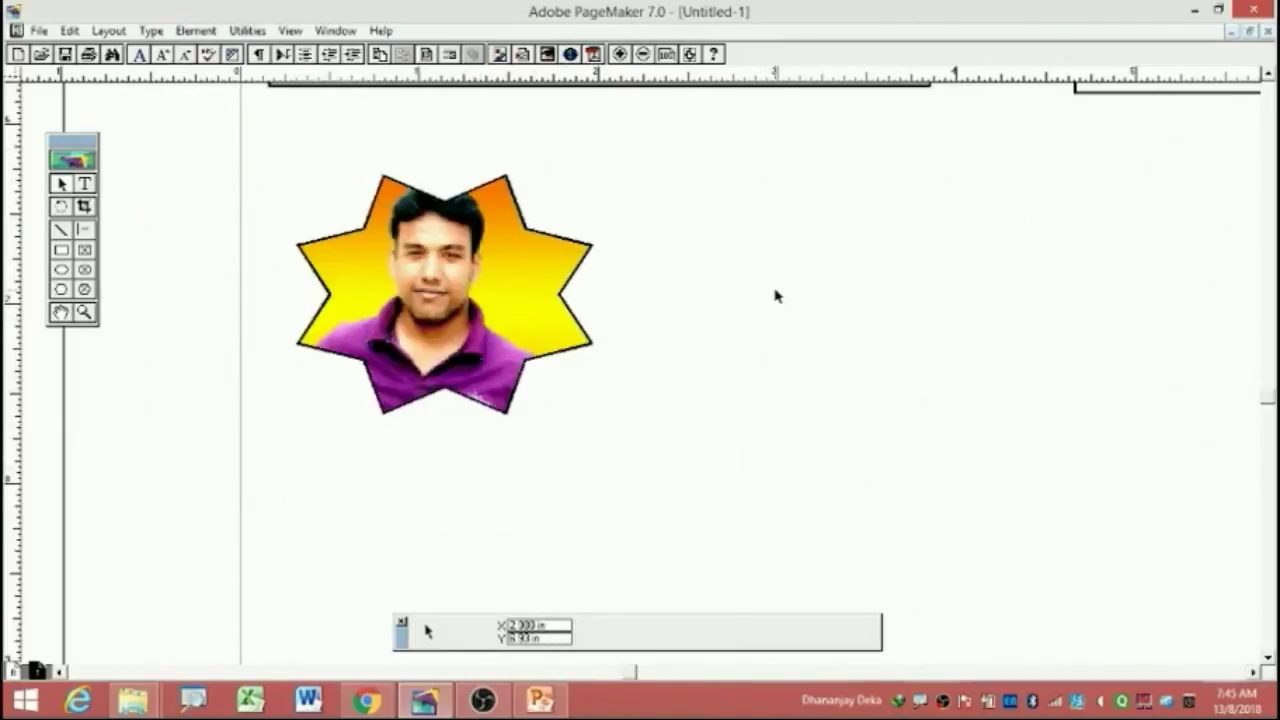
Set the grouped star photo's stroke to None, removing its black outline.
{"action": "left_click_drag", "start_coordinate": [799, 509], "coordinate": [206, 134]}
{"action": "left_click", "coordinate": [196, 31]}
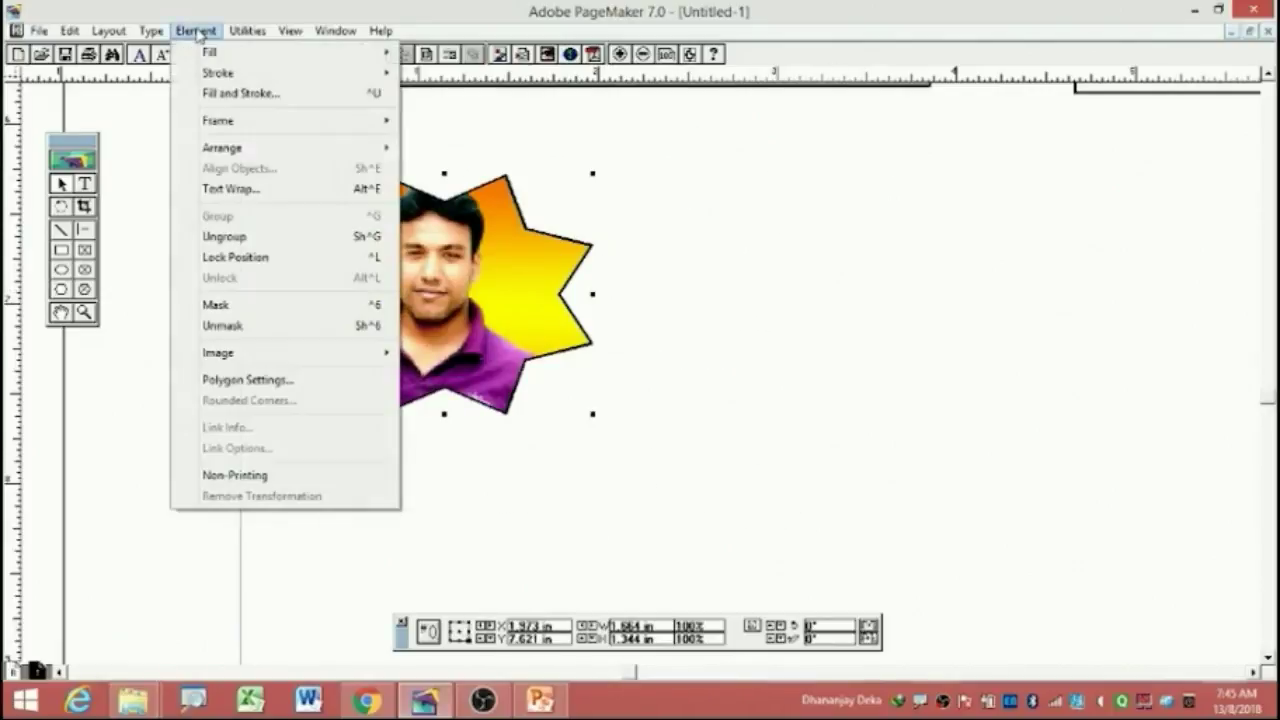
{"action": "mouse_move", "coordinate": [218, 73]}
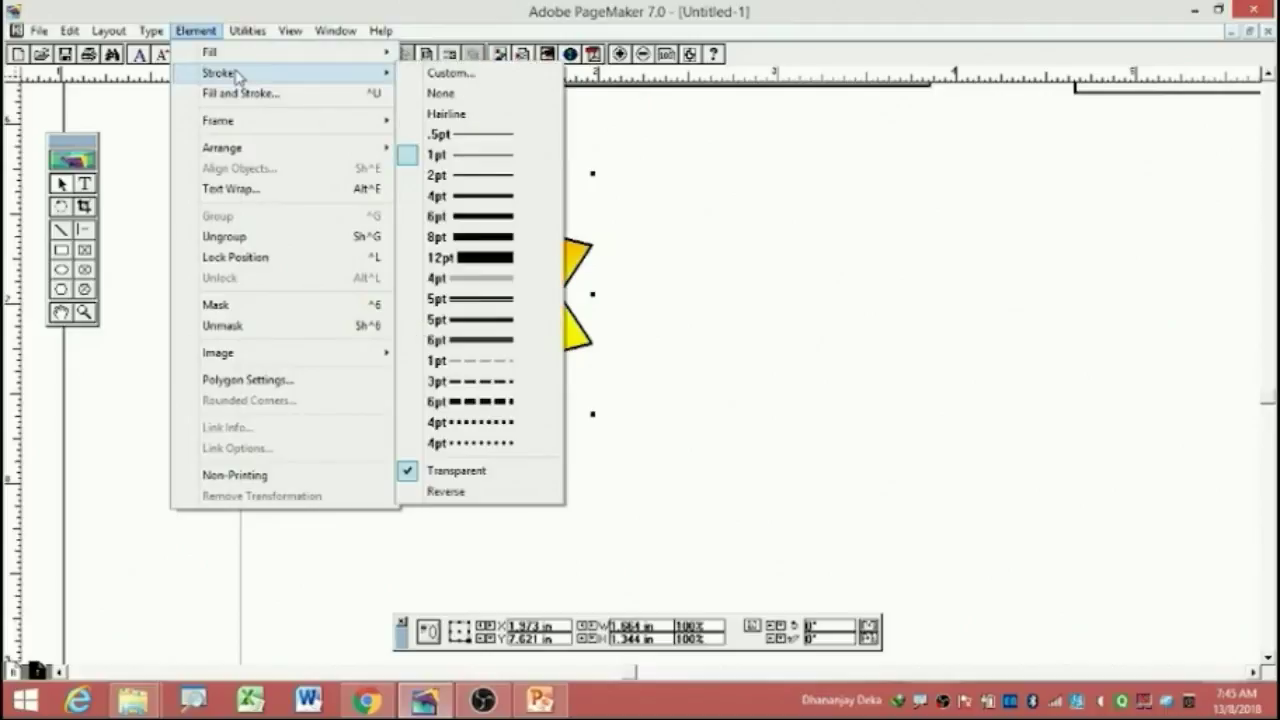
{"action": "left_click", "coordinate": [465, 105]}
{"action": "left_click", "coordinate": [711, 240]}
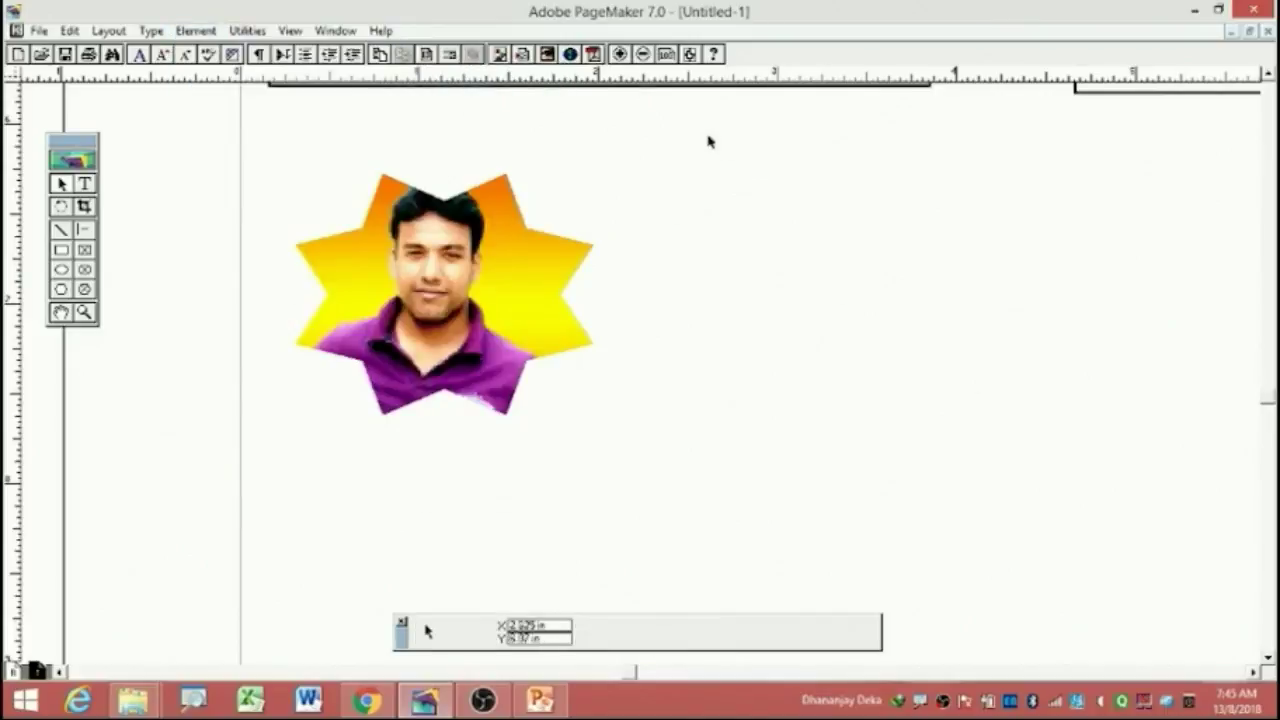
Nudge the star photo into place and draw a 1.688-in-wide rectangle to its right.
{"action": "mouse_move", "coordinate": [508, 306]}
{"action": "left_mouse_down"}
{"action": "mouse_move", "coordinate": [610, 383]}
{"action": "mouse_move", "coordinate": [510, 281]}
{"action": "left_mouse_up"}
{"action": "left_click", "coordinate": [786, 318]}
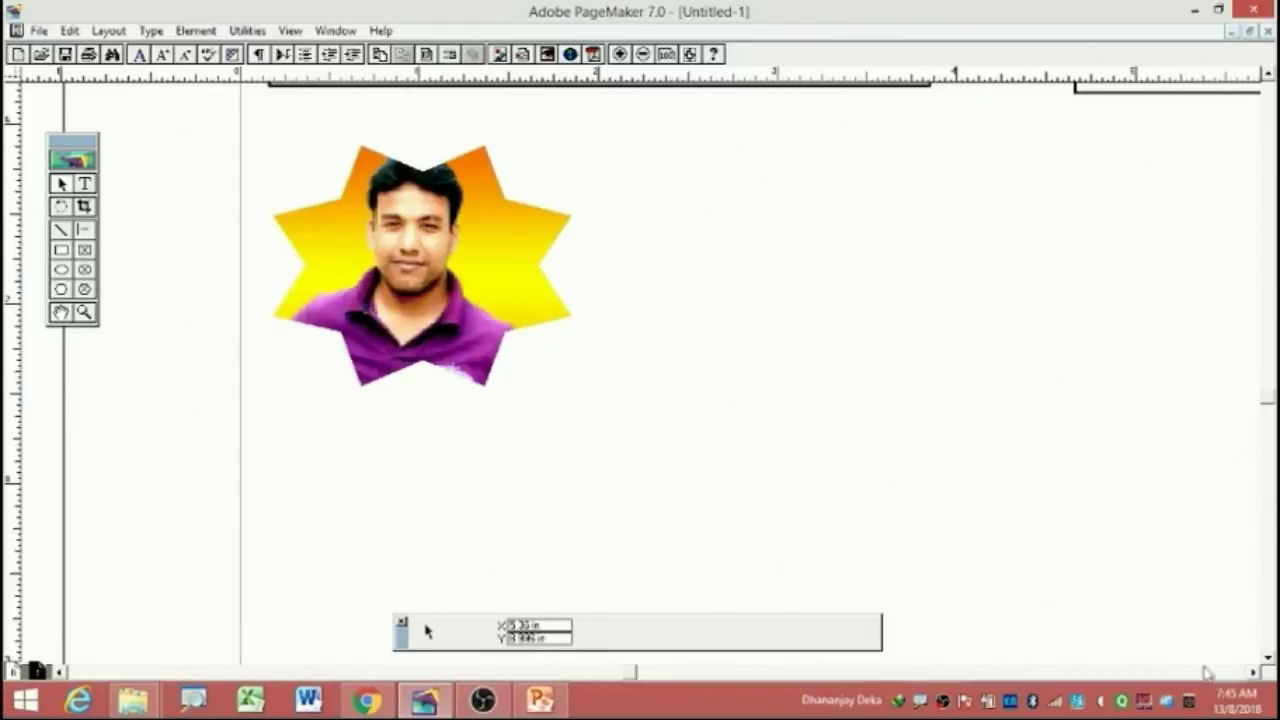
{"action": "left_click", "coordinate": [1252, 673]}
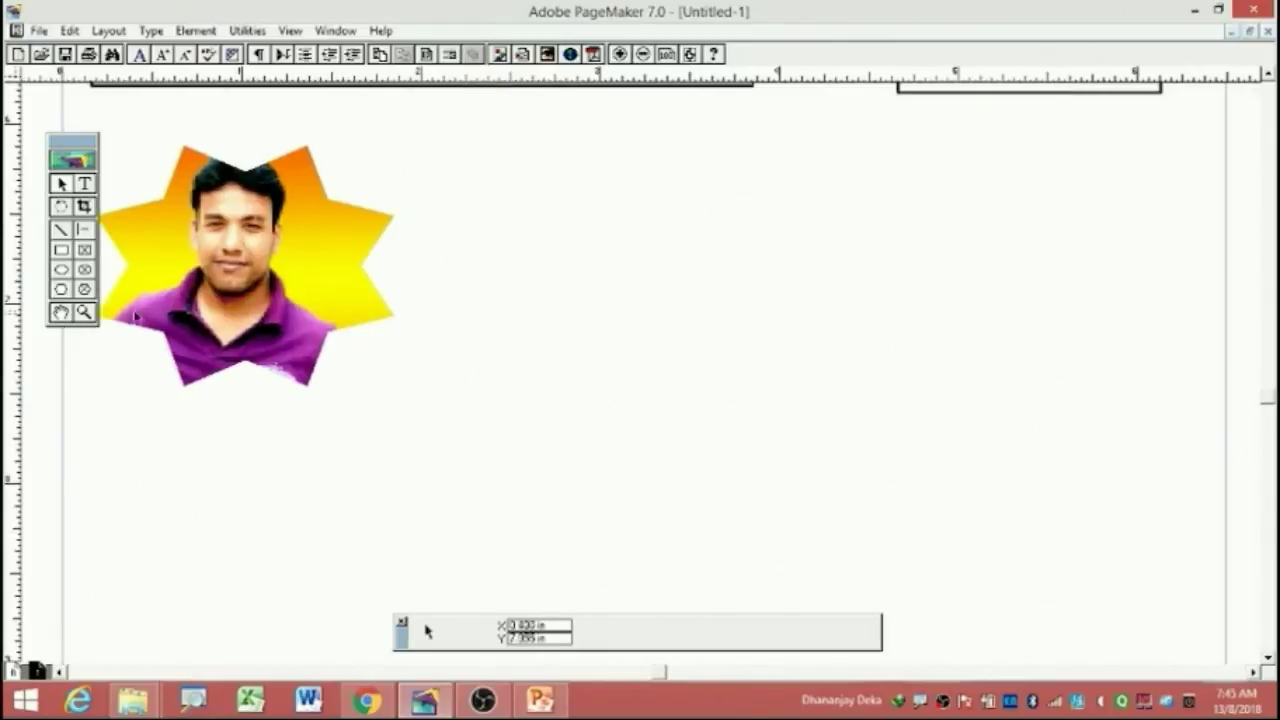
{"action": "left_click_drag", "start_coordinate": [642, 207], "coordinate": [945, 291]}
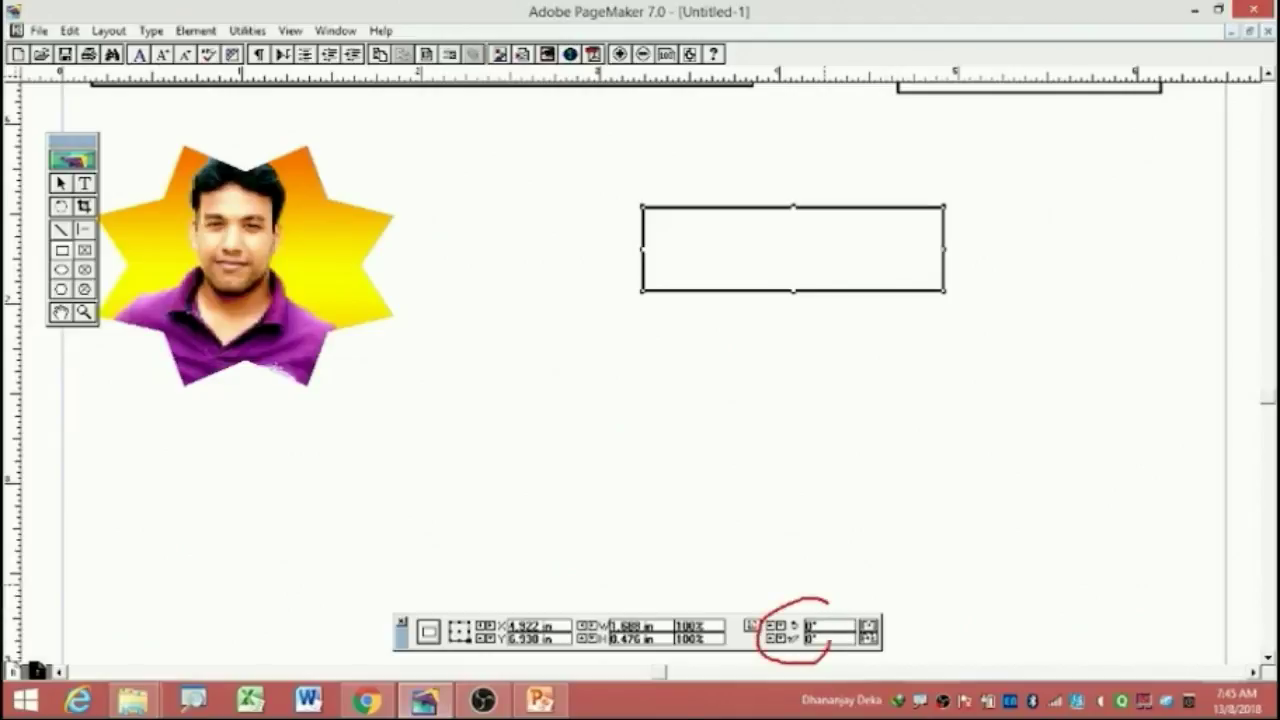
{"action": "left_click_drag", "start_coordinate": [827, 645], "coordinate": [803, 583]}
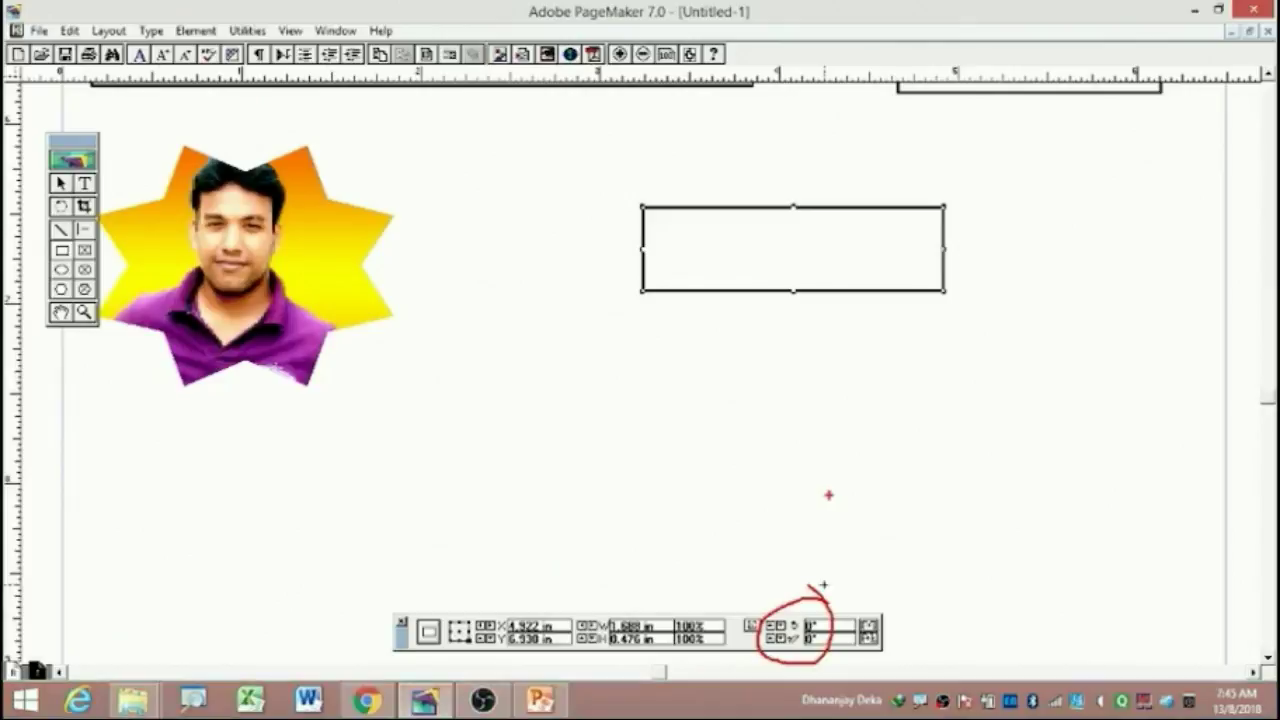
{"action": "key", "text": "Escape"}
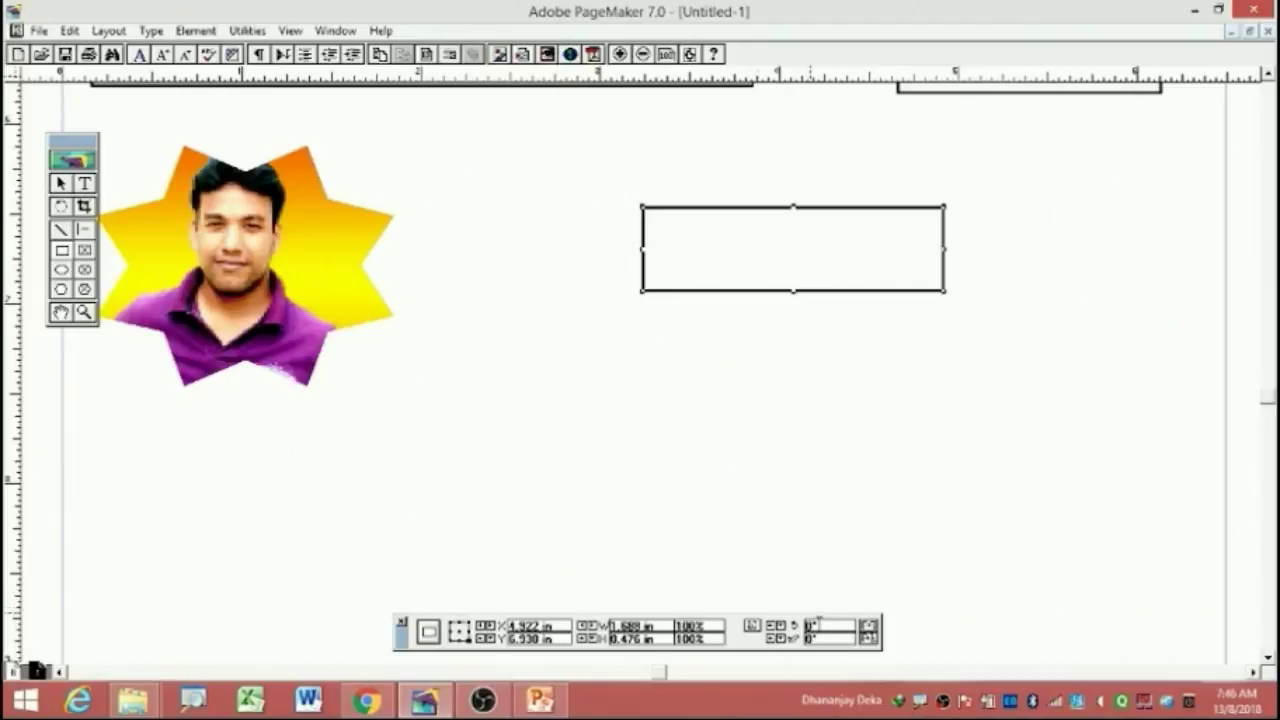
Rotate the rectangle through 10°, 20° and 45° in the Control palette, ending upright at 90°.
{"action": "double_click", "coordinate": [812, 626]}
{"action": "type", "text": "10"}
{"action": "key", "text": "Return"}
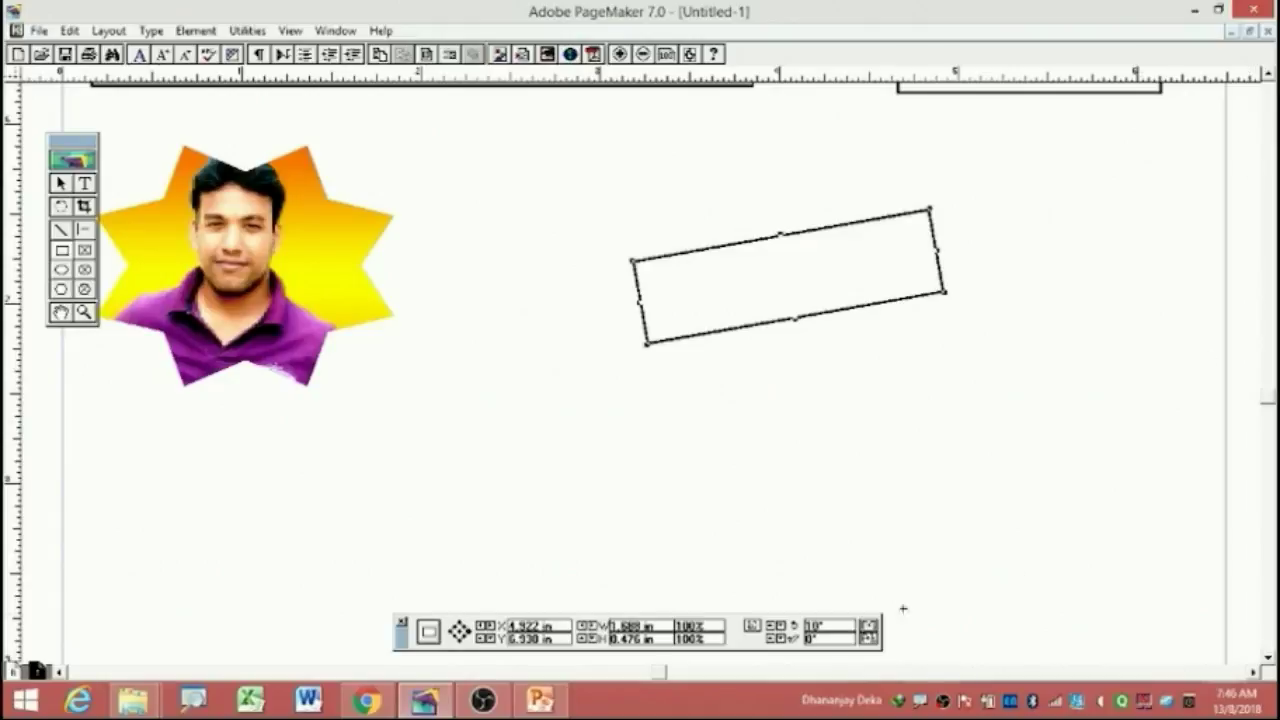
{"action": "double_click", "coordinate": [829, 626]}
{"action": "type", "text": "4"}
{"action": "key", "text": "Return"}
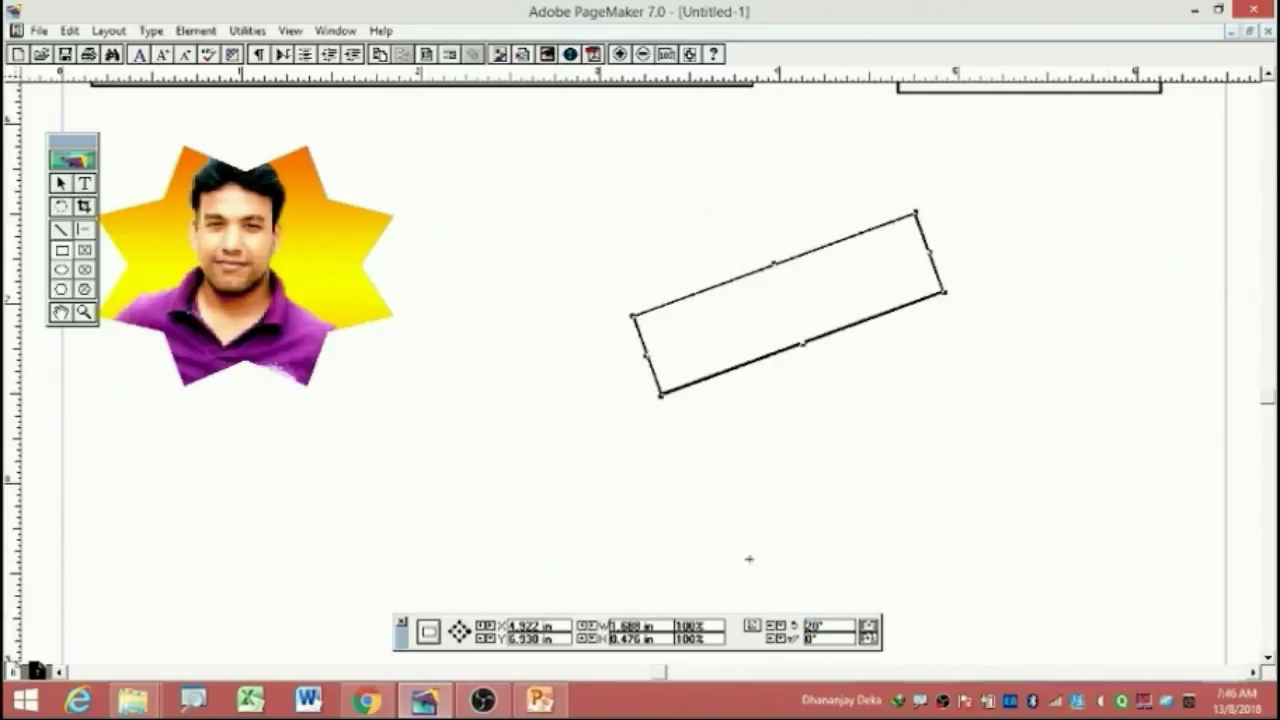
{"action": "double_click", "coordinate": [822, 624]}
{"action": "type", "text": "45"}
{"action": "key", "text": "Return"}
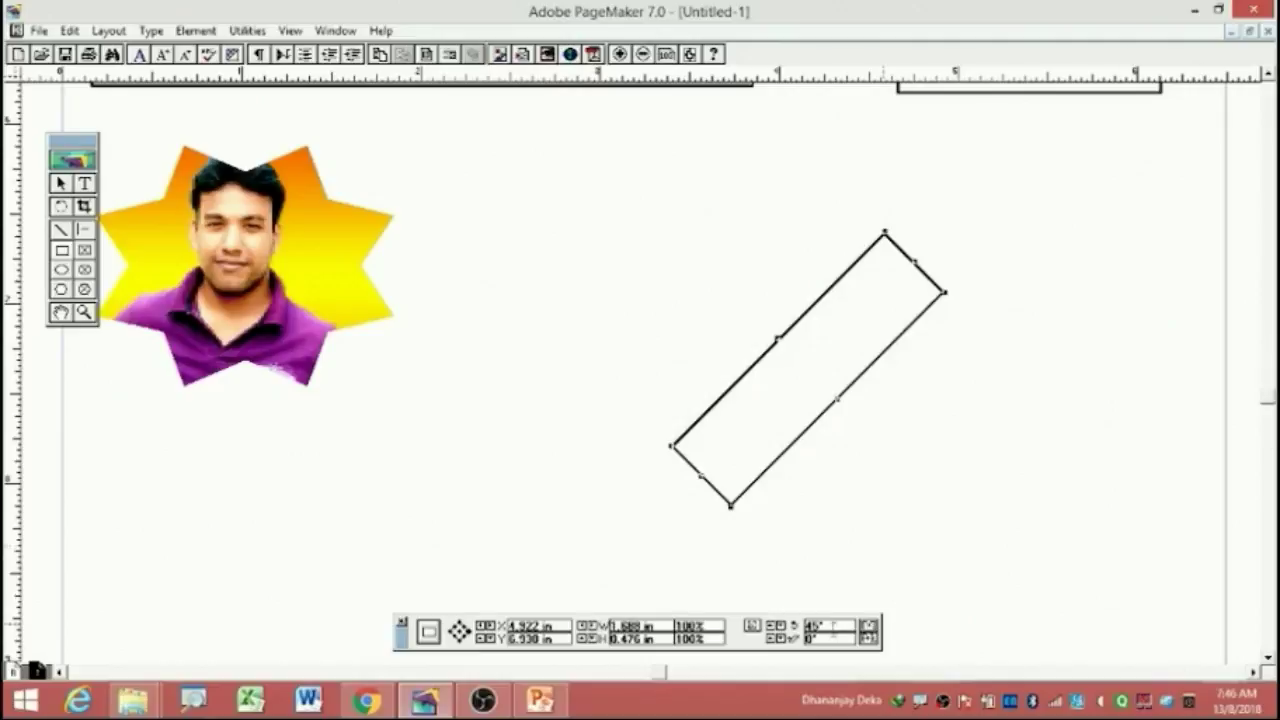
{"action": "double_click", "coordinate": [822, 625]}
{"action": "type", "text": "4"}
{"action": "key", "text": "Return"}
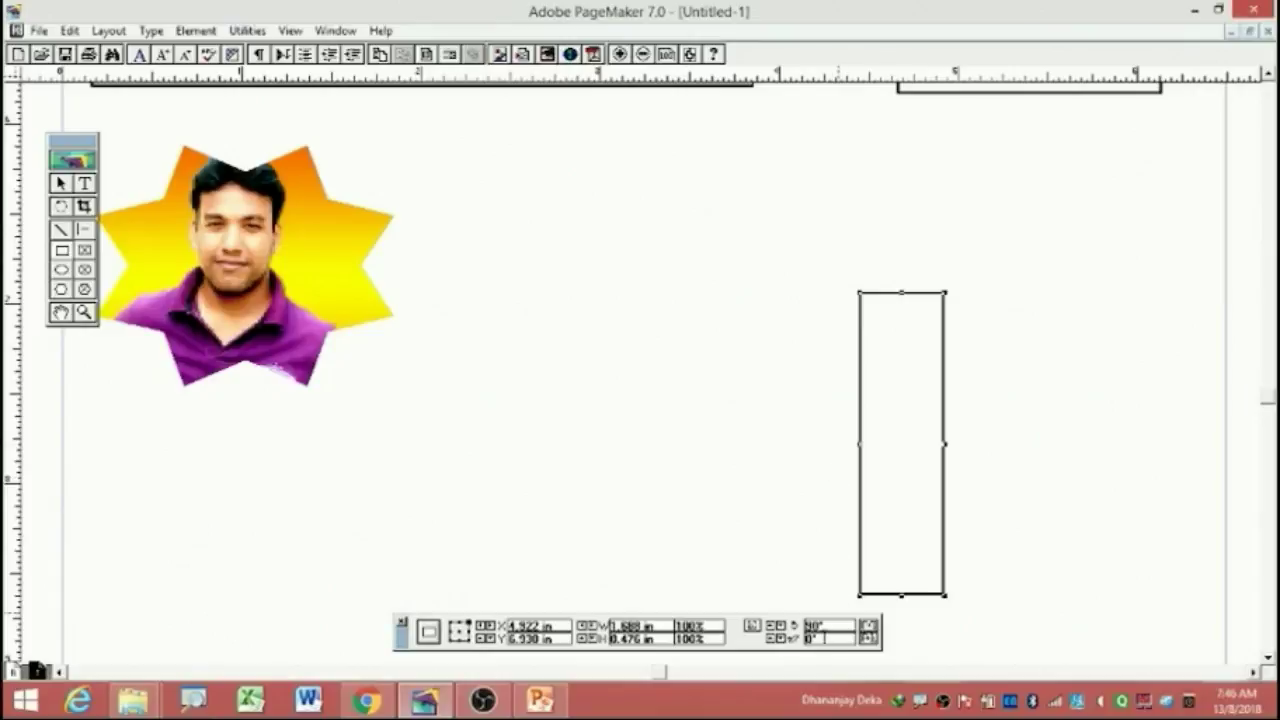
Skew the upright rectangle to 10°, then 20°, then 40° in the Control palette.
{"action": "left_click_drag", "start_coordinate": [818, 637], "coordinate": [780, 640]}
{"action": "type", "text": "1"}
{"action": "key", "text": "Return"}
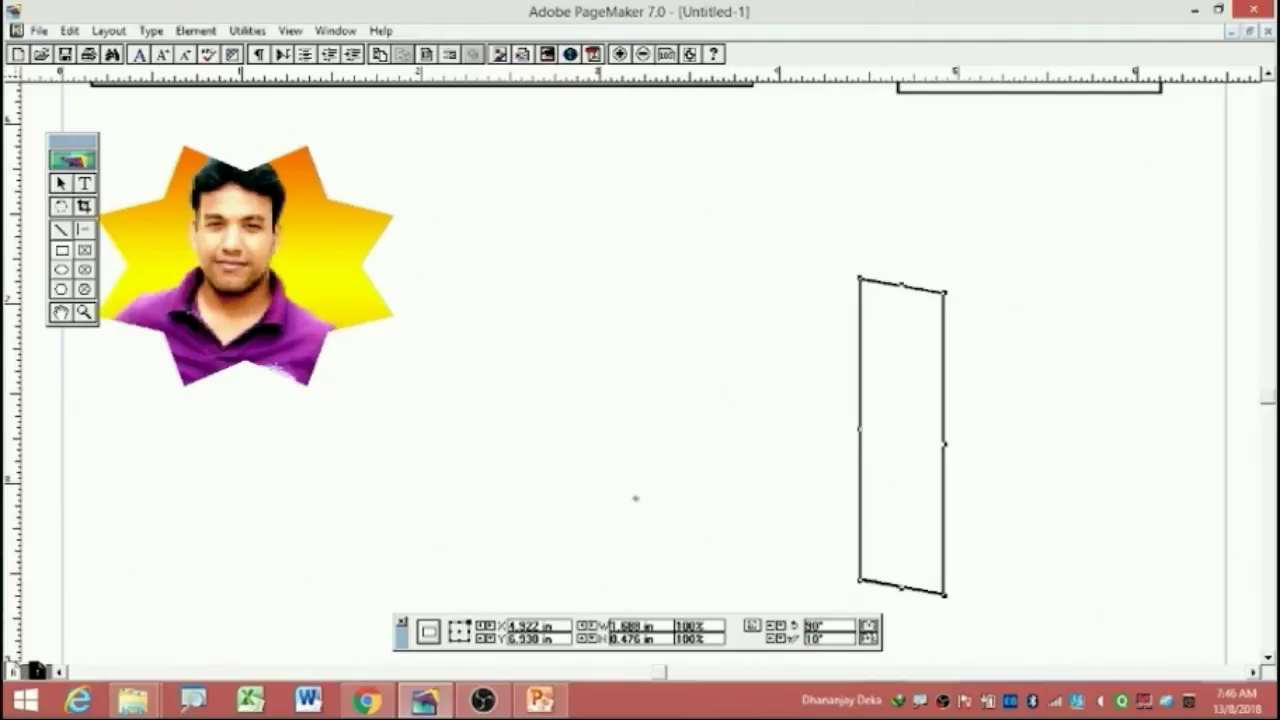
{"action": "double_click", "coordinate": [816, 638]}
{"action": "type", "text": "20"}
{"action": "key", "text": "Return"}
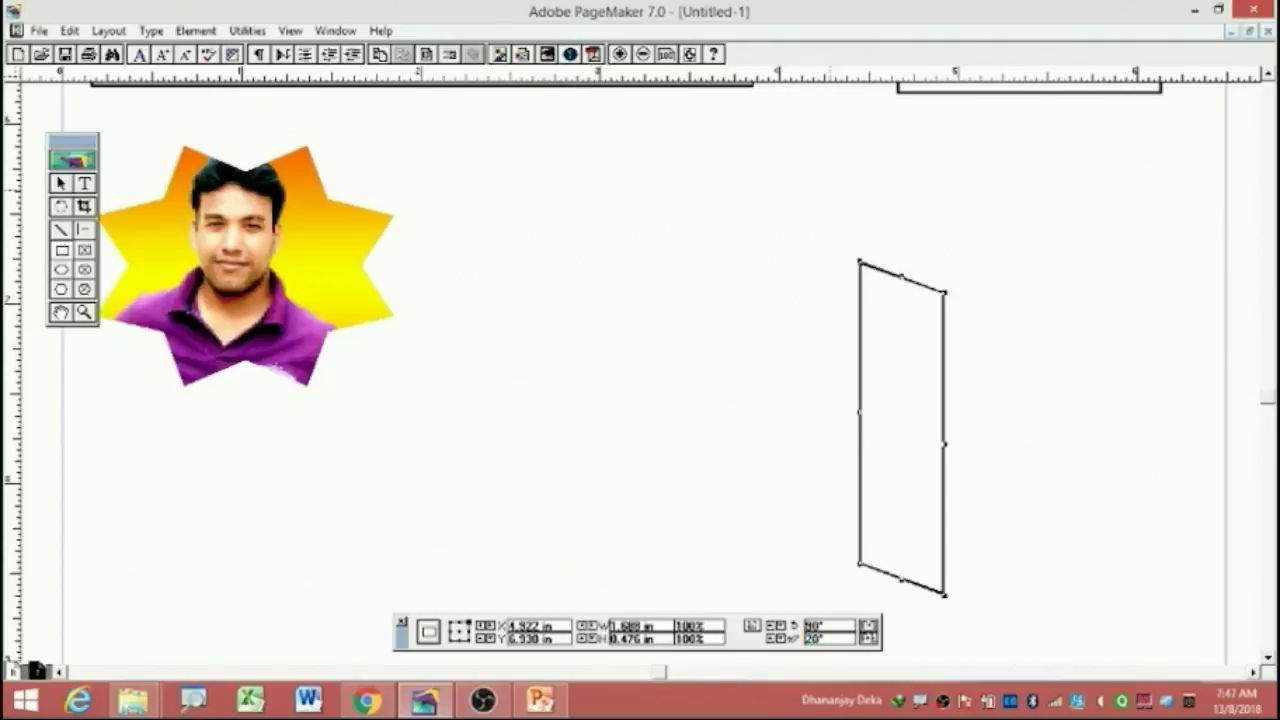
{"action": "double_click", "coordinate": [835, 640]}
{"action": "type", "text": "40"}
{"action": "key", "text": "Return"}
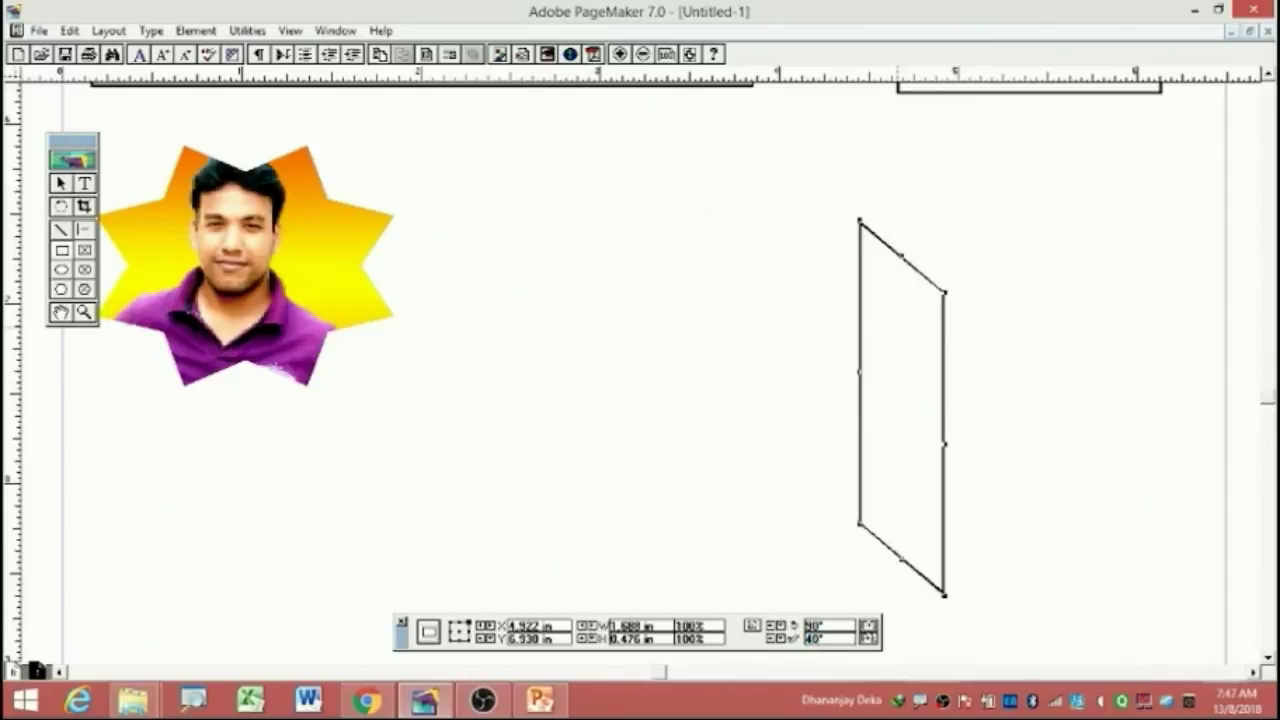
Increase the skew to 60°, then set it to -60° to slant the other way.
{"action": "double_click", "coordinate": [830, 639]}
{"action": "type", "text": "2"}
{"action": "key", "text": "Return"}
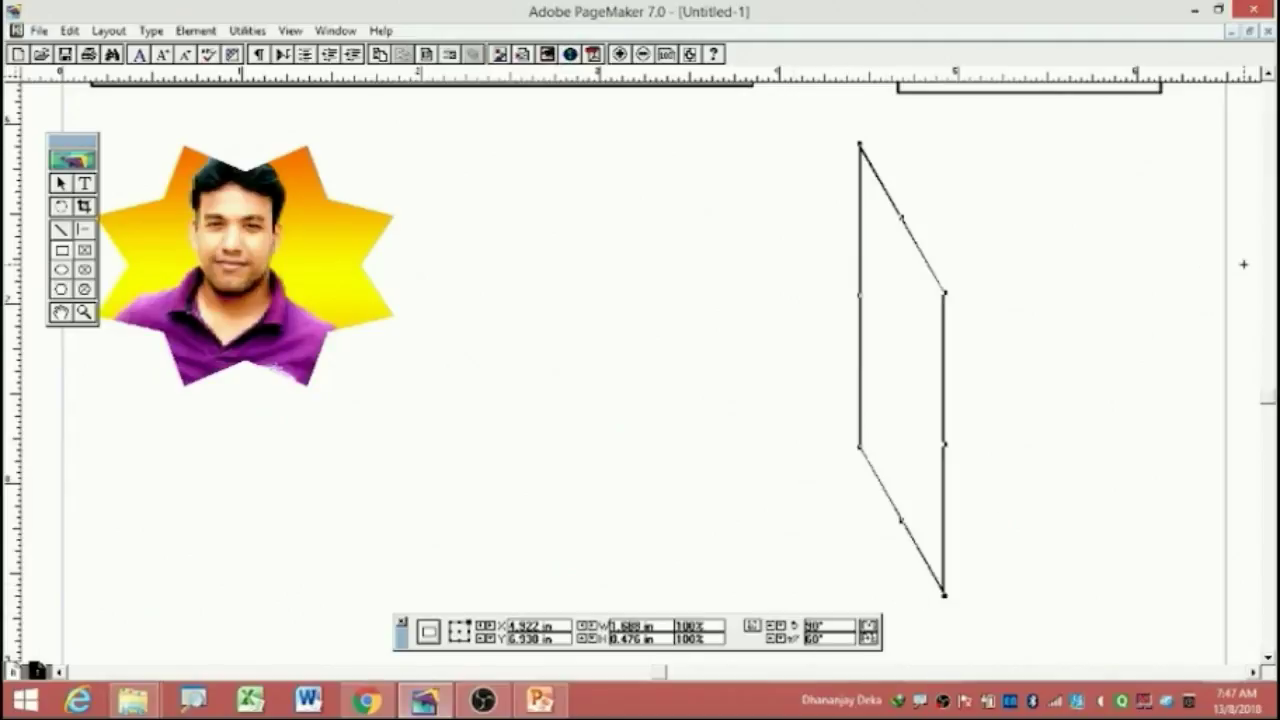
{"action": "double_click", "coordinate": [817, 638]}
{"action": "type", "text": "-60"}
{"action": "key", "text": "Return"}
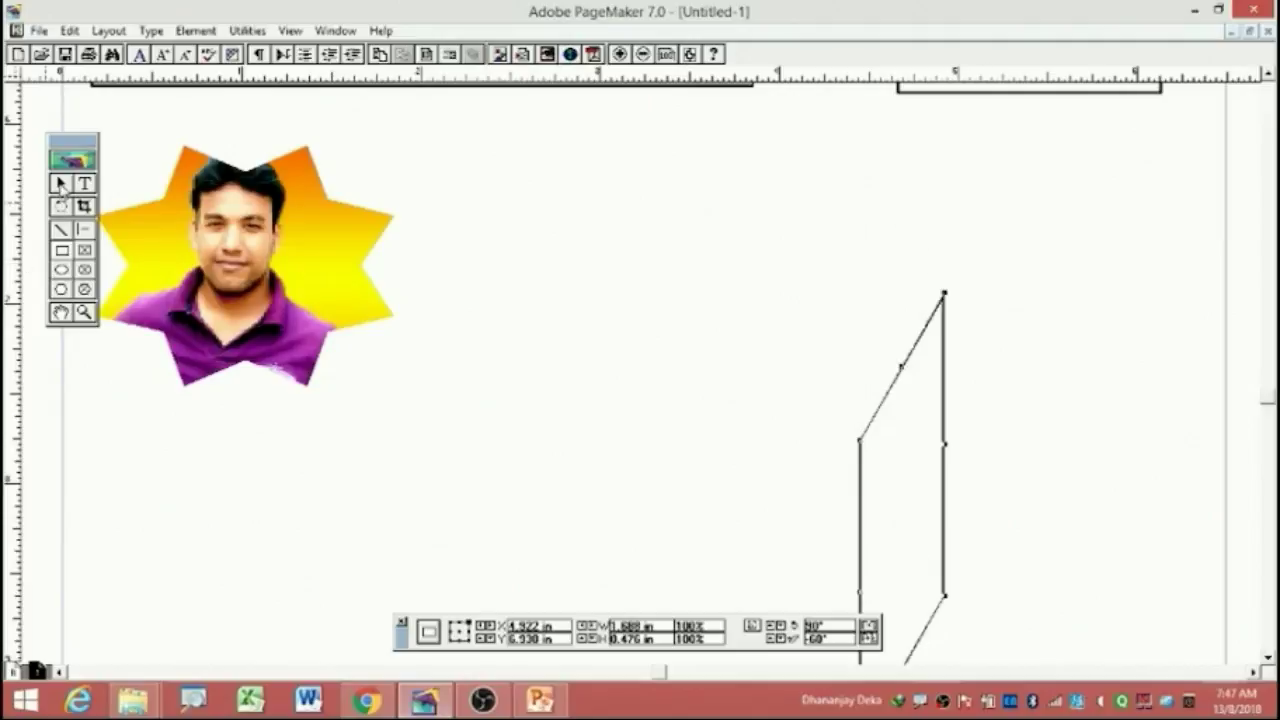
Move the parallelogram toward the upper centre of the page.
{"action": "left_click", "coordinate": [800, 374]}
{"action": "left_click", "coordinate": [894, 375]}
{"action": "mouse_move", "coordinate": [894, 380]}
{"action": "left_mouse_down"}
{"action": "mouse_move", "coordinate": [795, 467]}
{"action": "mouse_move", "coordinate": [831, 589]}
{"action": "left_mouse_up"}
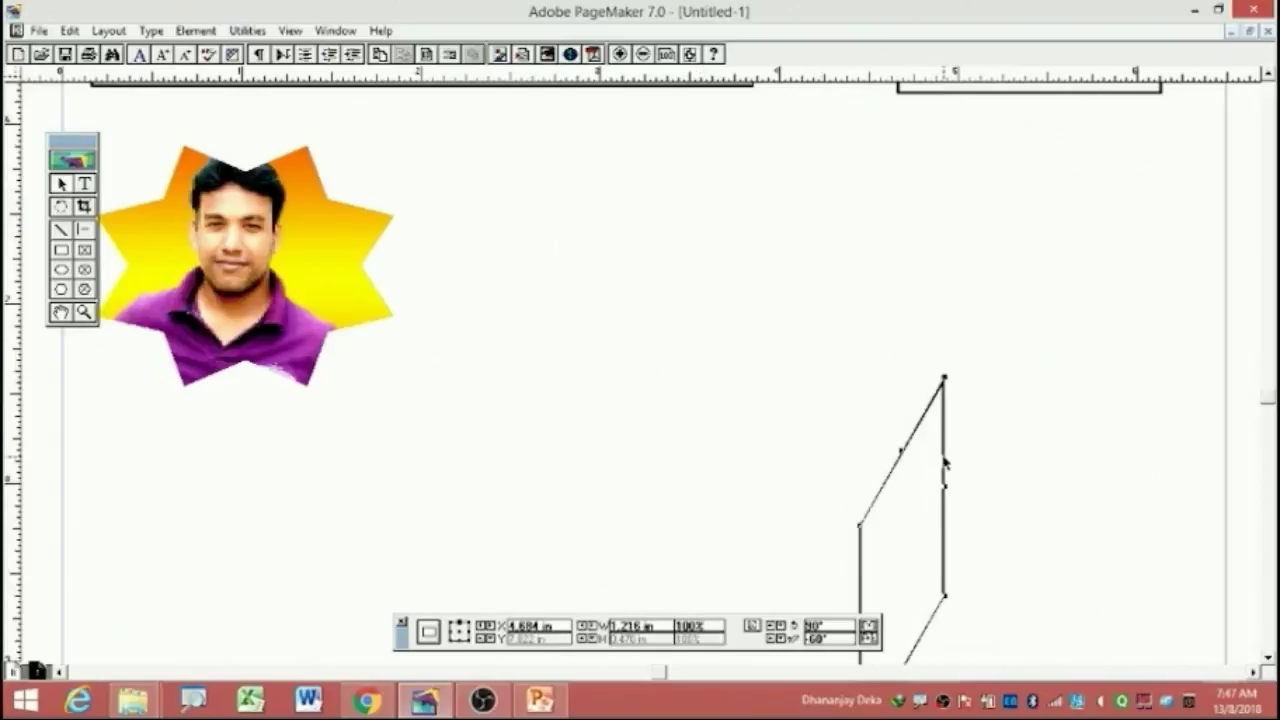
{"action": "left_click_drag", "start_coordinate": [951, 378], "coordinate": [731, 159]}
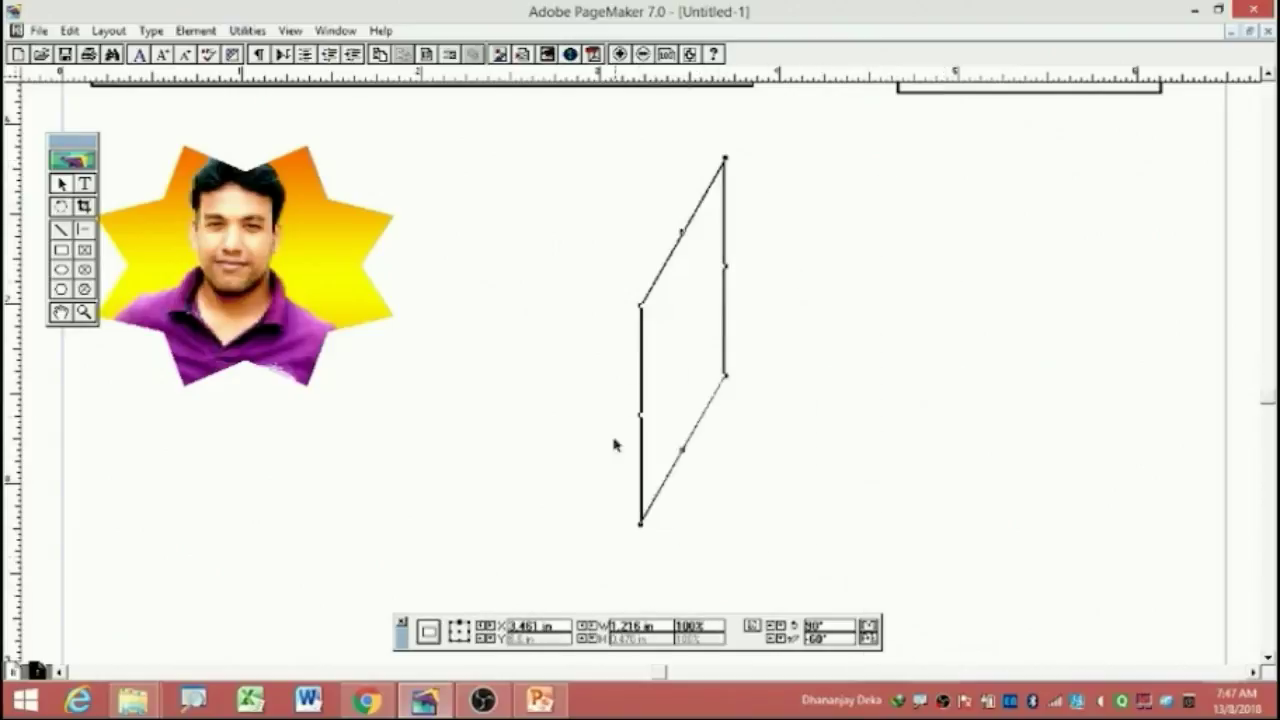
Reset rotation and skew to 0° and shift the plain rectangle slightly right.
{"action": "double_click", "coordinate": [828, 625]}
{"action": "type", "text": "0"}
{"action": "key", "text": "Return"}
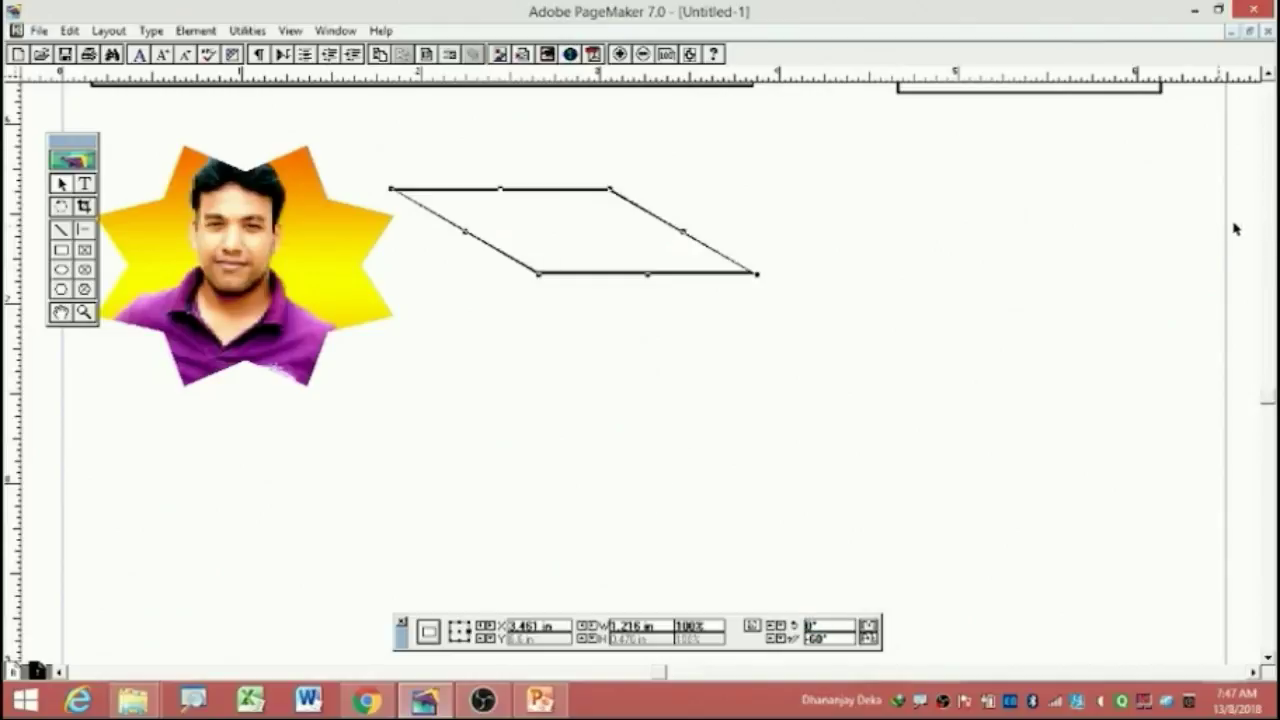
{"action": "double_click", "coordinate": [815, 638]}
{"action": "type", "text": "0"}
{"action": "key", "text": "Return"}
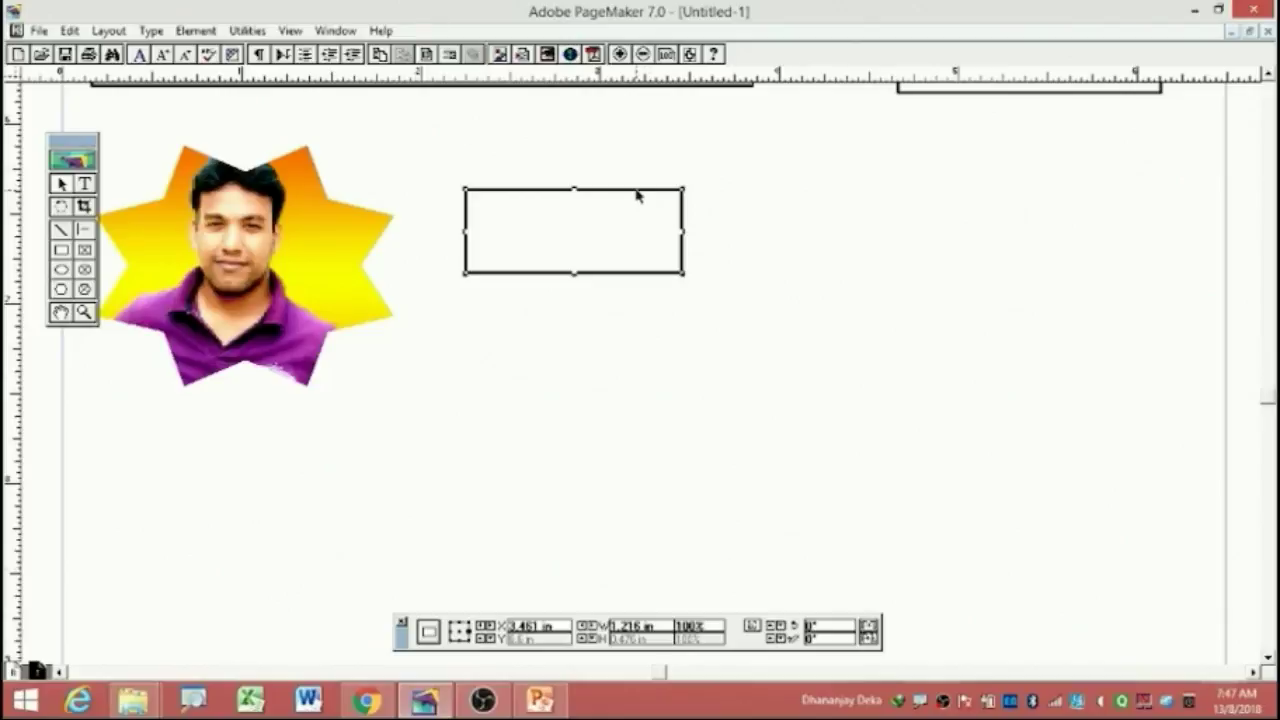
{"action": "mouse_move", "coordinate": [637, 194]}
{"action": "left_mouse_down"}
{"action": "mouse_move", "coordinate": [748, 190]}
{"action": "mouse_move", "coordinate": [691, 235]}
{"action": "left_mouse_up"}
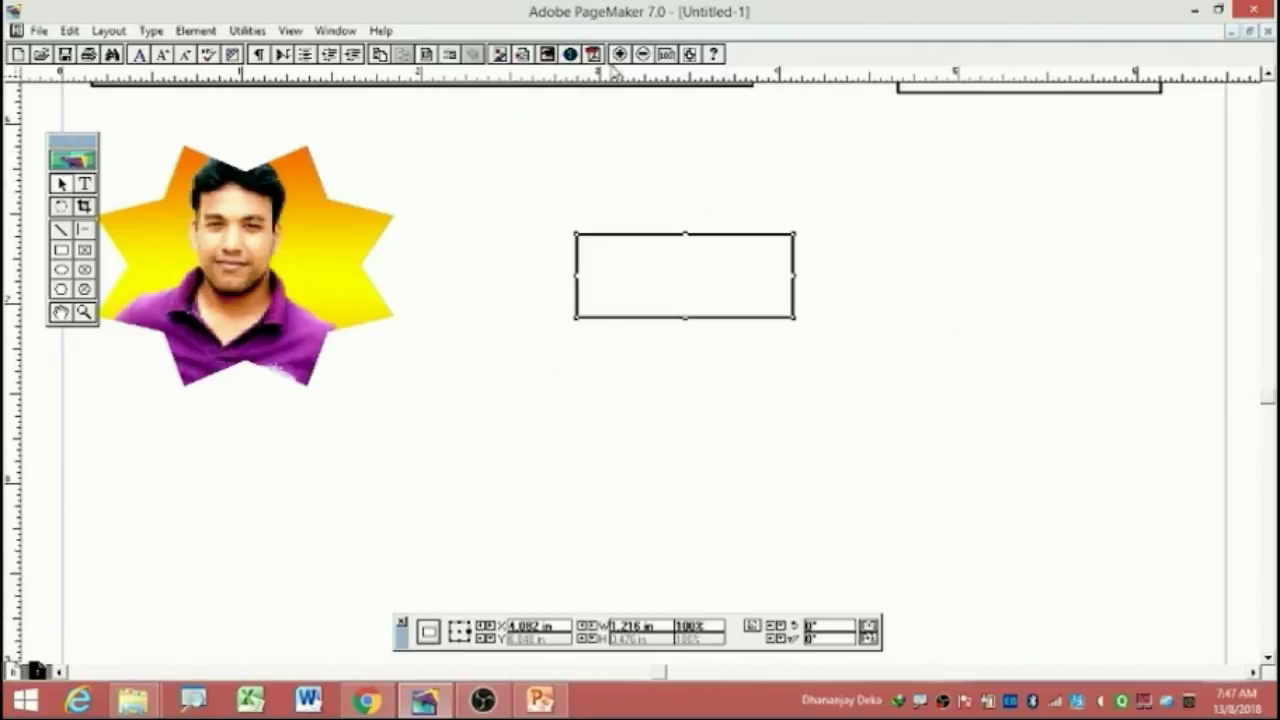
Draw a polygon below the rectangle and set it to 3 sides, making a triangle.
{"action": "left_click", "coordinate": [61, 290]}
{"action": "left_click_drag", "start_coordinate": [660, 355], "coordinate": [1008, 546]}
{"action": "left_click", "coordinate": [195, 30]}
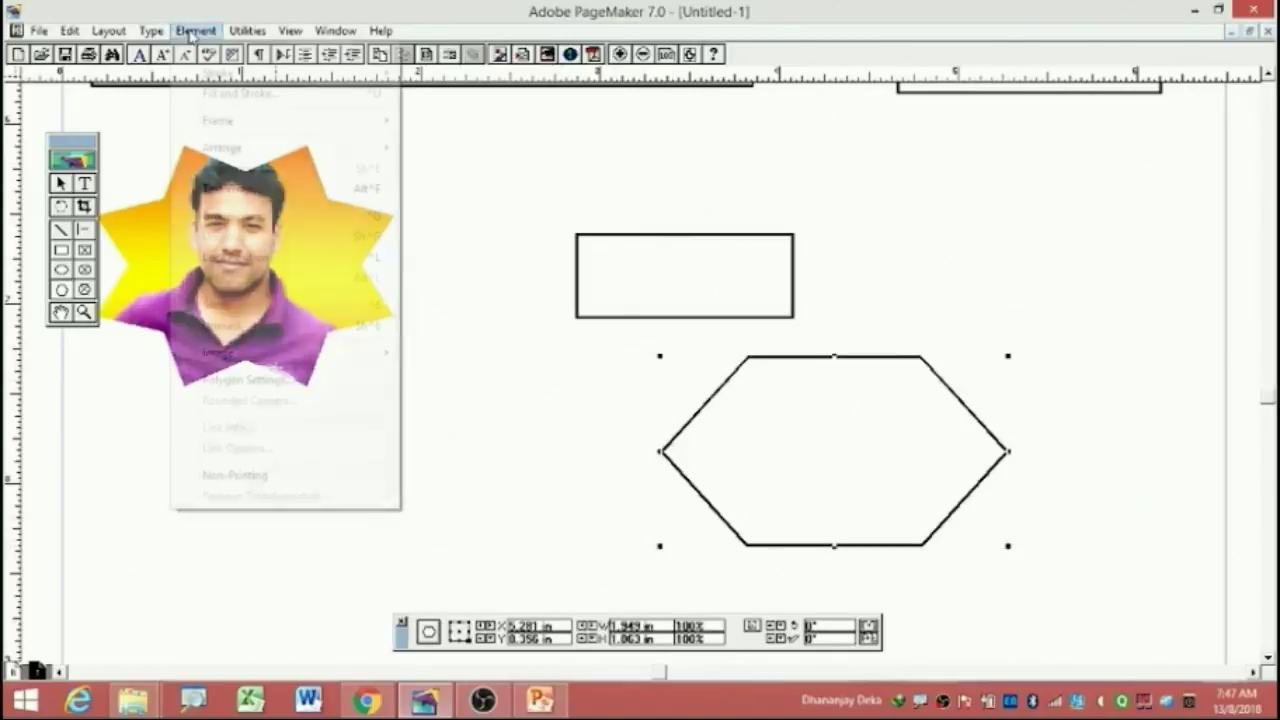
{"action": "left_click", "coordinate": [278, 385]}
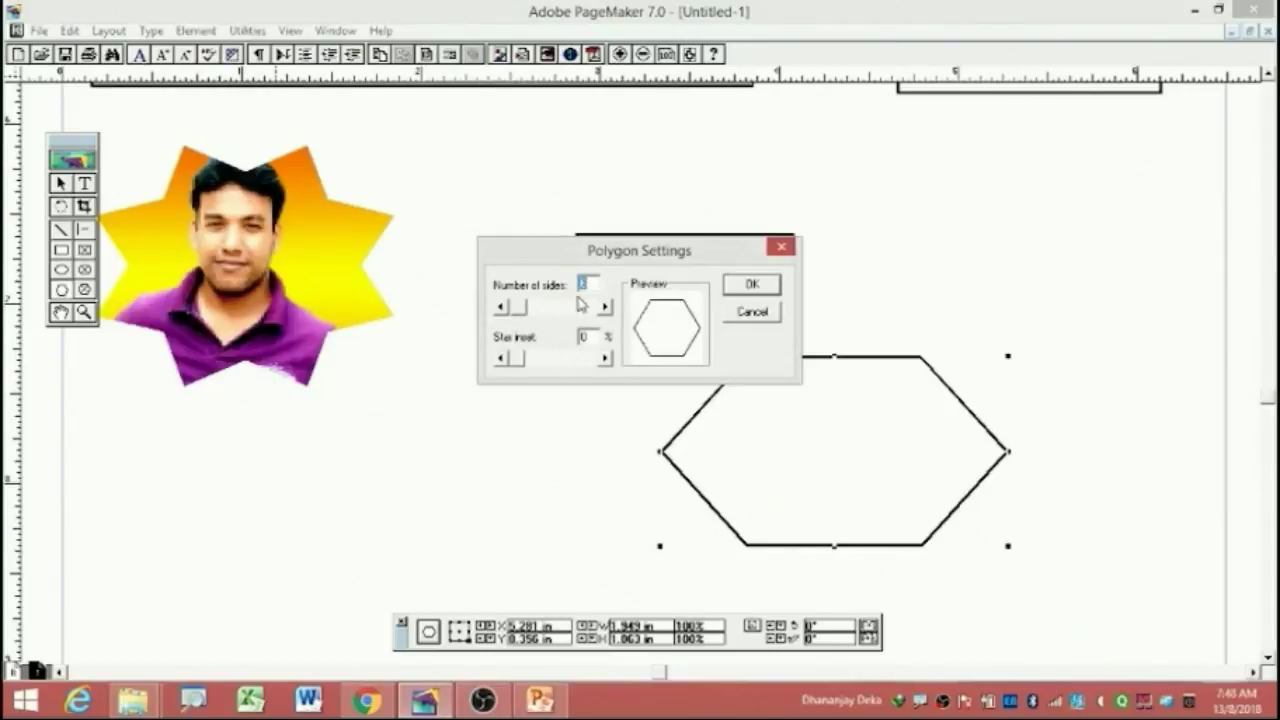
{"action": "type", "text": "3"}
{"action": "left_click", "coordinate": [753, 286]}
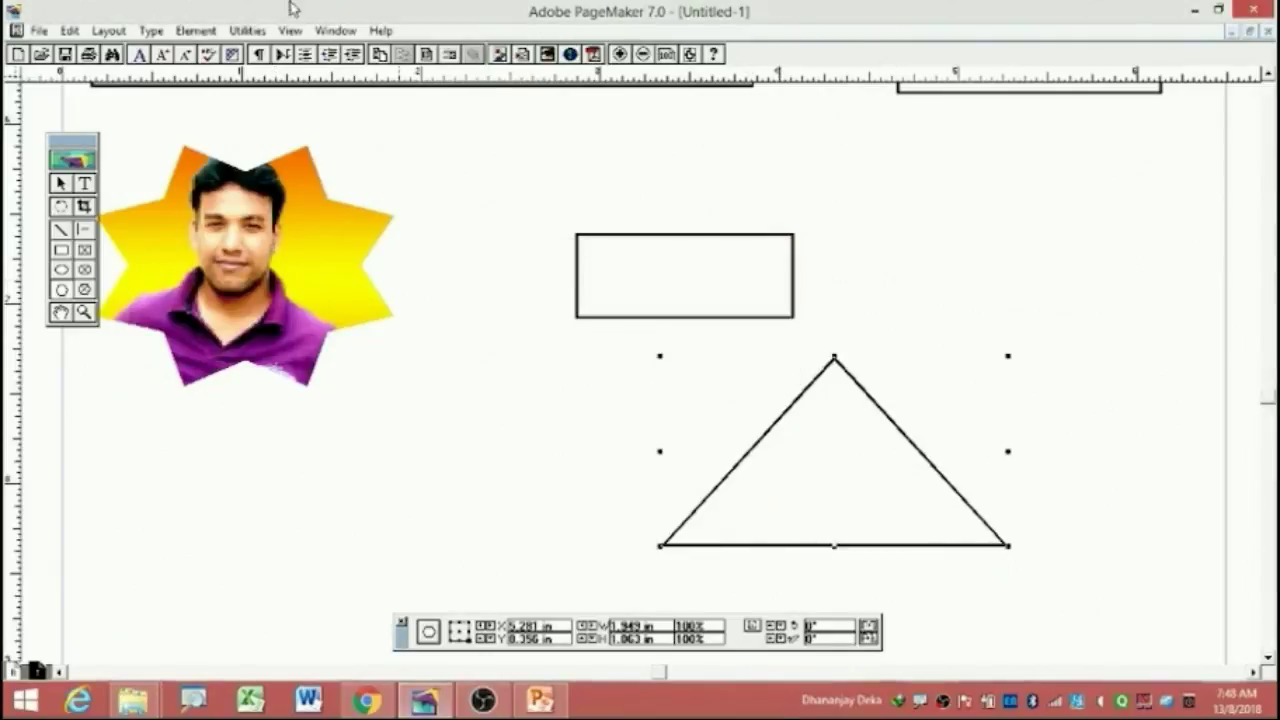
Change the polygon's side count to 5 in Polygon Settings, making a pentagon.
{"action": "left_click", "coordinate": [197, 31]}
{"action": "left_click", "coordinate": [255, 379]}
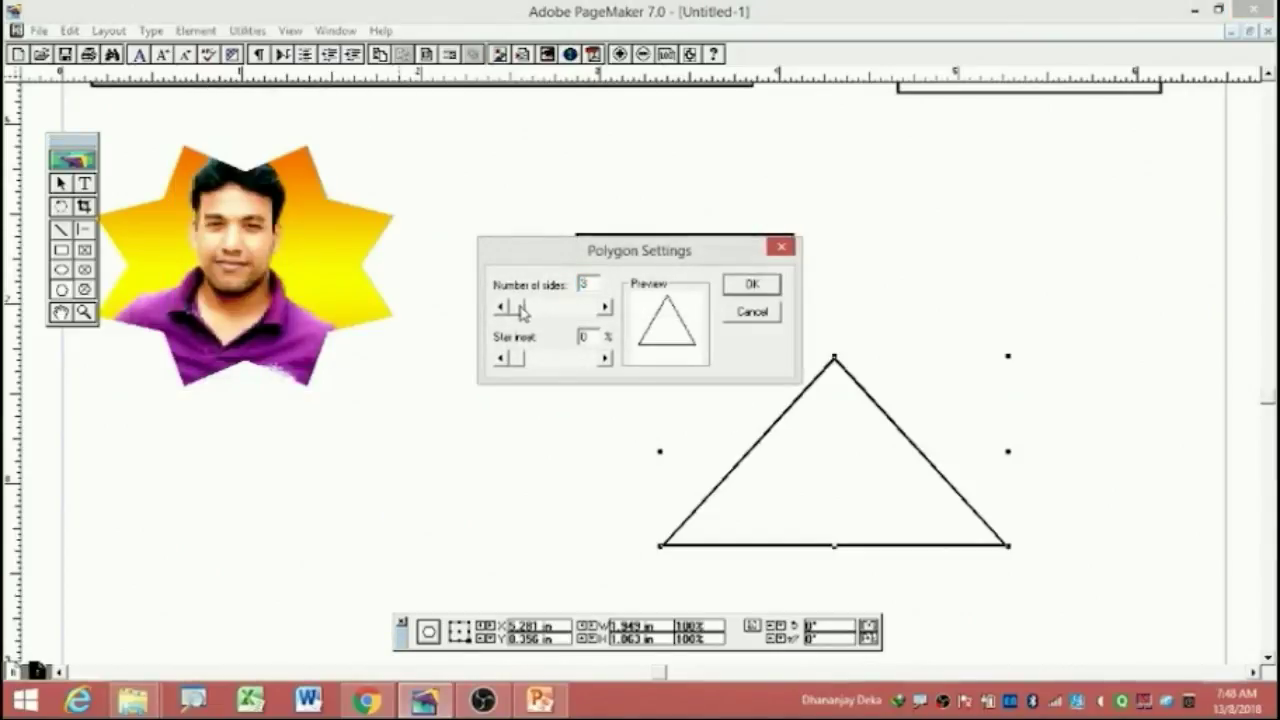
{"action": "mouse_move", "coordinate": [520, 312]}
{"action": "left_mouse_down"}
{"action": "mouse_move", "coordinate": [540, 316]}
{"action": "mouse_move", "coordinate": [522, 316]}
{"action": "left_mouse_up"}
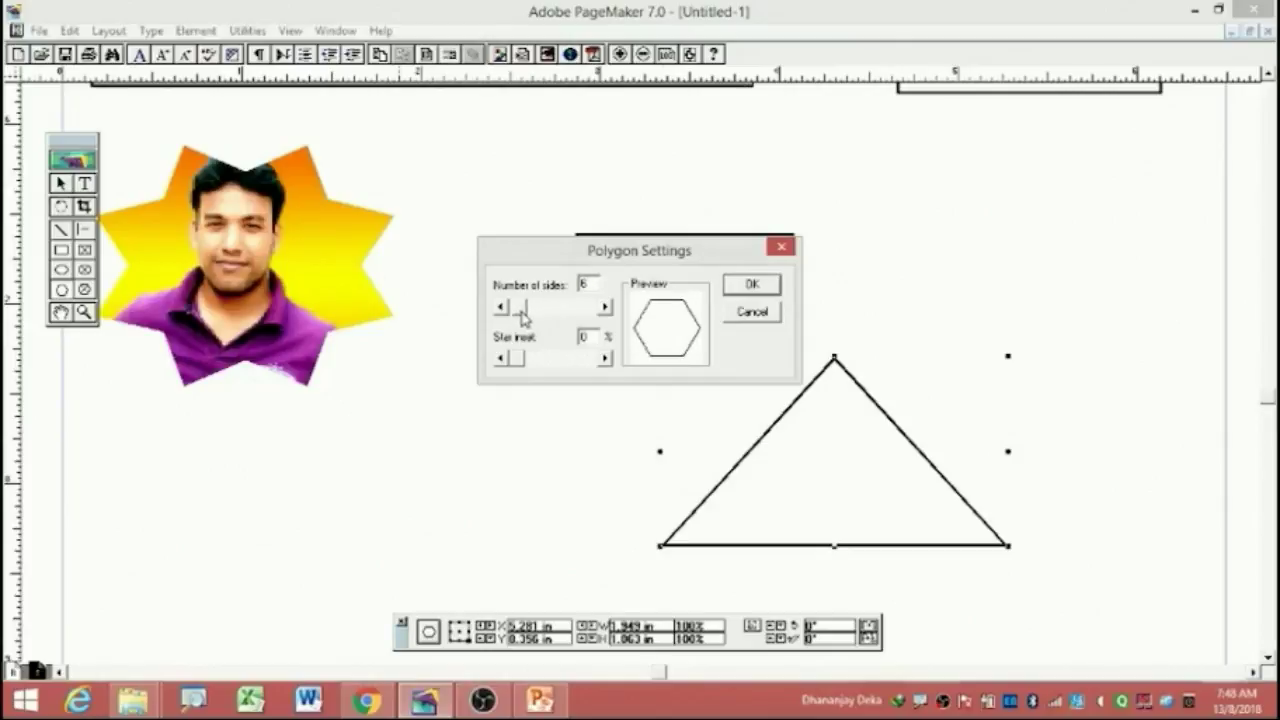
{"action": "left_click", "coordinate": [604, 307]}
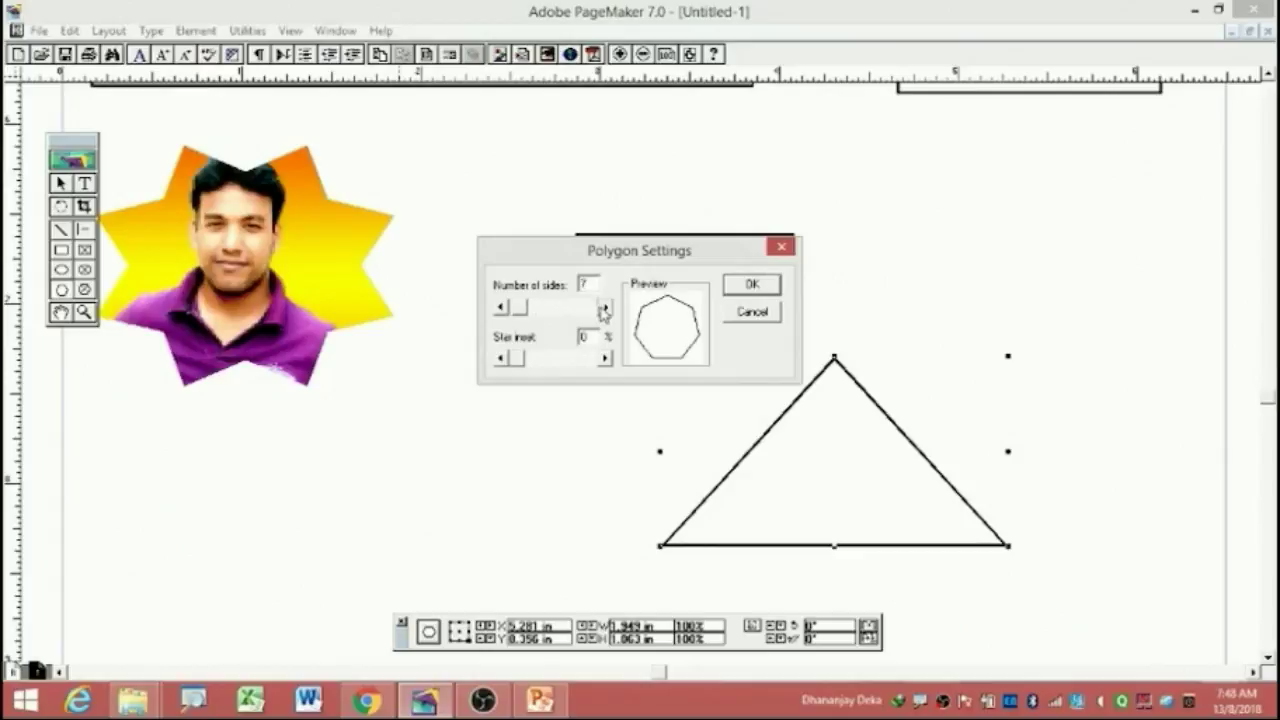
{"action": "left_click", "coordinate": [501, 308]}
{"action": "left_click", "coordinate": [501, 308]}
{"action": "left_click", "coordinate": [501, 308]}
{"action": "left_click", "coordinate": [501, 308]}
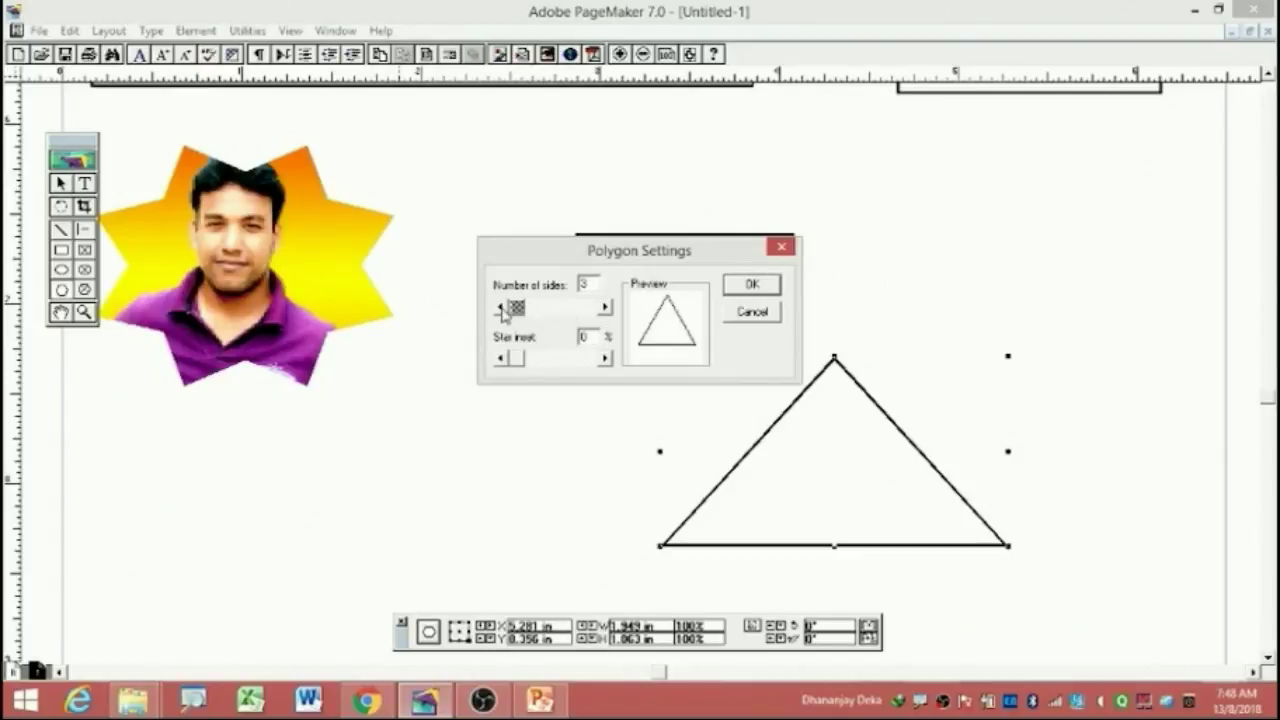
{"action": "left_click", "coordinate": [604, 307]}
{"action": "left_click", "coordinate": [605, 307]}
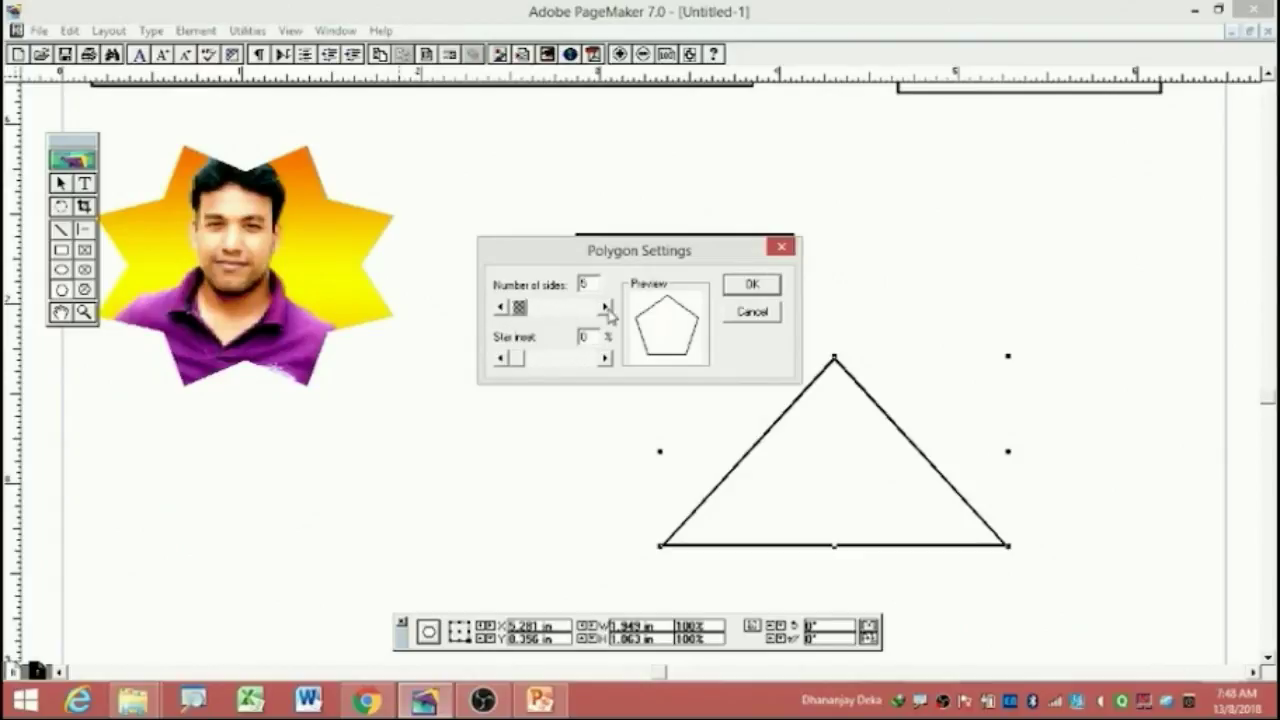
{"action": "left_click", "coordinate": [726, 285]}
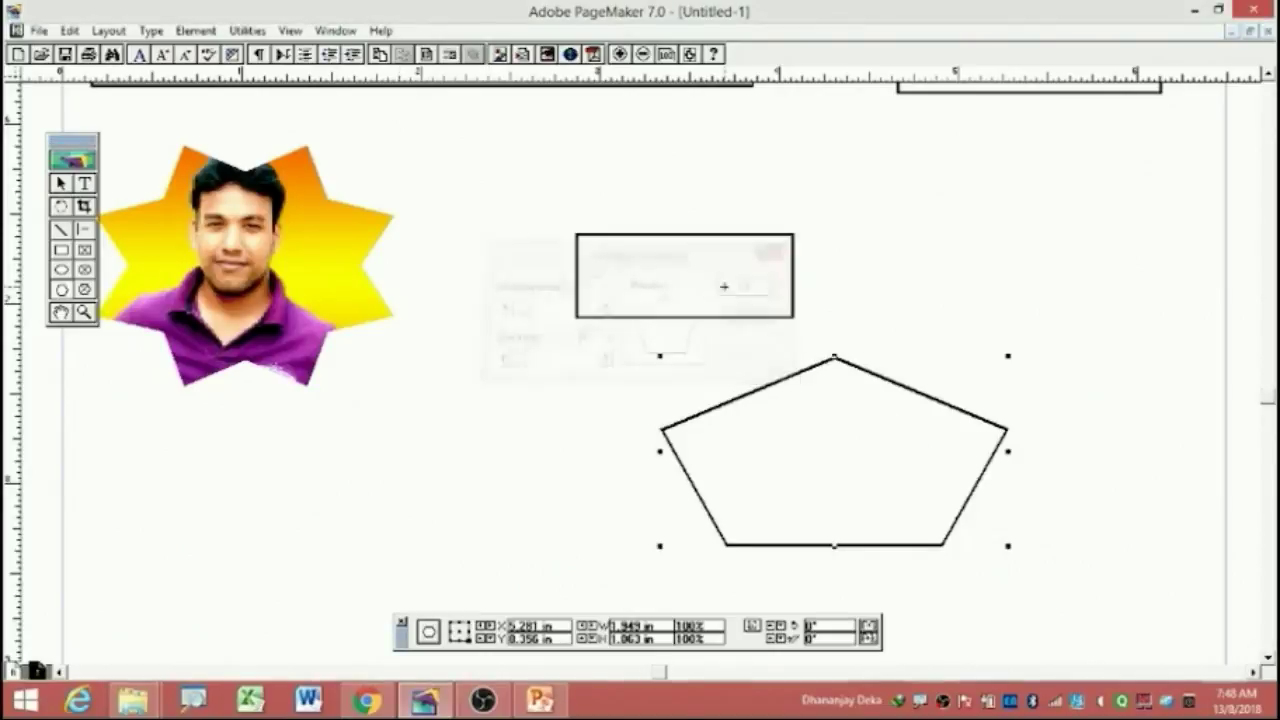
Raise the polygon's sides to six, then eight, turning it into an octagon.
{"action": "left_click", "coordinate": [196, 30]}
{"action": "left_click", "coordinate": [248, 379]}
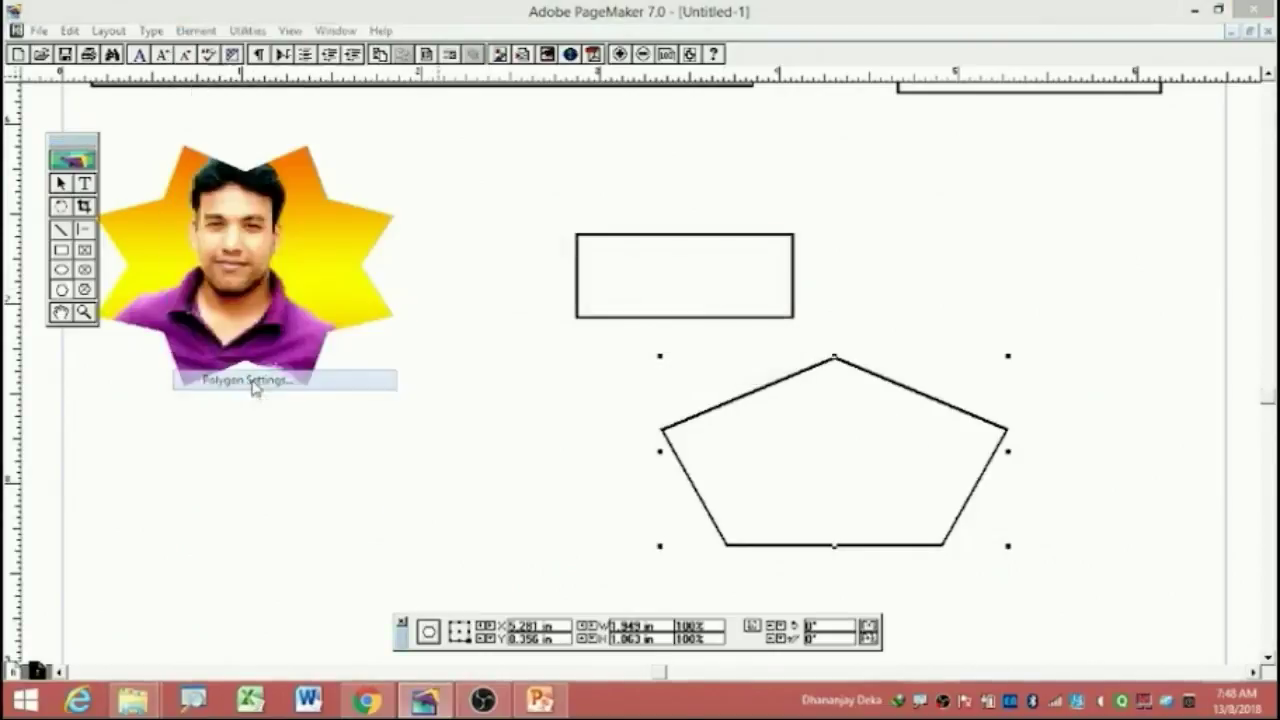
{"action": "left_click", "coordinate": [605, 308]}
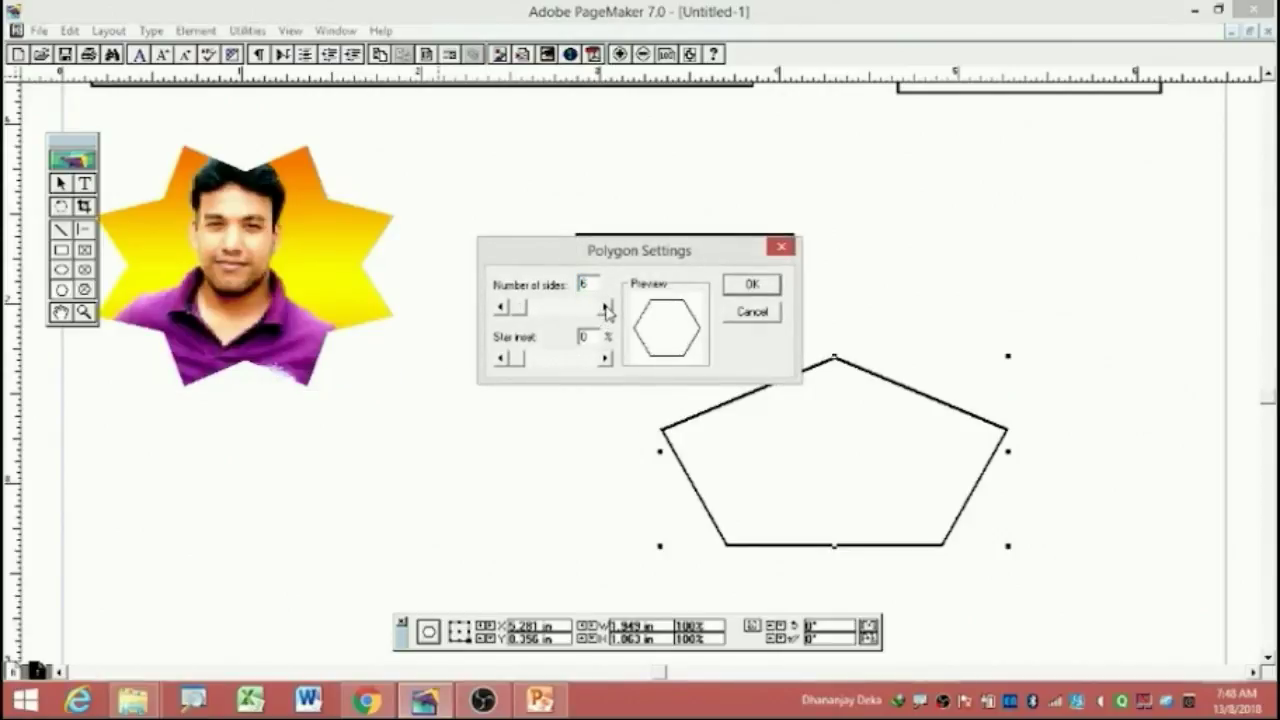
{"action": "left_click", "coordinate": [752, 284]}
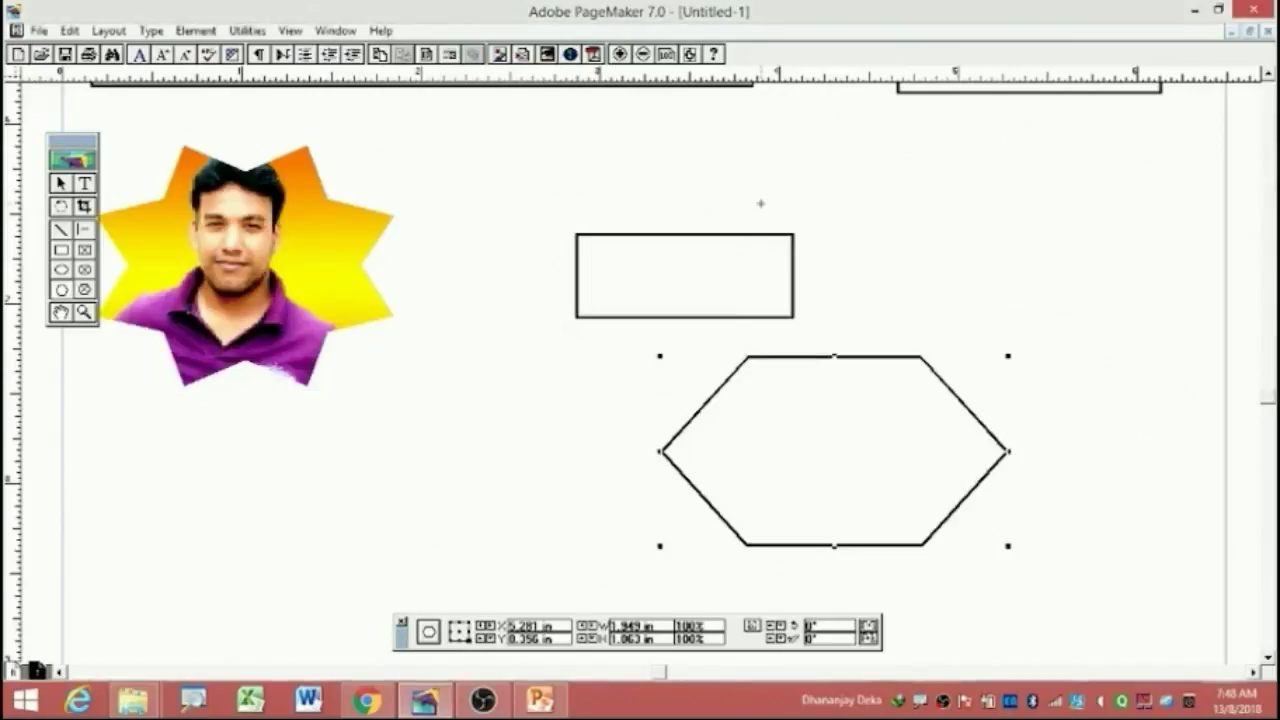
{"action": "left_click", "coordinate": [195, 30]}
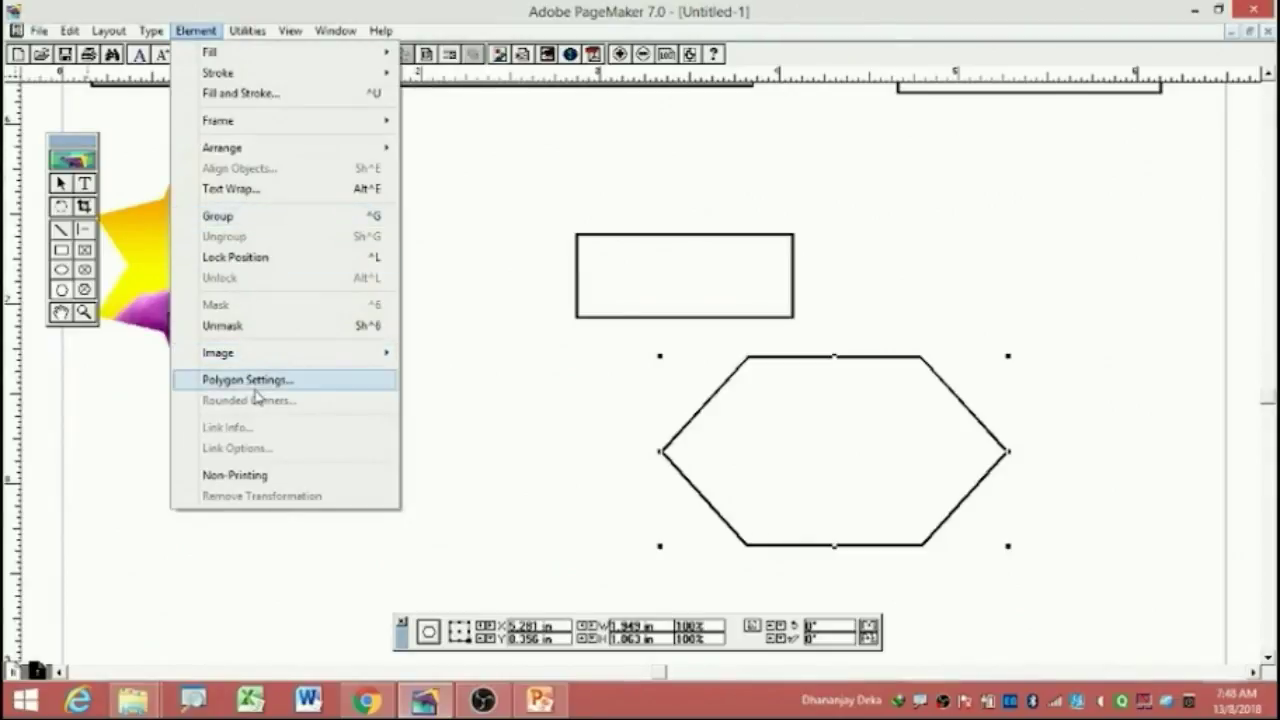
{"action": "left_click", "coordinate": [250, 379]}
{"action": "left_click", "coordinate": [605, 307]}
{"action": "left_click", "coordinate": [605, 307]}
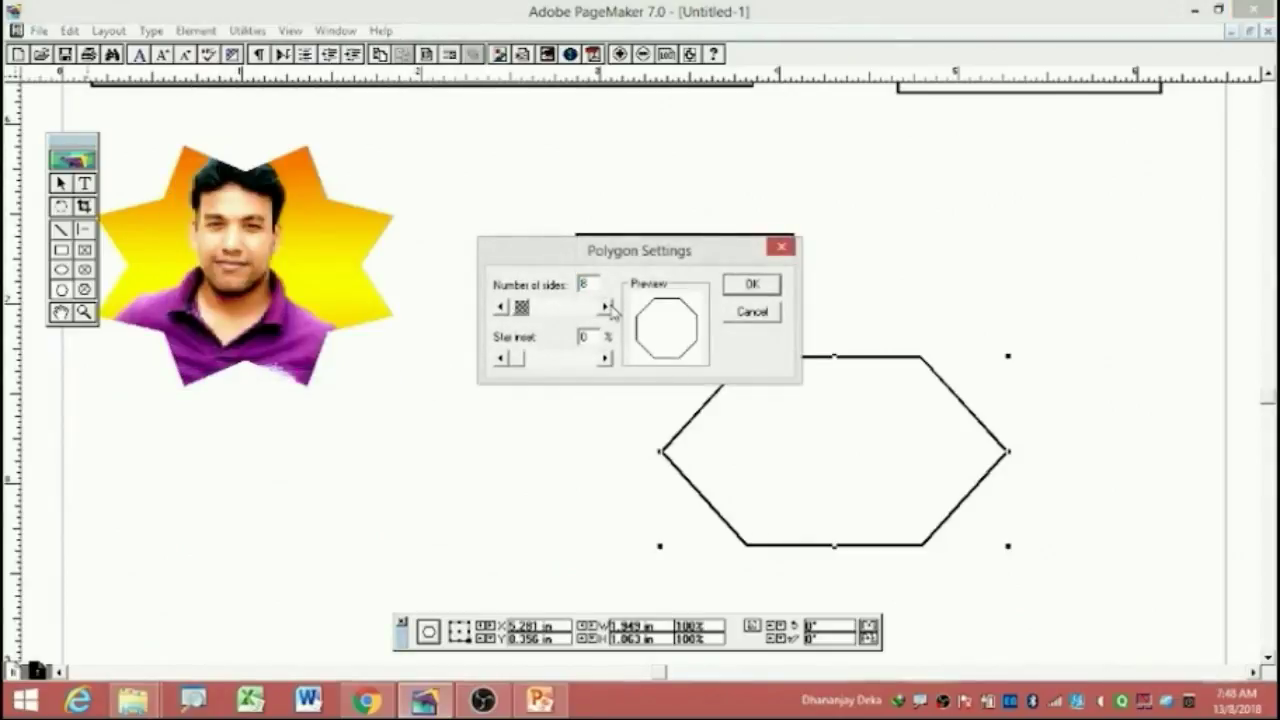
{"action": "left_click", "coordinate": [750, 284]}
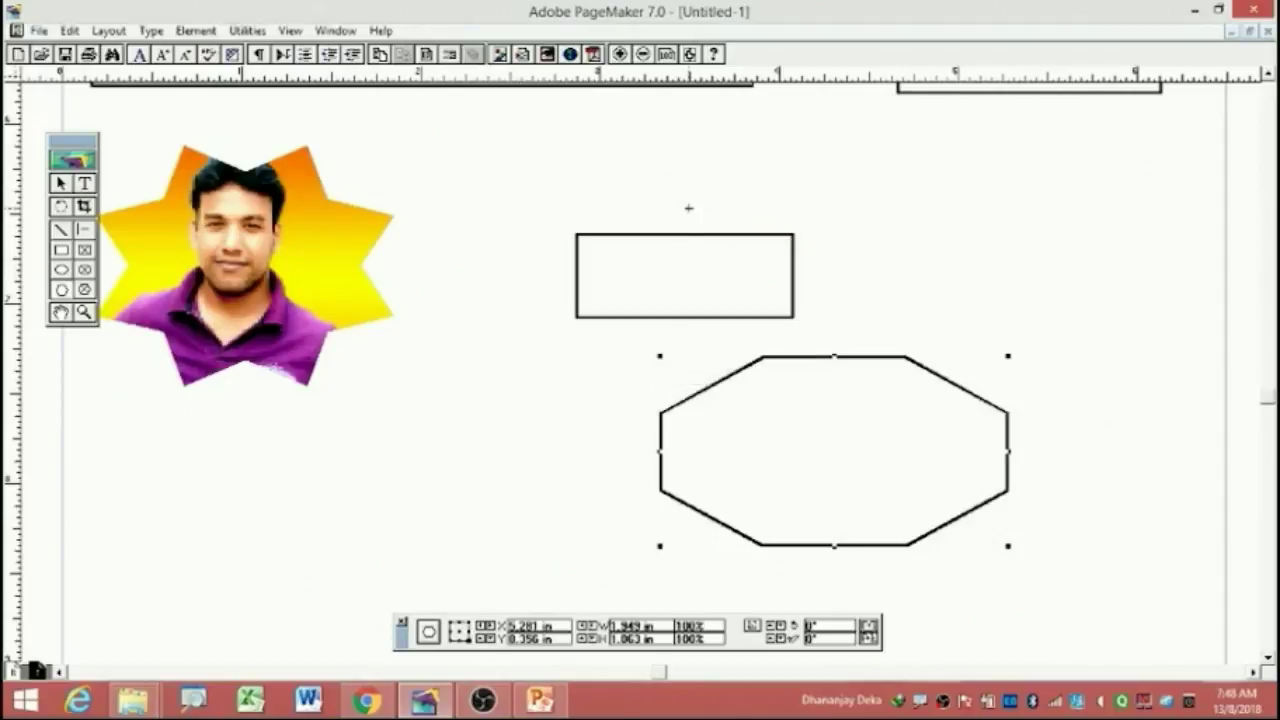
{"action": "left_click", "coordinate": [195, 30]}
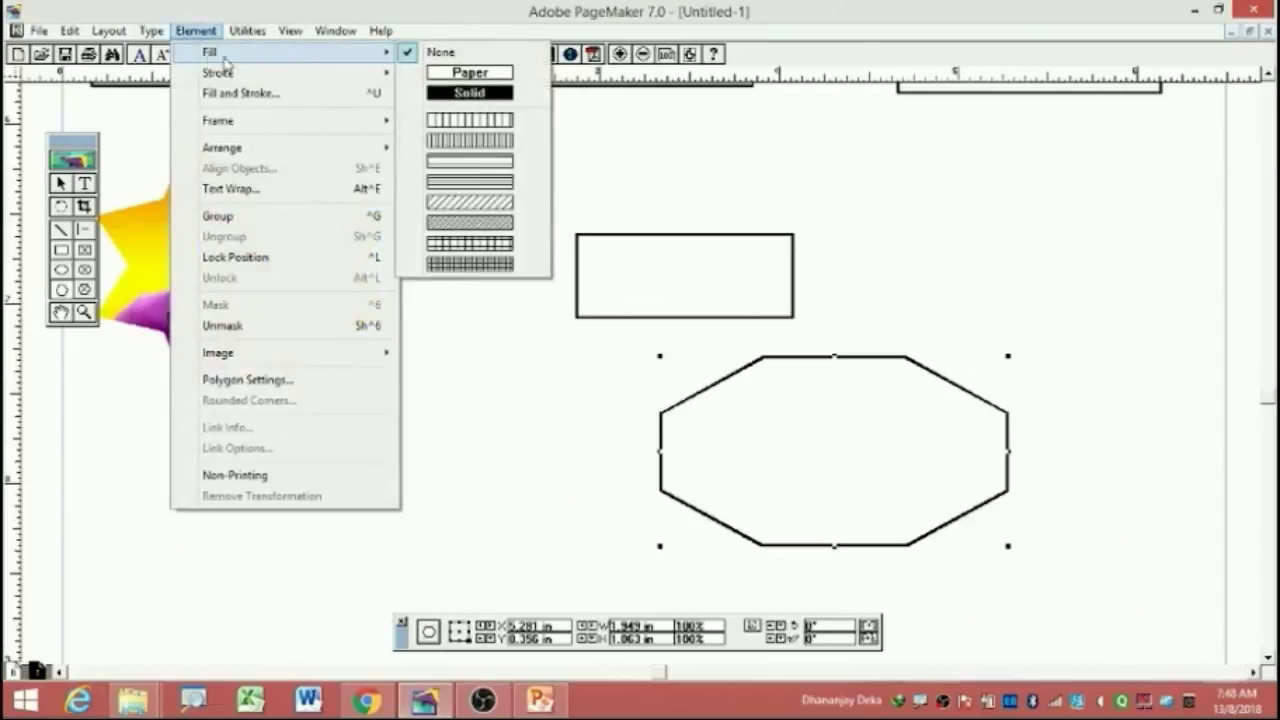
{"action": "mouse_move", "coordinate": [230, 52]}
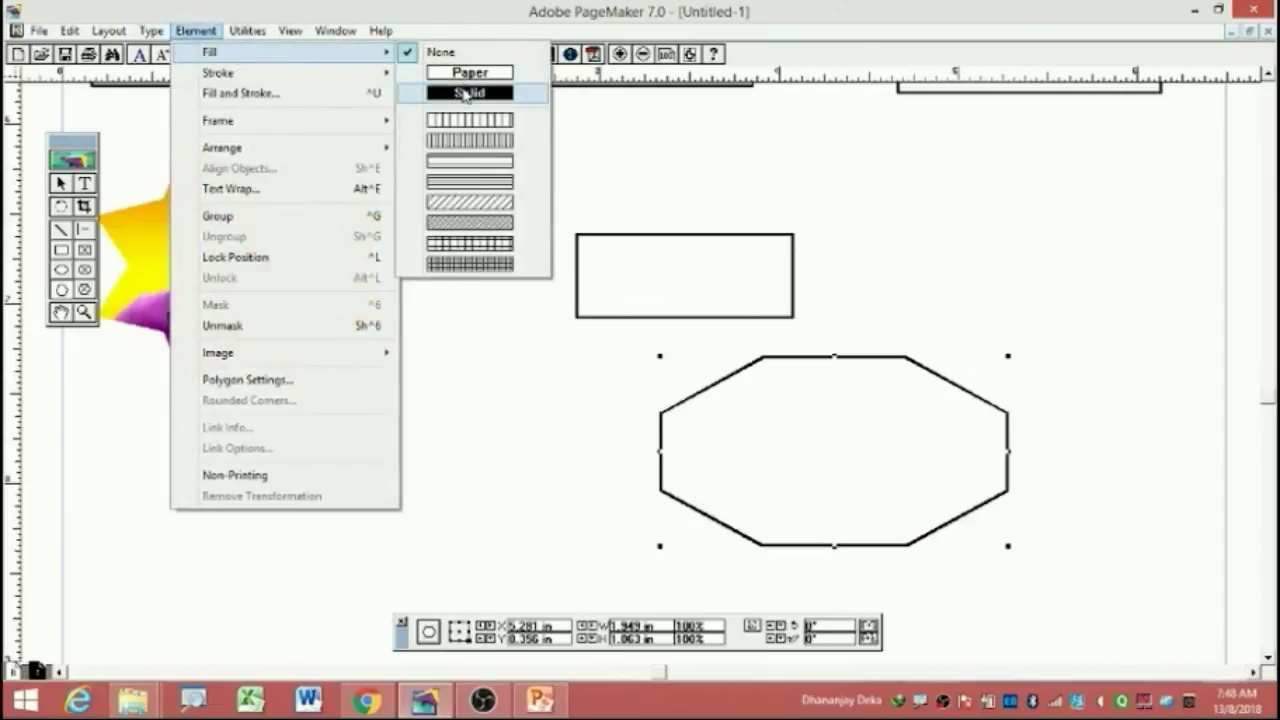
Fill the octagon solid and set its fill colour to Blue.
{"action": "left_click", "coordinate": [465, 93]}
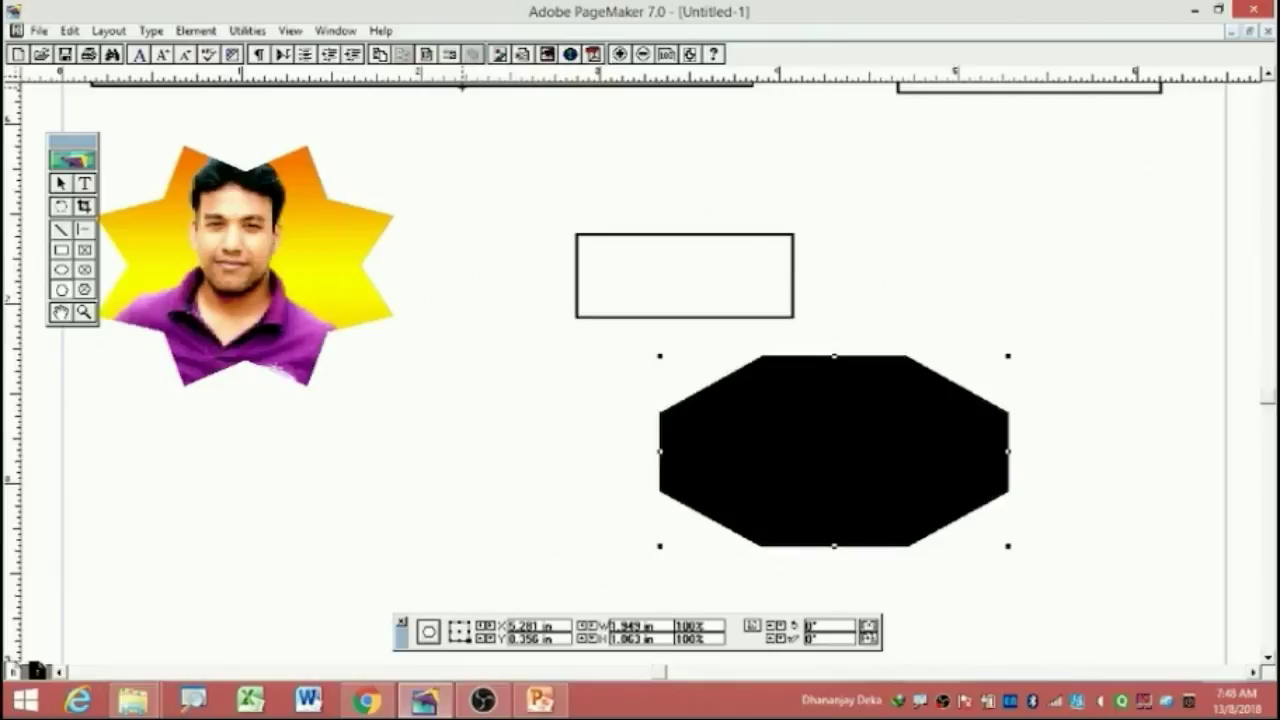
{"action": "left_click", "coordinate": [195, 30]}
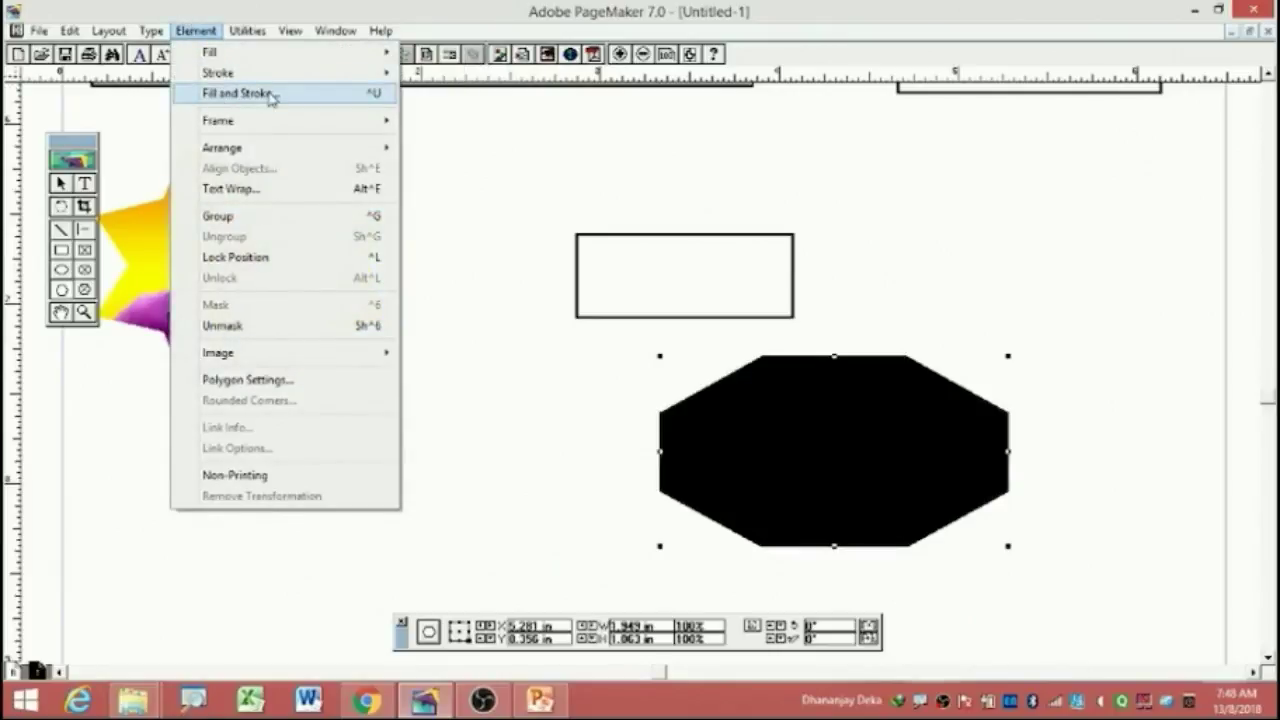
{"action": "left_click", "coordinate": [270, 95]}
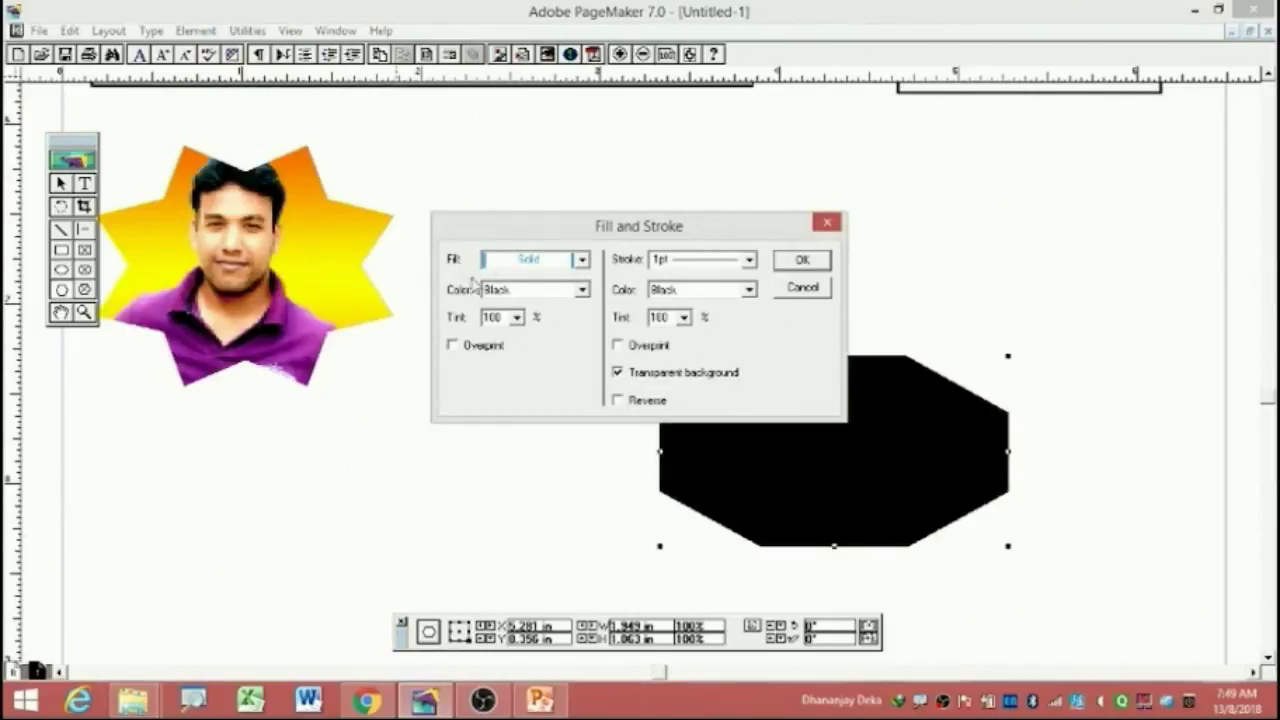
{"action": "left_click", "coordinate": [556, 290]}
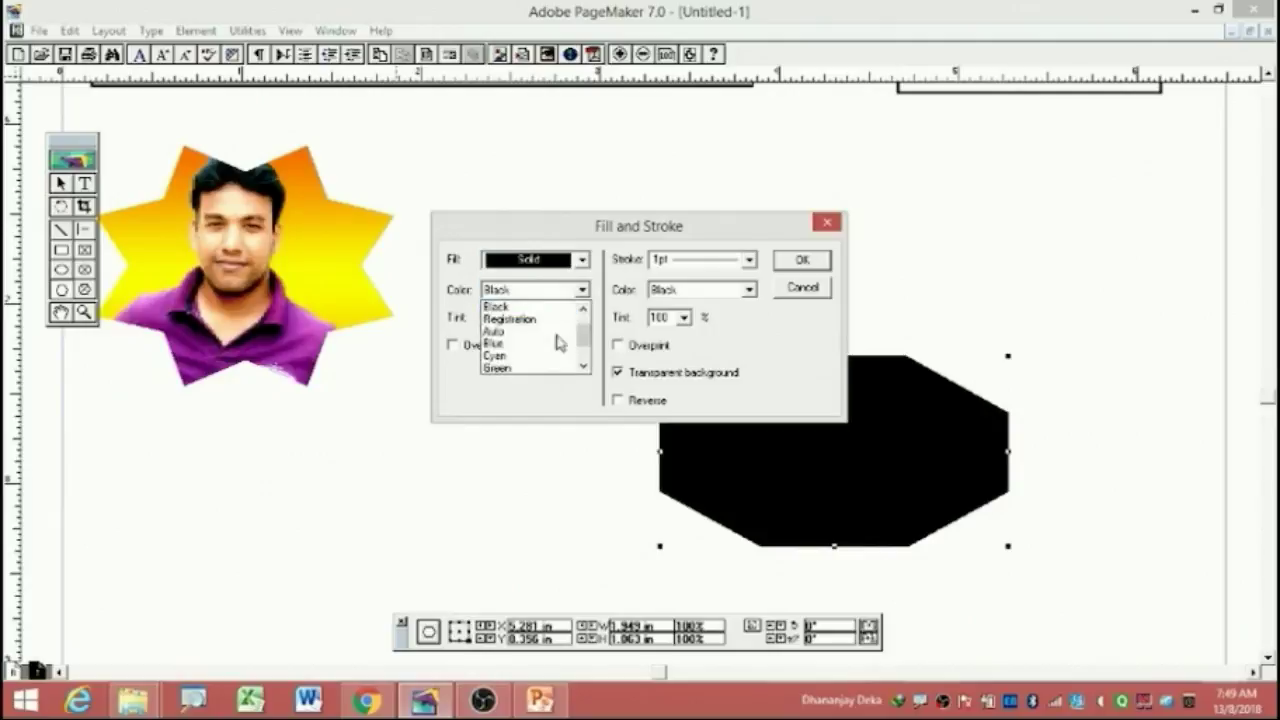
{"action": "left_click", "coordinate": [535, 344]}
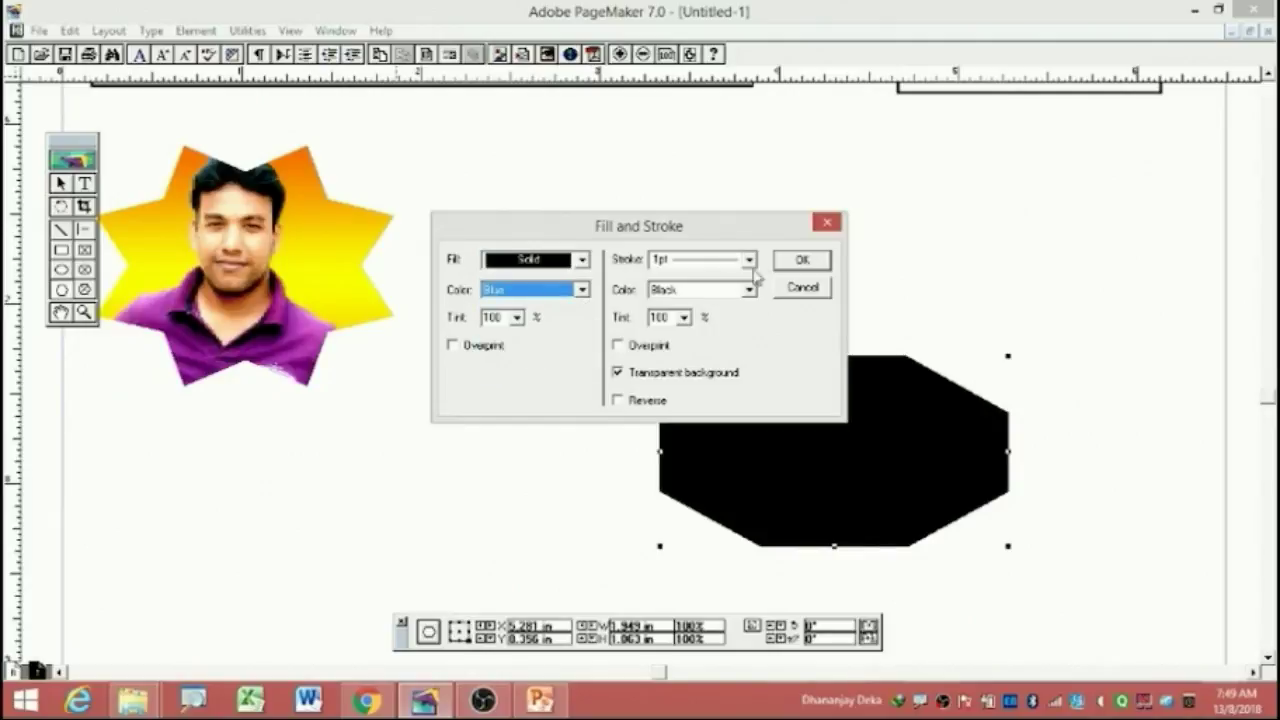
{"action": "left_click", "coordinate": [788, 264]}
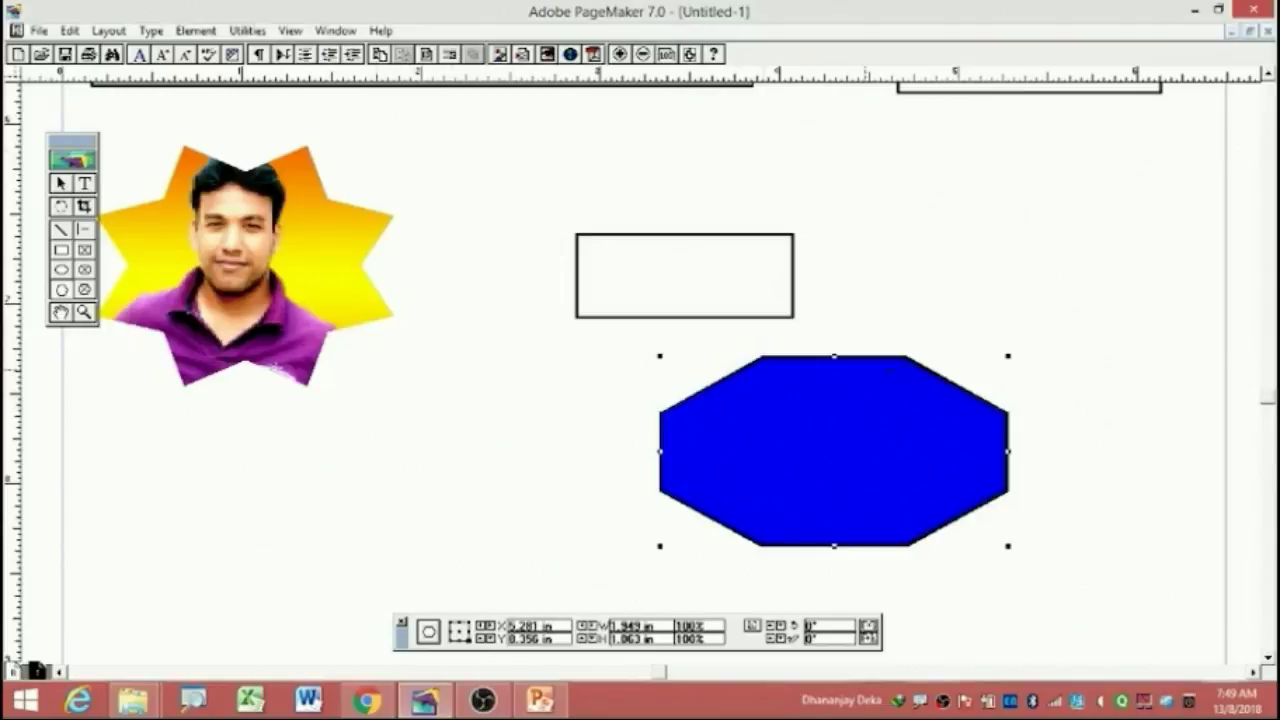
Set the octagon's stroke colour to Red in Fill and Stroke.
{"action": "left_click", "coordinate": [195, 30]}
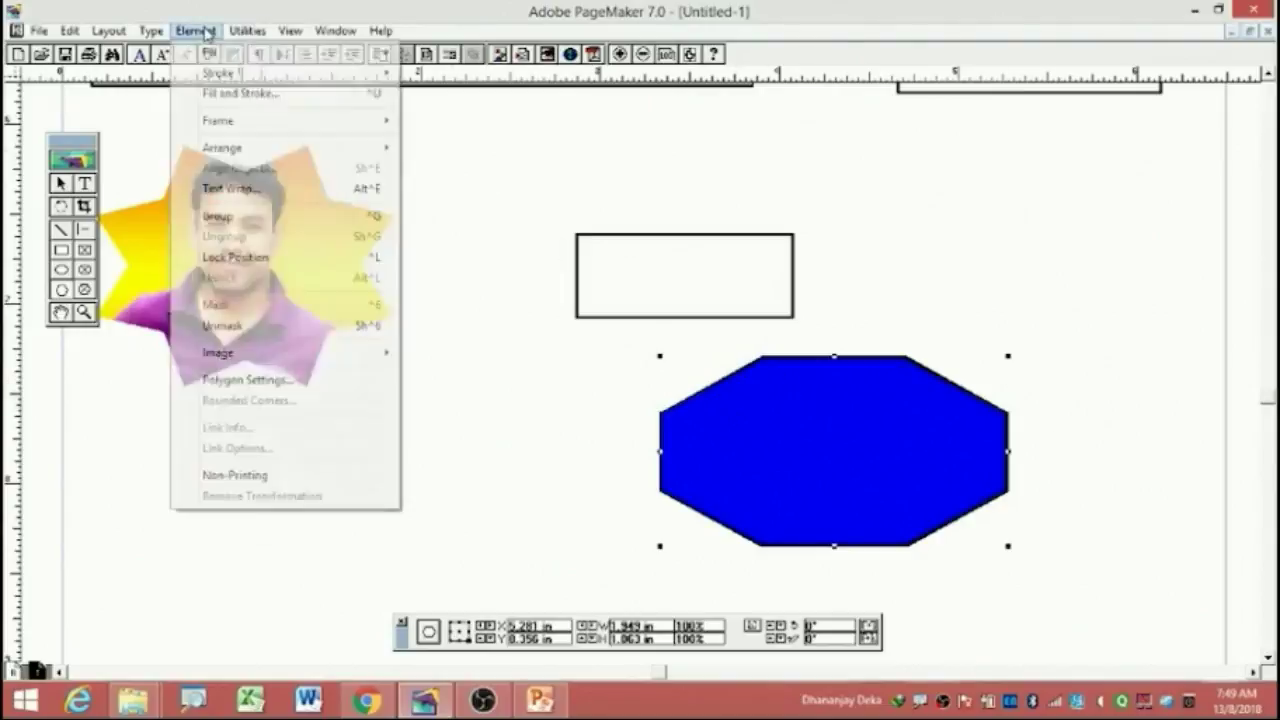
{"action": "left_click", "coordinate": [310, 100]}
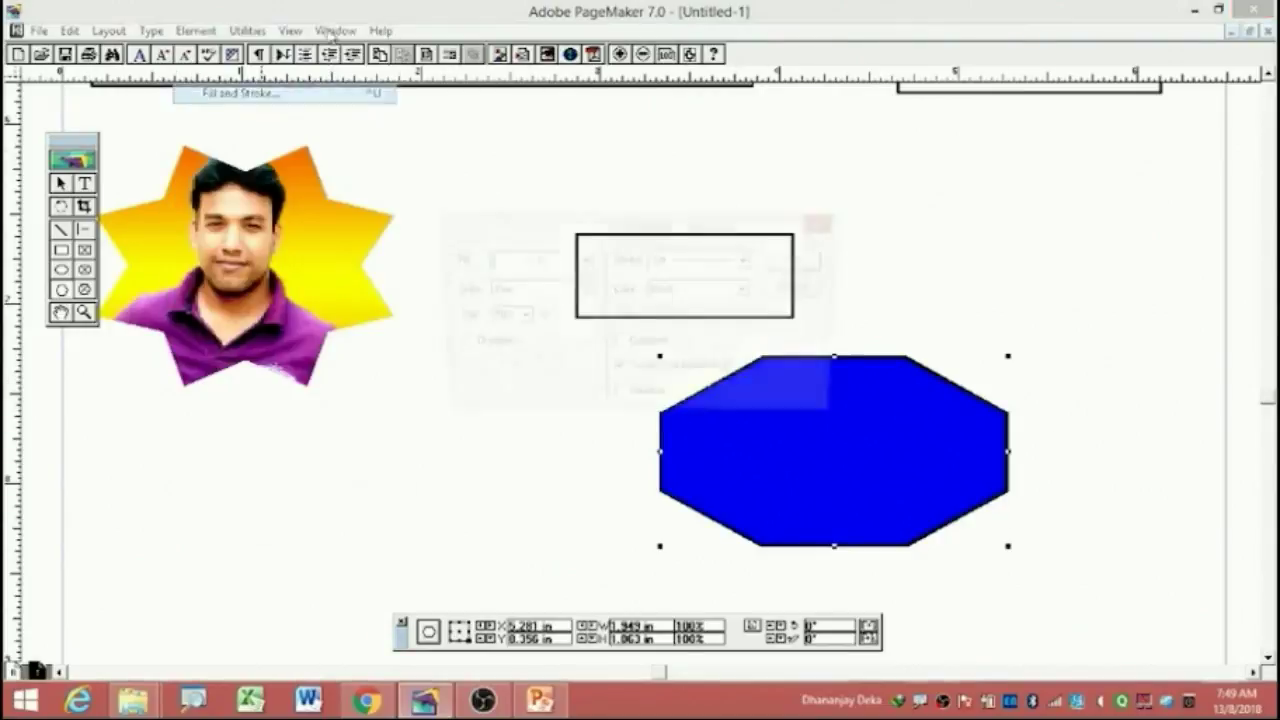
{"action": "left_click", "coordinate": [700, 289]}
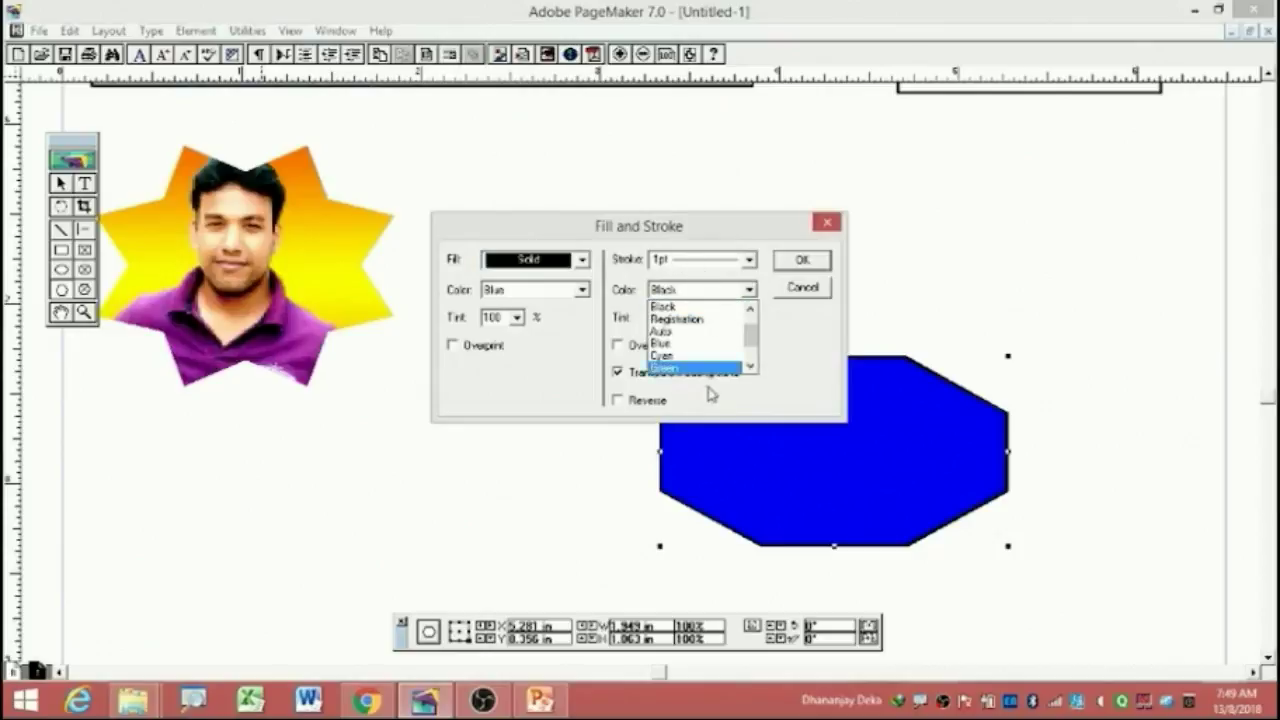
{"action": "left_click", "coordinate": [690, 355]}
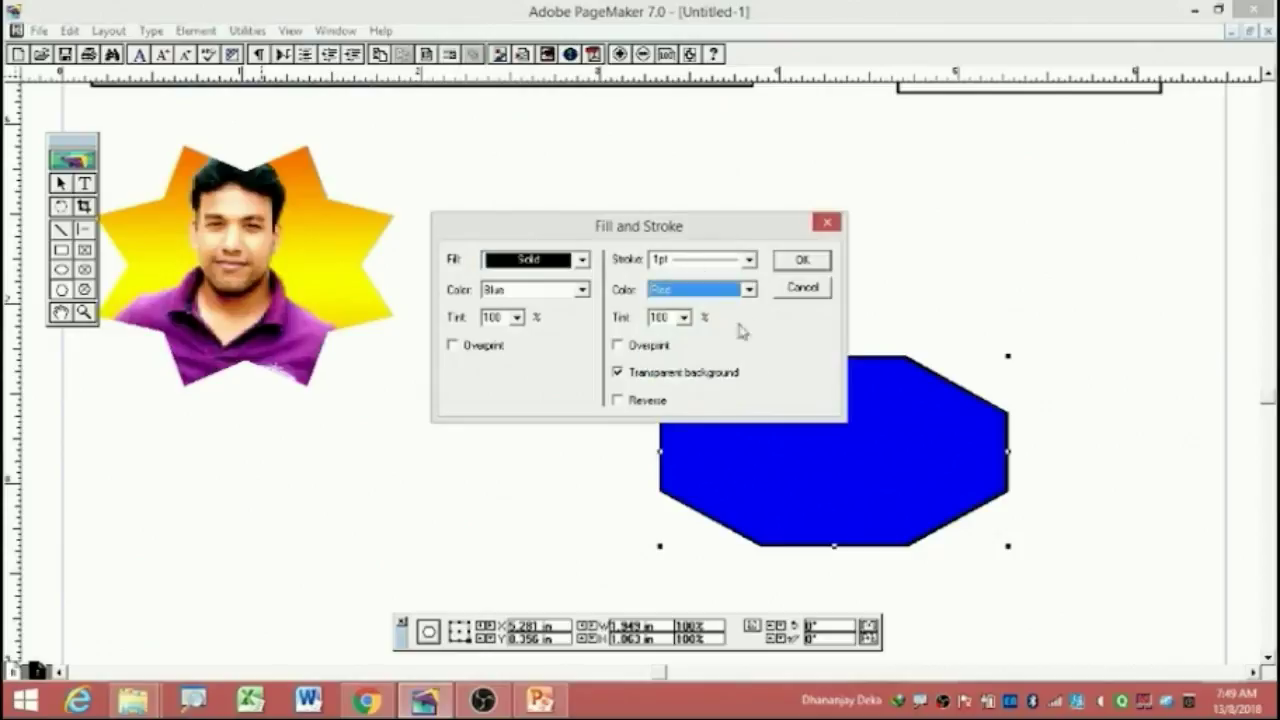
{"action": "left_click", "coordinate": [797, 262]}
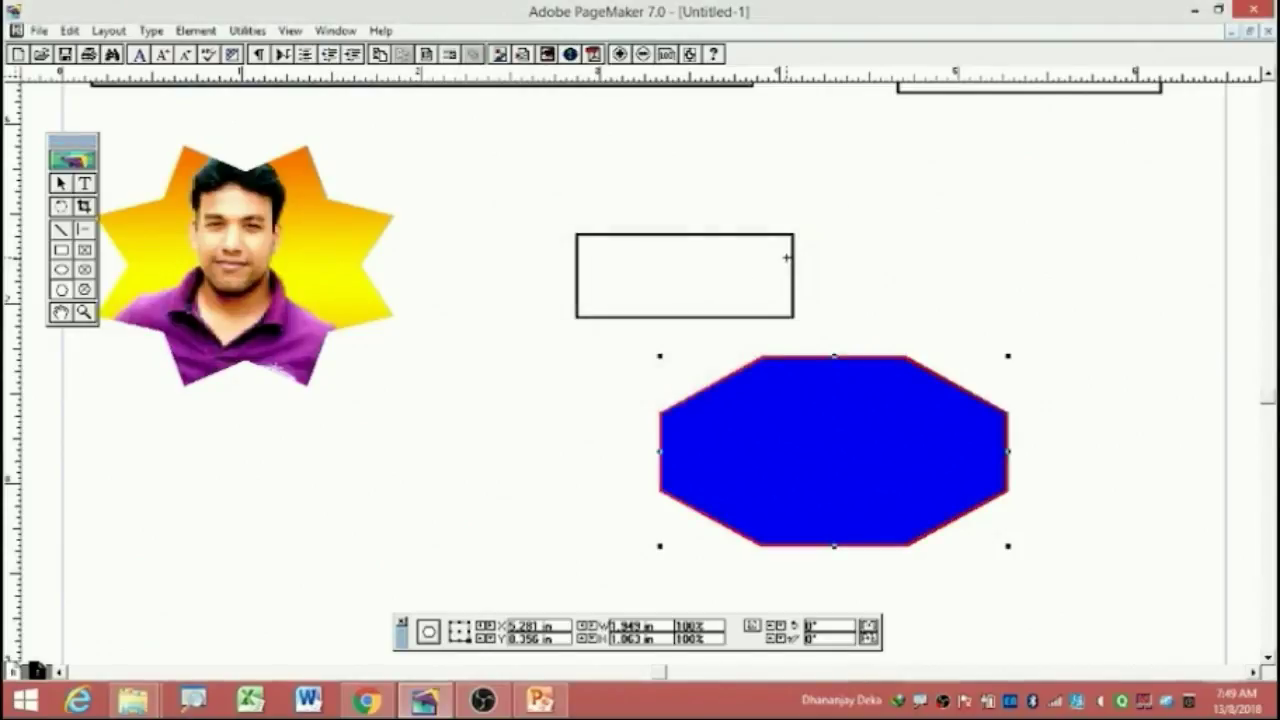
Reshape the rectangle to 1.851 by 0.344 in above the octagon and fill it solid black.
{"action": "left_click", "coordinate": [61, 183]}
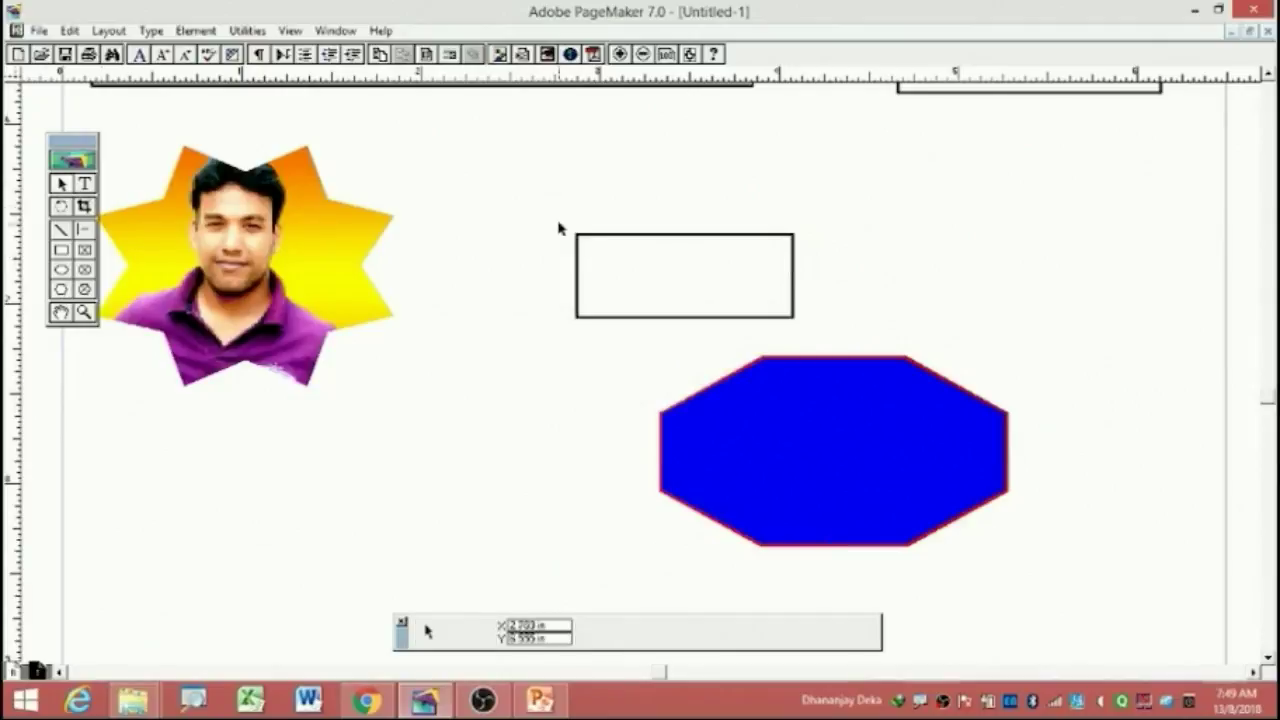
{"action": "left_click_drag", "start_coordinate": [603, 237], "coordinate": [509, 149]}
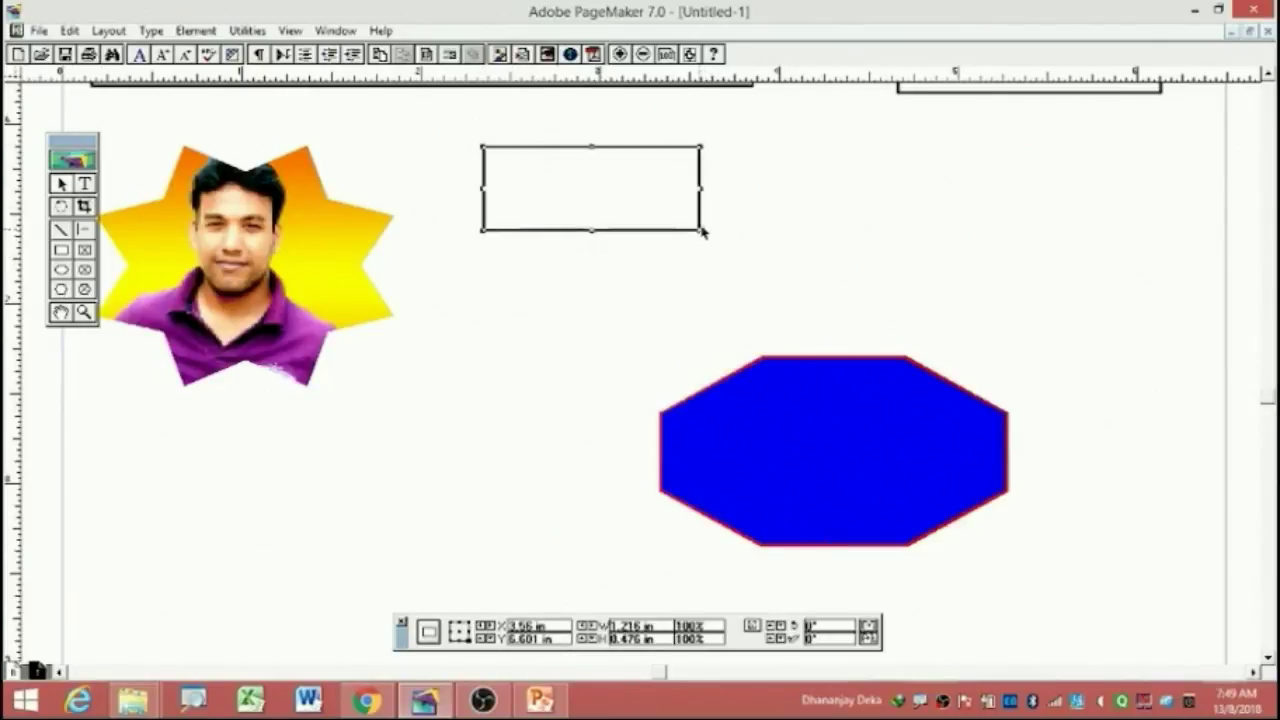
{"action": "left_click_drag", "start_coordinate": [701, 231], "coordinate": [815, 207]}
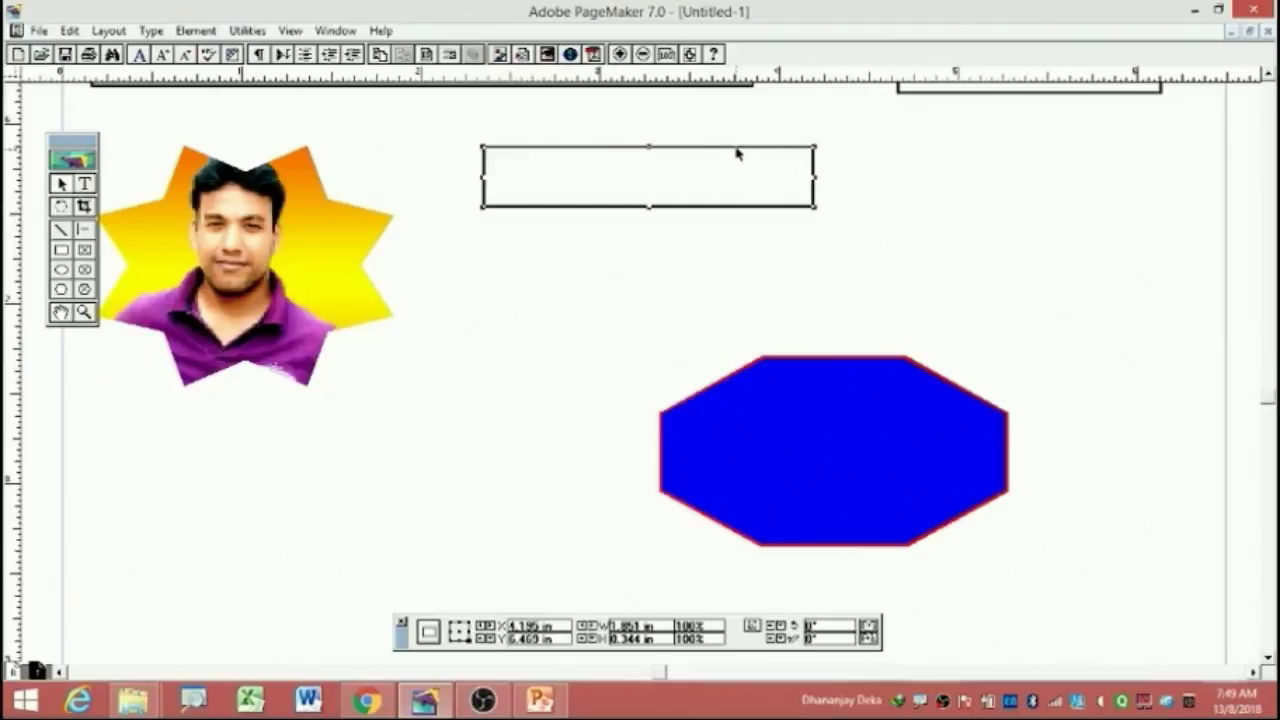
{"action": "left_click_drag", "start_coordinate": [737, 153], "coordinate": [757, 183]}
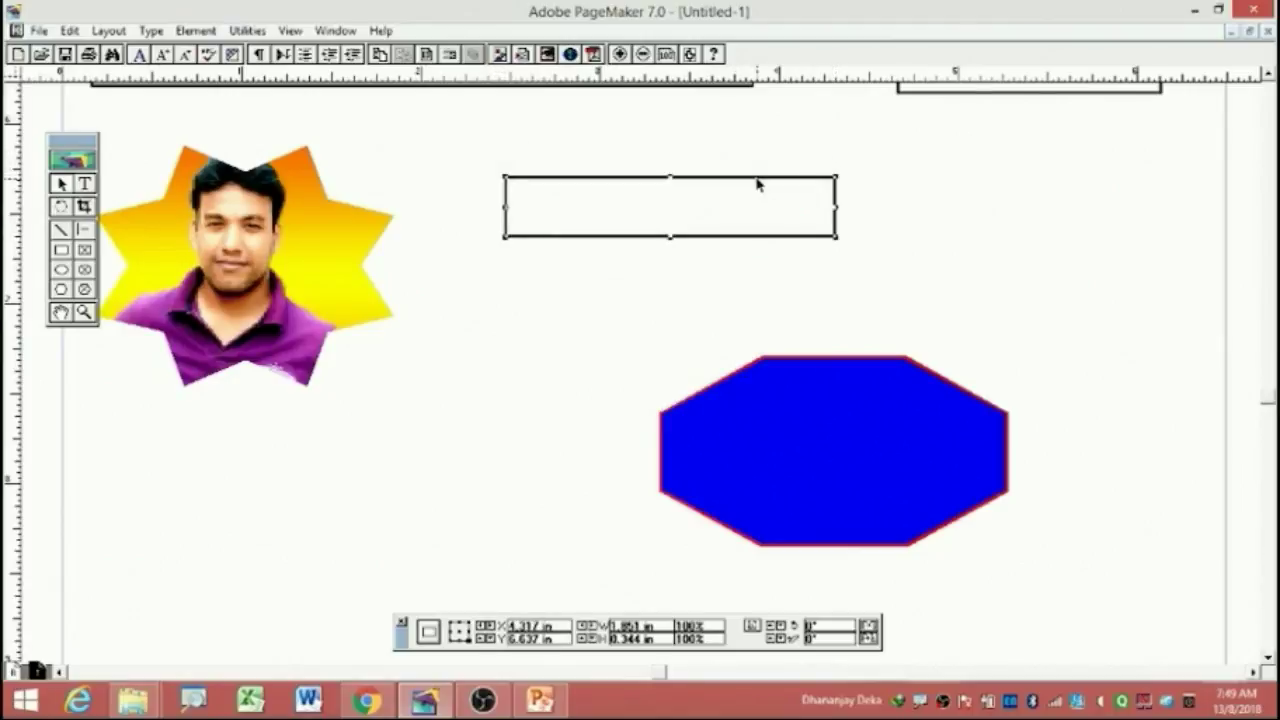
{"action": "left_click", "coordinate": [195, 30]}
{"action": "mouse_move", "coordinate": [210, 52]}
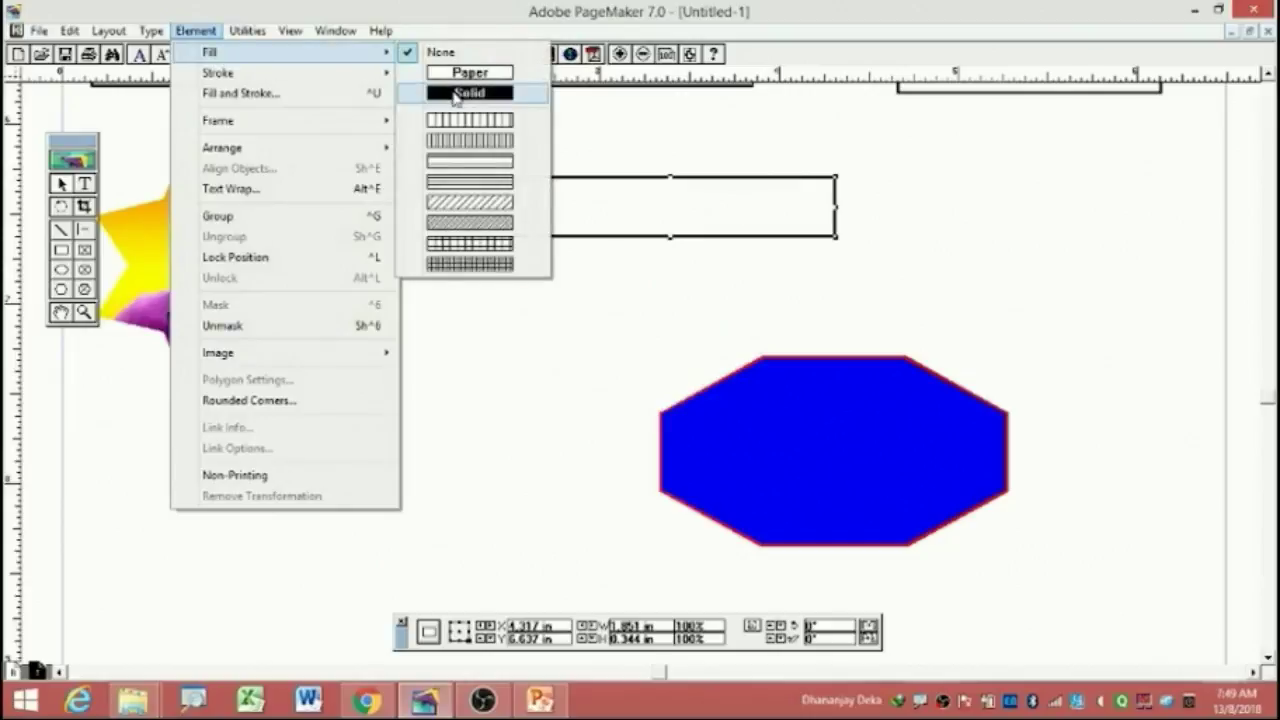
{"action": "left_click", "coordinate": [455, 93]}
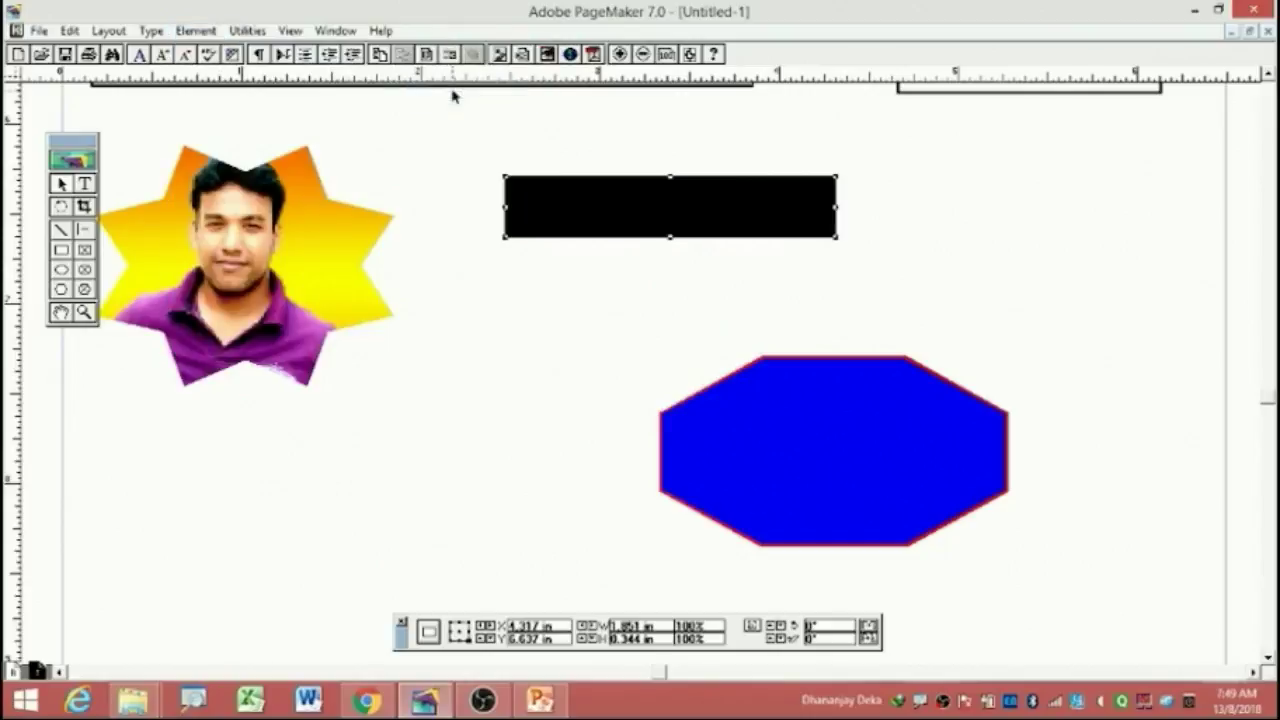
{"action": "left_click", "coordinate": [85, 184]}
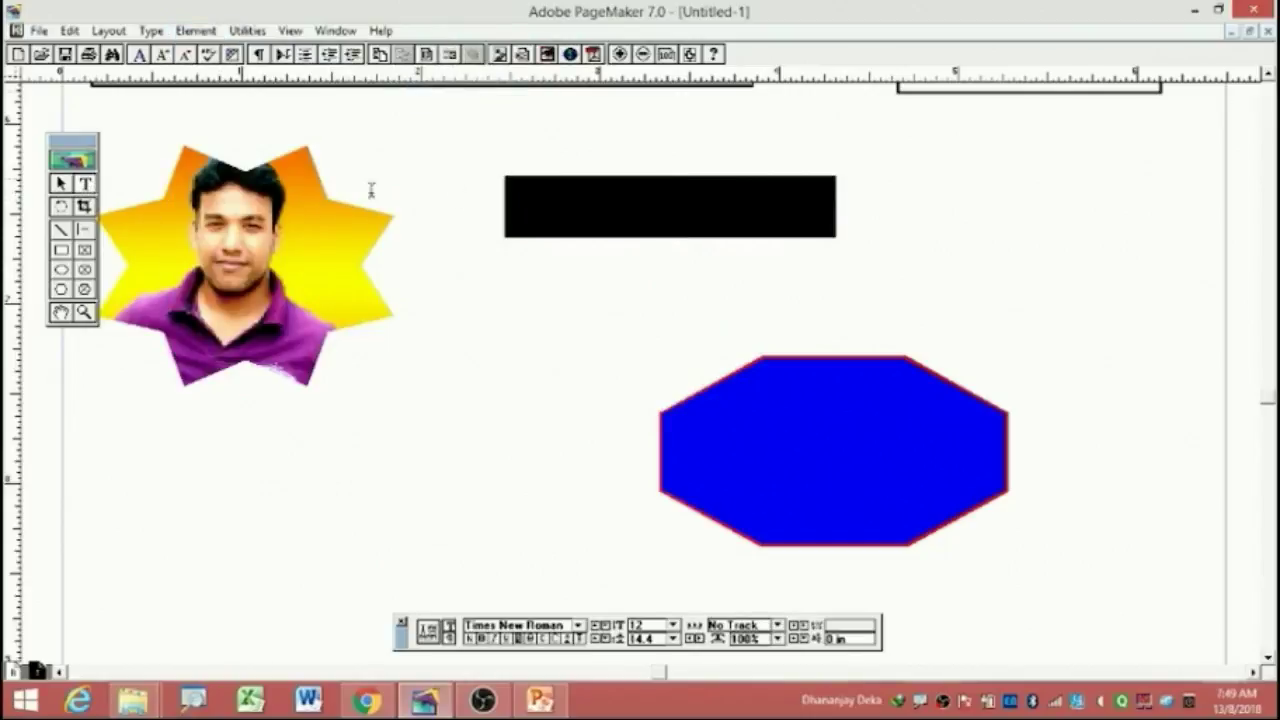
Drag a text frame across the black bar and erase the stray characters typed into it.
{"action": "left_click_drag", "start_coordinate": [511, 177], "coordinate": [830, 230]}
{"action": "type", "text": "Dhanan"}
{"action": "key", "text": "BackSpace"}
{"action": "key", "text": "BackSpace"}
{"action": "key", "text": "BackSpace"}
{"action": "key", "text": "BackSpace"}
{"action": "mouse_move", "coordinate": [543, 585]}
{"action": "left_mouse_down"}
{"action": "mouse_move", "coordinate": [606, 598]}
{"action": "mouse_move", "coordinate": [423, 565]}
{"action": "left_mouse_up"}
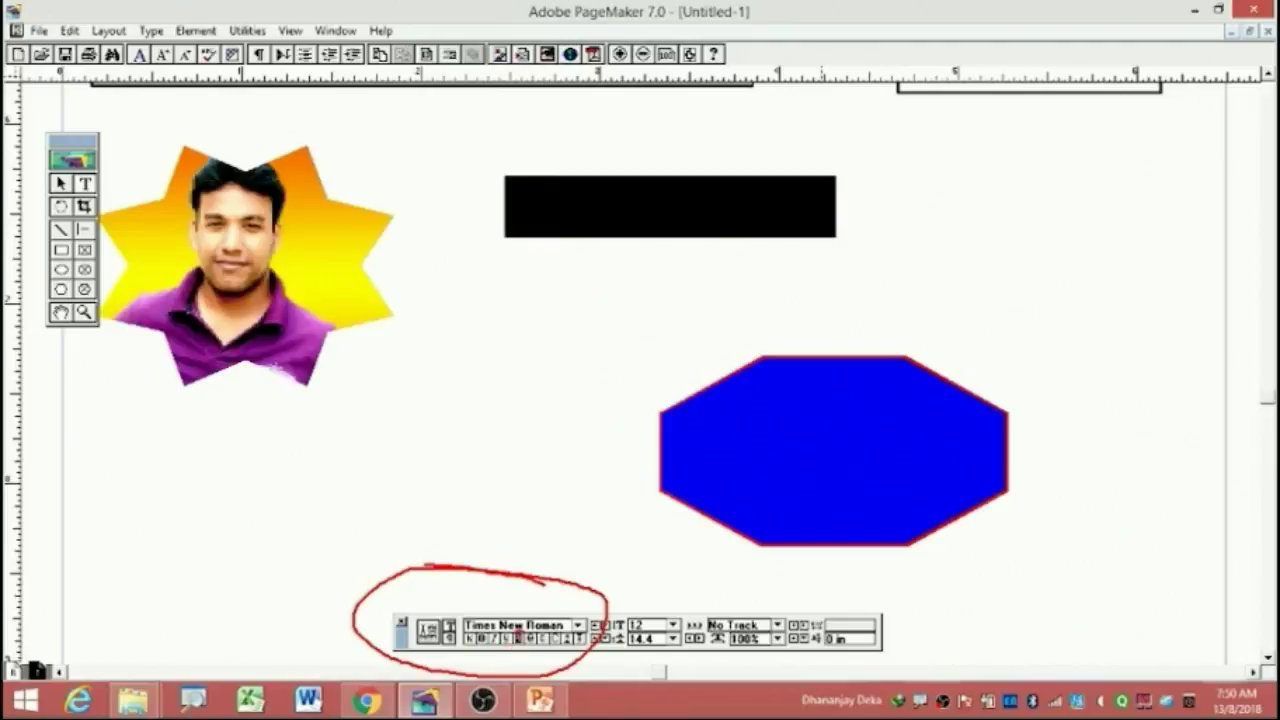
{"action": "left_click_drag", "start_coordinate": [542, 401], "coordinate": [526, 572]}
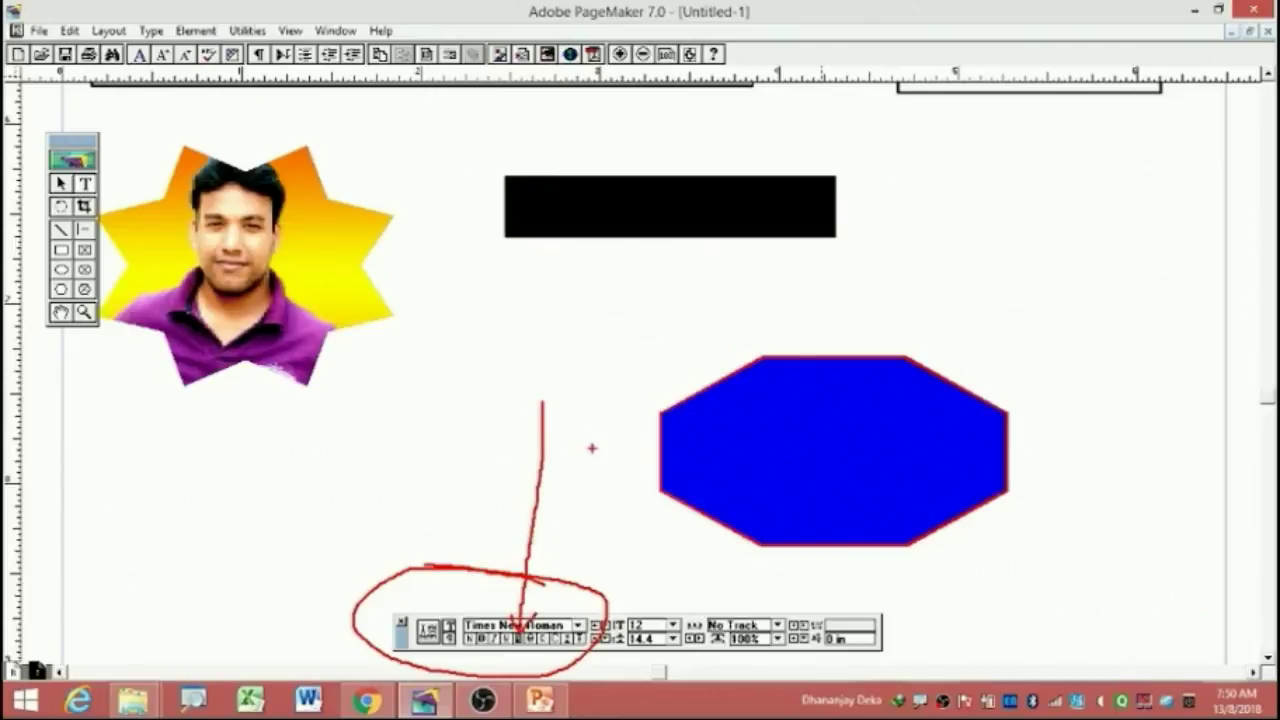
Type the caption 'Smart Computer' in the text frame and select all of it.
{"action": "key", "text": "Escape"}
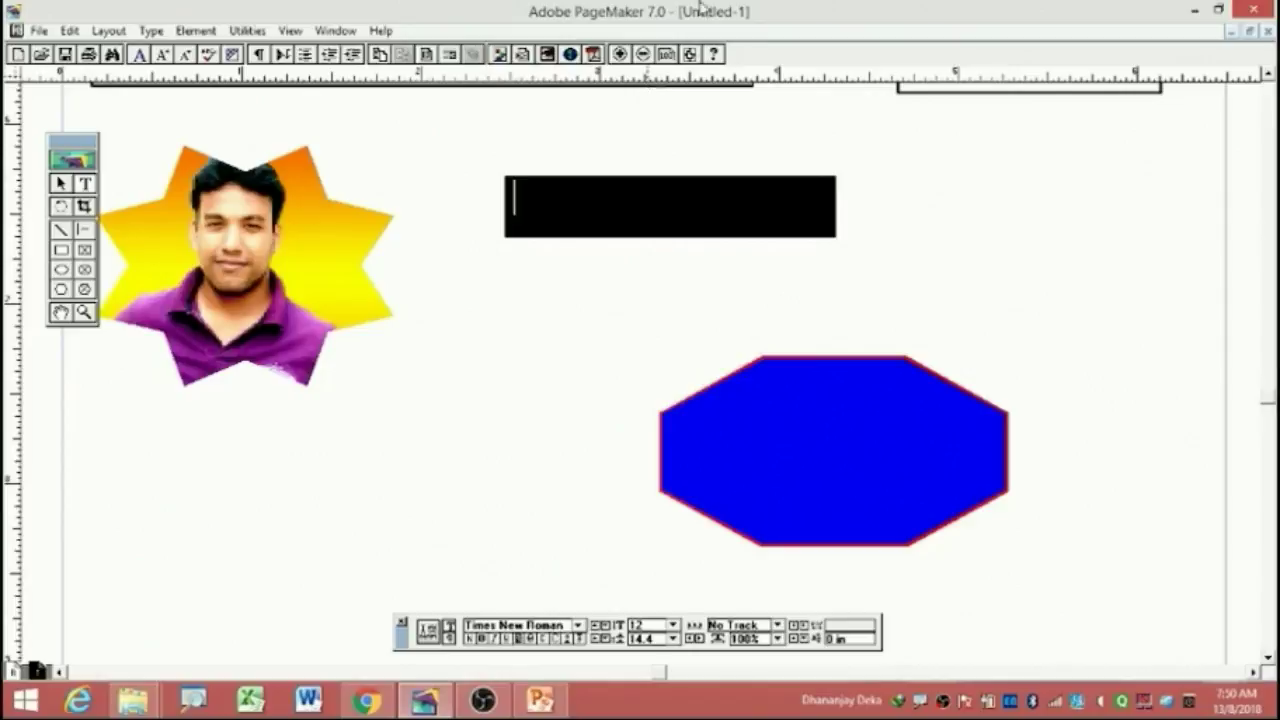
{"action": "type", "text": "S"}
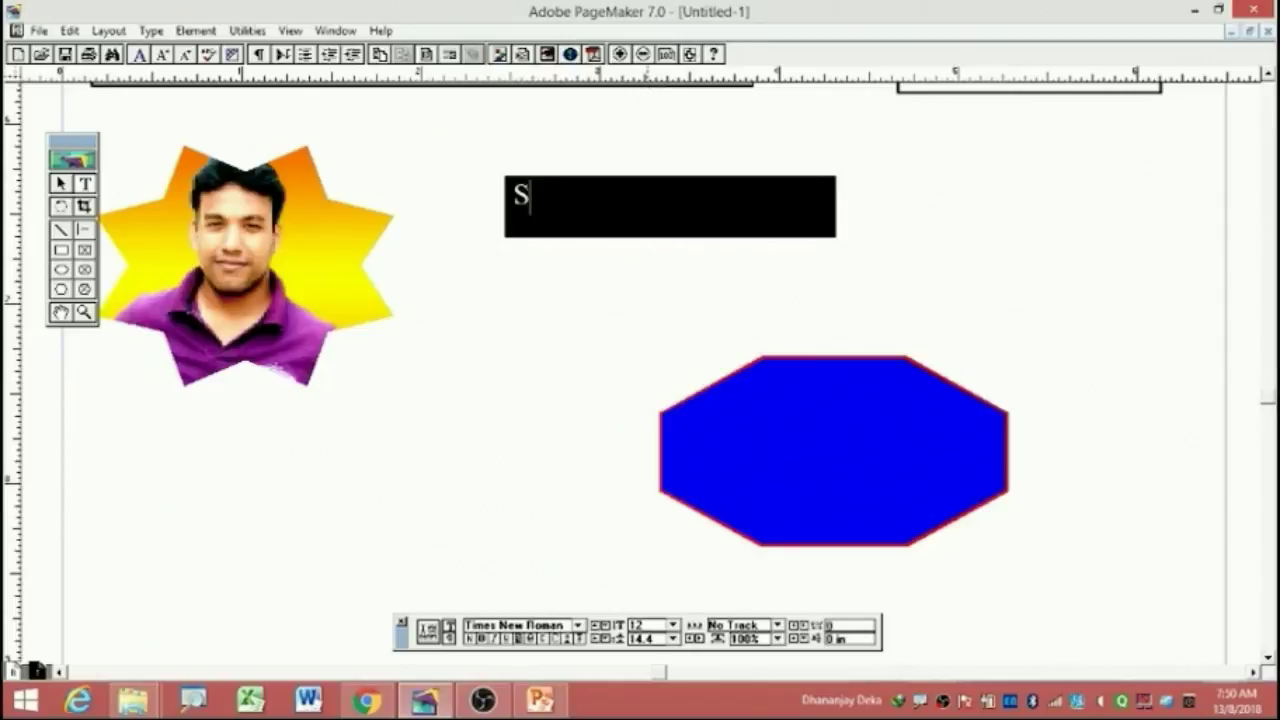
{"action": "type", "text": "mart"}
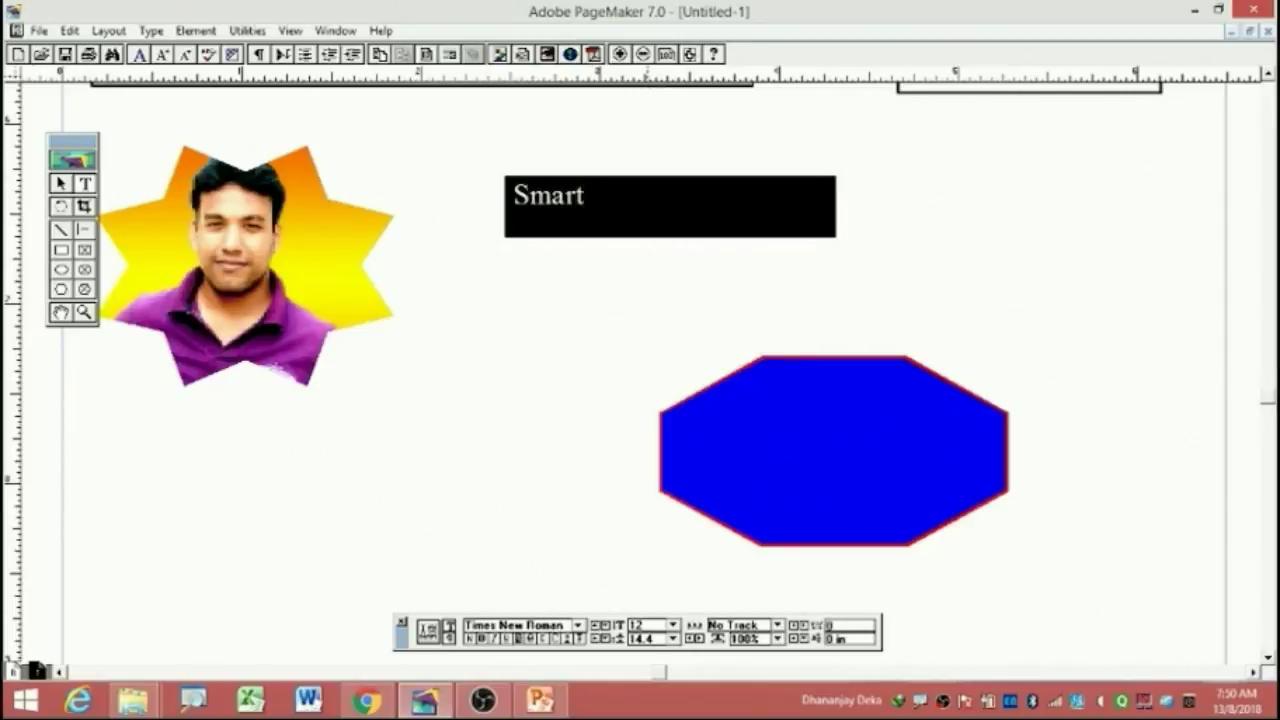
{"action": "type", "text": " Comp"}
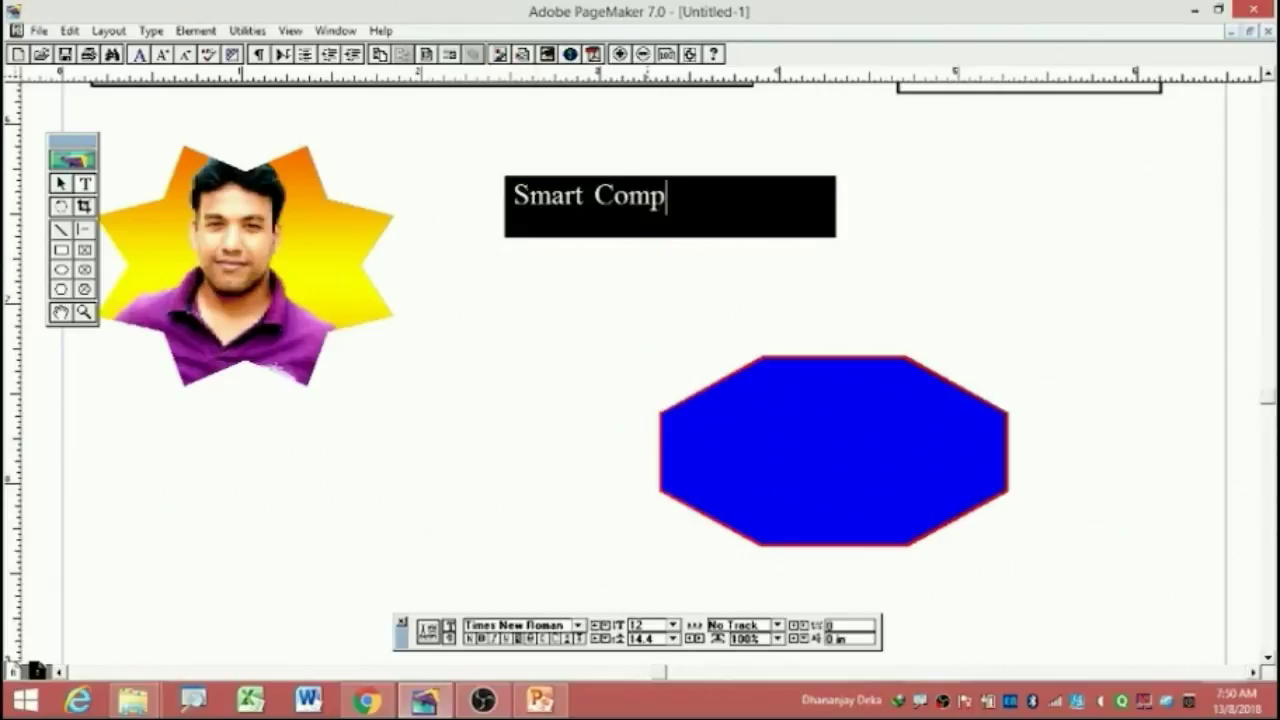
{"action": "type", "text": "uter"}
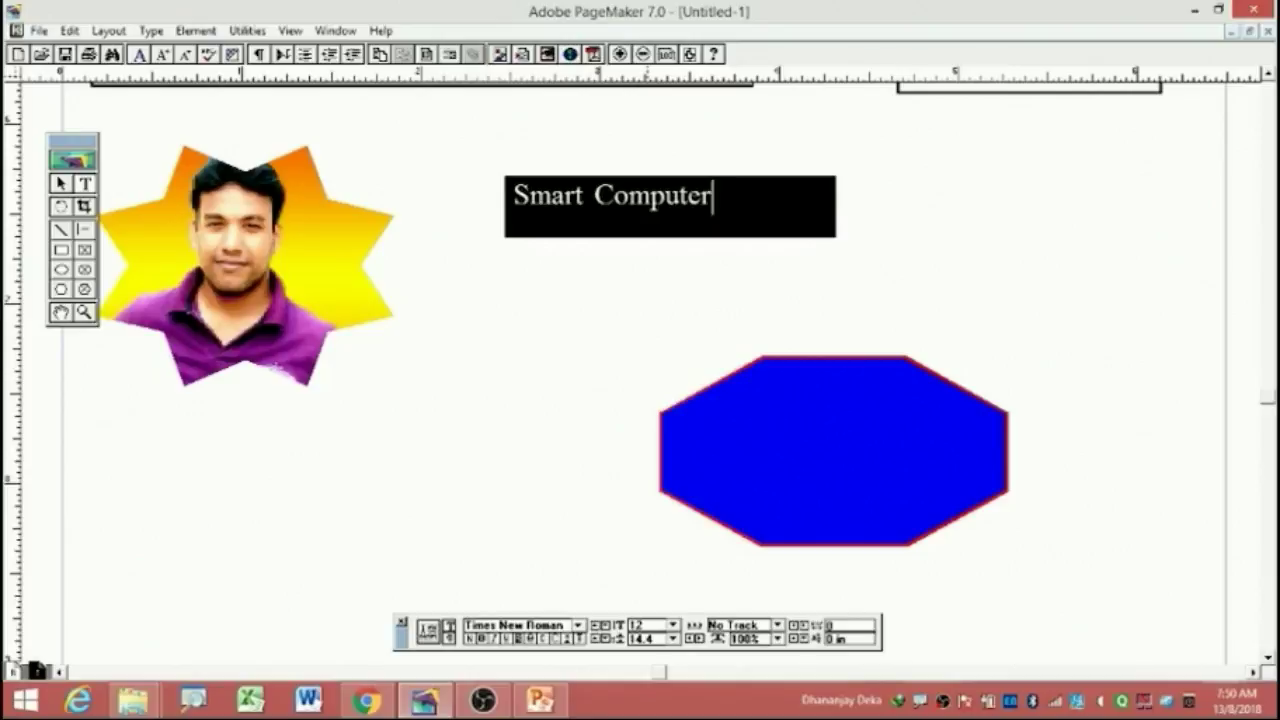
{"action": "key", "text": "ctrl+a"}
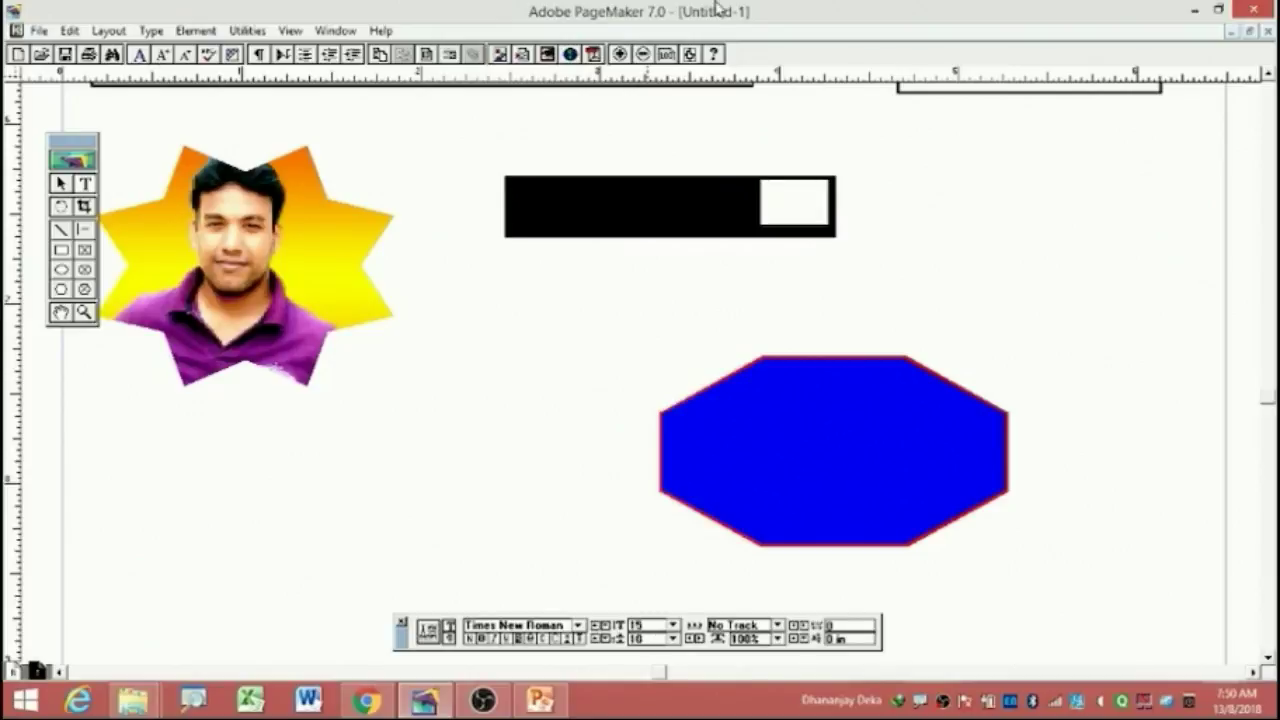
Select the 'Smart Computer' text block and position it on the black bar.
{"action": "left_click", "coordinate": [61, 183]}
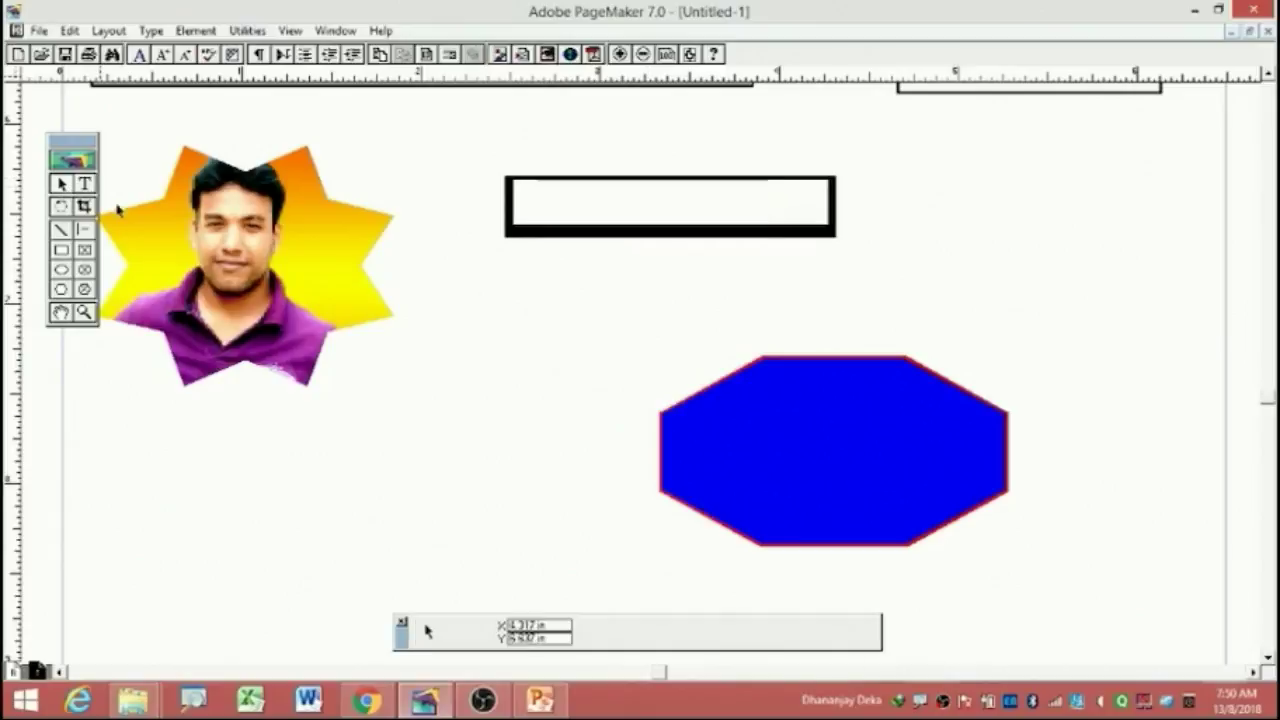
{"action": "left_click", "coordinate": [665, 207]}
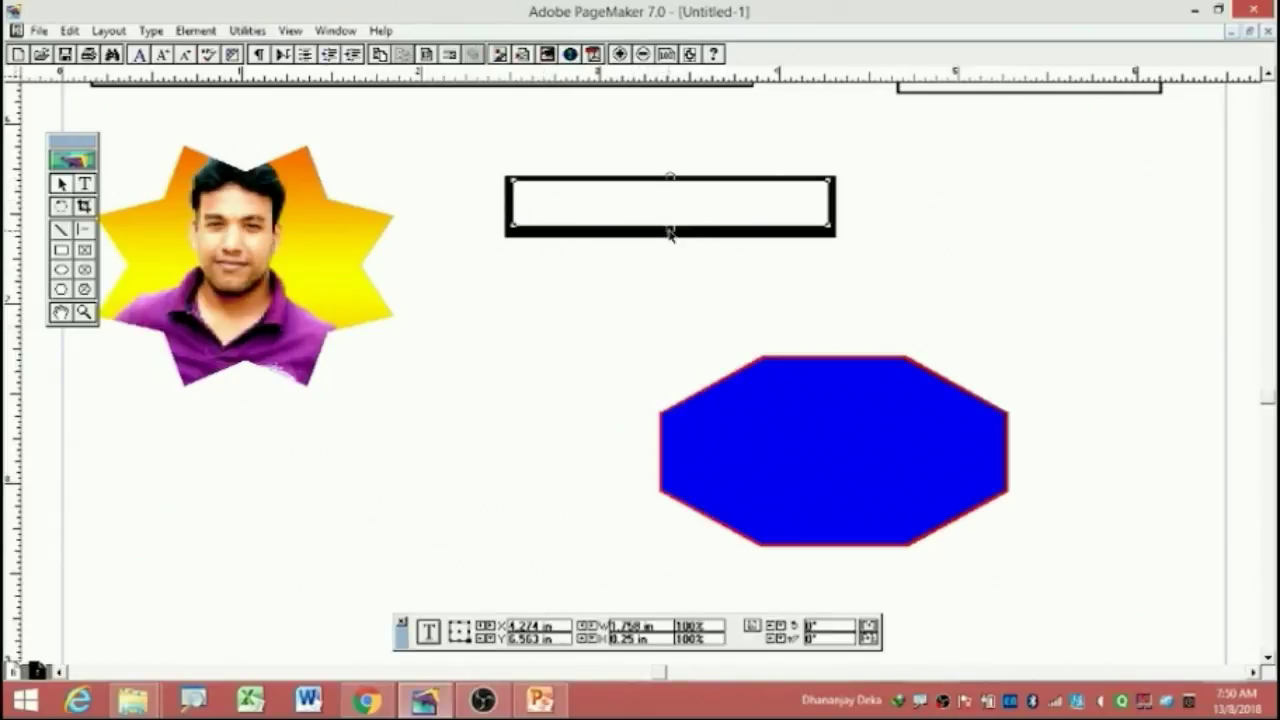
{"action": "left_click_drag", "start_coordinate": [670, 232], "coordinate": [670, 234]}
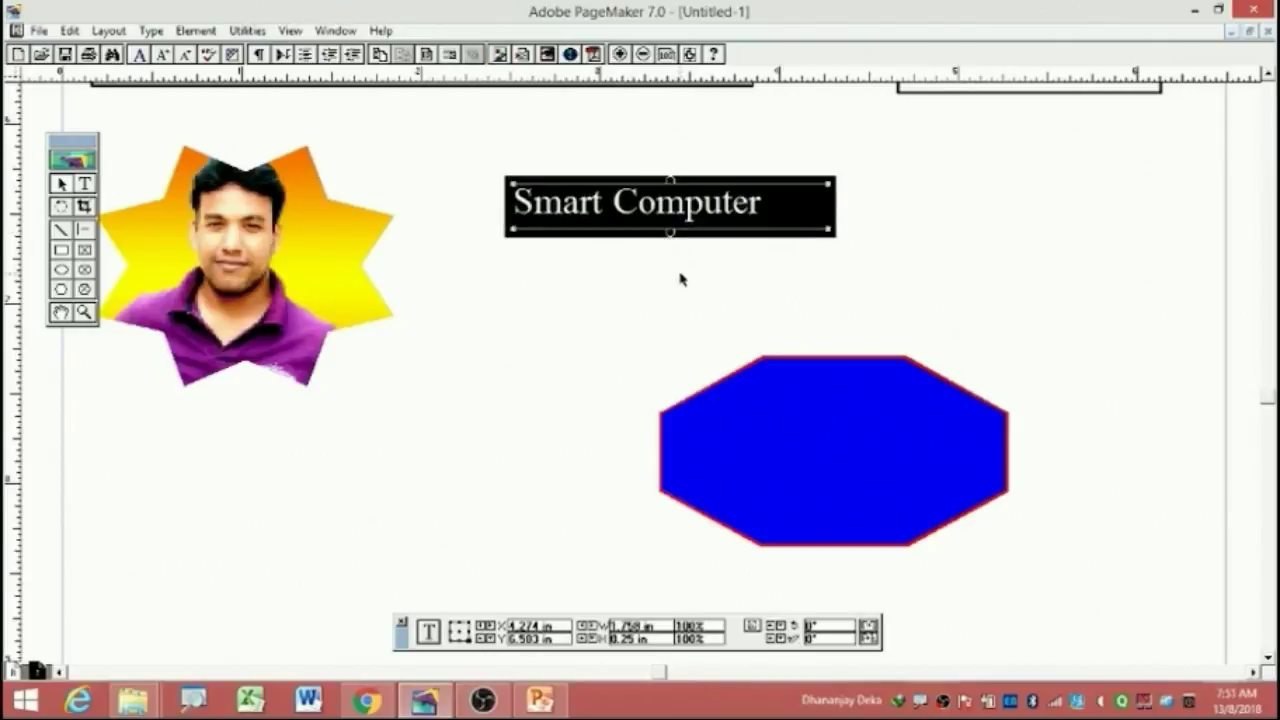
{"action": "left_click", "coordinate": [680, 277]}
{"action": "left_click", "coordinate": [772, 222]}
{"action": "left_click_drag", "start_coordinate": [777, 229], "coordinate": [796, 279]}
Narrow the black bar by dragging its right edge left to fit the caption.
{"action": "left_click", "coordinate": [832, 208]}
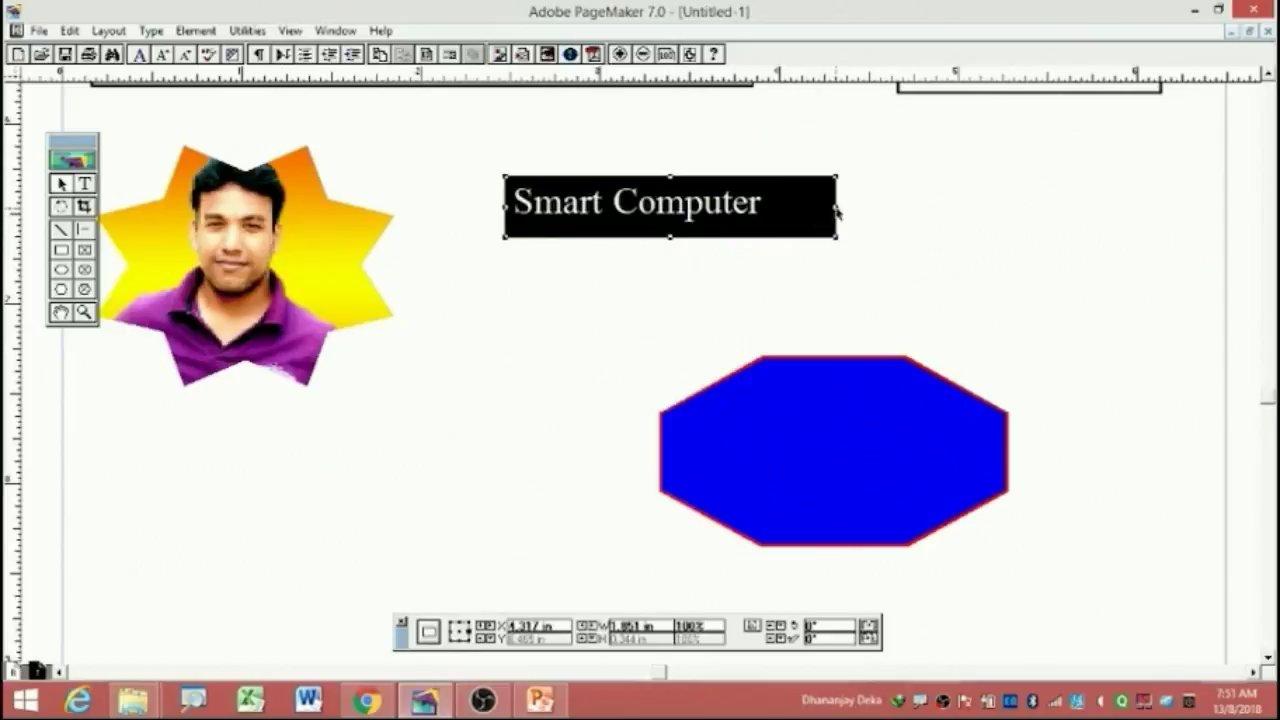
{"action": "left_click_drag", "start_coordinate": [836, 207], "coordinate": [776, 207]}
{"action": "left_click", "coordinate": [842, 234]}
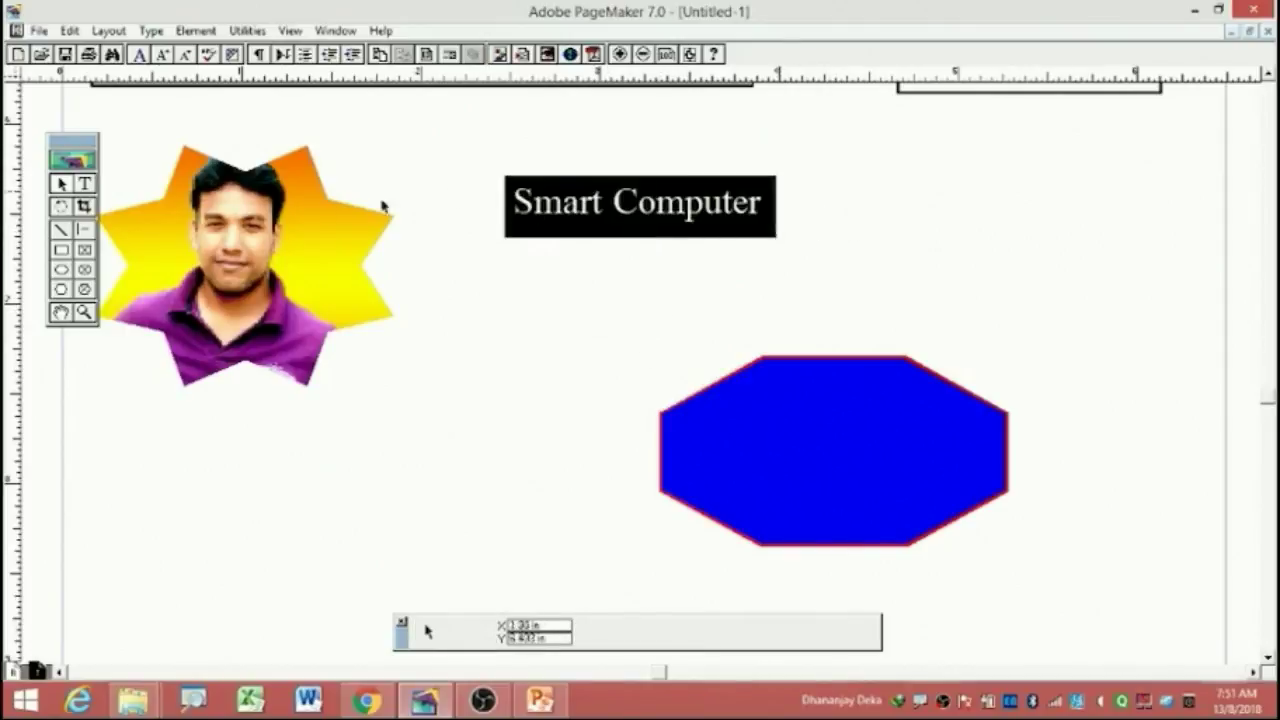
{"action": "left_click", "coordinate": [84, 184]}
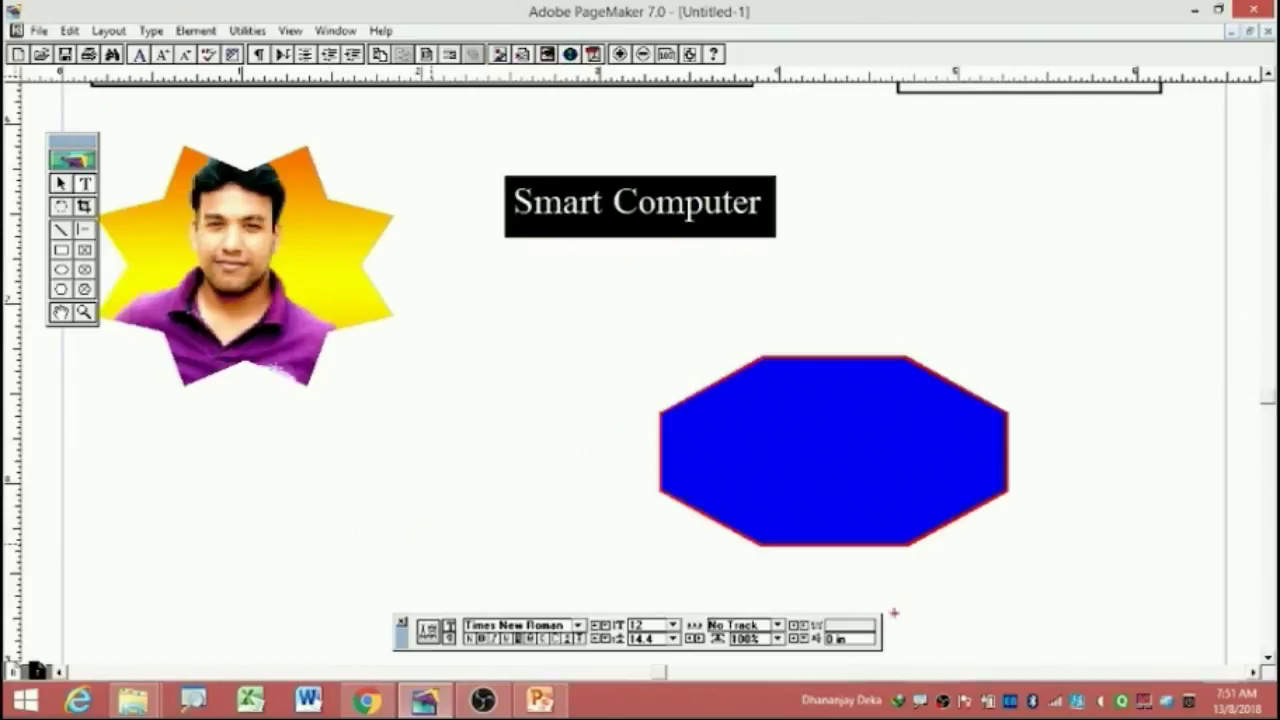
{"action": "mouse_move", "coordinate": [935, 603]}
{"action": "left_mouse_down"}
{"action": "mouse_move", "coordinate": [413, 576]}
{"action": "mouse_move", "coordinate": [338, 652]}
{"action": "mouse_move", "coordinate": [515, 684]}
{"action": "mouse_move", "coordinate": [780, 688]}
{"action": "mouse_move", "coordinate": [910, 630]}
{"action": "mouse_move", "coordinate": [918, 592]}
{"action": "left_mouse_up"}
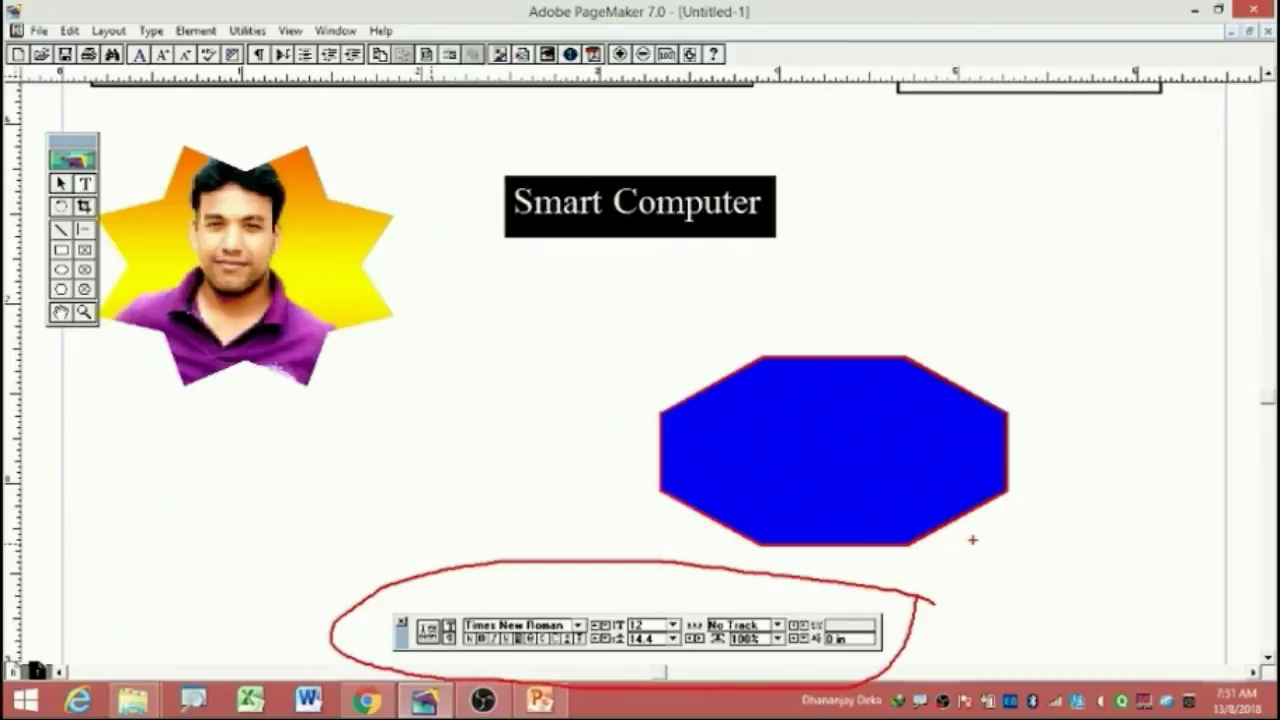
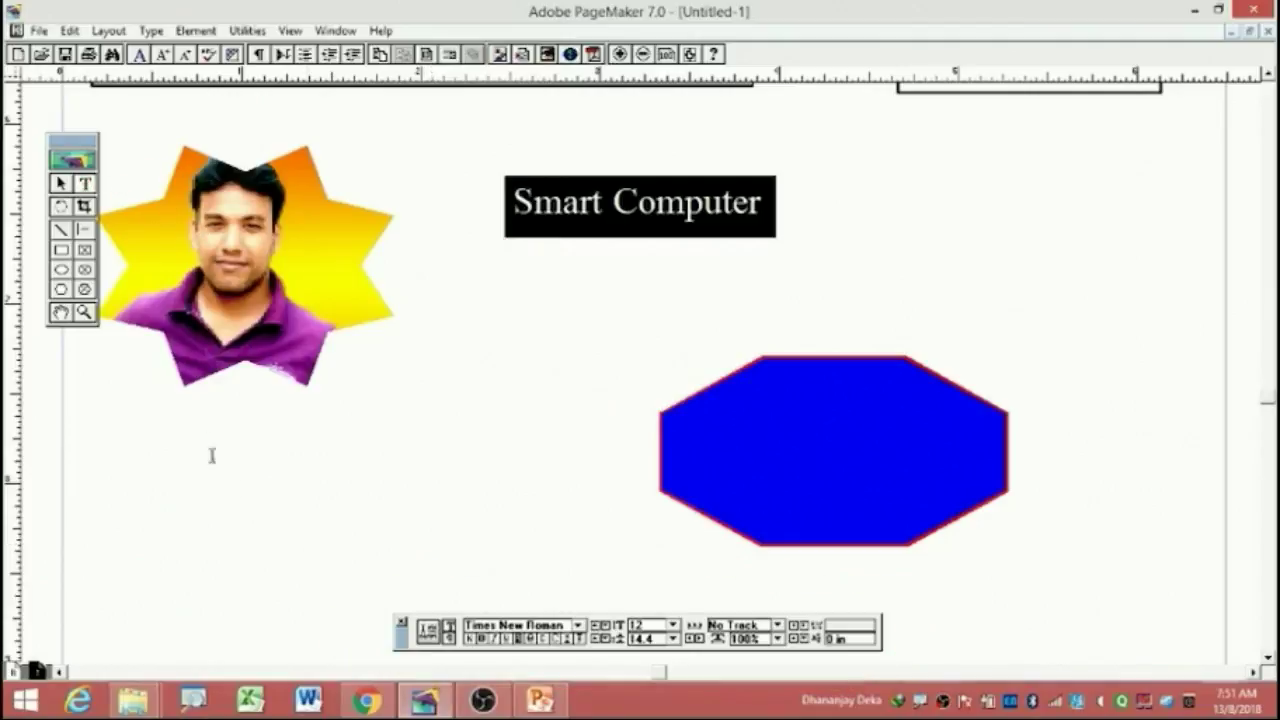
Type 'Smart Computer' in a new text frame below the star photo and select it.
{"action": "left_click_drag", "start_coordinate": [245, 422], "coordinate": [596, 540]}
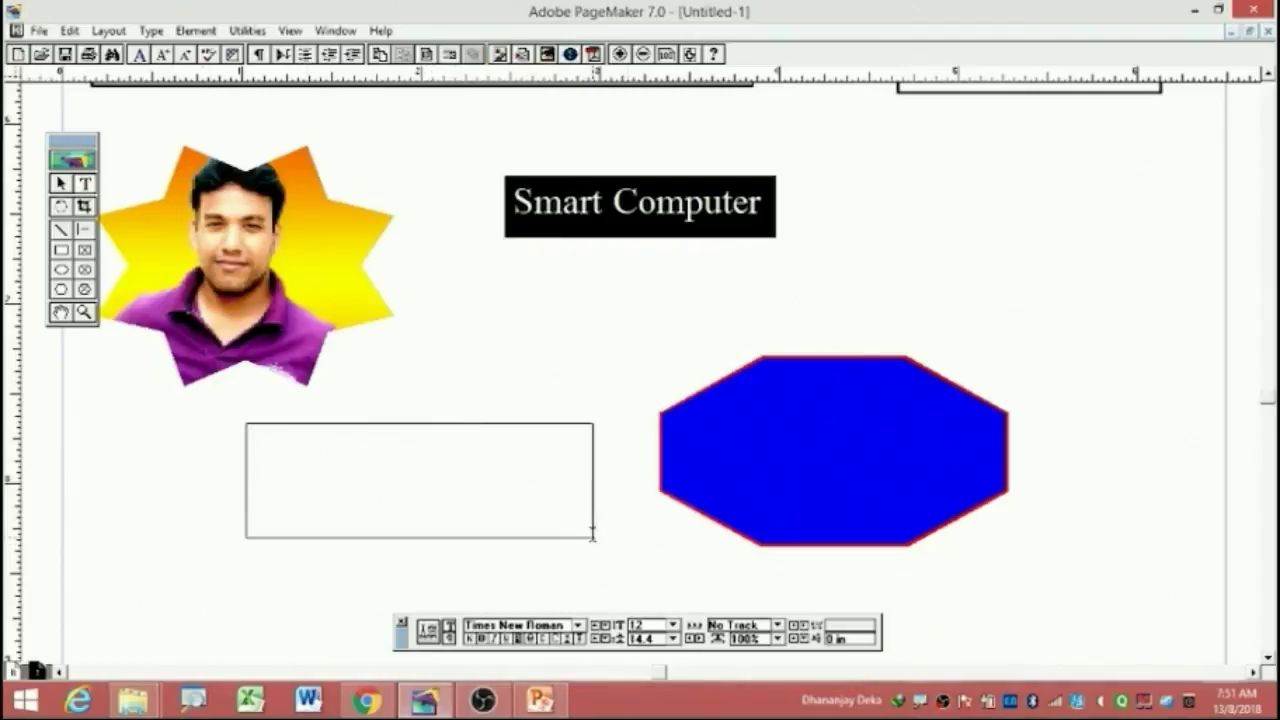
{"action": "type", "text": "Sm"}
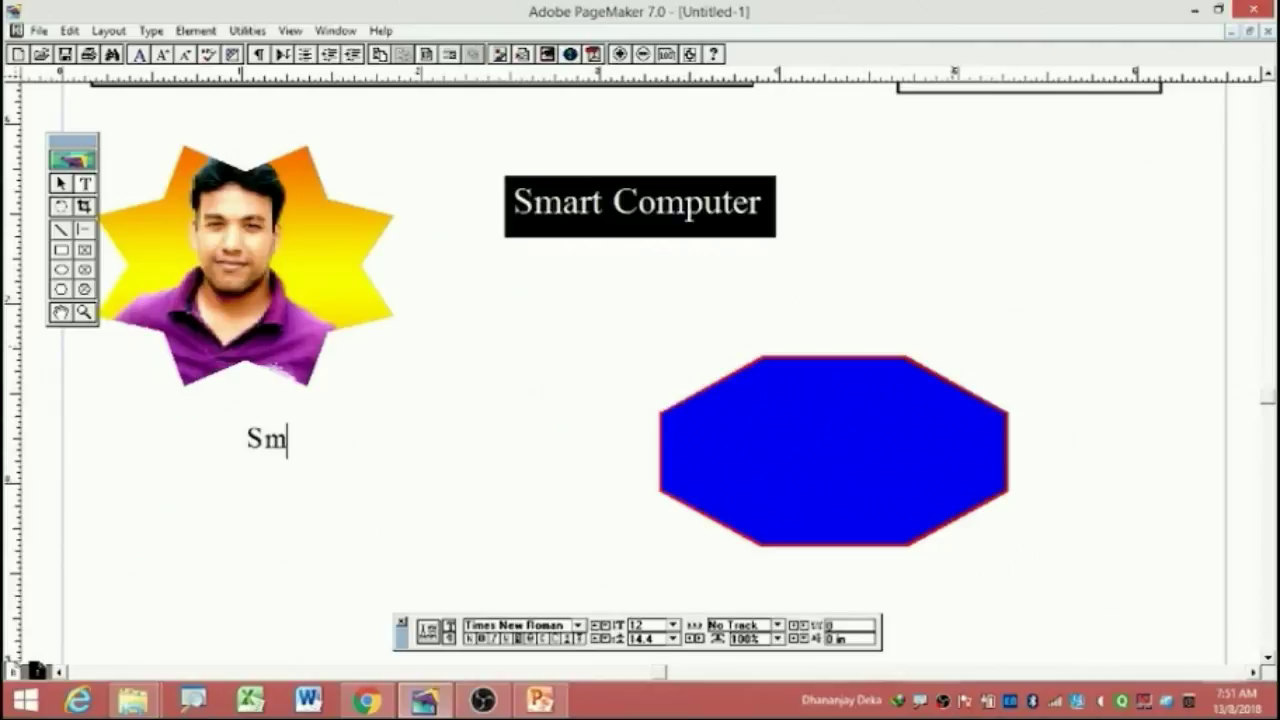
{"action": "type", "text": "art Com"}
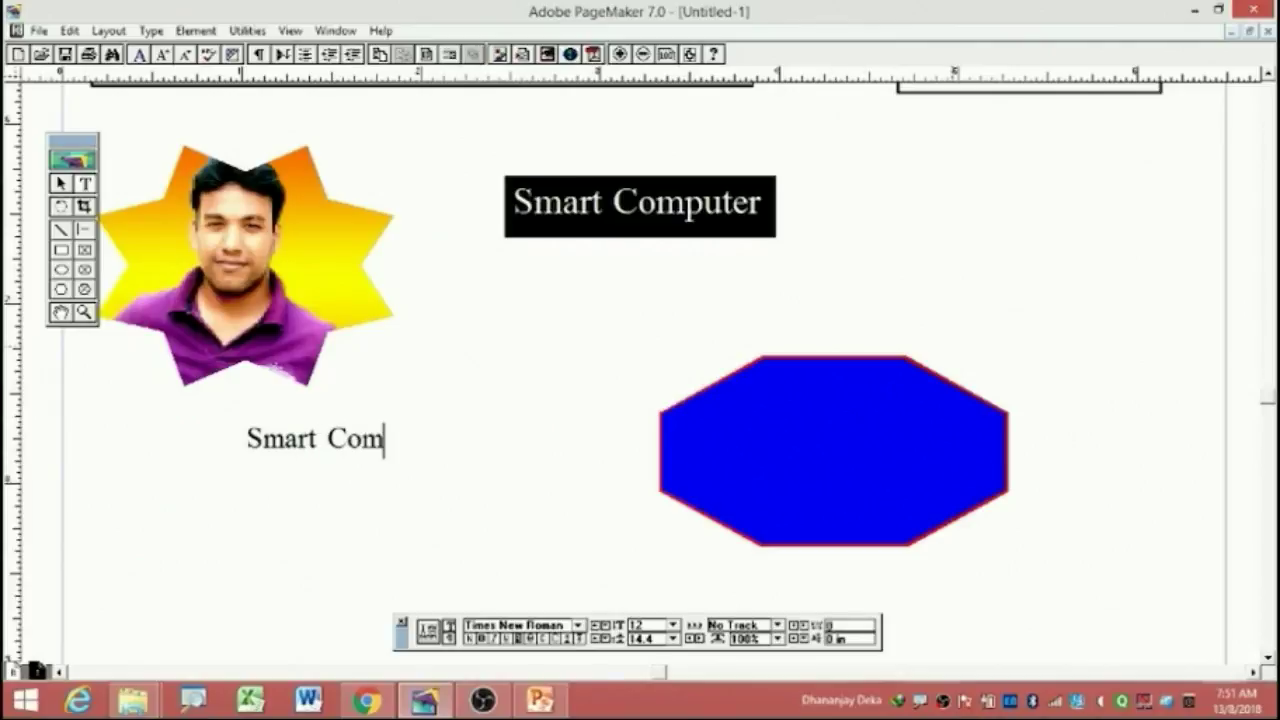
{"action": "type", "text": "puter"}
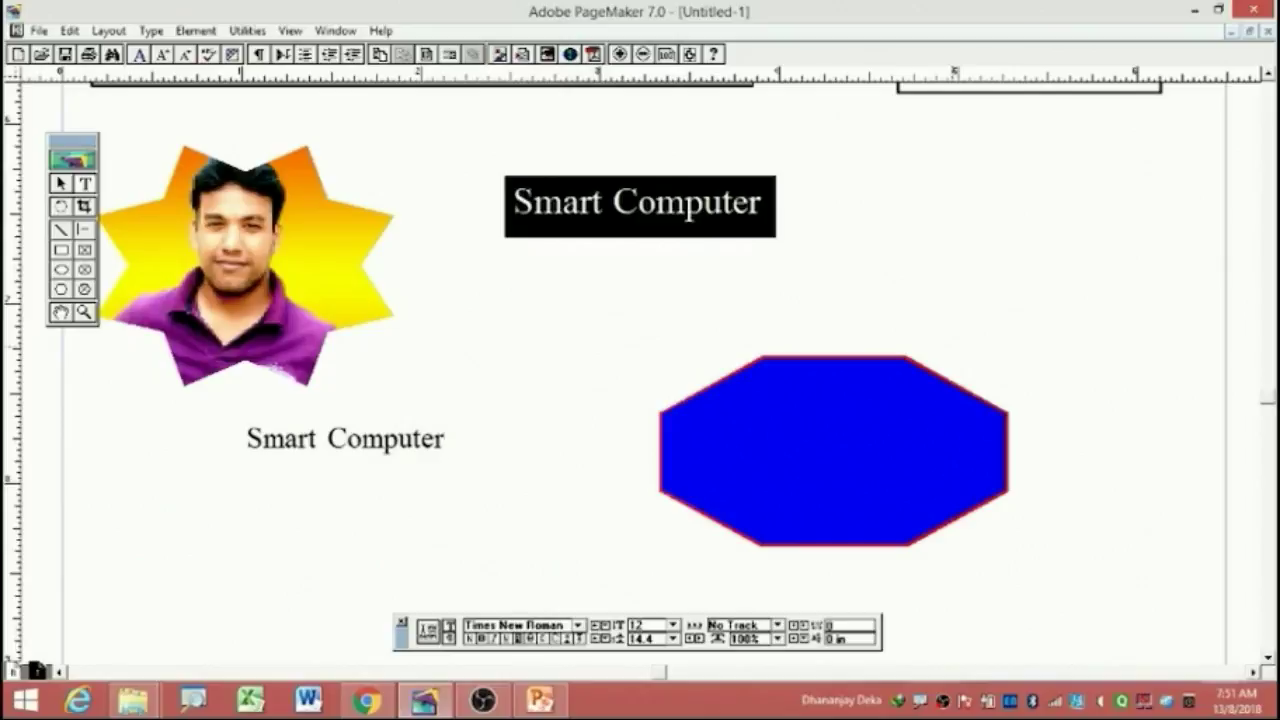
{"action": "key", "text": "ctrl+a"}
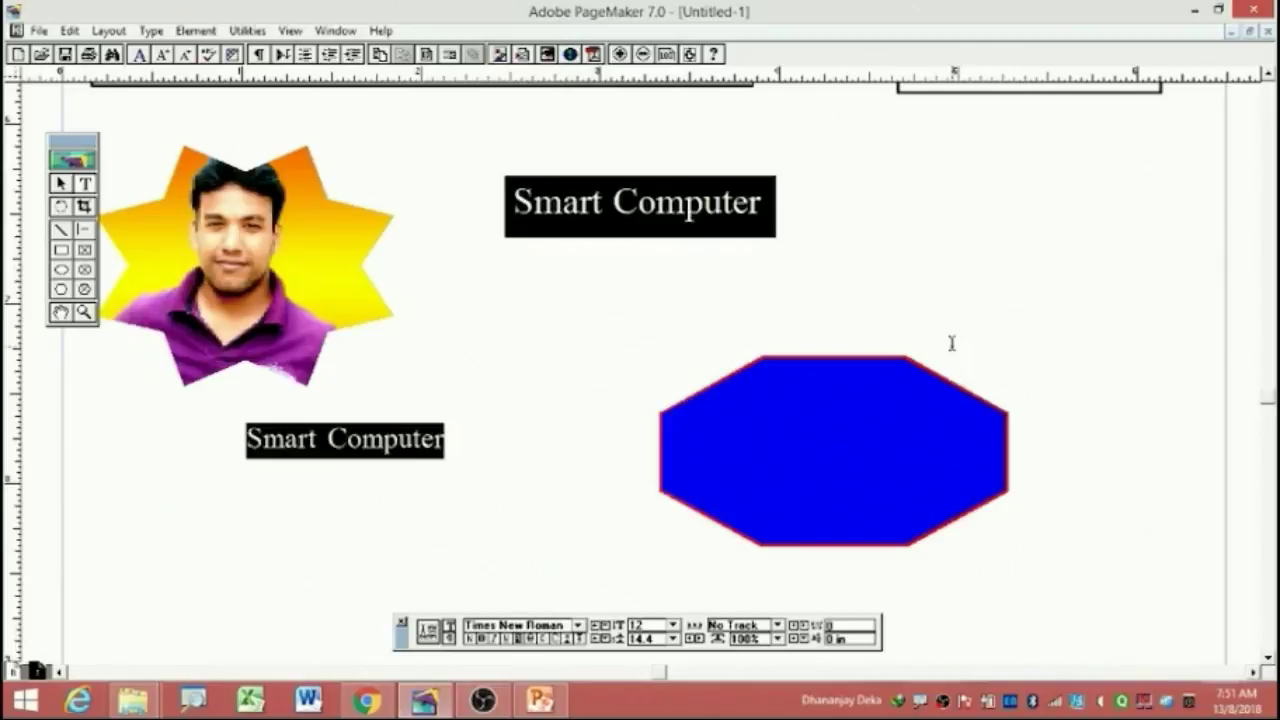
{"action": "left_click", "coordinate": [386, 451]}
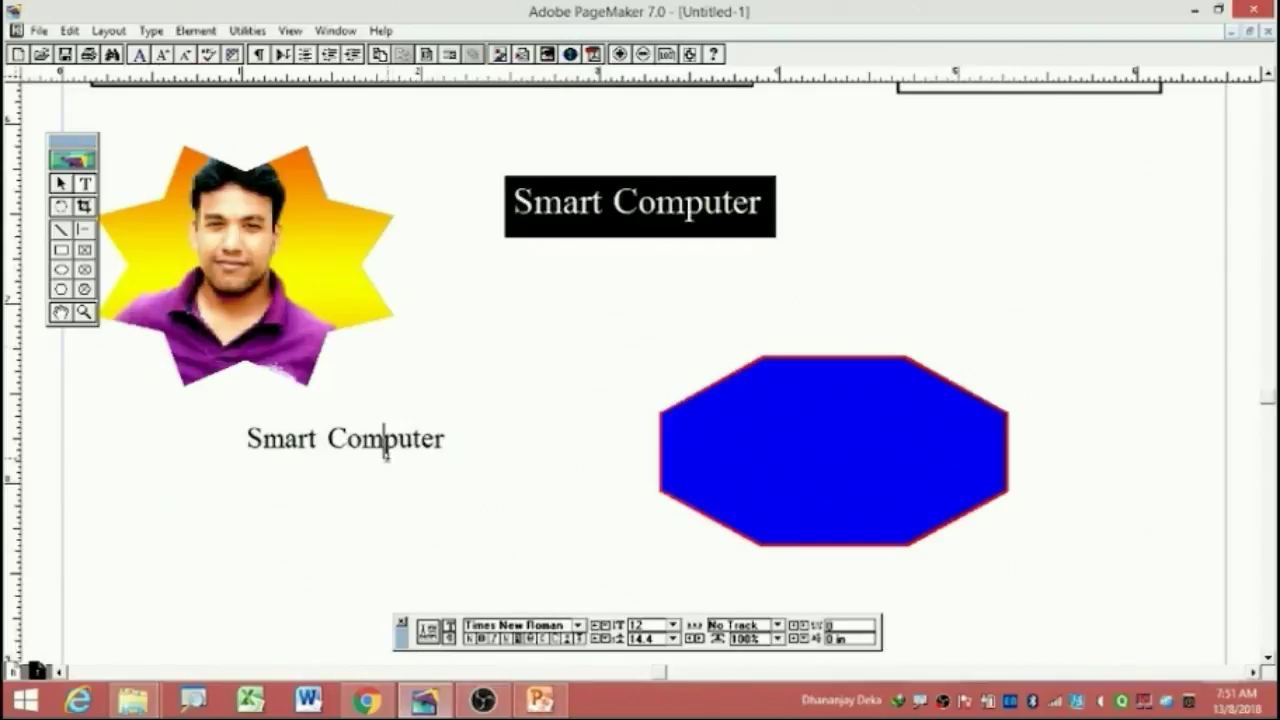
{"action": "key", "text": "ctrl+a"}
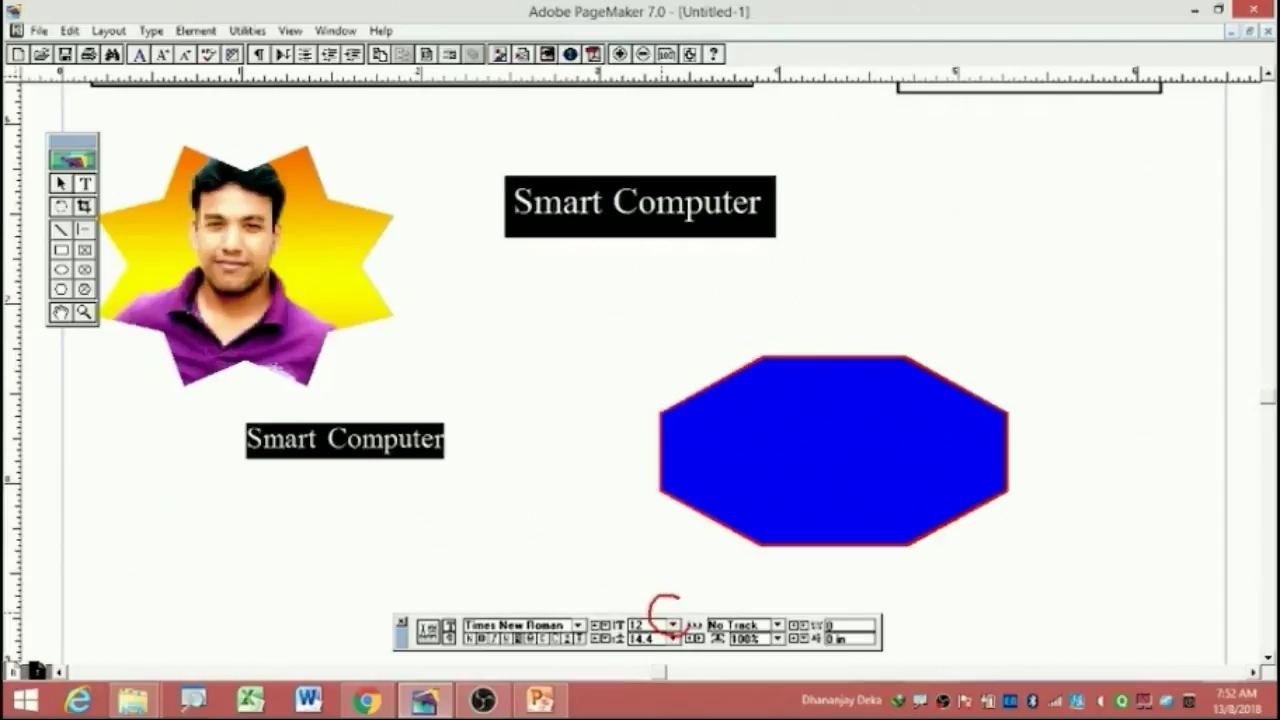
Set the lower 'Smart Computer' text to 24 pt.
{"action": "left_click_drag", "start_coordinate": [672, 628], "coordinate": [670, 584]}
{"action": "mouse_move", "coordinate": [602, 442]}
{"action": "left_mouse_down"}
{"action": "mouse_move", "coordinate": [652, 608]}
{"action": "mouse_move", "coordinate": [676, 568]}
{"action": "left_mouse_up"}
{"action": "key", "text": "Delete"}
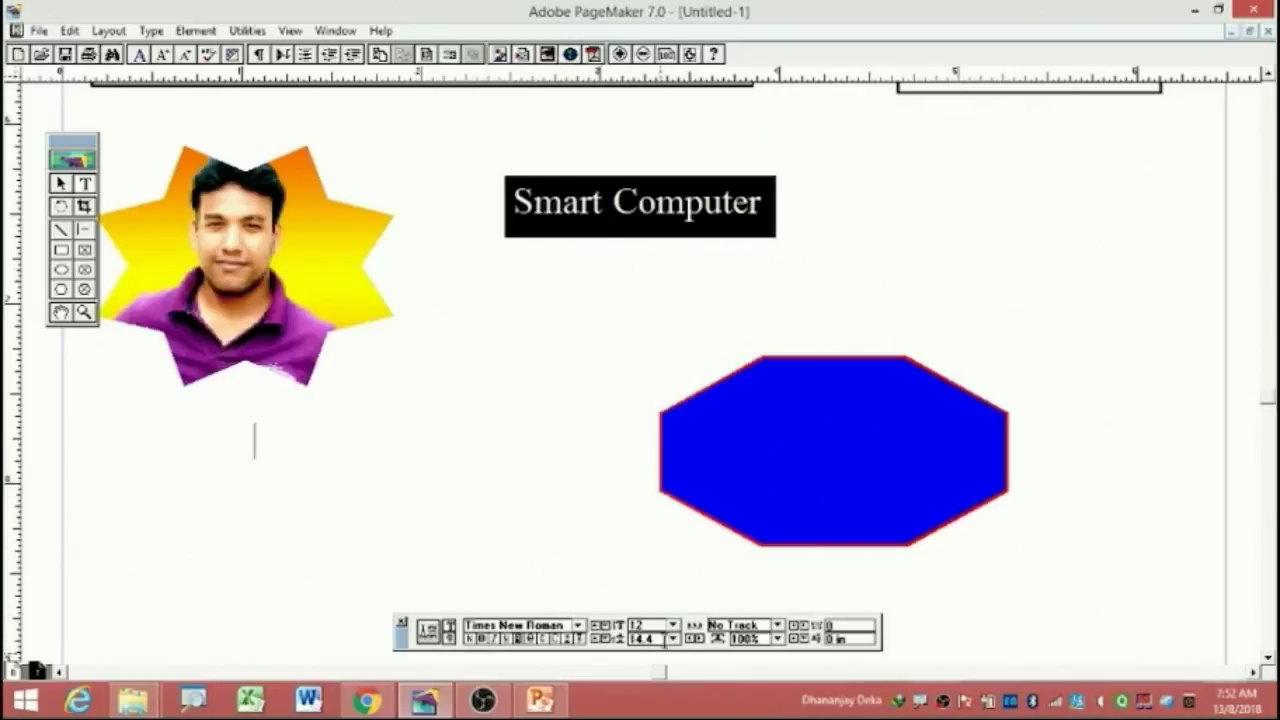
{"action": "key", "text": "ctrl+z"}
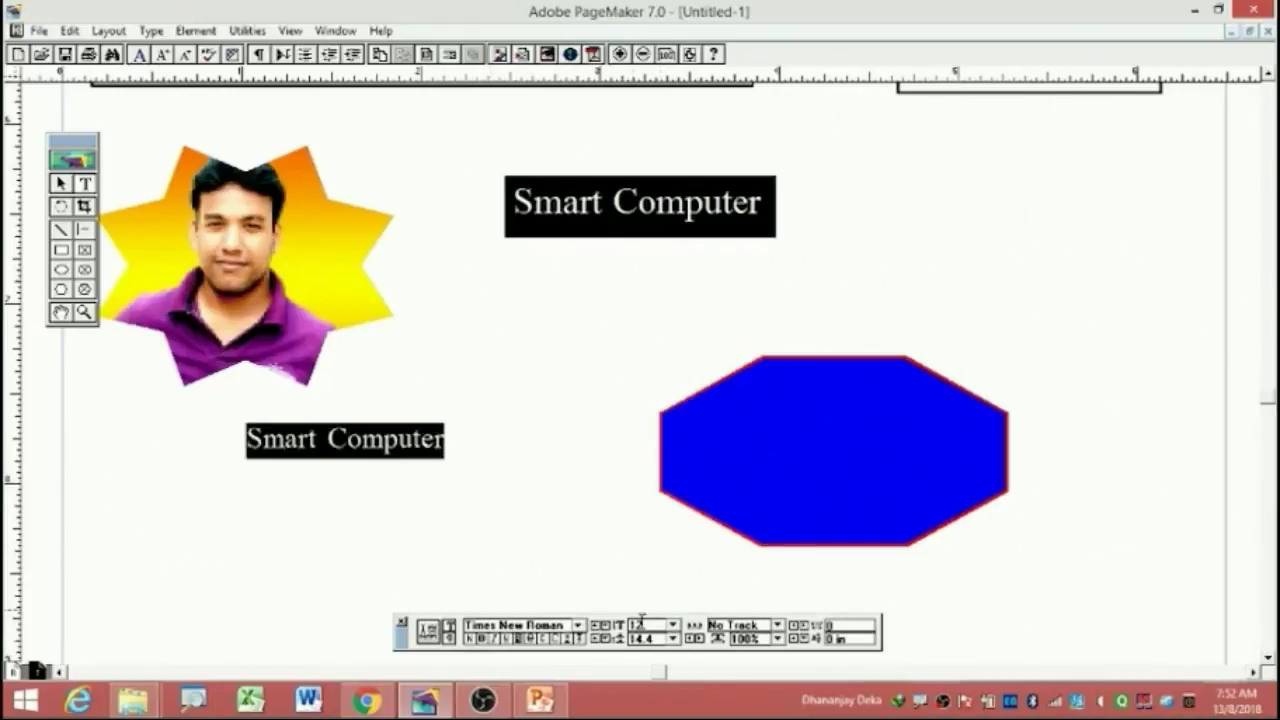
{"action": "left_click", "coordinate": [672, 625]}
{"action": "left_click", "coordinate": [640, 584]}
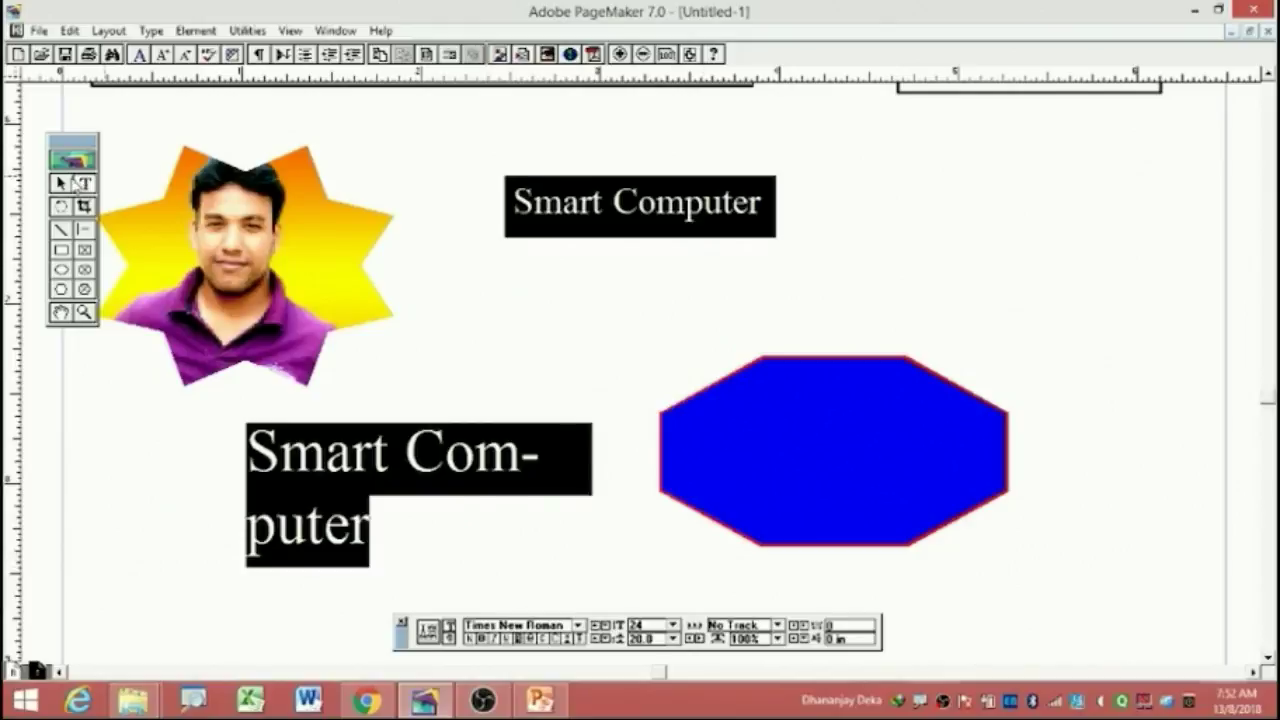
Move the blue octagon up beside the top heading.
{"action": "left_click", "coordinate": [61, 183]}
{"action": "left_click", "coordinate": [765, 421]}
{"action": "left_click_drag", "start_coordinate": [765, 421], "coordinate": [876, 257]}
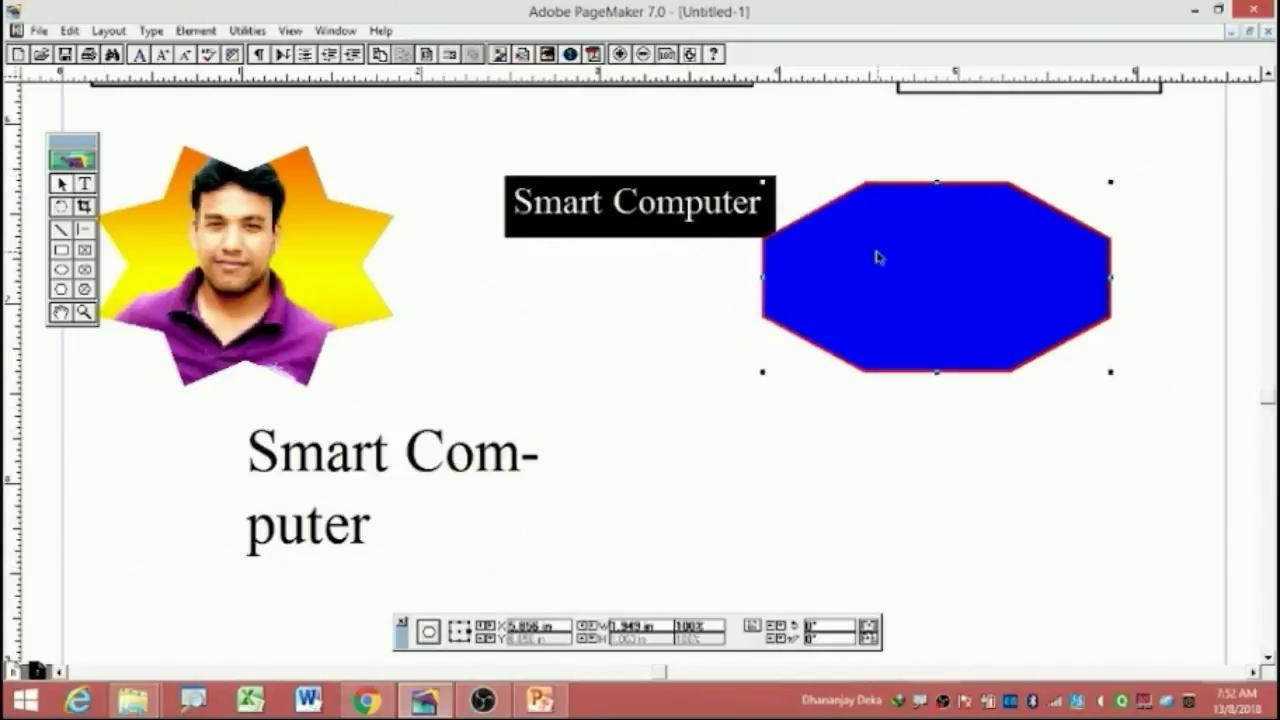
Delete the blue octagon and move the 'Smart Computer' block up beside the photo.
{"action": "key", "text": "Delete"}
{"action": "left_click", "coordinate": [516, 449]}
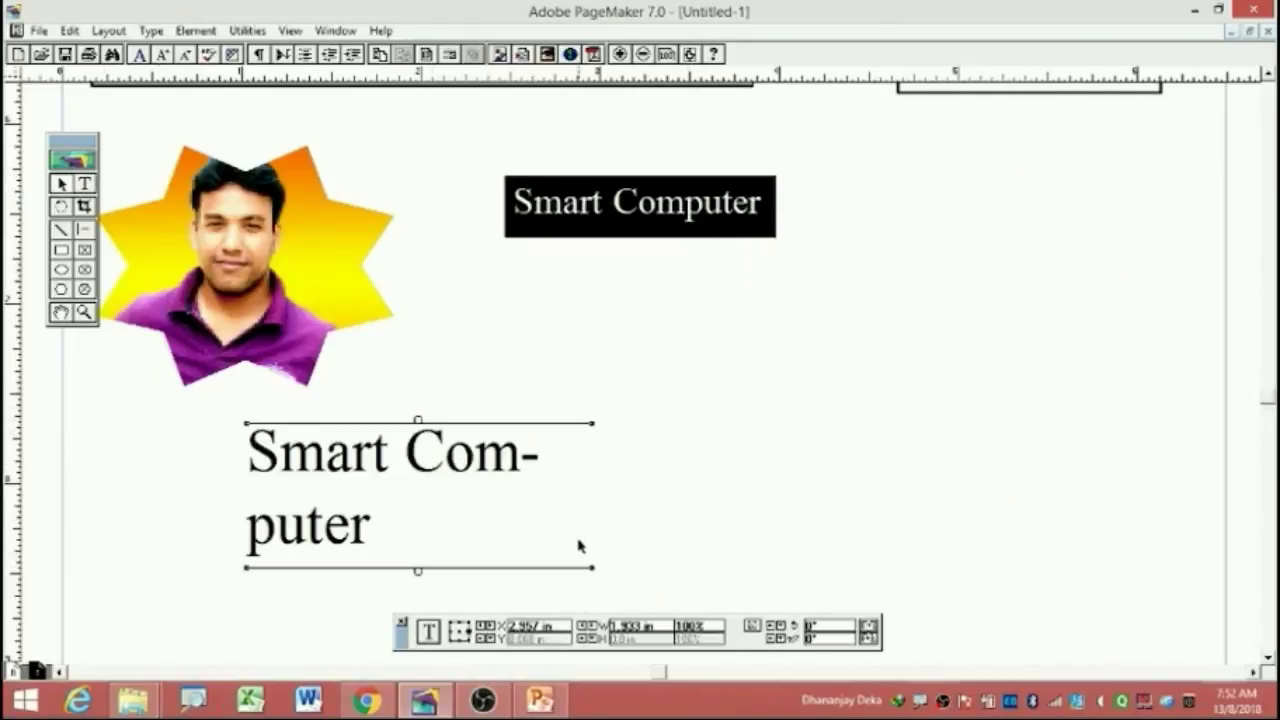
{"action": "left_click_drag", "start_coordinate": [592, 571], "coordinate": [958, 562]}
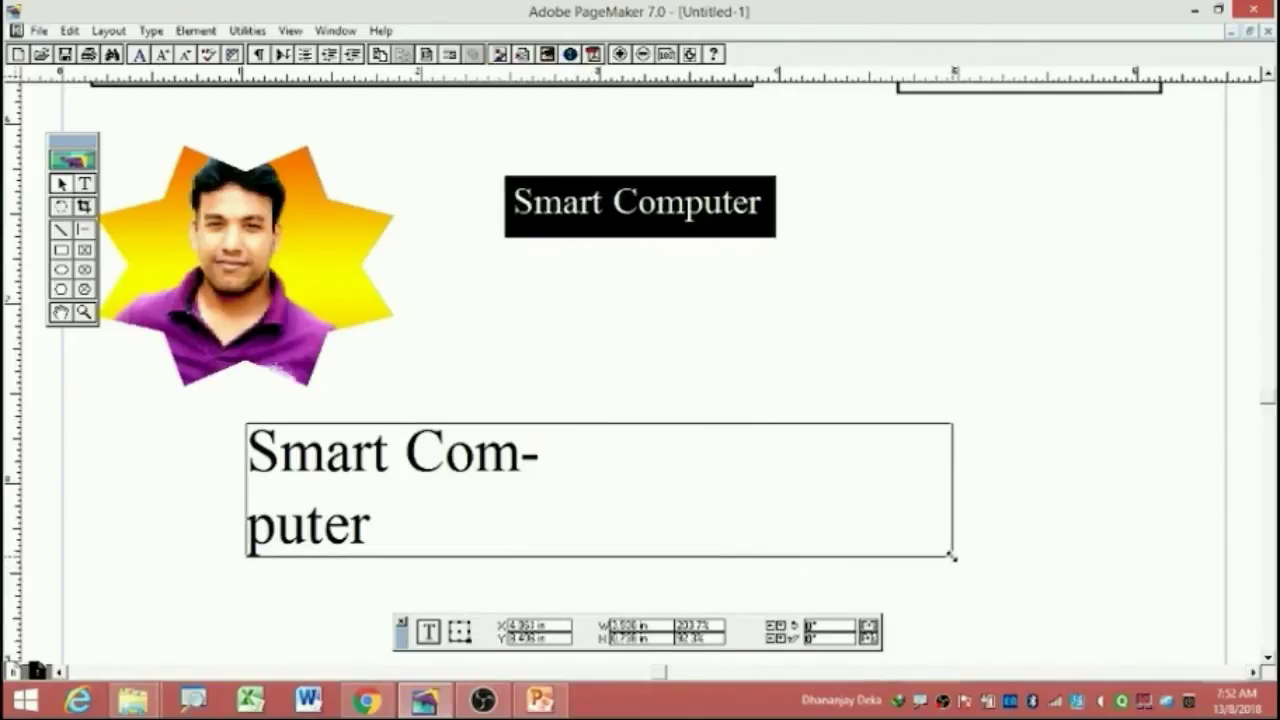
{"action": "left_click_drag", "start_coordinate": [599, 473], "coordinate": [764, 340]}
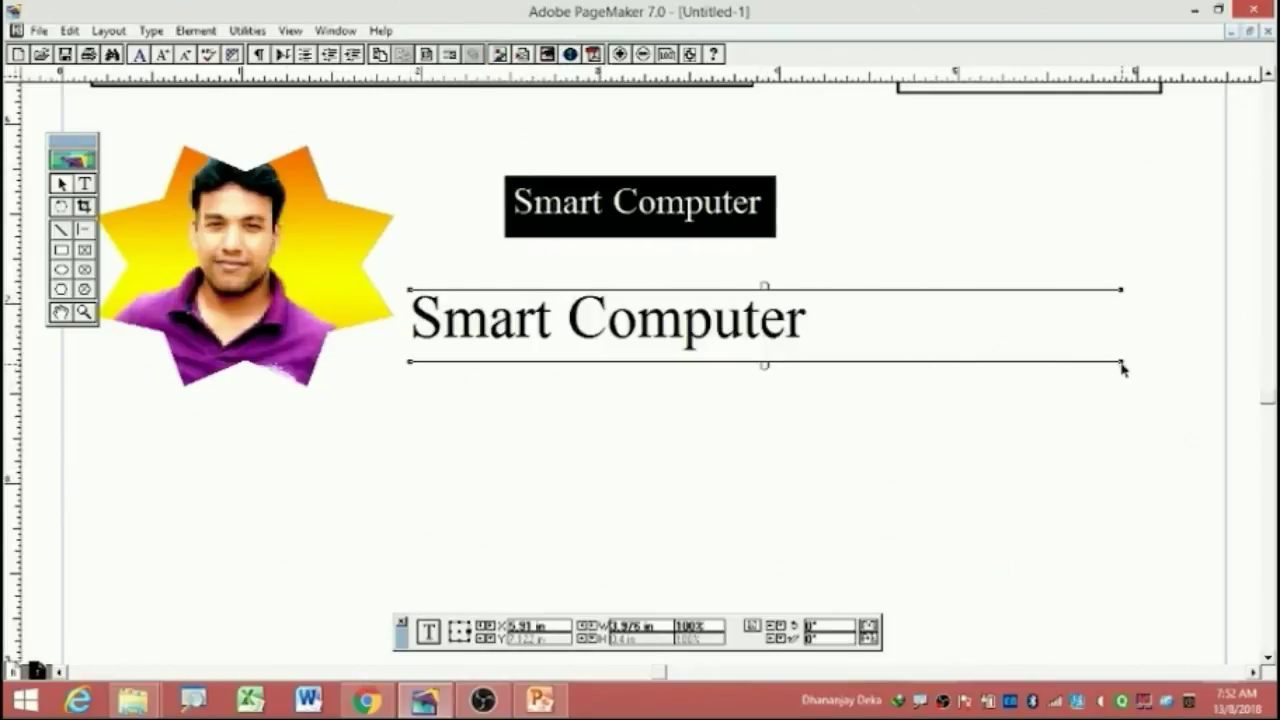
{"action": "mouse_move", "coordinate": [1121, 361]}
{"action": "left_mouse_down"}
{"action": "mouse_move", "coordinate": [631, 540]}
{"action": "mouse_move", "coordinate": [503, 566]}
{"action": "left_mouse_up"}
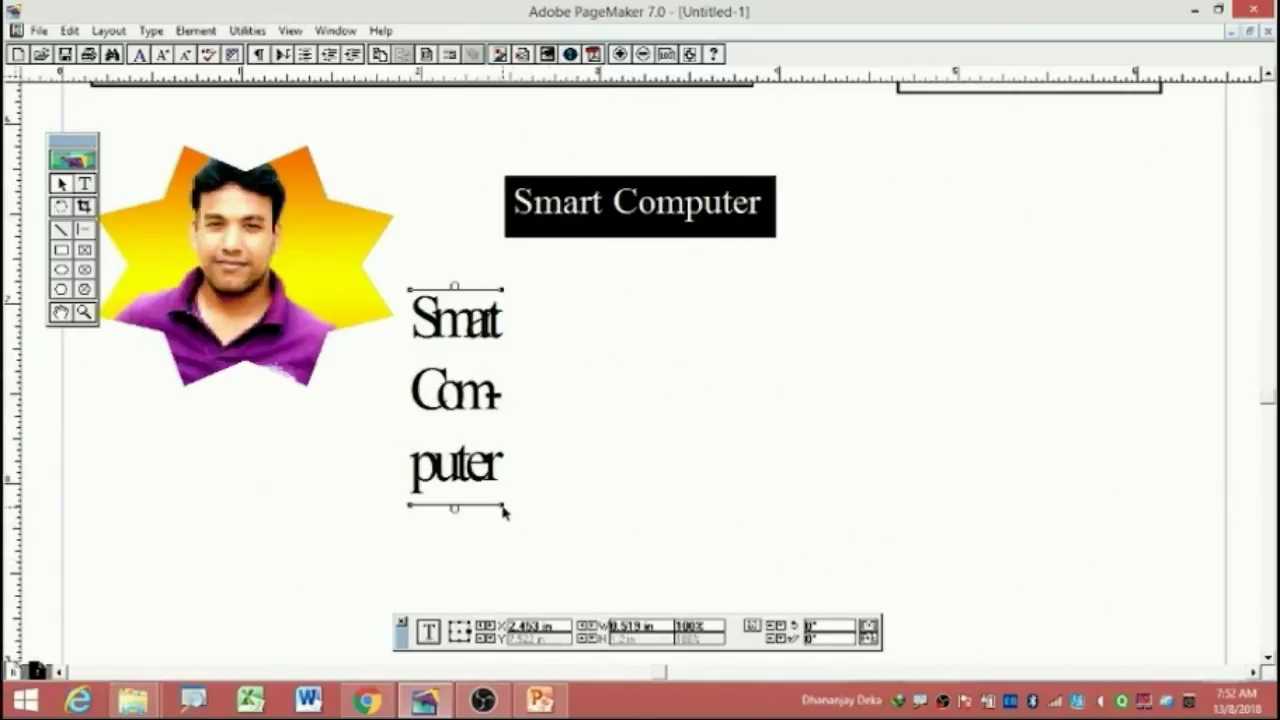
{"action": "left_click_drag", "start_coordinate": [503, 507], "coordinate": [470, 538]}
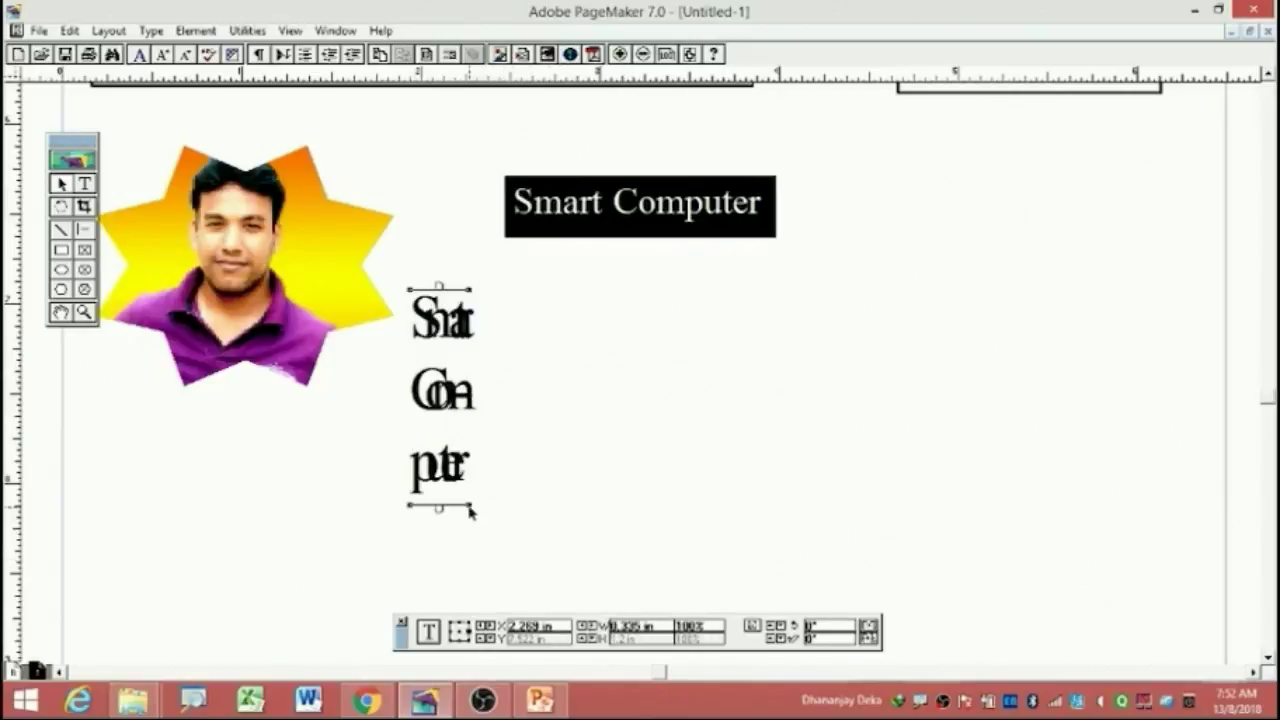
Widen the 'Smart Computer' block so the text fits on one line.
{"action": "left_click", "coordinate": [680, 414]}
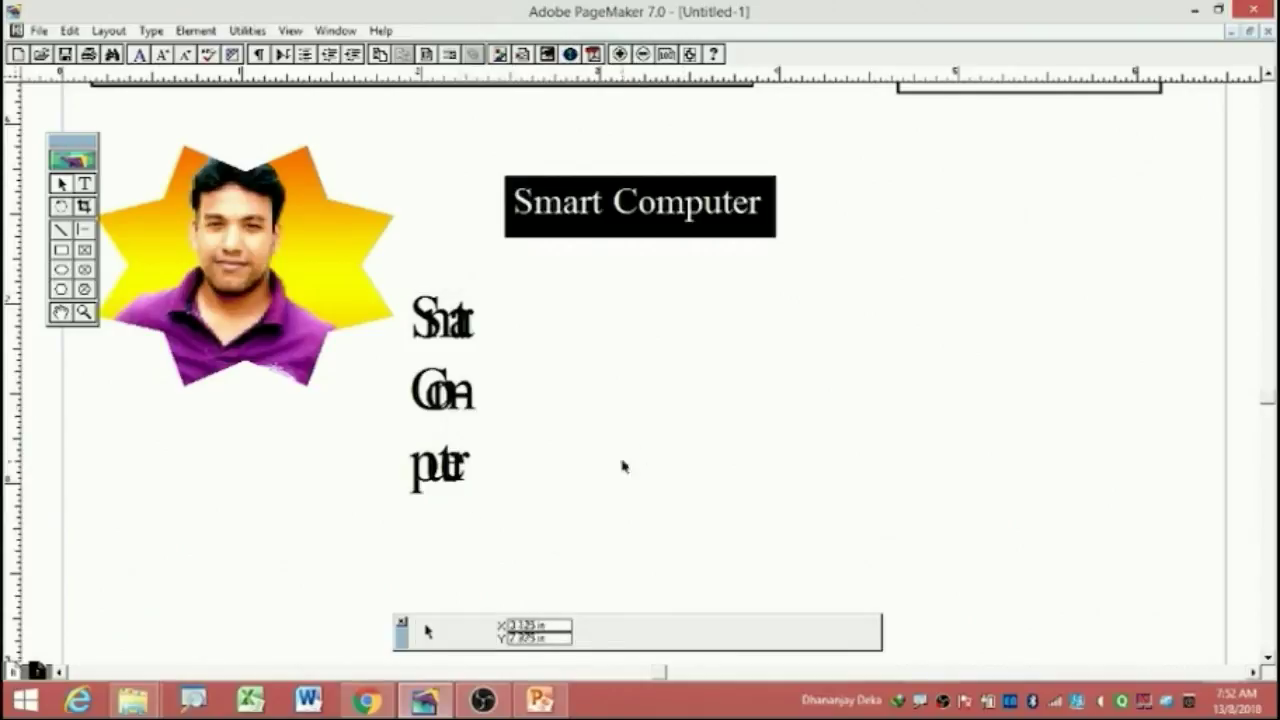
{"action": "left_click", "coordinate": [447, 337]}
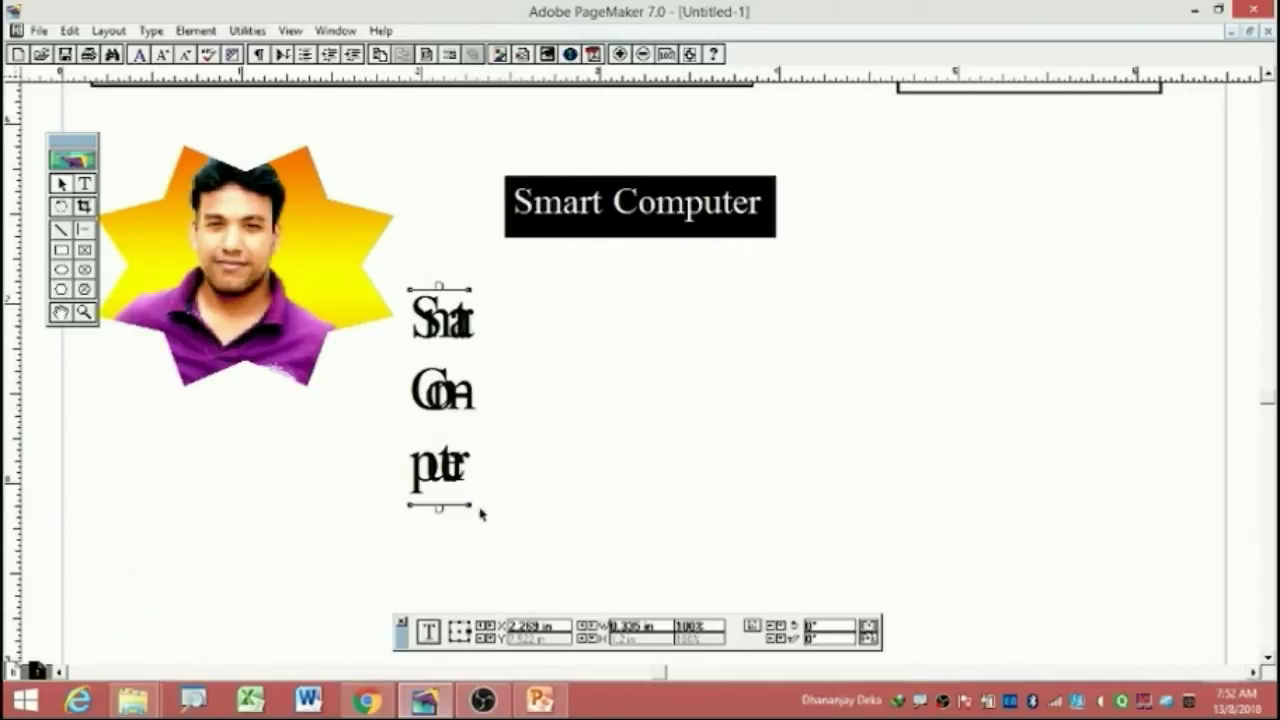
{"action": "left_click_drag", "start_coordinate": [456, 355], "coordinate": [472, 345]}
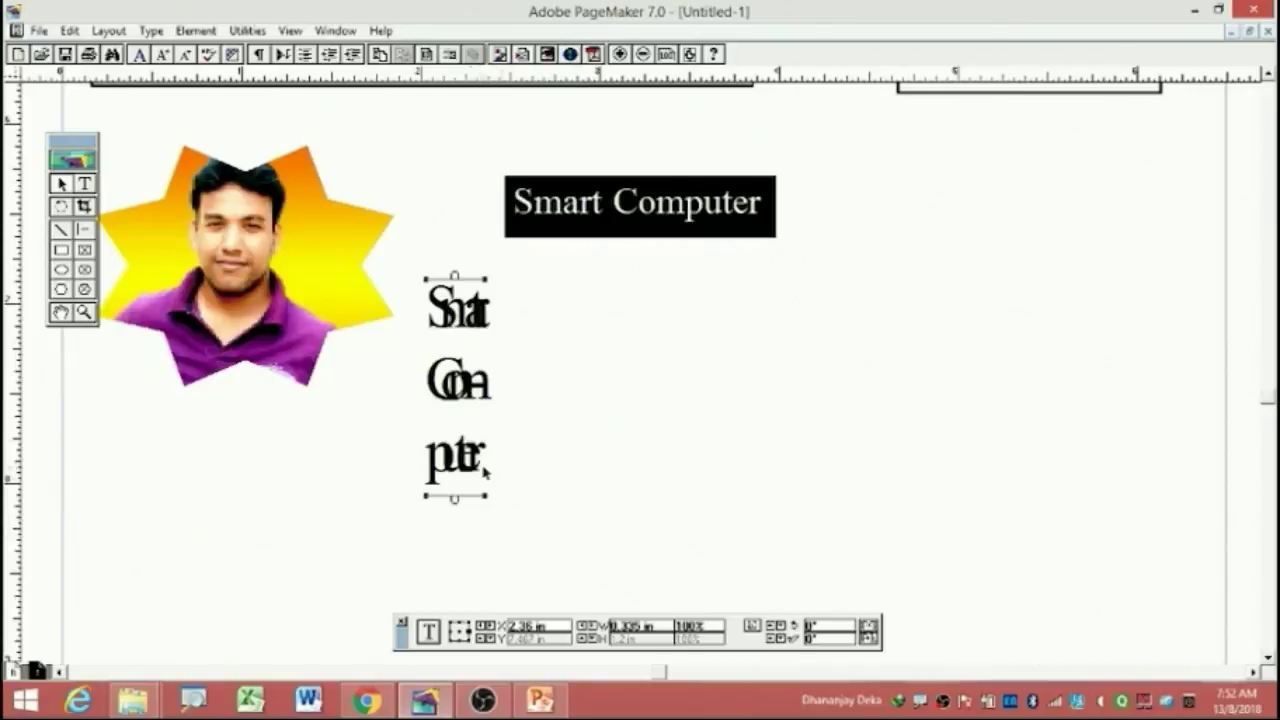
{"action": "left_click_drag", "start_coordinate": [486, 500], "coordinate": [1146, 506]}
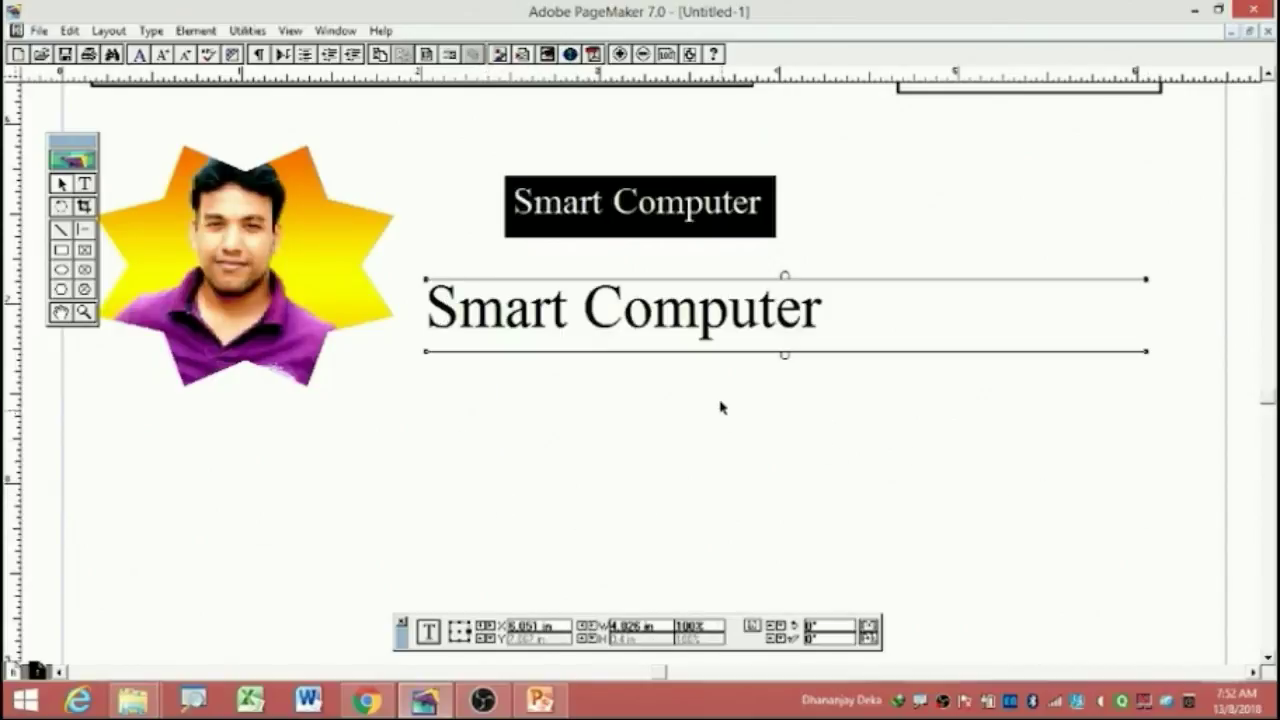
{"action": "left_click_drag", "start_coordinate": [728, 325], "coordinate": [714, 315]}
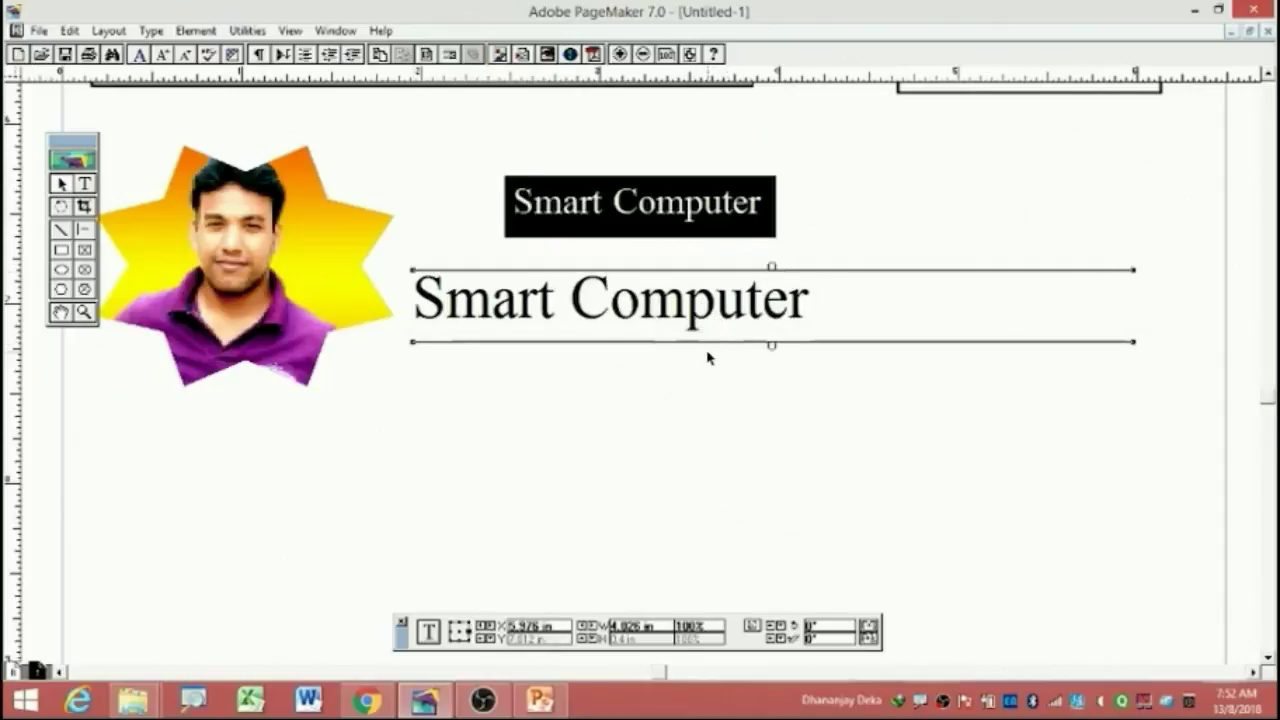
{"action": "left_click", "coordinate": [84, 184]}
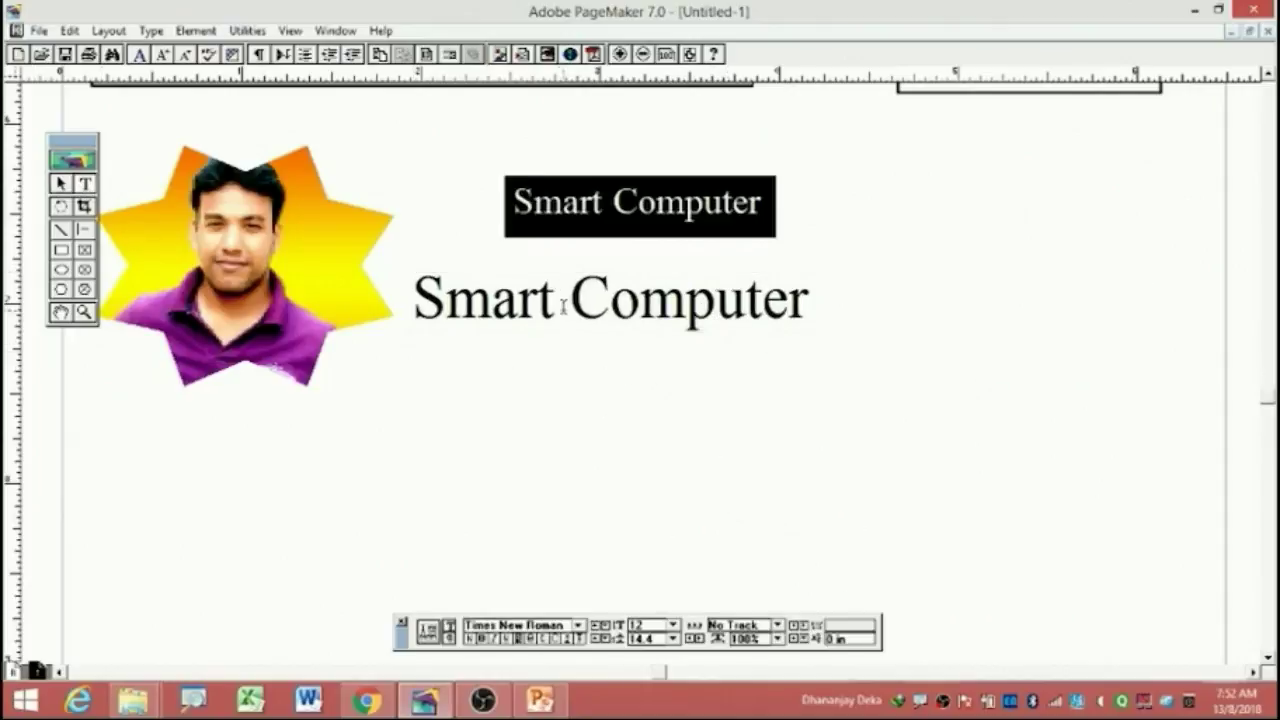
{"action": "left_click_drag", "start_coordinate": [556, 305], "coordinate": [414, 305]}
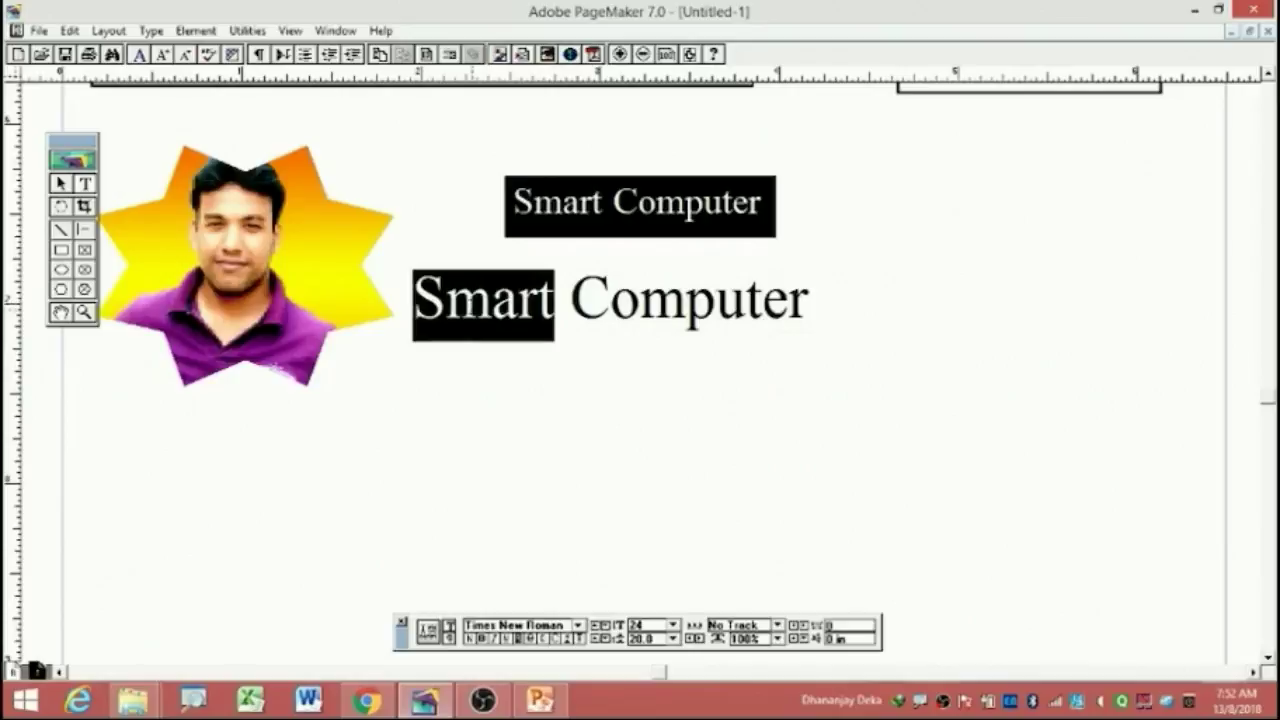
{"action": "left_click", "coordinate": [481, 638]}
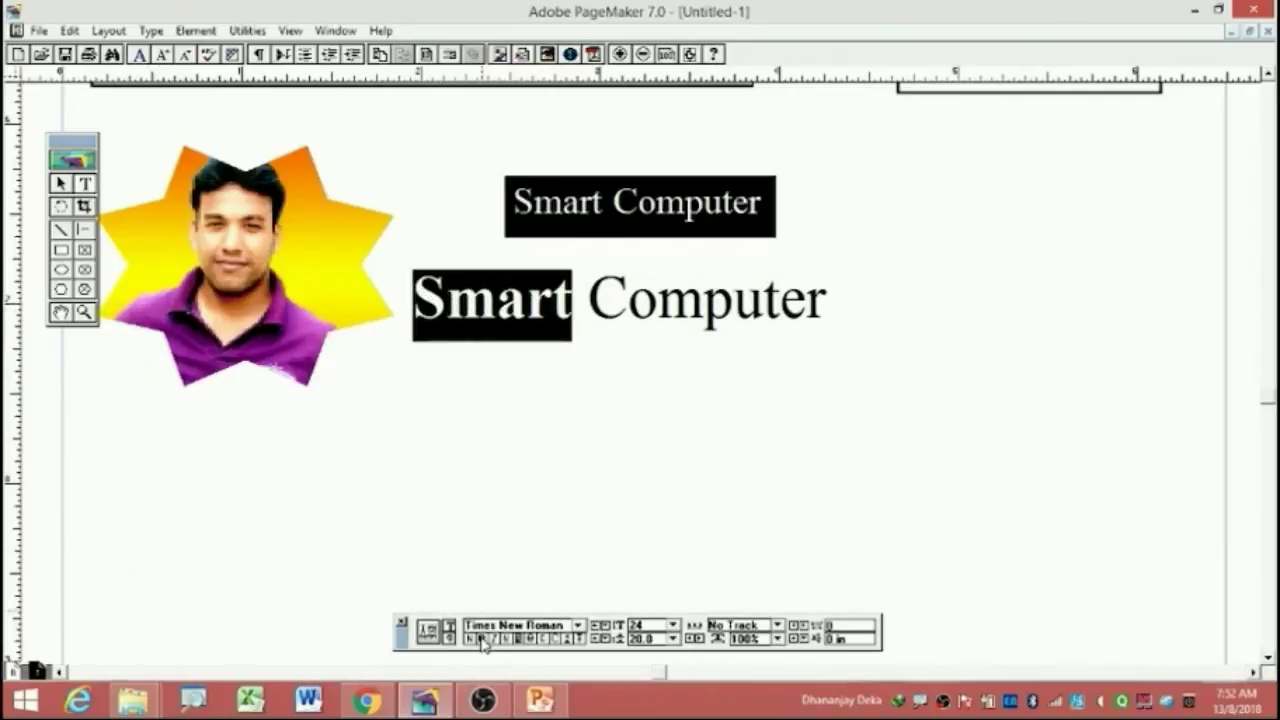
{"action": "left_click", "coordinate": [586, 401]}
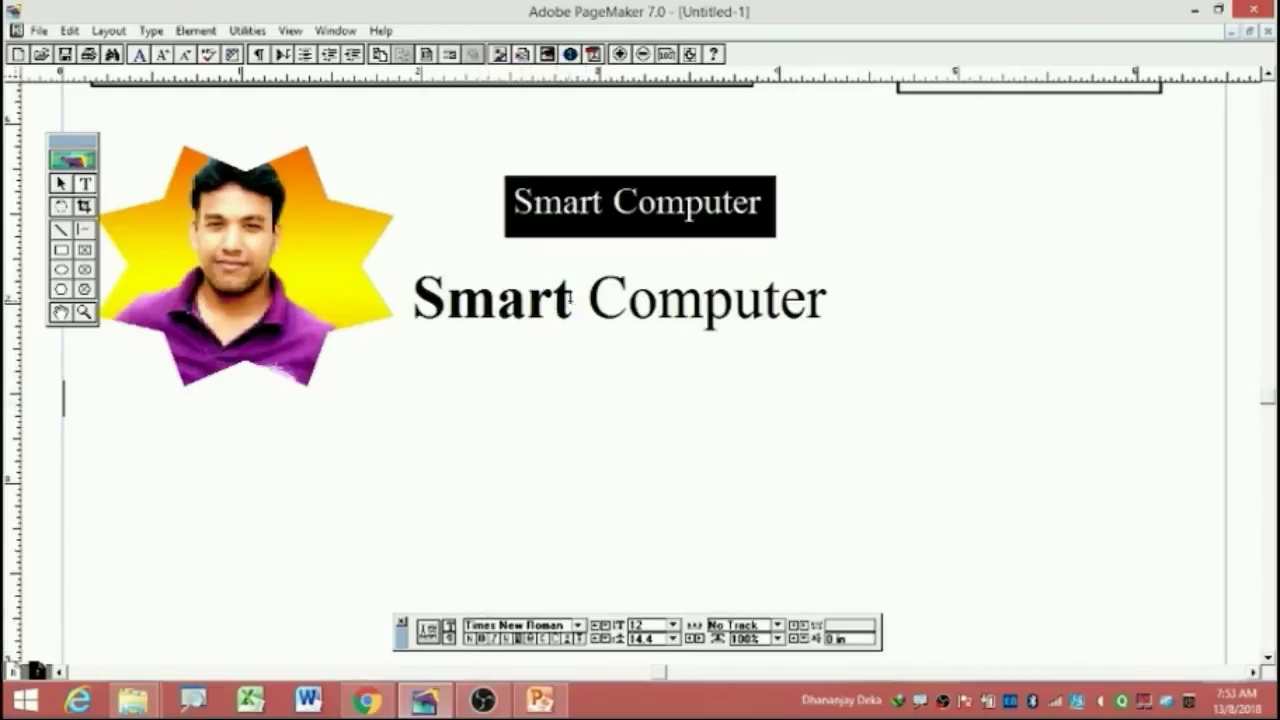
{"action": "left_click_drag", "start_coordinate": [572, 300], "coordinate": [412, 300]}
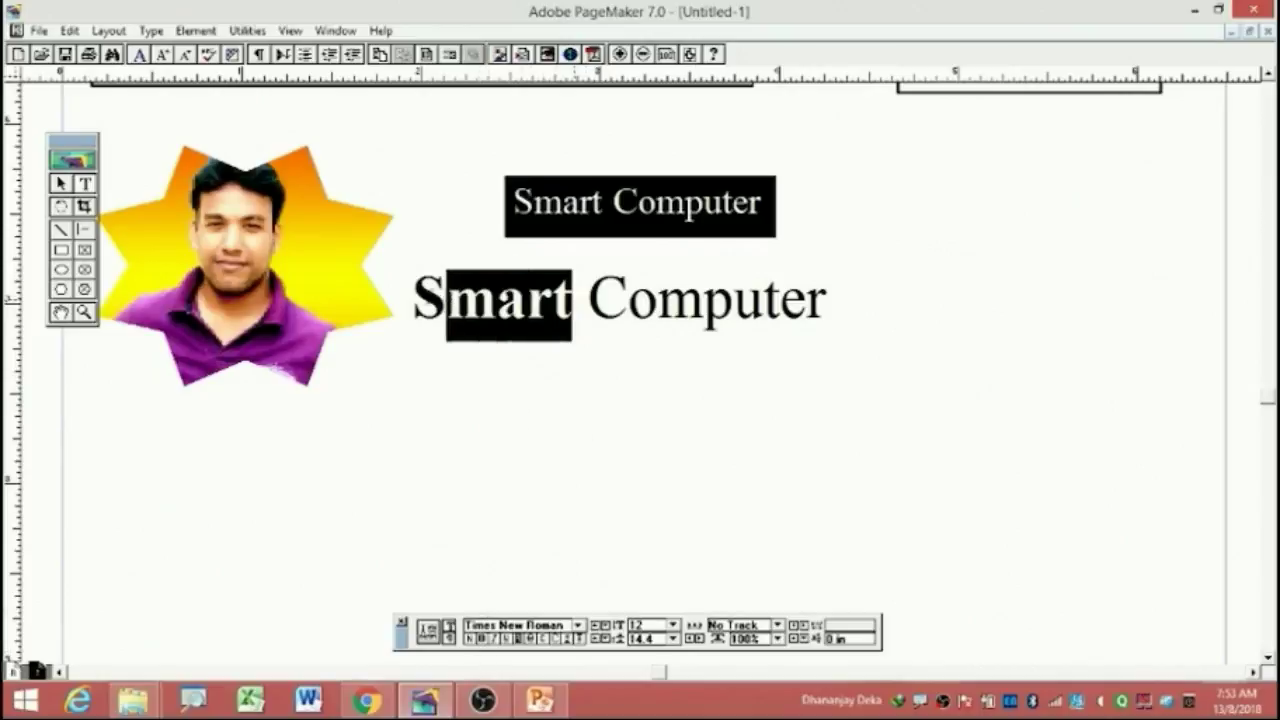
{"action": "left_click", "coordinate": [483, 638]}
{"action": "left_click", "coordinate": [578, 379]}
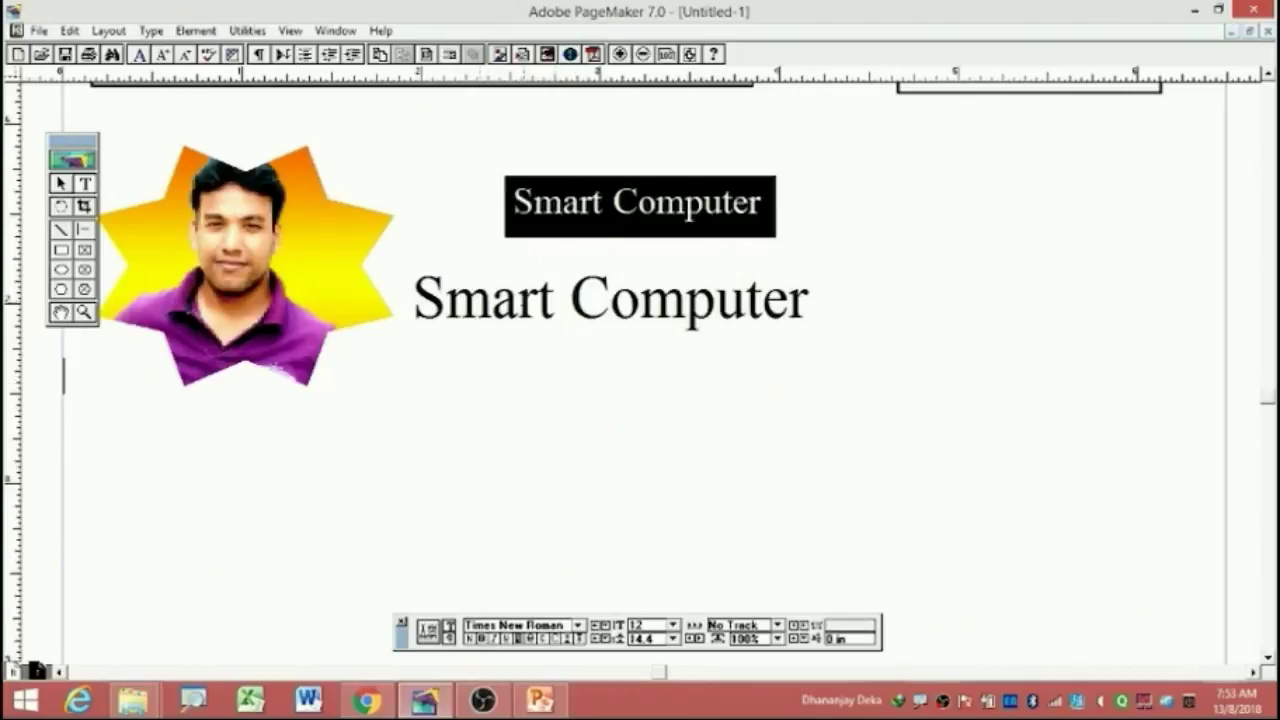
{"action": "left_click_drag", "start_coordinate": [445, 298], "coordinate": [818, 294]}
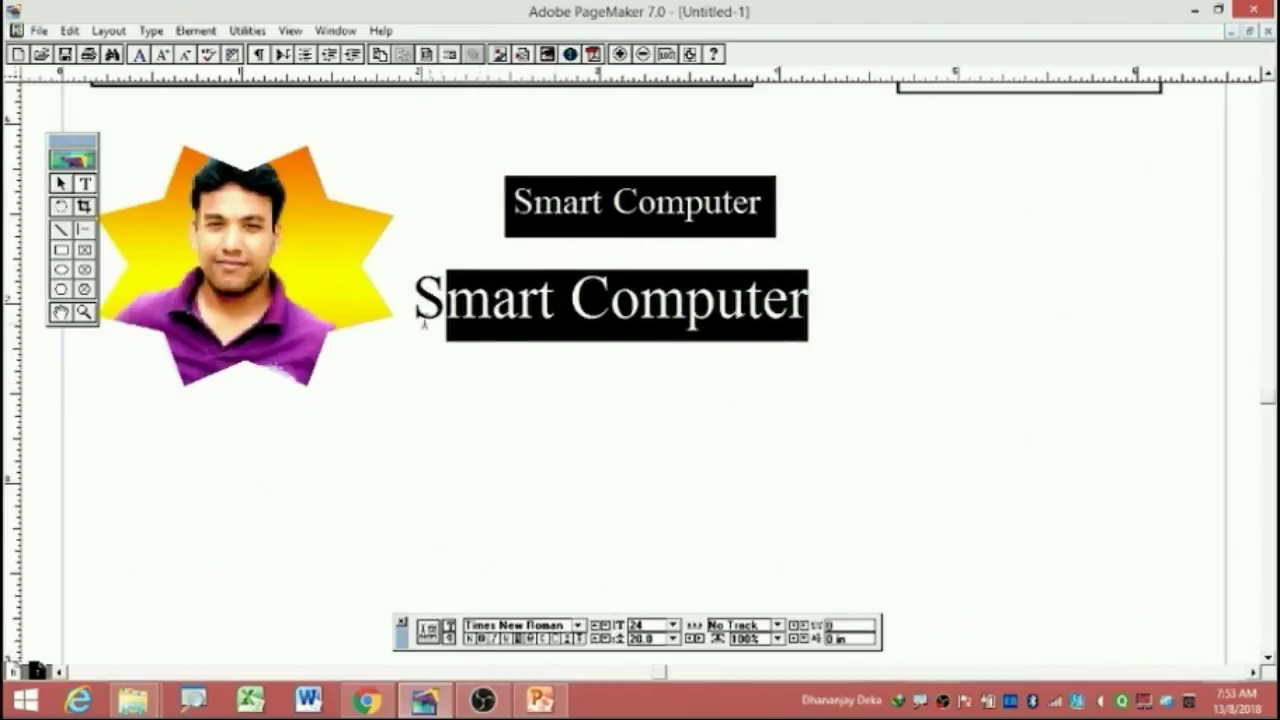
{"action": "left_click_drag", "start_coordinate": [413, 303], "coordinate": [815, 296]}
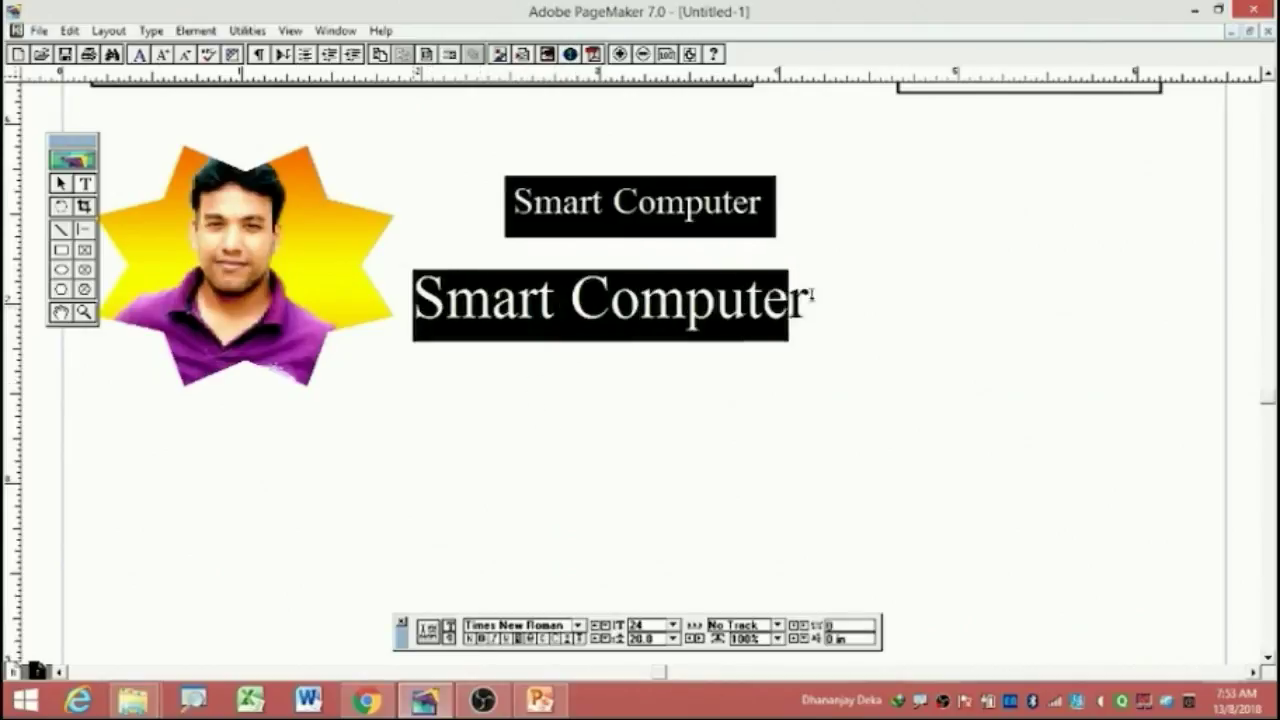
{"action": "left_click", "coordinate": [492, 639]}
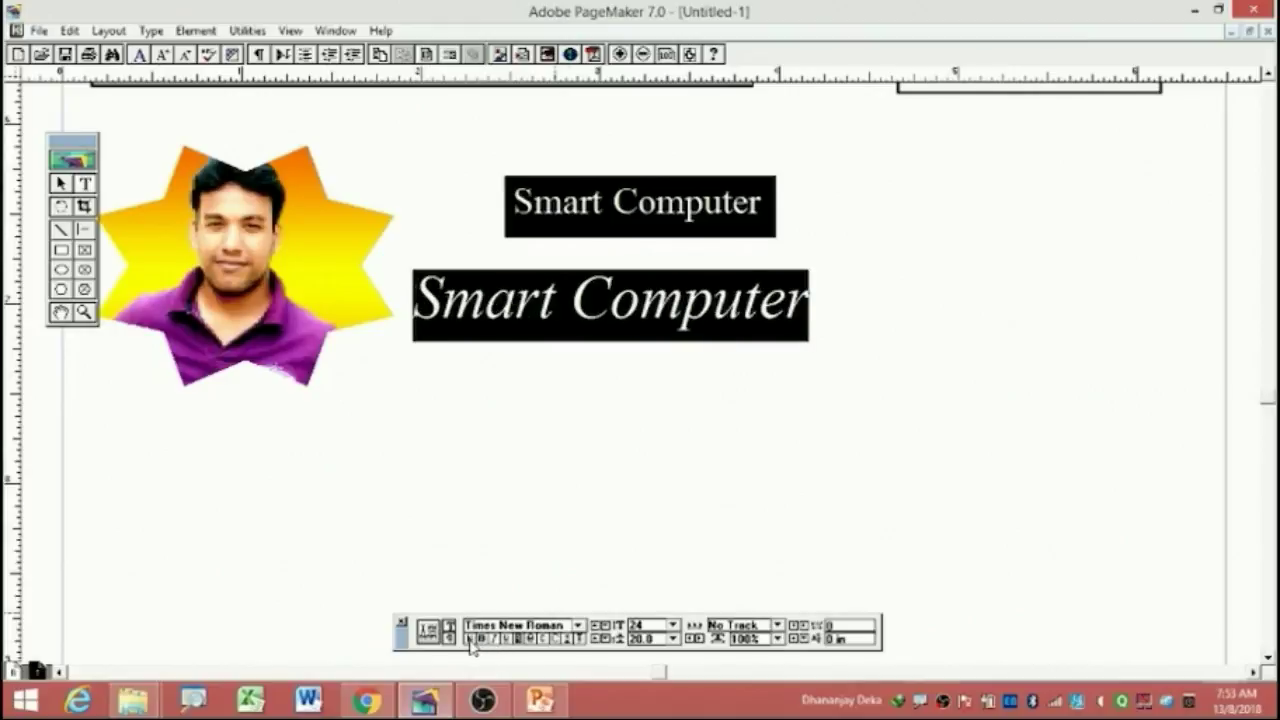
{"action": "left_click", "coordinate": [471, 640]}
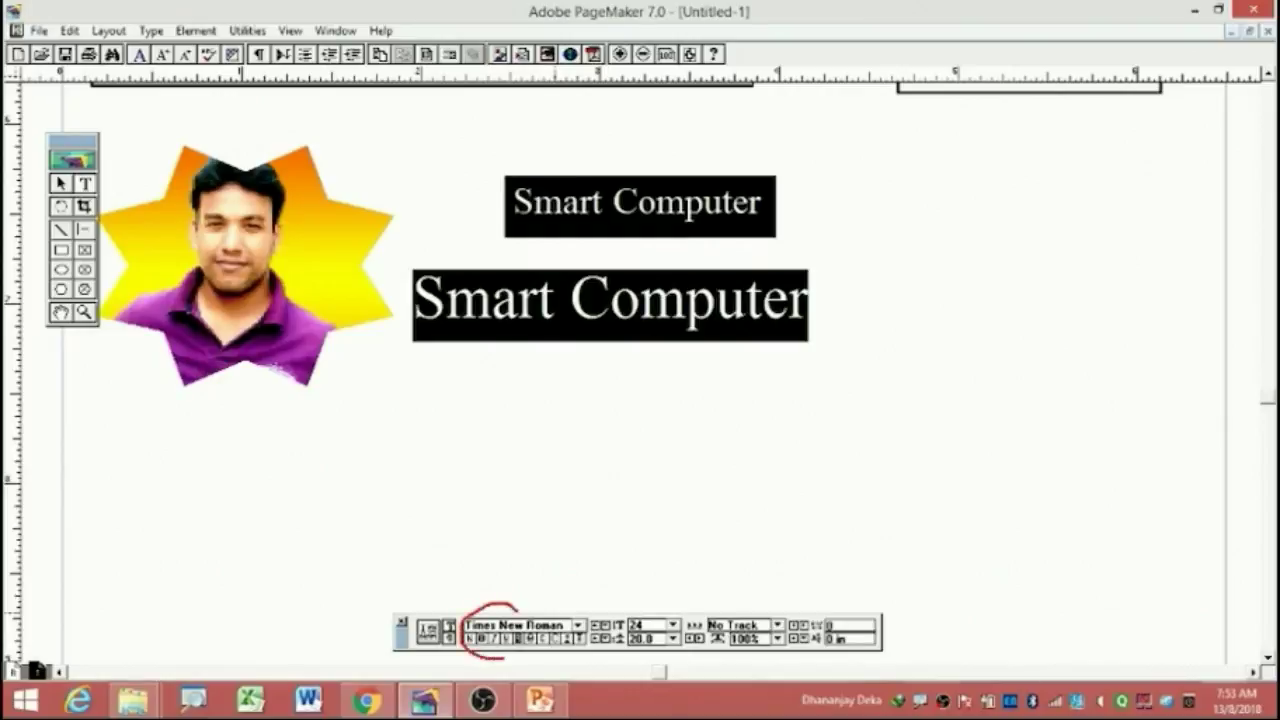
{"action": "left_click_drag", "start_coordinate": [516, 605], "coordinate": [479, 596]}
{"action": "key", "text": "Escape"}
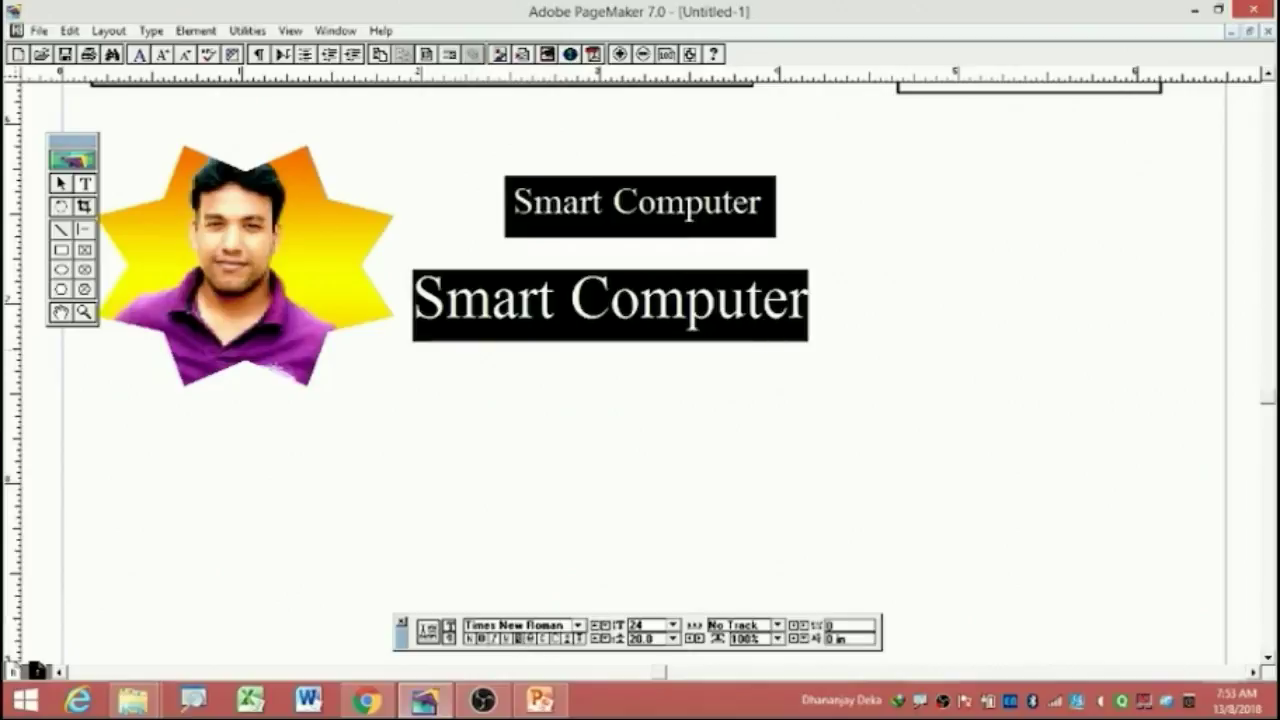
Apply Strikethrough to the large 'Smart Computer' heading, then remove it.
{"action": "left_click_drag", "start_coordinate": [424, 300], "coordinate": [836, 294]}
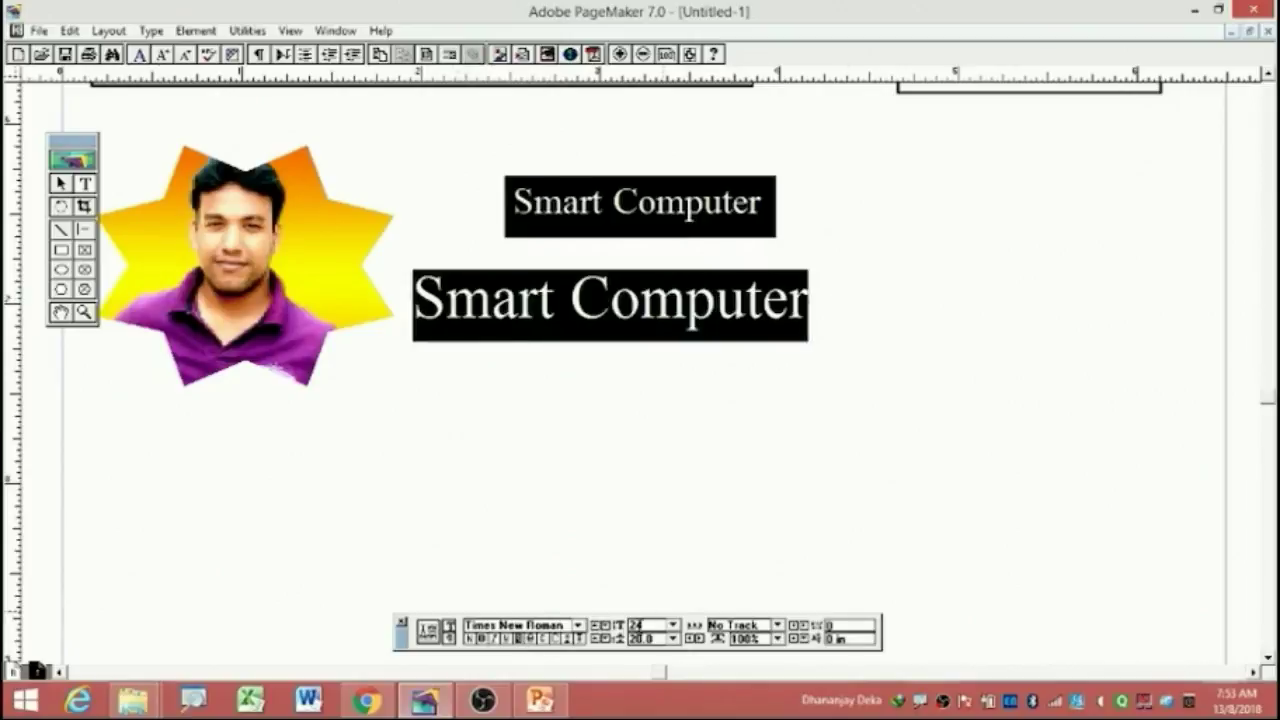
{"action": "left_click", "coordinate": [530, 638]}
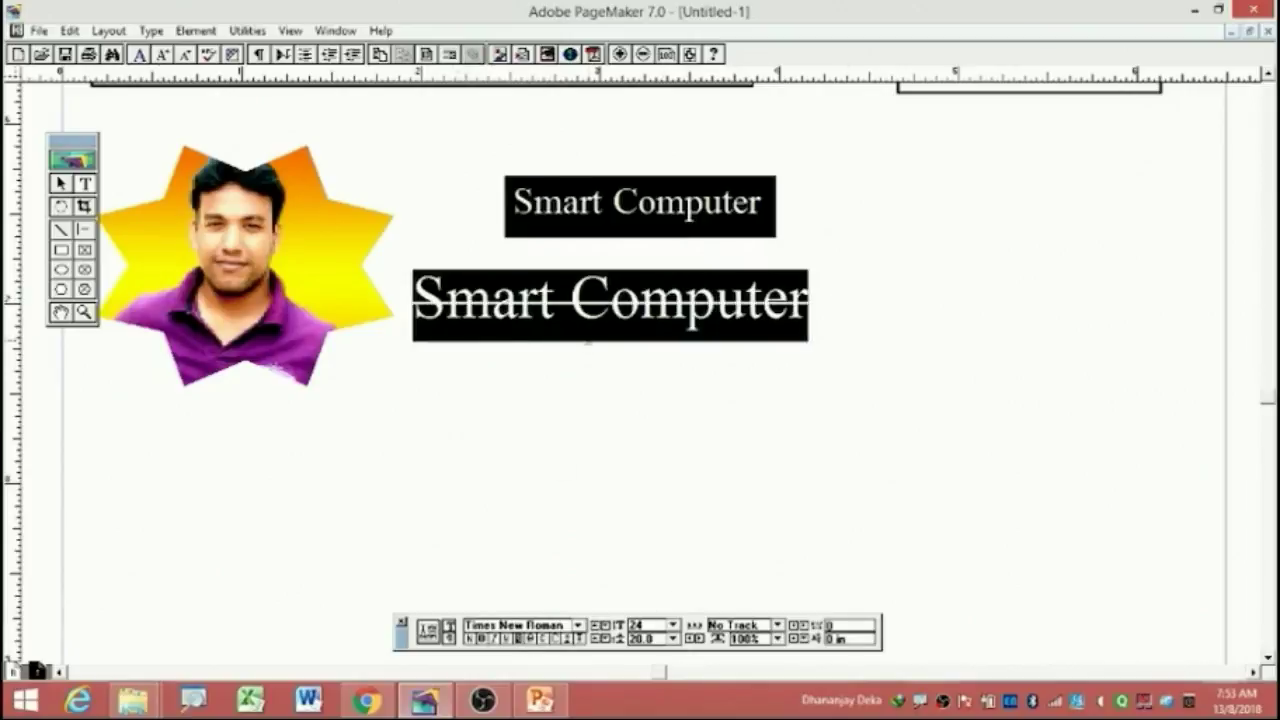
{"action": "left_click", "coordinate": [611, 305]}
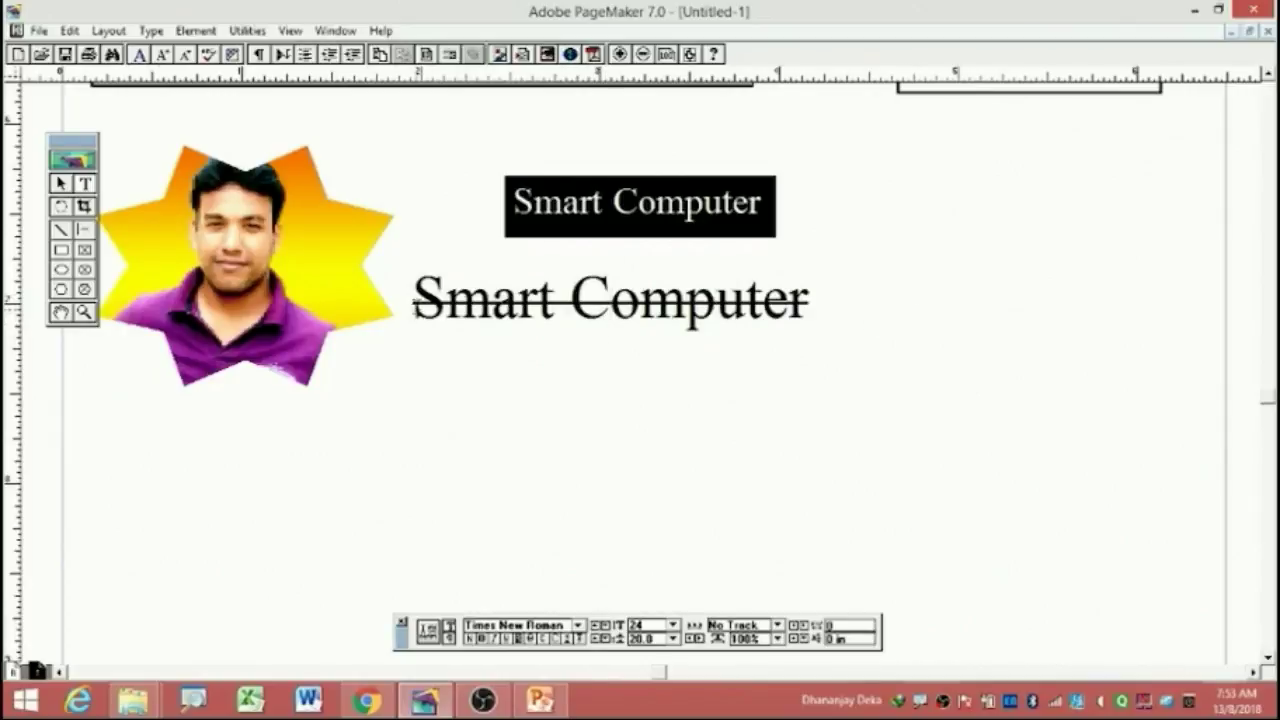
{"action": "left_click_drag", "start_coordinate": [418, 306], "coordinate": [832, 312]}
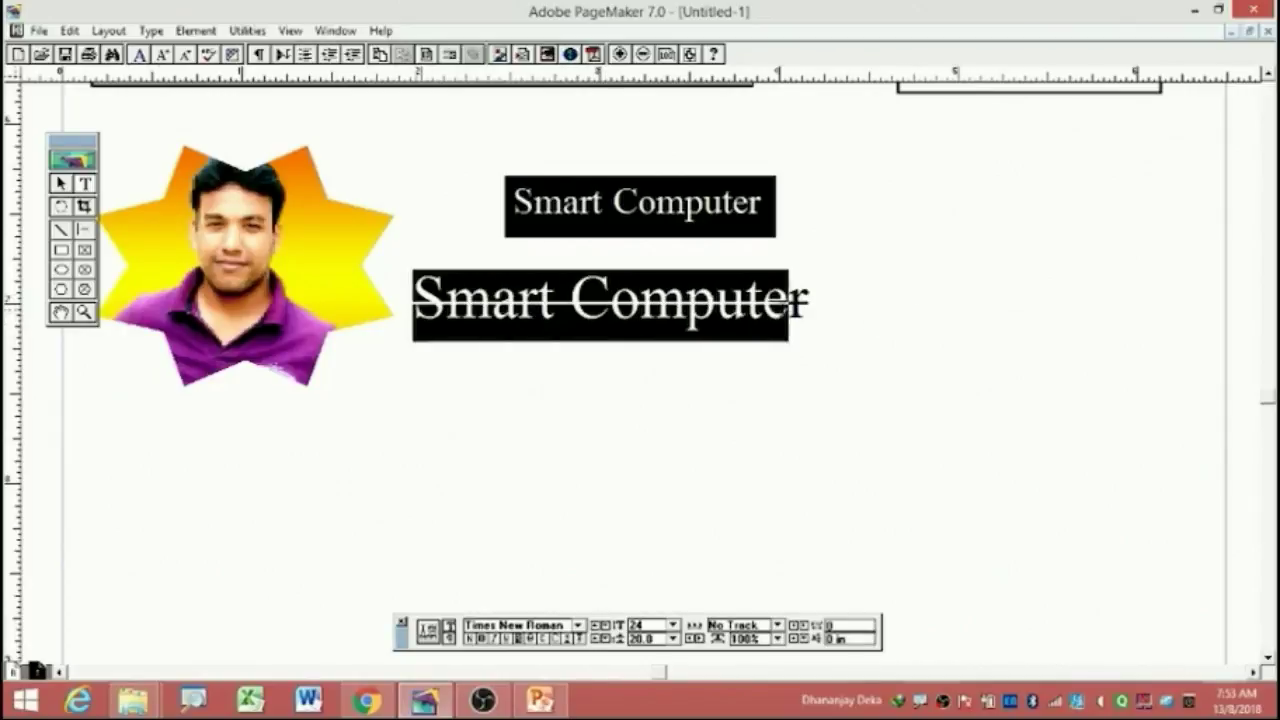
{"action": "left_click", "coordinate": [532, 639]}
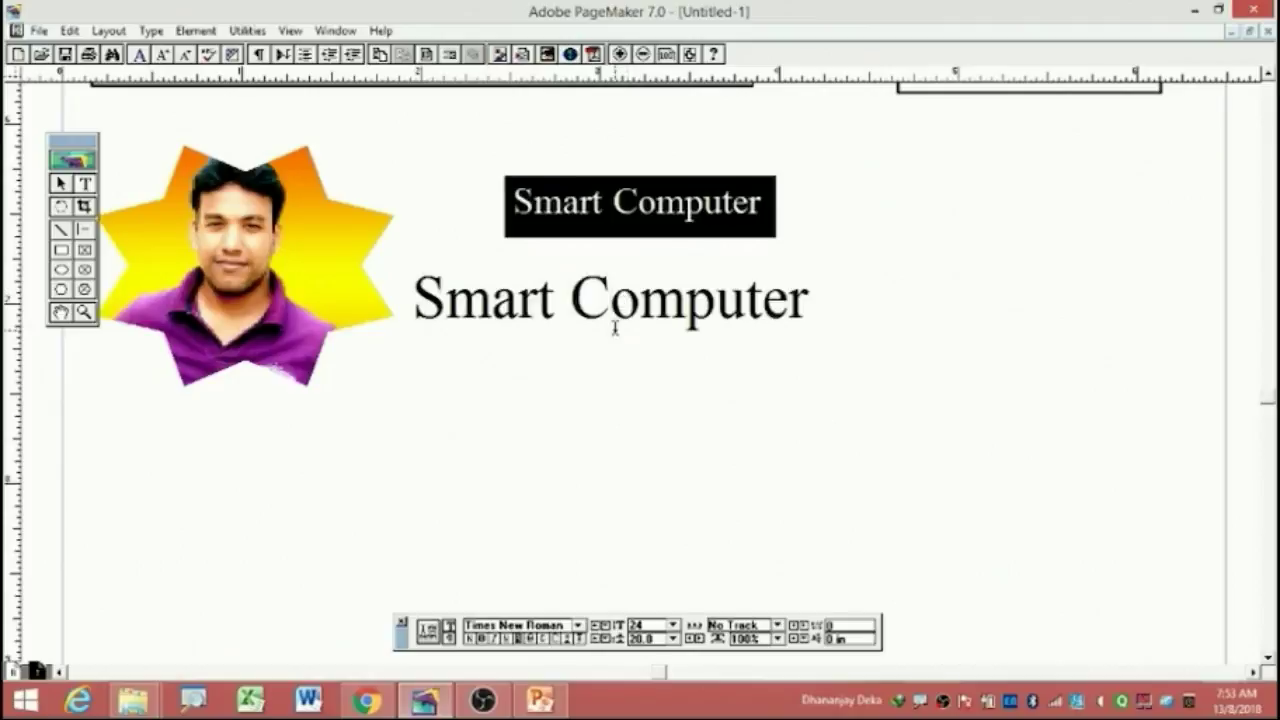
Turn the heading into Small Caps and inspect its capital letters.
{"action": "left_click_drag", "start_coordinate": [414, 300], "coordinate": [810, 304]}
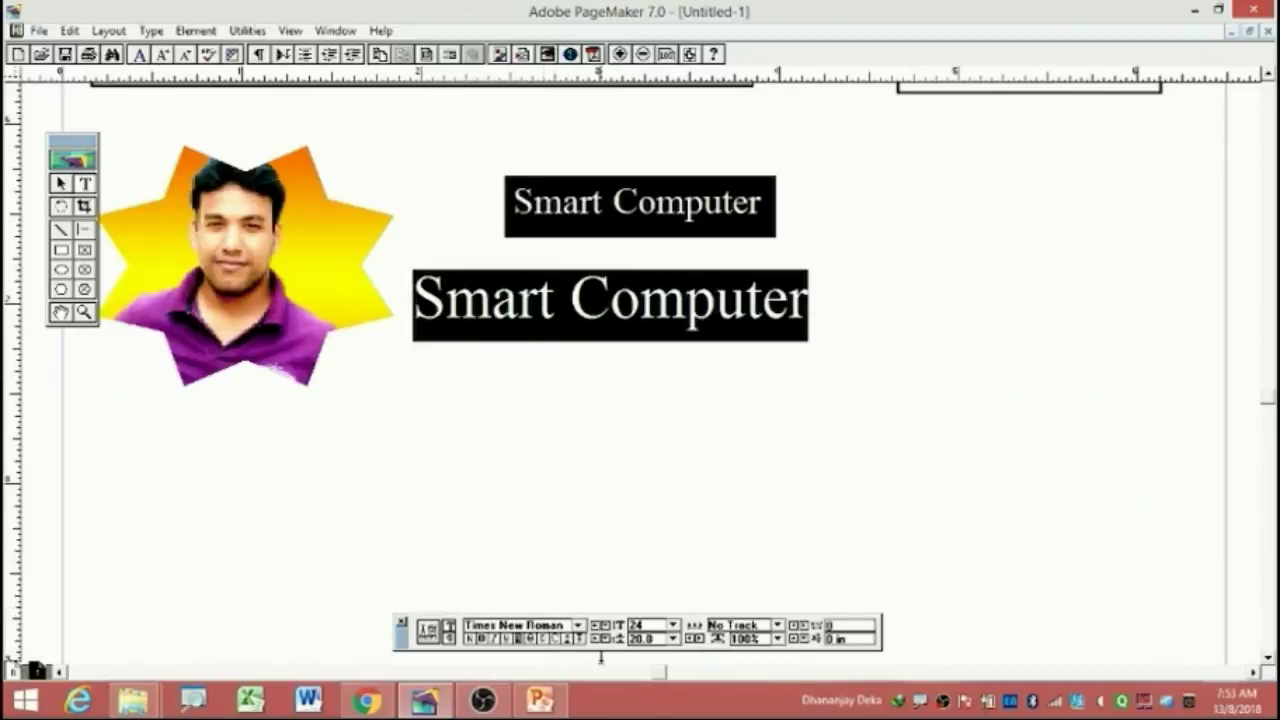
{"action": "left_click", "coordinate": [545, 640]}
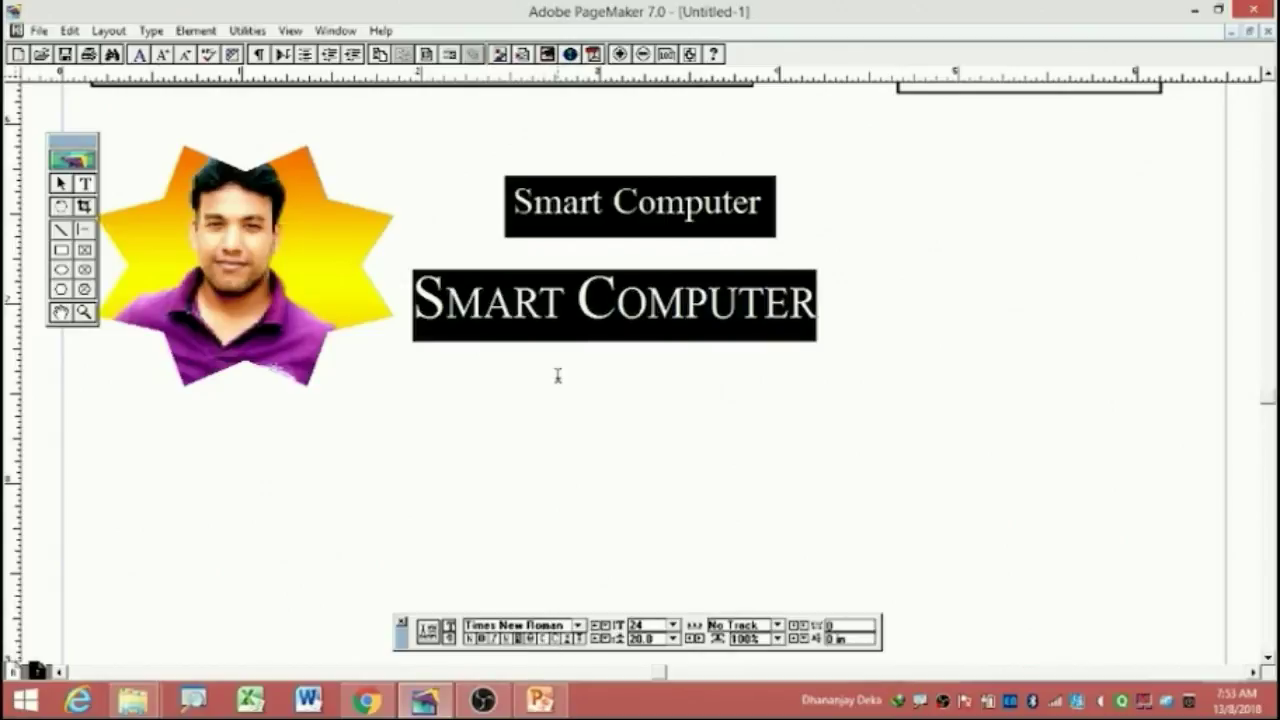
{"action": "left_click", "coordinate": [578, 305]}
{"action": "left_click_drag", "start_coordinate": [816, 305], "coordinate": [378, 333]}
{"action": "left_click", "coordinate": [486, 305]}
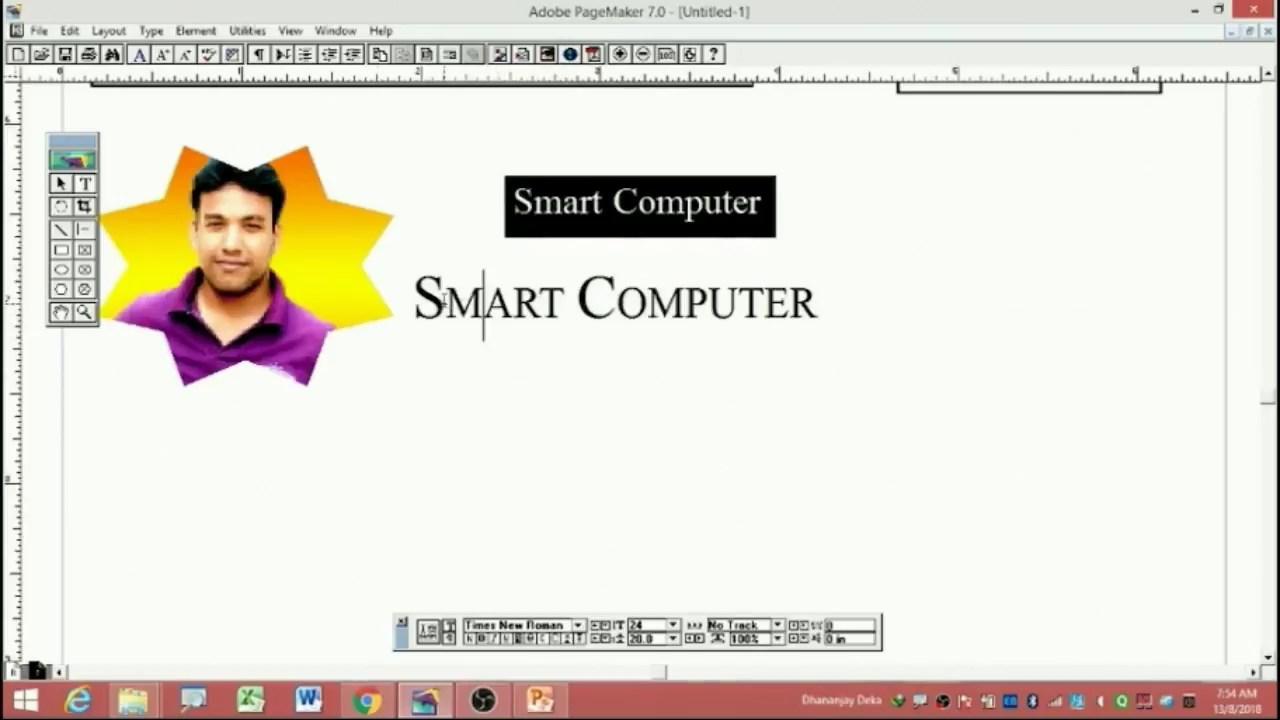
{"action": "left_click_drag", "start_coordinate": [446, 305], "coordinate": [413, 305]}
{"action": "left_click_drag", "start_coordinate": [617, 305], "coordinate": [576, 305]}
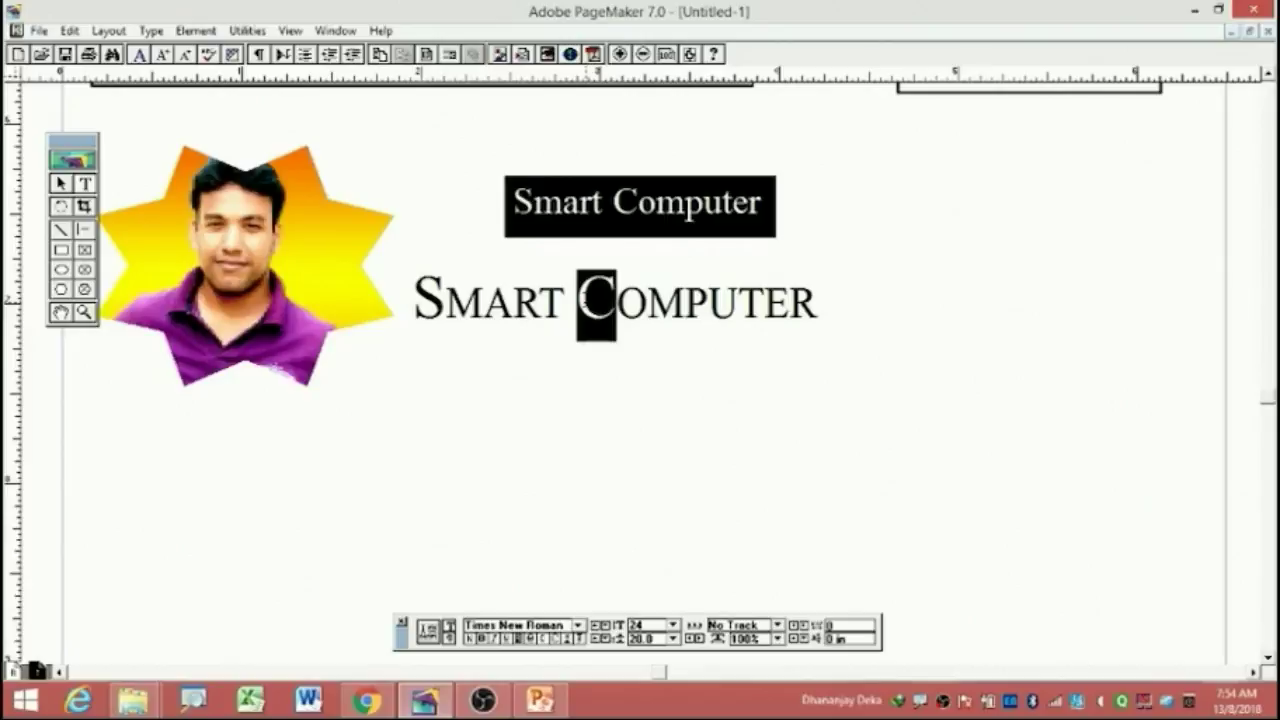
{"action": "left_click", "coordinate": [560, 305]}
Switch the heading to All Caps, then return it to normal mixed case.
{"action": "left_click_drag", "start_coordinate": [413, 305], "coordinate": [899, 281]}
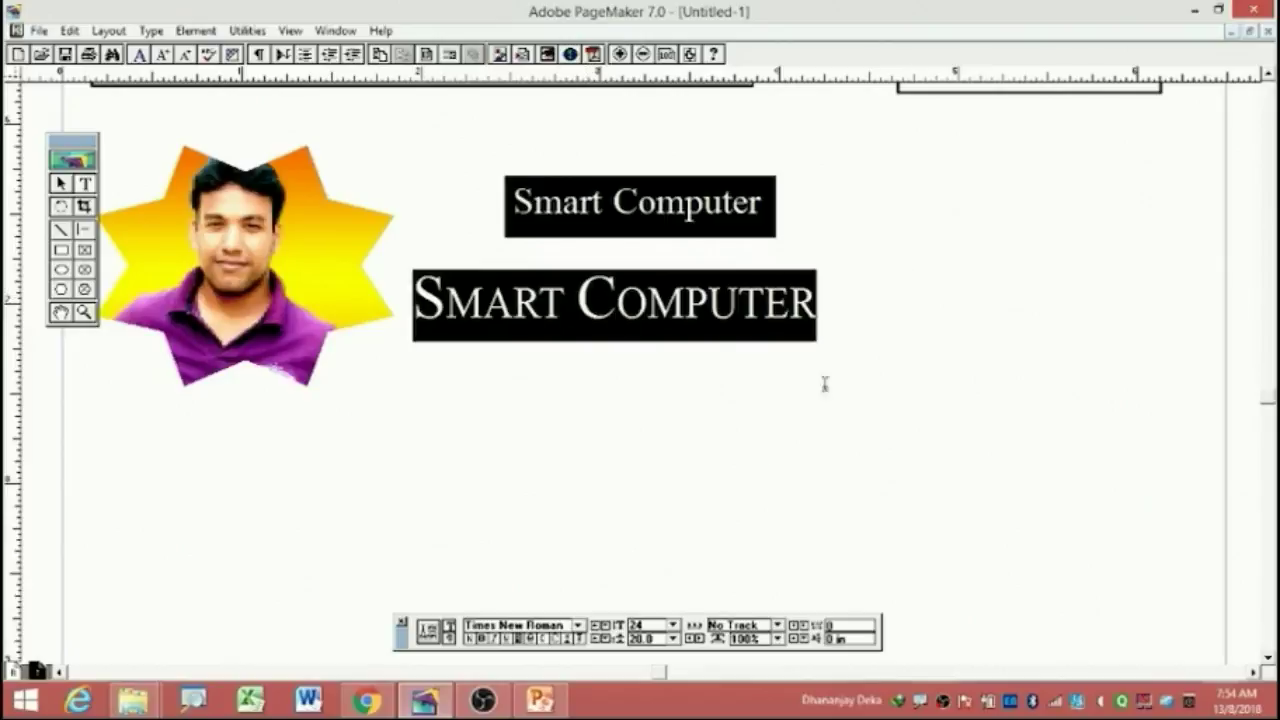
{"action": "left_click", "coordinate": [556, 639]}
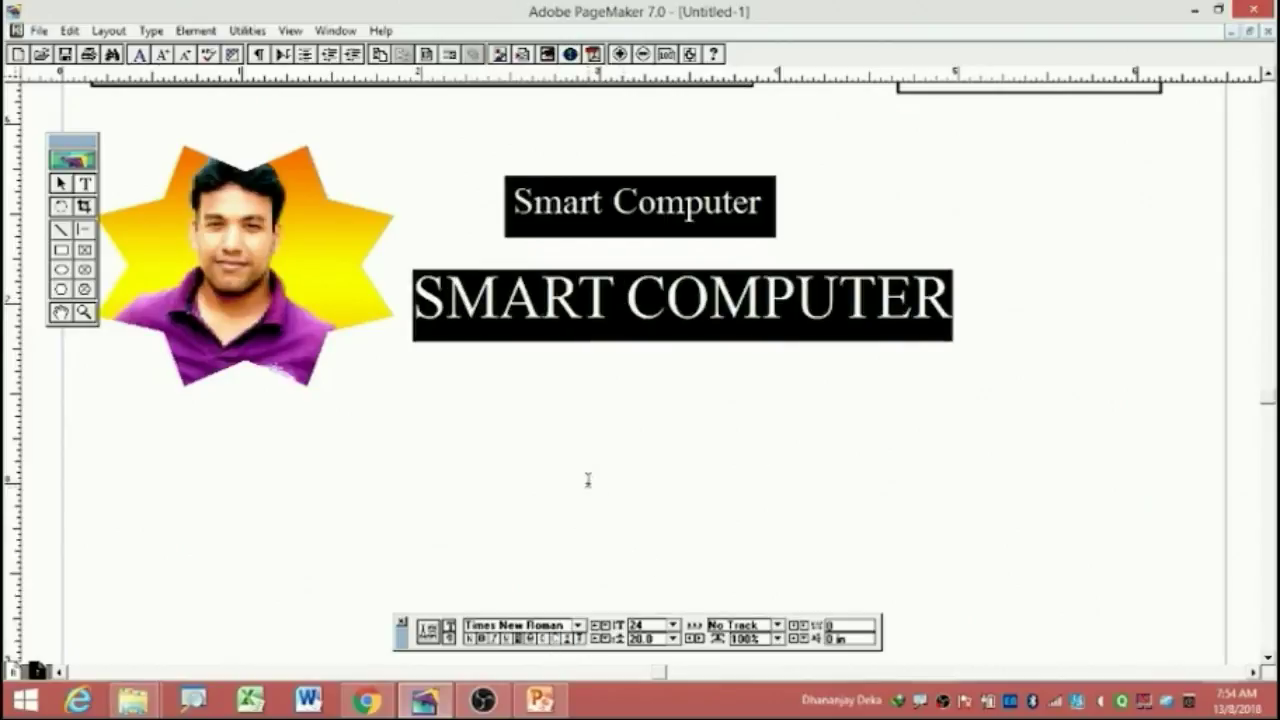
{"action": "left_click", "coordinate": [626, 305]}
{"action": "left_click_drag", "start_coordinate": [413, 305], "coordinate": [1022, 294]}
{"action": "left_click", "coordinate": [763, 305]}
{"action": "left_click", "coordinate": [415, 305]}
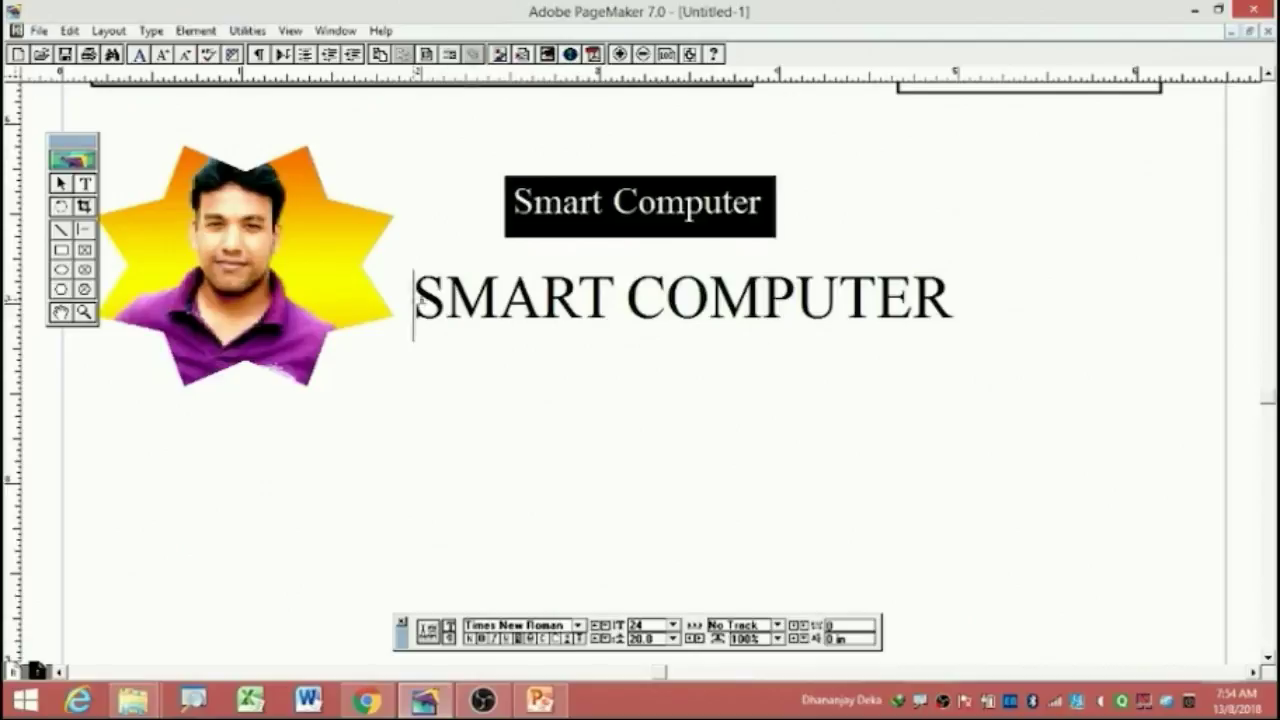
{"action": "left_click_drag", "start_coordinate": [418, 305], "coordinate": [952, 305]}
{"action": "left_click", "coordinate": [561, 640]}
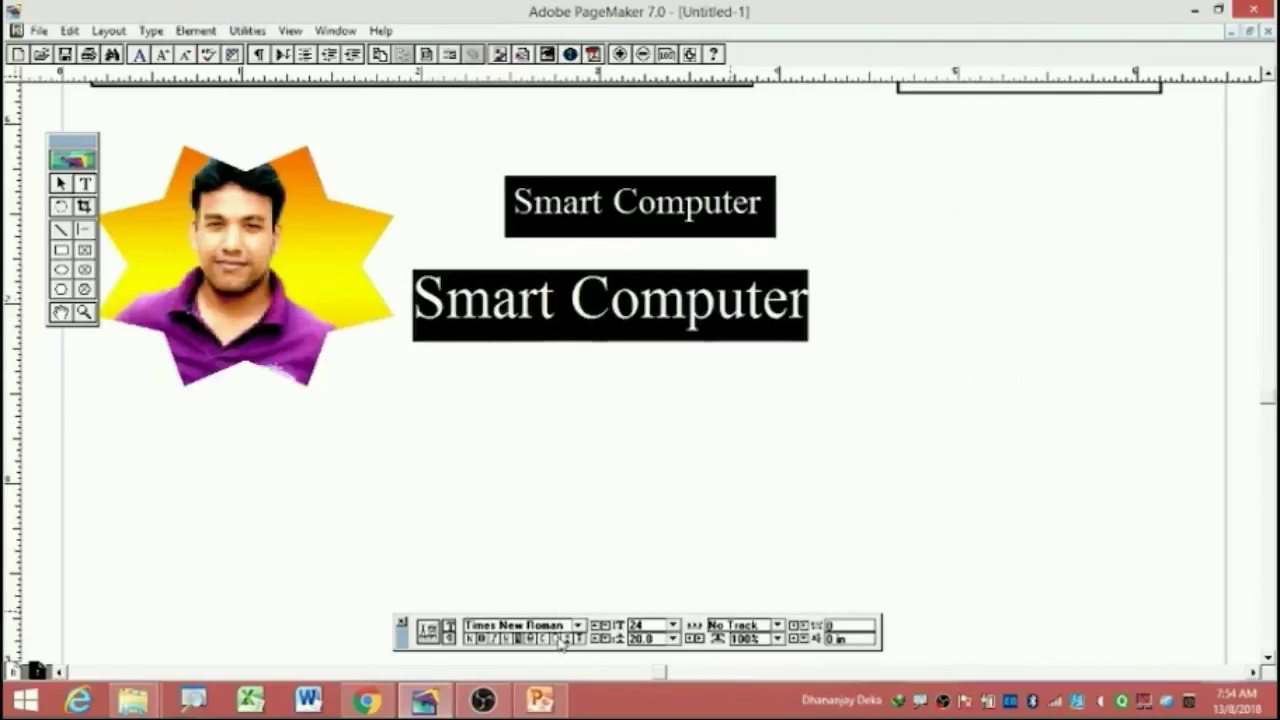
{"action": "left_click", "coordinate": [956, 230]}
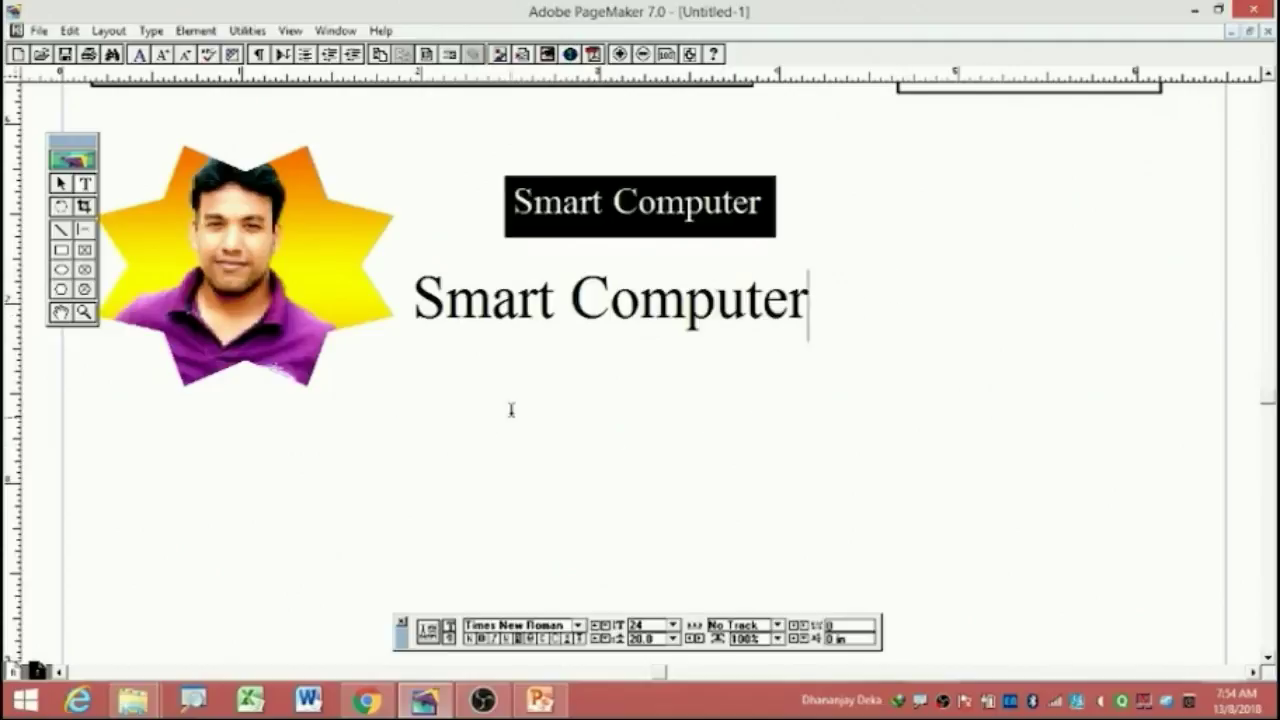
Type '42' in a new text block below the heading and select it.
{"action": "left_click_drag", "start_coordinate": [504, 393], "coordinate": [745, 555]}
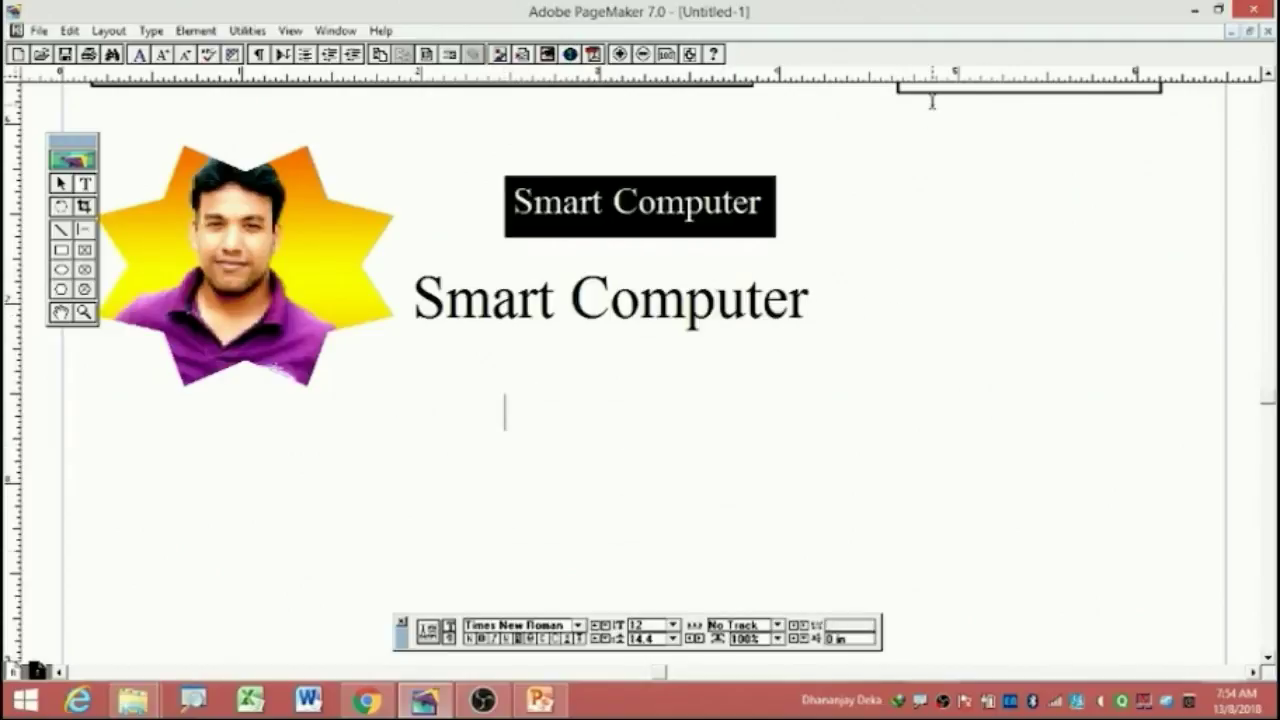
{"action": "type", "text": "42"}
{"action": "key", "text": "ctrl+a"}
Enlarge '42' to 53 pt and make the 2 a superscript.
{"action": "key", "text": "ctrl+alt+shift+period"}
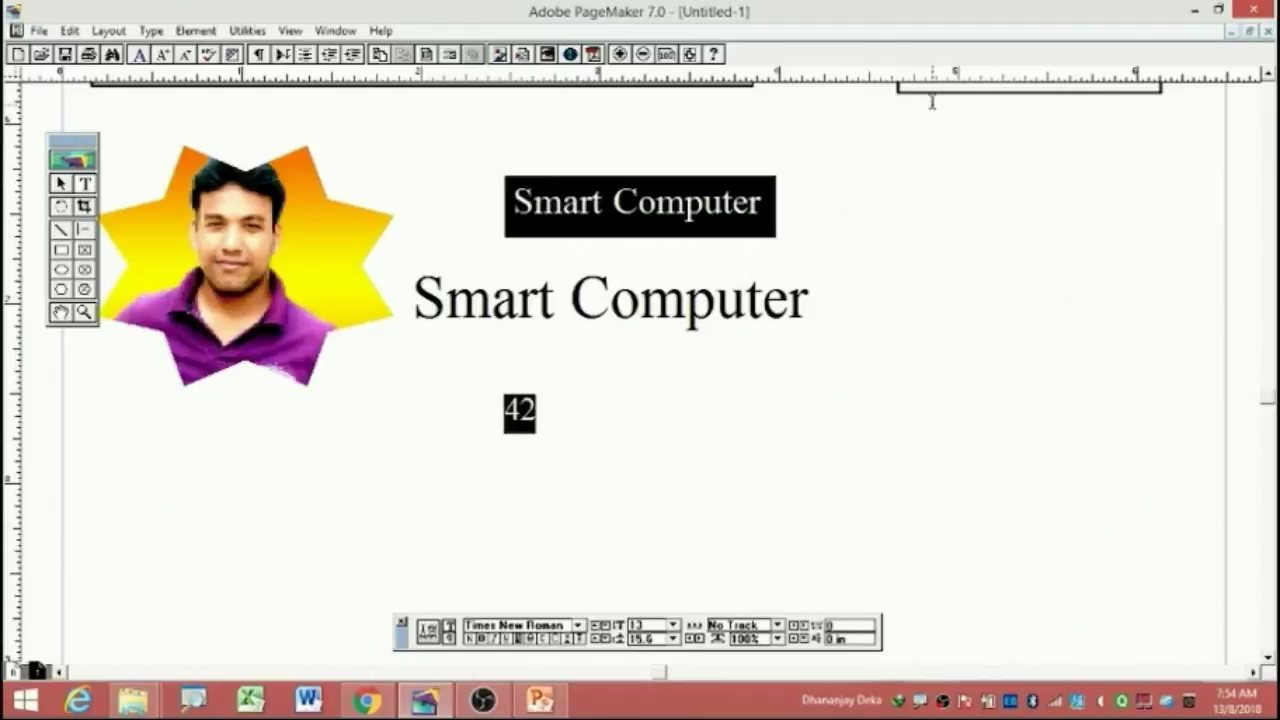
{"action": "key", "text": "ctrl+alt+shift+period"}
{"action": "key", "text": "ctrl+alt+shift+period"}
{"action": "key", "text": "ctrl+alt+shift+period"}
{"action": "key", "text": "ctrl+alt+shift+period"}
{"action": "key", "text": "ctrl+alt+shift+period"}
{"action": "key", "text": "ctrl+alt+shift+period"}
{"action": "key", "text": "ctrl+alt+shift+period"}
{"action": "key", "text": "ctrl+alt+shift+period"}
{"action": "key", "text": "ctrl+alt+shift+period"}
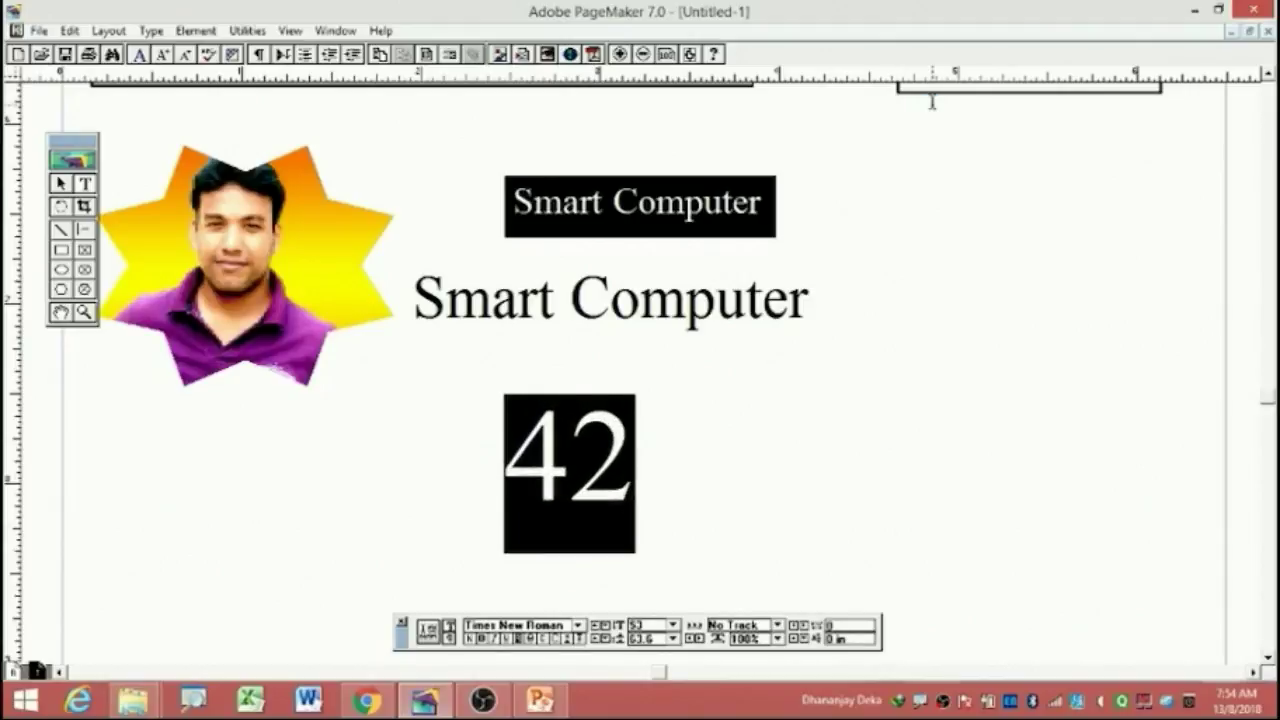
{"action": "left_click", "coordinate": [610, 432]}
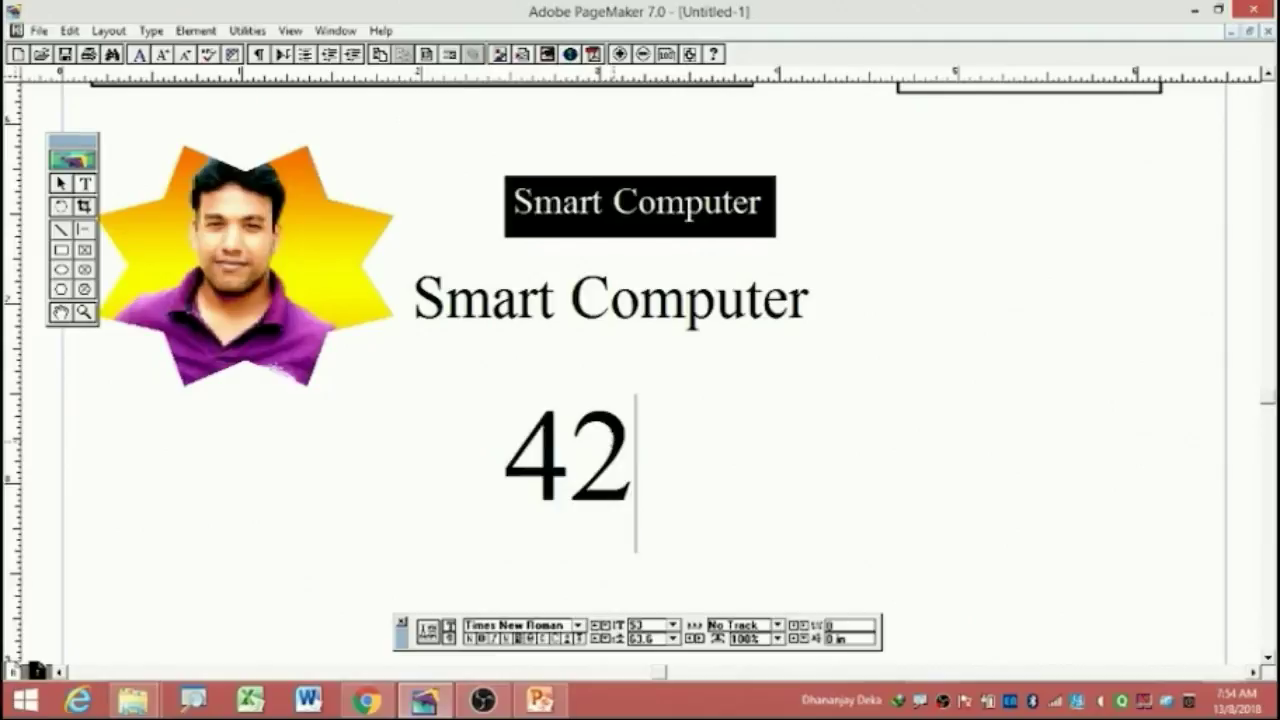
{"action": "left_click_drag", "start_coordinate": [572, 444], "coordinate": [636, 443]}
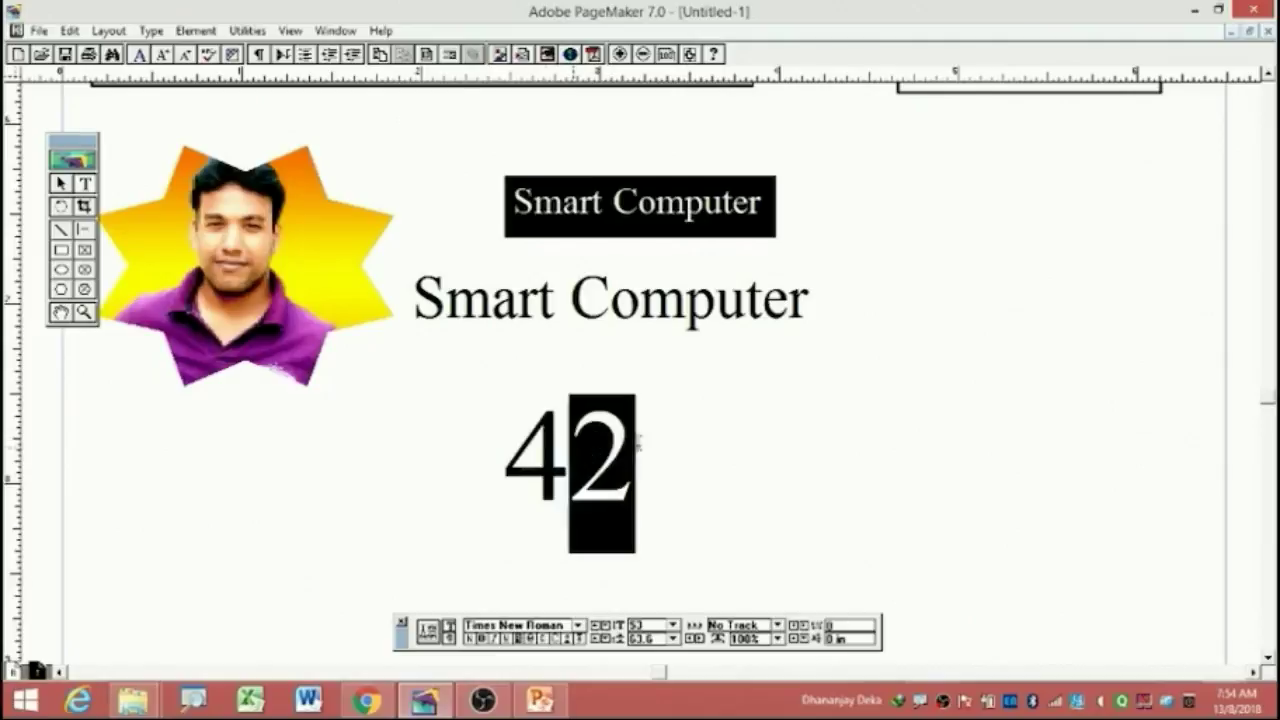
{"action": "left_click", "coordinate": [567, 640]}
{"action": "left_click", "coordinate": [628, 452]}
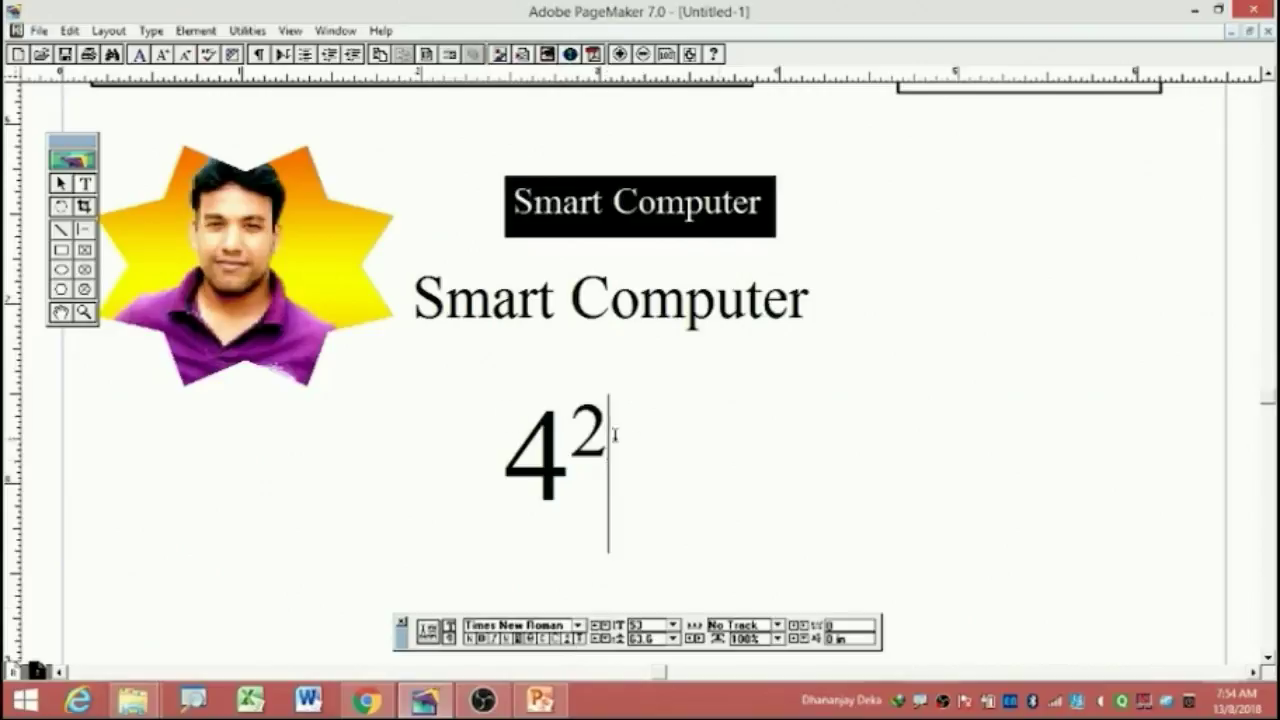
Move the 4² block to the upper right beside the black heading.
{"action": "left_click", "coordinate": [60, 184]}
{"action": "left_click_drag", "start_coordinate": [578, 440], "coordinate": [928, 201]}
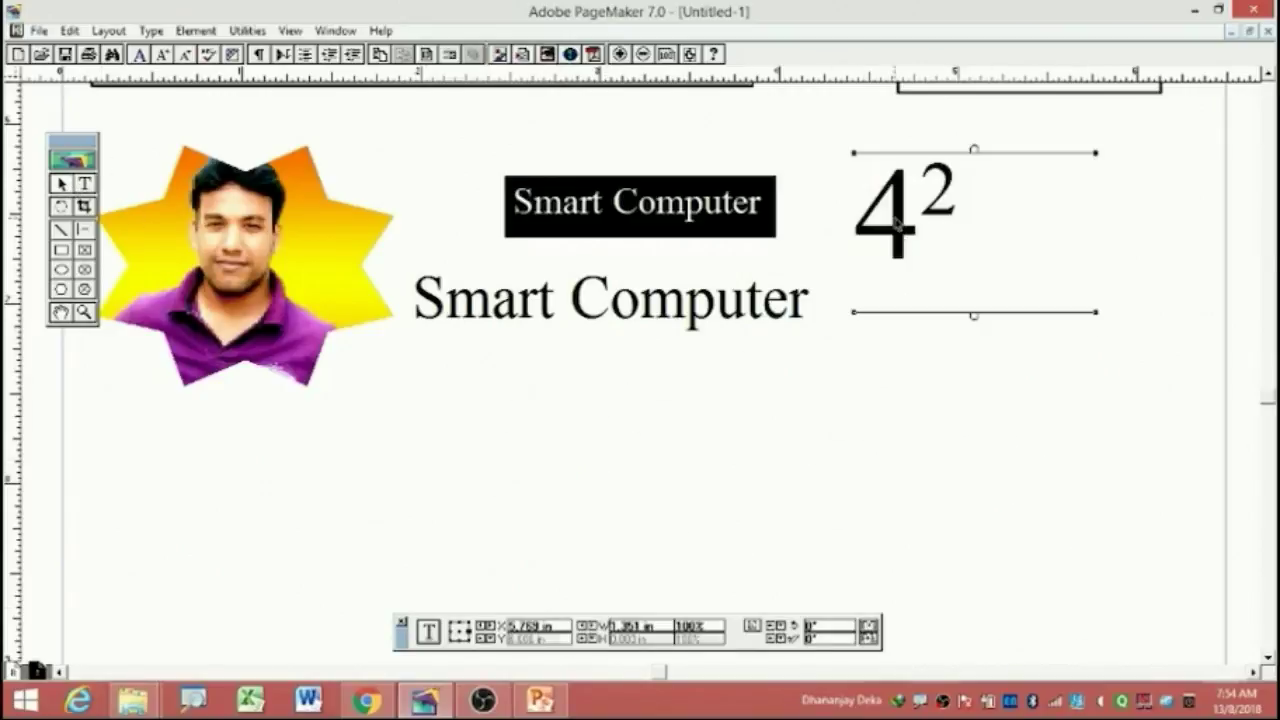
{"action": "left_click_drag", "start_coordinate": [1096, 312], "coordinate": [1000, 386]}
{"action": "left_click", "coordinate": [846, 420]}
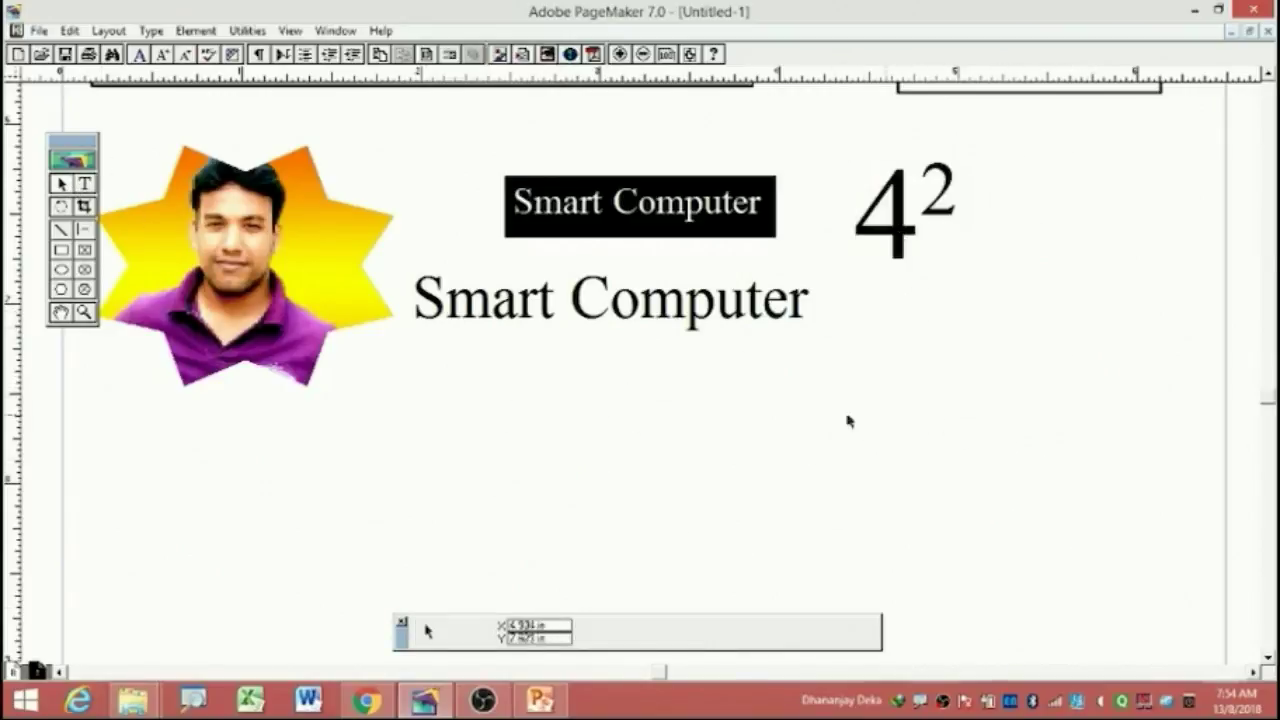
{"action": "key", "text": "shift+F2"}
Type 'H2O' at 29 pt in a new text block below the heading.
{"action": "left_click_drag", "start_coordinate": [418, 414], "coordinate": [938, 522]}
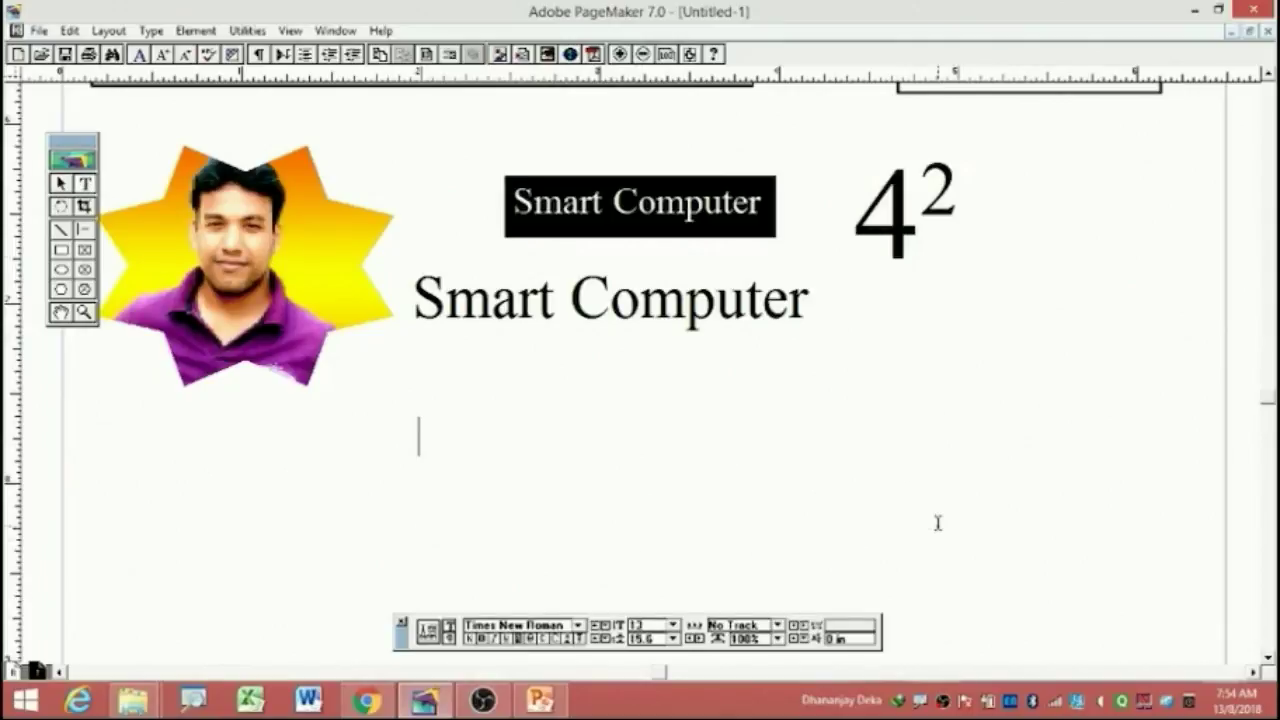
{"action": "key", "text": "ctrl+alt+shift+period"}
{"action": "key", "text": "ctrl+alt+shift+period"}
{"action": "key", "text": "ctrl+alt+shift+period"}
{"action": "type", "text": "H2"}
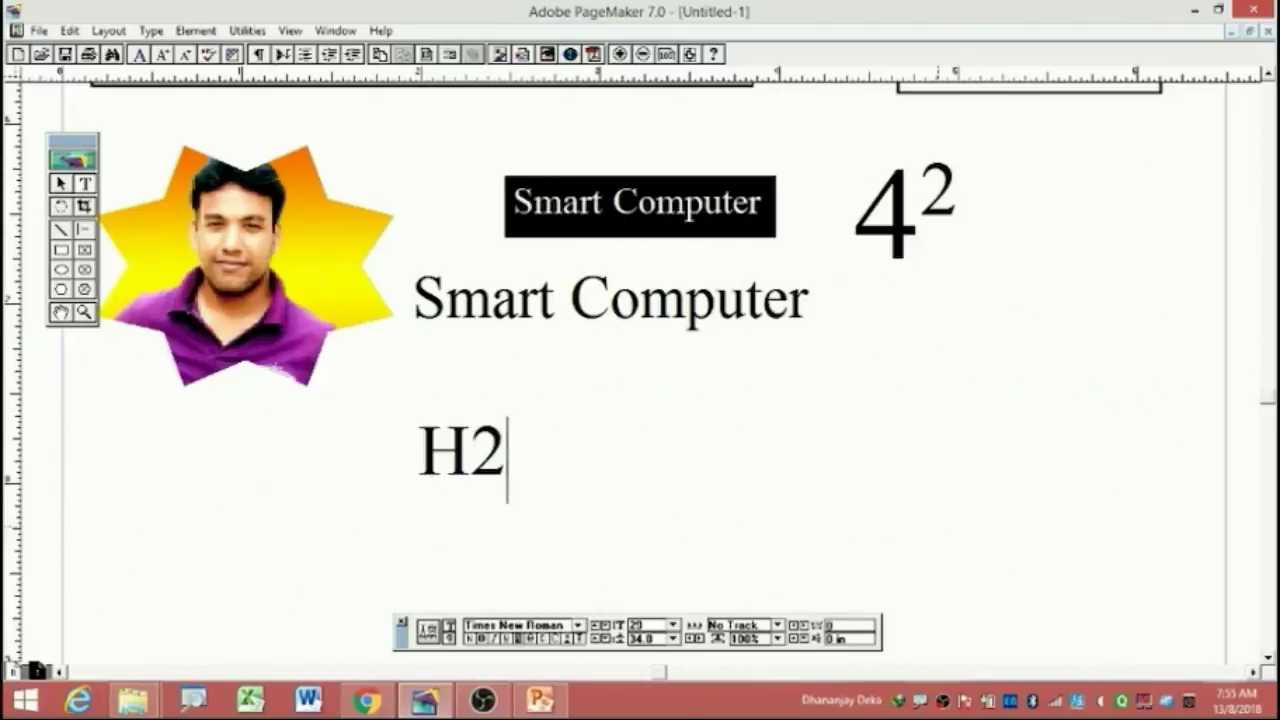
{"action": "type", "text": "o"}
{"action": "key", "text": "BackSpace"}
{"action": "type", "text": "O"}
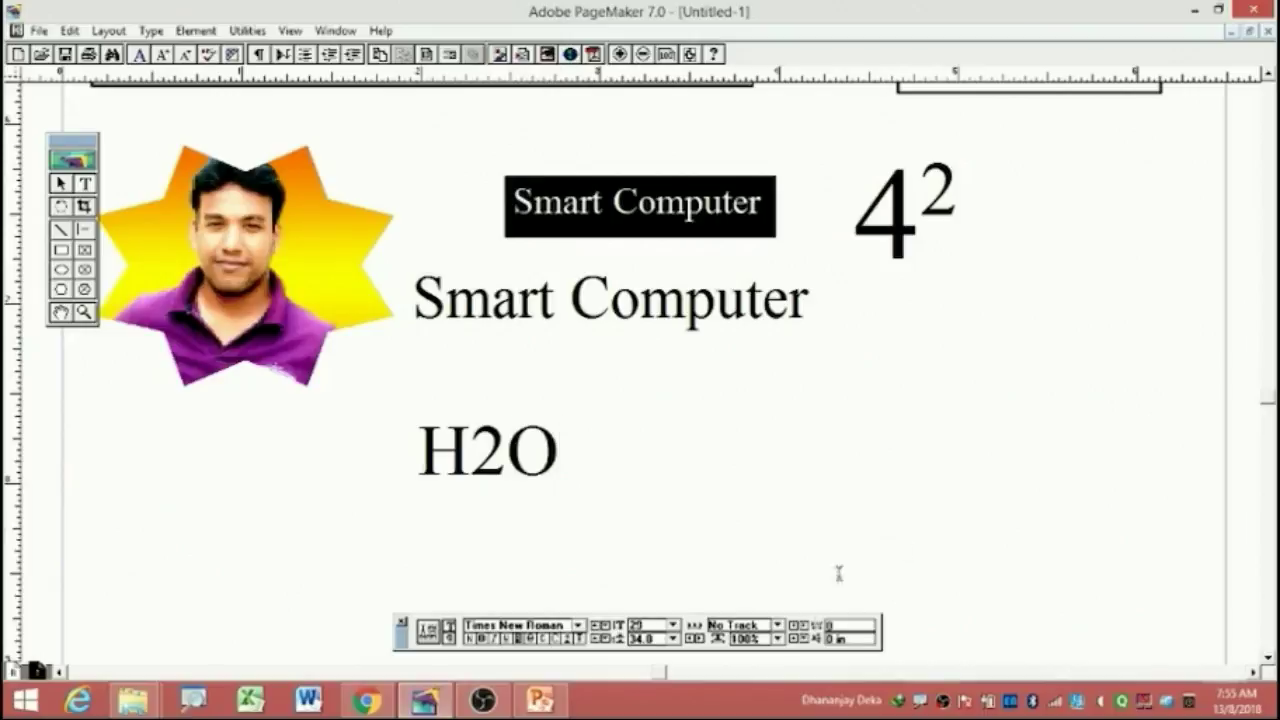
Make the 2 in H2O a subscript.
{"action": "left_click", "coordinate": [490, 470]}
{"action": "key", "text": "shift+Left"}
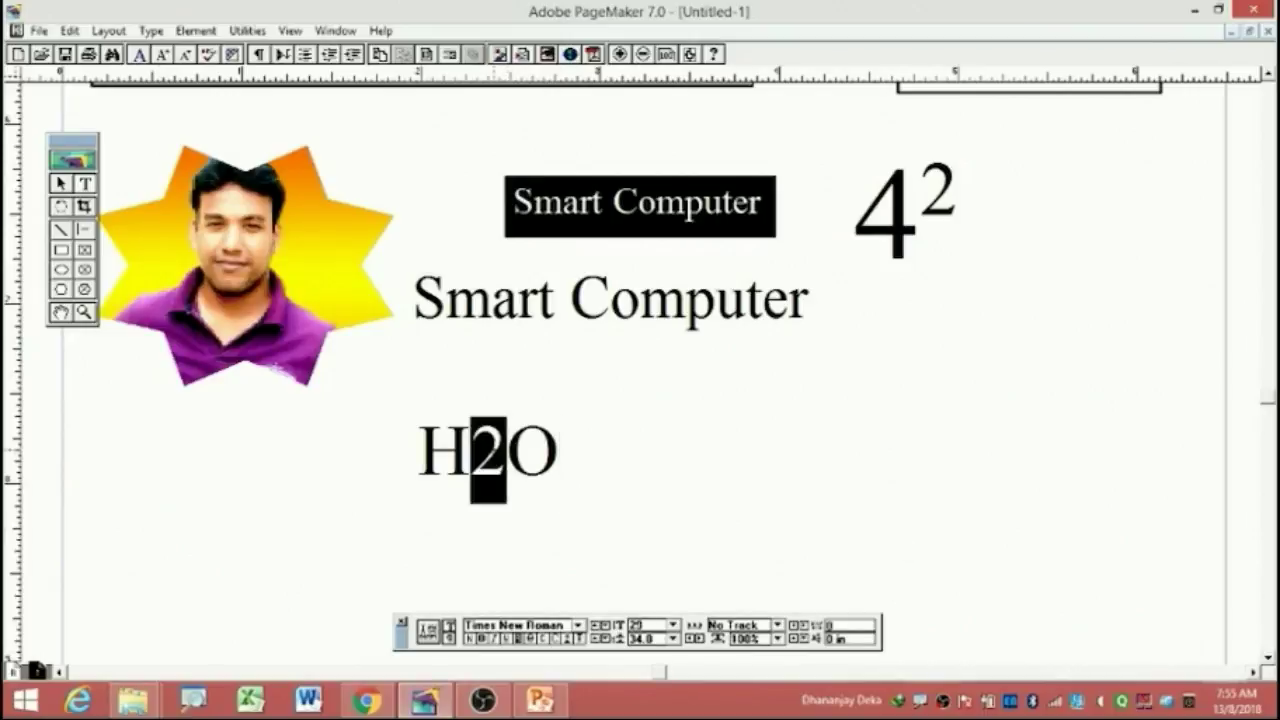
{"action": "left_click", "coordinate": [580, 639]}
{"action": "mouse_move", "coordinate": [760, 407]}
{"action": "left_mouse_down"}
{"action": "mouse_move", "coordinate": [580, 640]}
{"action": "mouse_move", "coordinate": [582, 628]}
{"action": "mouse_move", "coordinate": [622, 642]}
{"action": "left_mouse_up"}
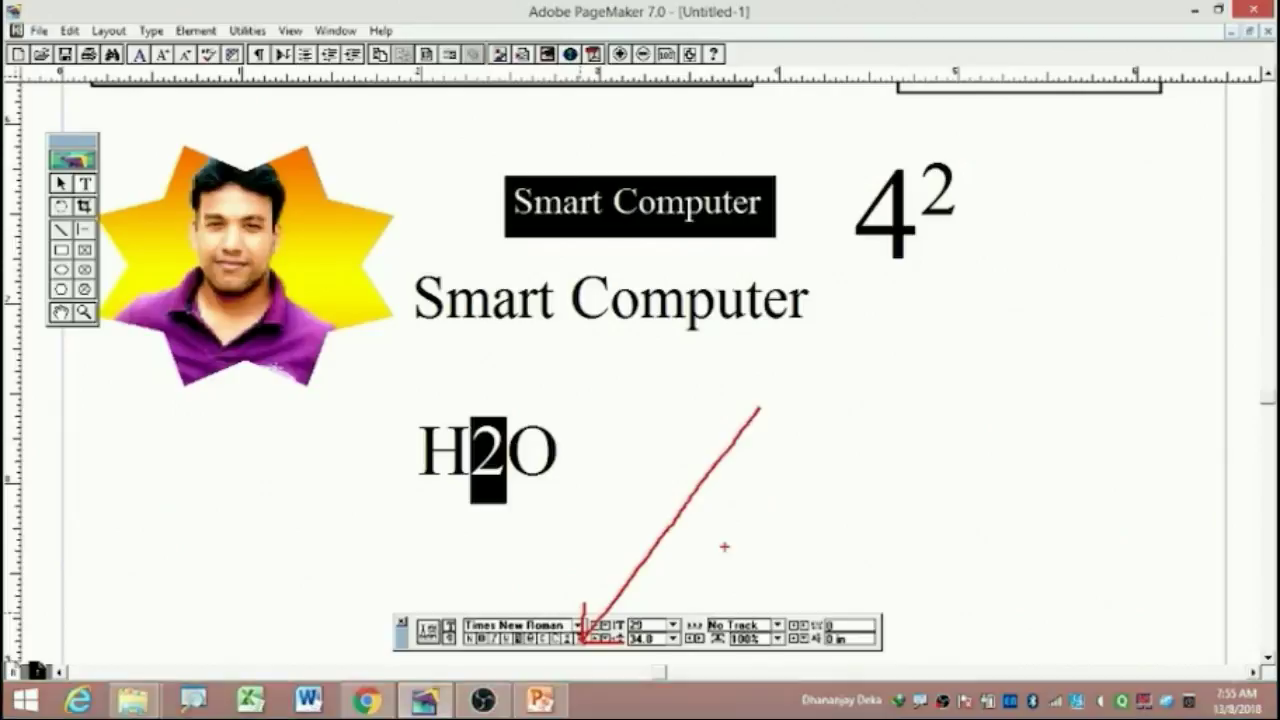
{"action": "key", "text": "Escape"}
{"action": "left_click", "coordinate": [581, 642]}
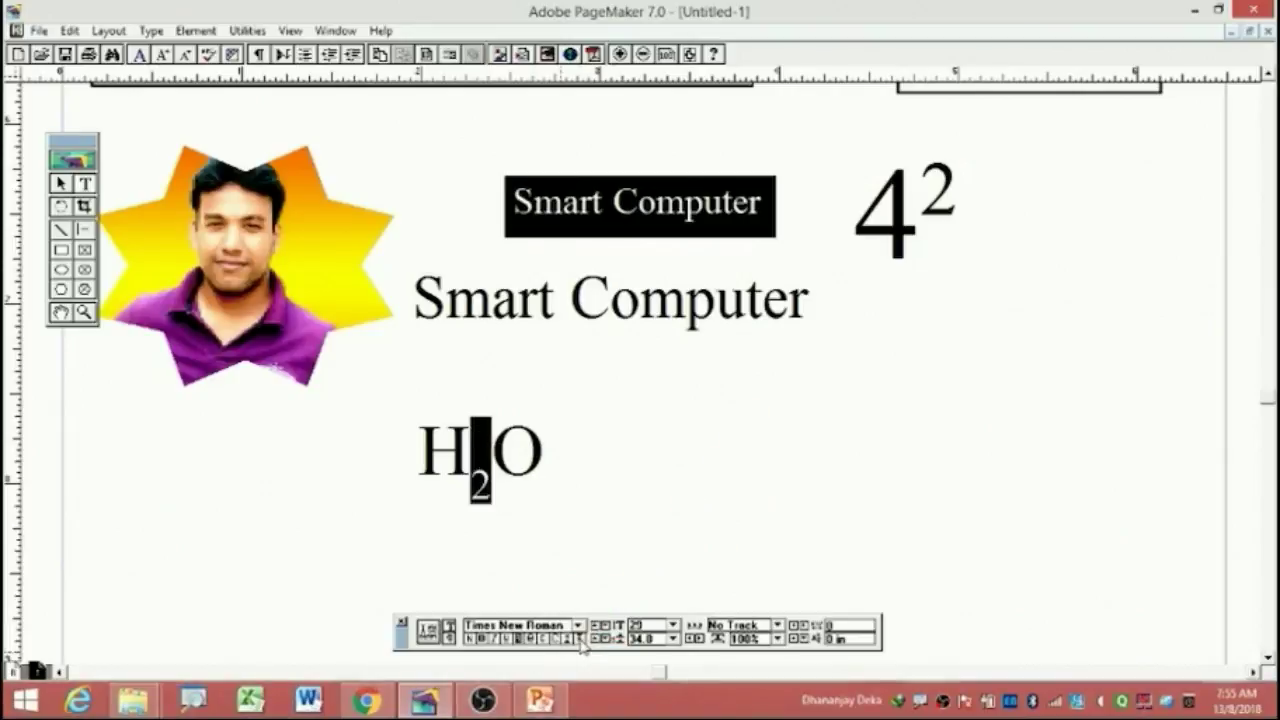
{"action": "left_click", "coordinate": [541, 442]}
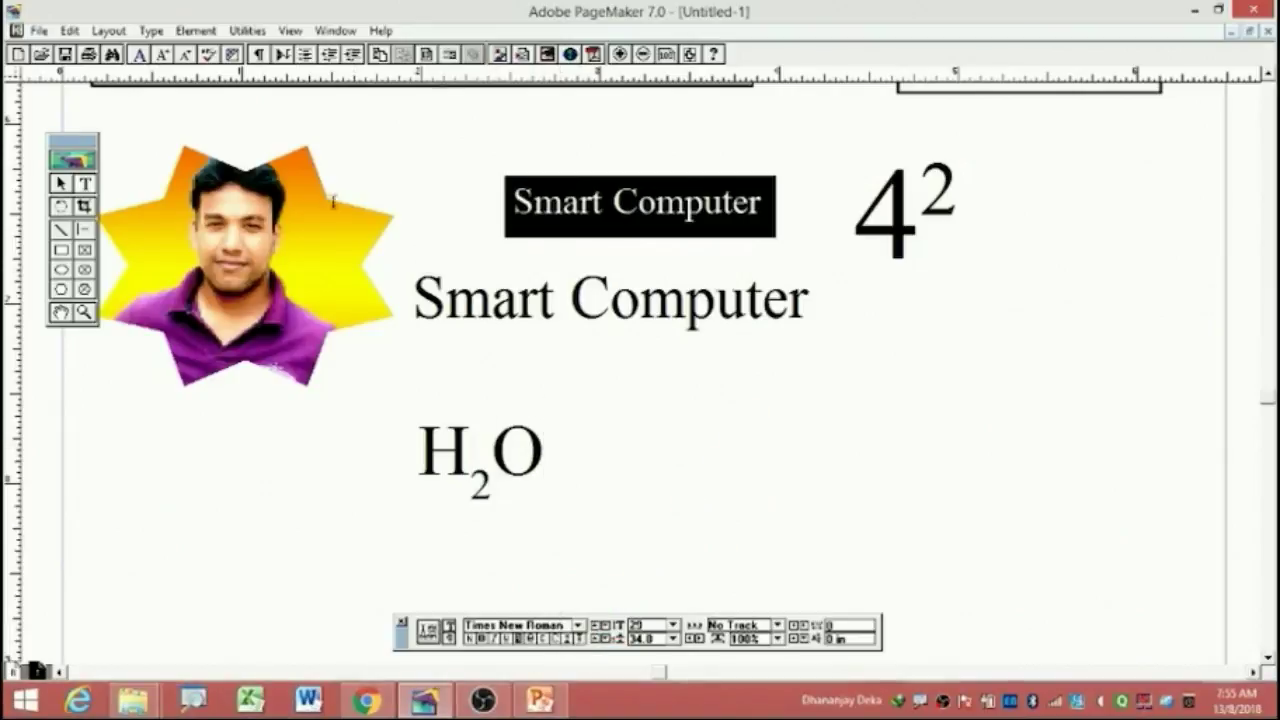
Move the H2O block up just below 'Smart Computer'.
{"action": "left_click", "coordinate": [60, 183]}
{"action": "left_click", "coordinate": [440, 455]}
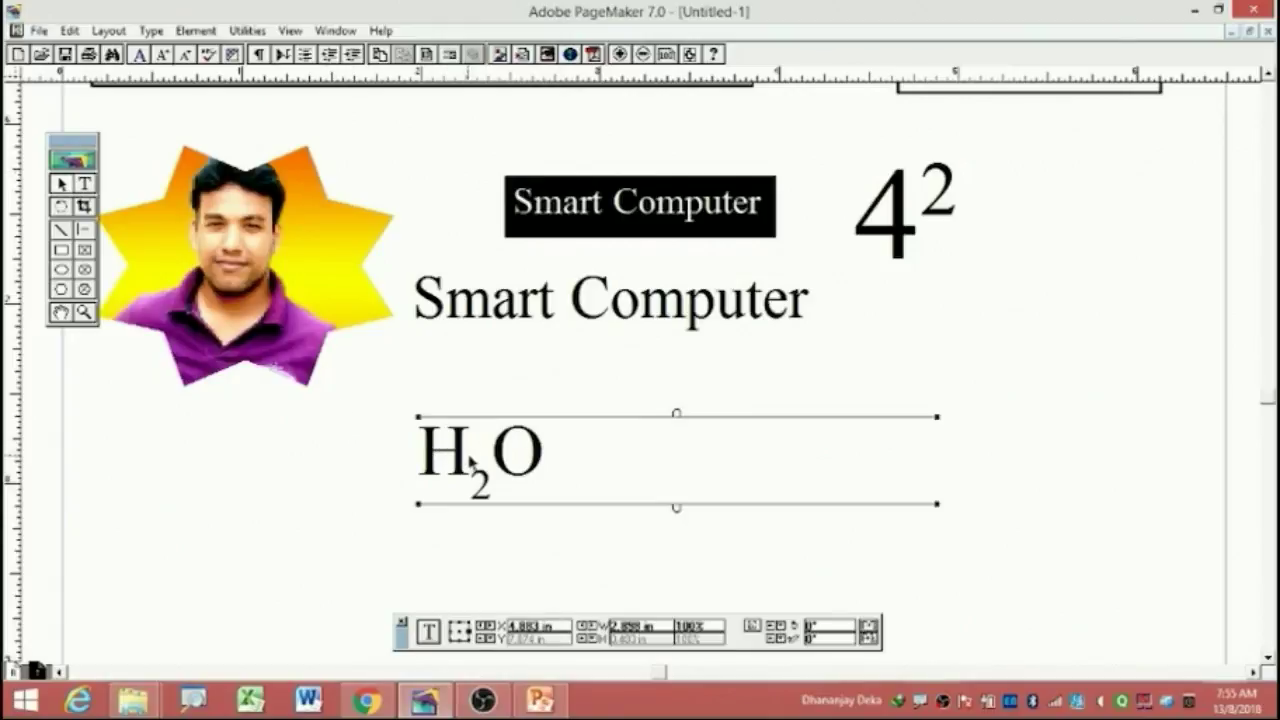
{"action": "left_click_drag", "start_coordinate": [472, 458], "coordinate": [691, 394]}
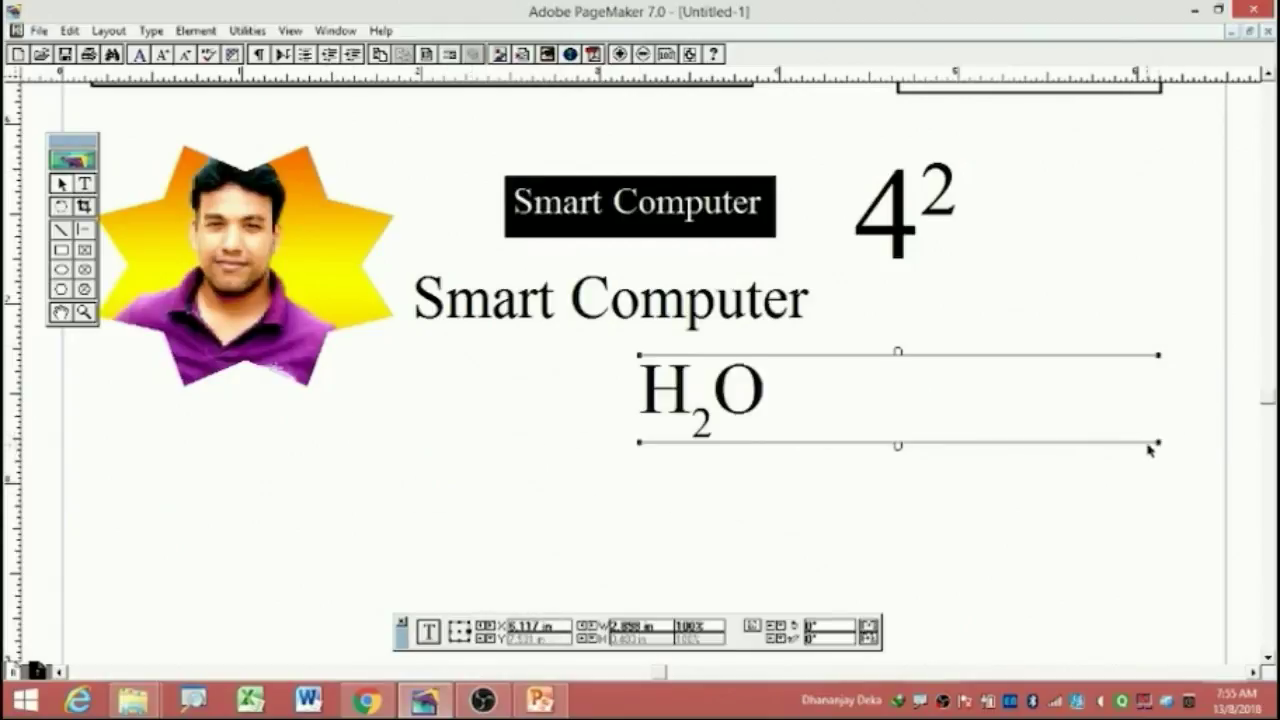
{"action": "left_click_drag", "start_coordinate": [1155, 443], "coordinate": [841, 532]}
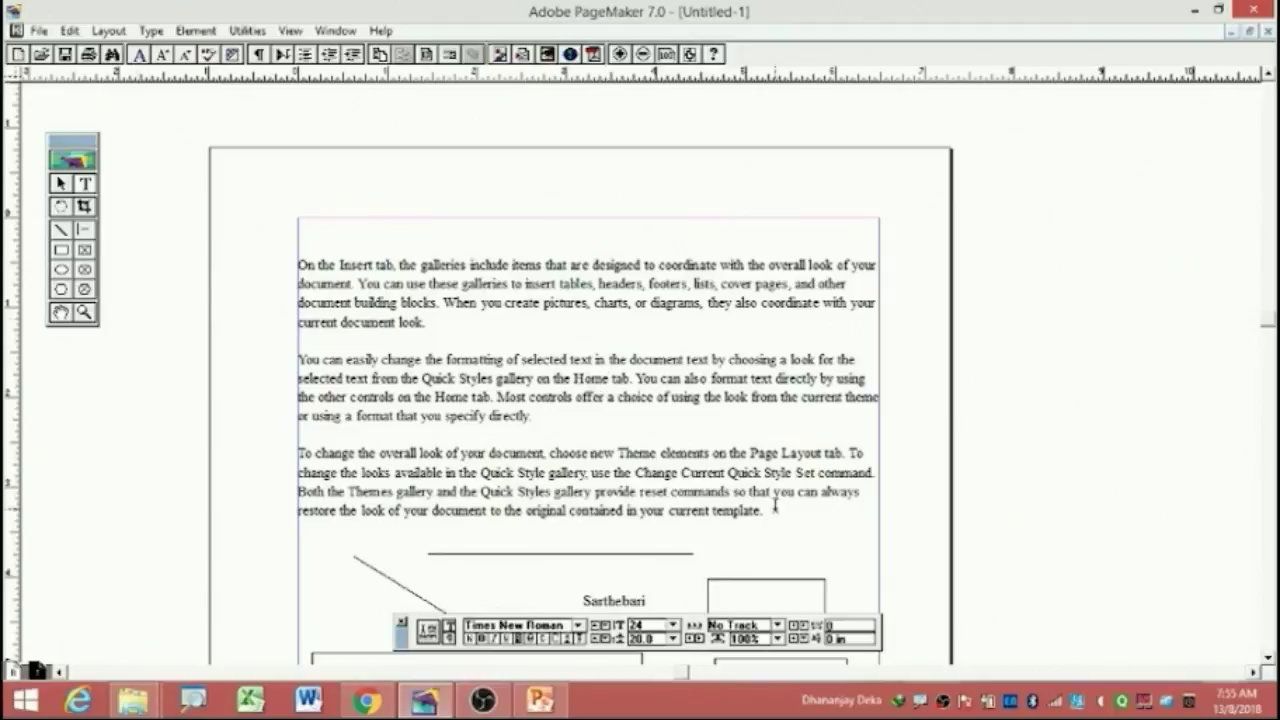
Raise the three sample paragraphs' leading from 15.1 pt to about 18.6 pt.
{"action": "mouse_move", "coordinate": [772, 510]}
{"action": "left_mouse_down"}
{"action": "mouse_move", "coordinate": [456, 378]}
{"action": "mouse_move", "coordinate": [255, 262]}
{"action": "left_mouse_up"}
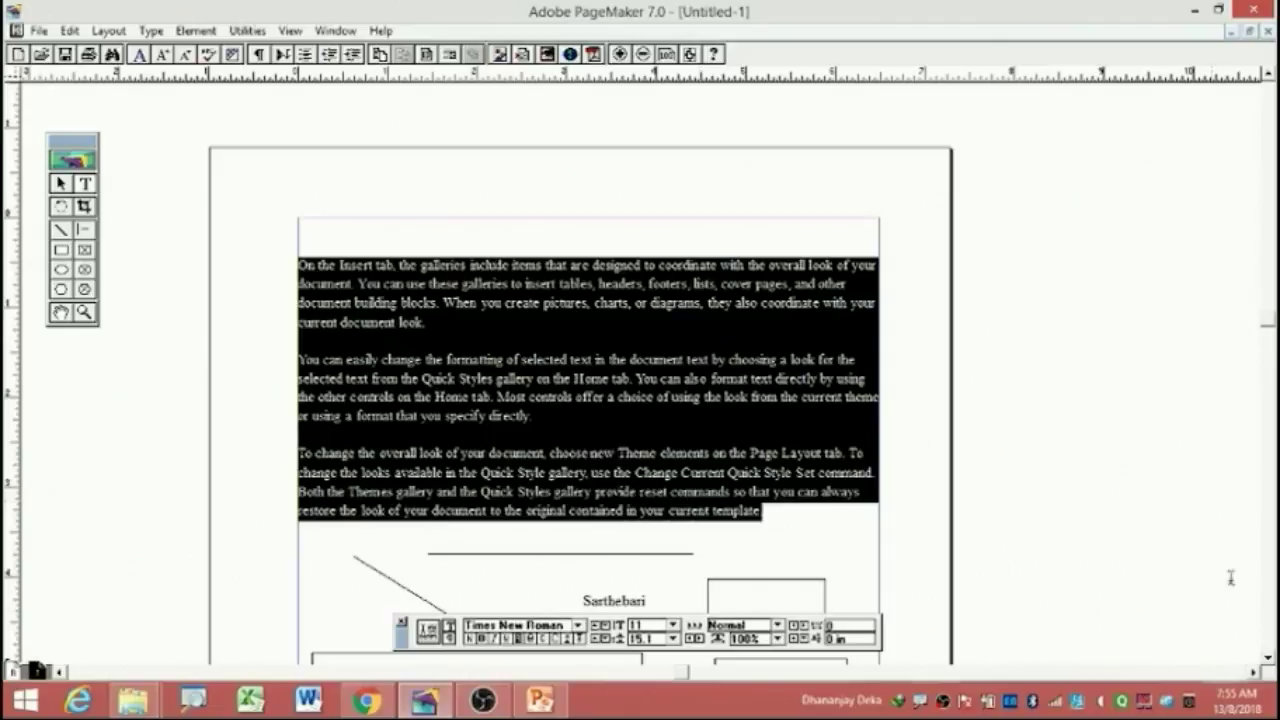
{"action": "left_click", "coordinate": [1267, 661]}
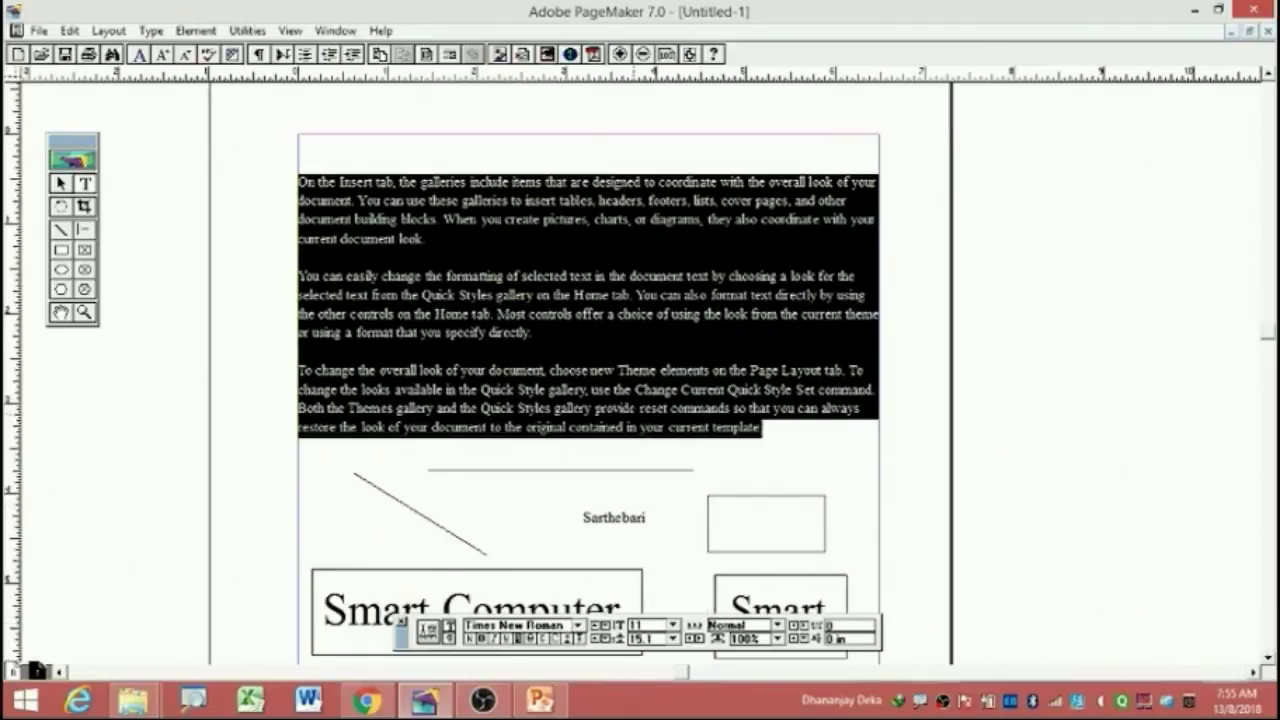
{"action": "left_click", "coordinate": [597, 641]}
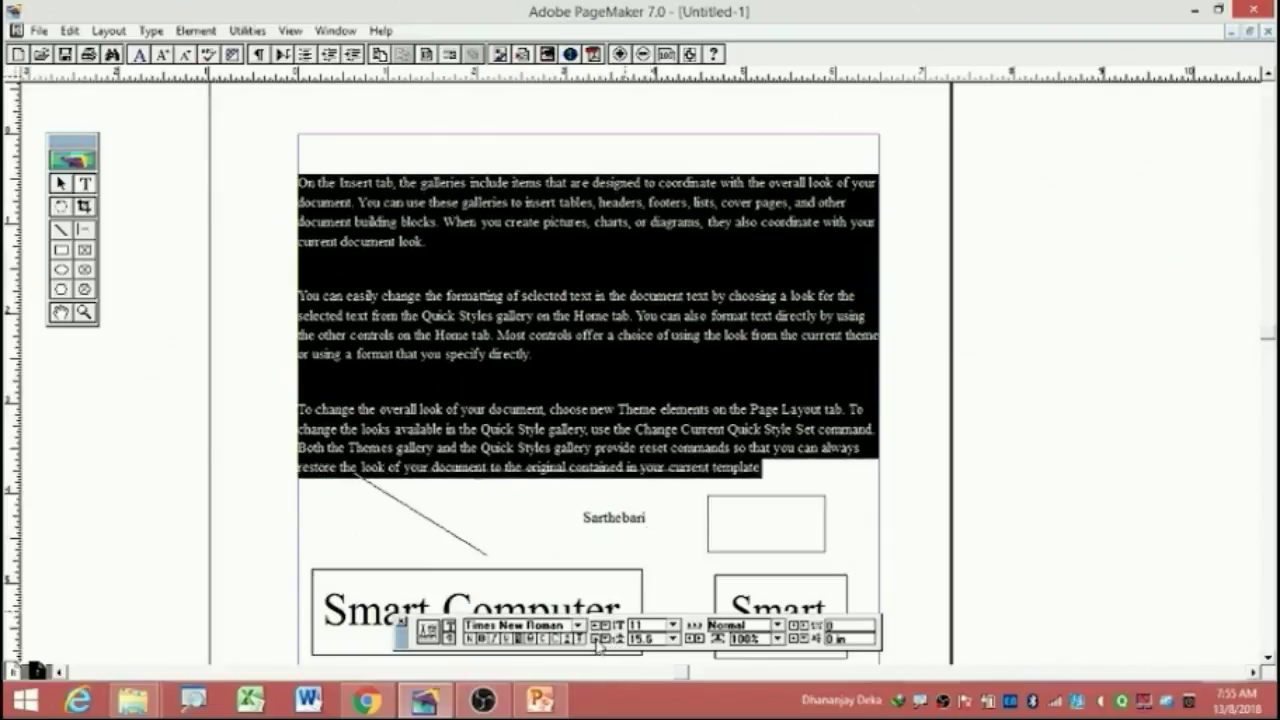
{"action": "left_click", "coordinate": [597, 641]}
{"action": "left_click", "coordinate": [597, 641]}
{"action": "left_click", "coordinate": [597, 641]}
{"action": "left_click", "coordinate": [597, 641]}
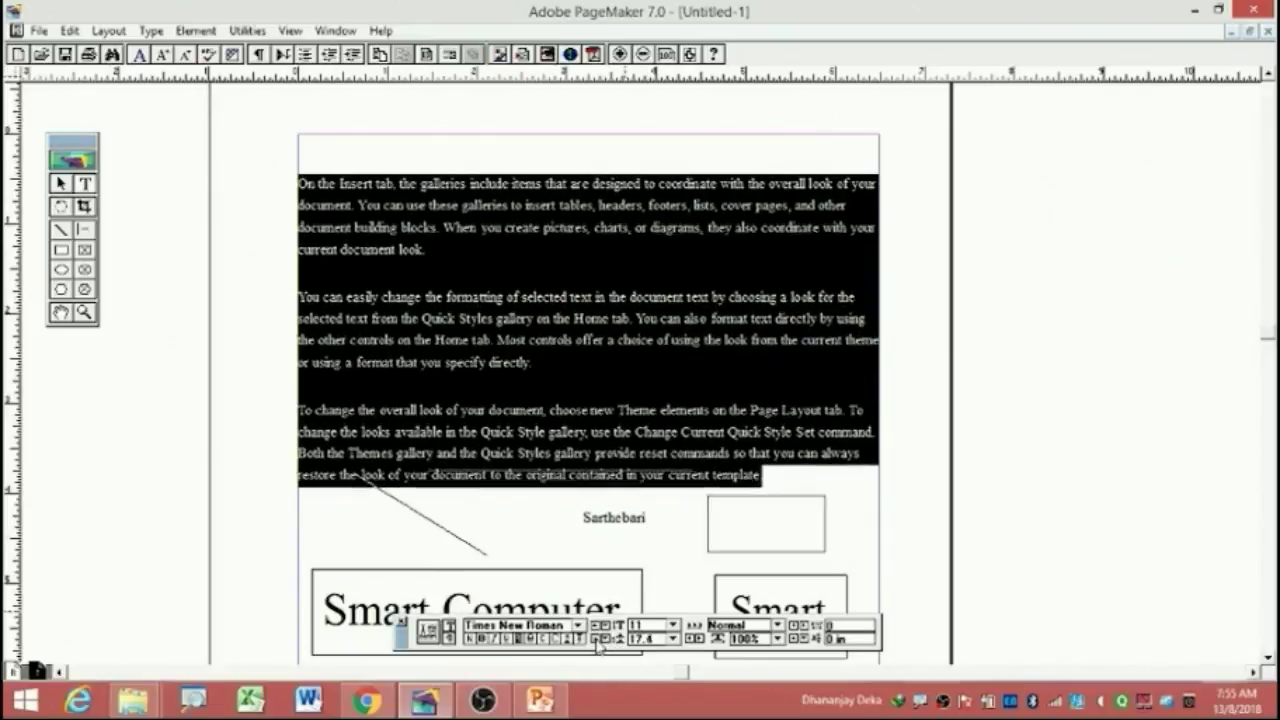
{"action": "left_click", "coordinate": [597, 641]}
{"action": "left_click", "coordinate": [597, 641]}
{"action": "left_click", "coordinate": [597, 641]}
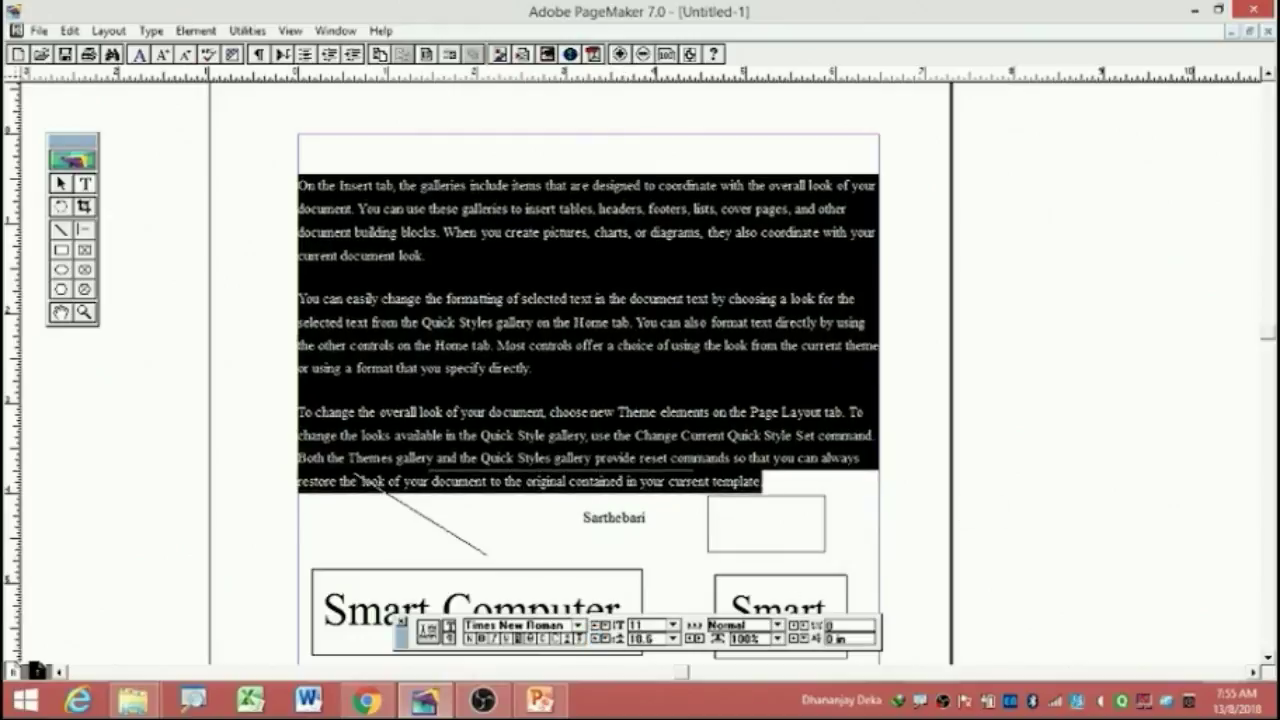
{"action": "left_click", "coordinate": [794, 483]}
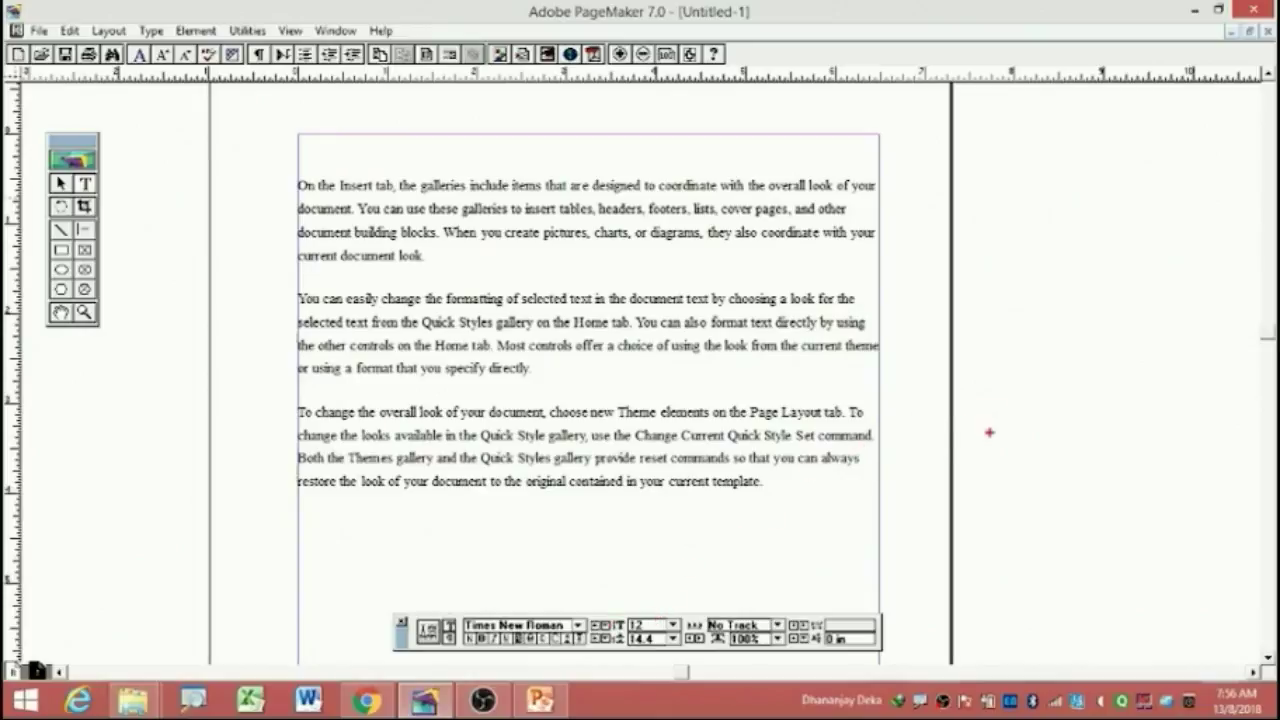
{"action": "left_click_drag", "start_coordinate": [989, 432], "coordinate": [645, 619]}
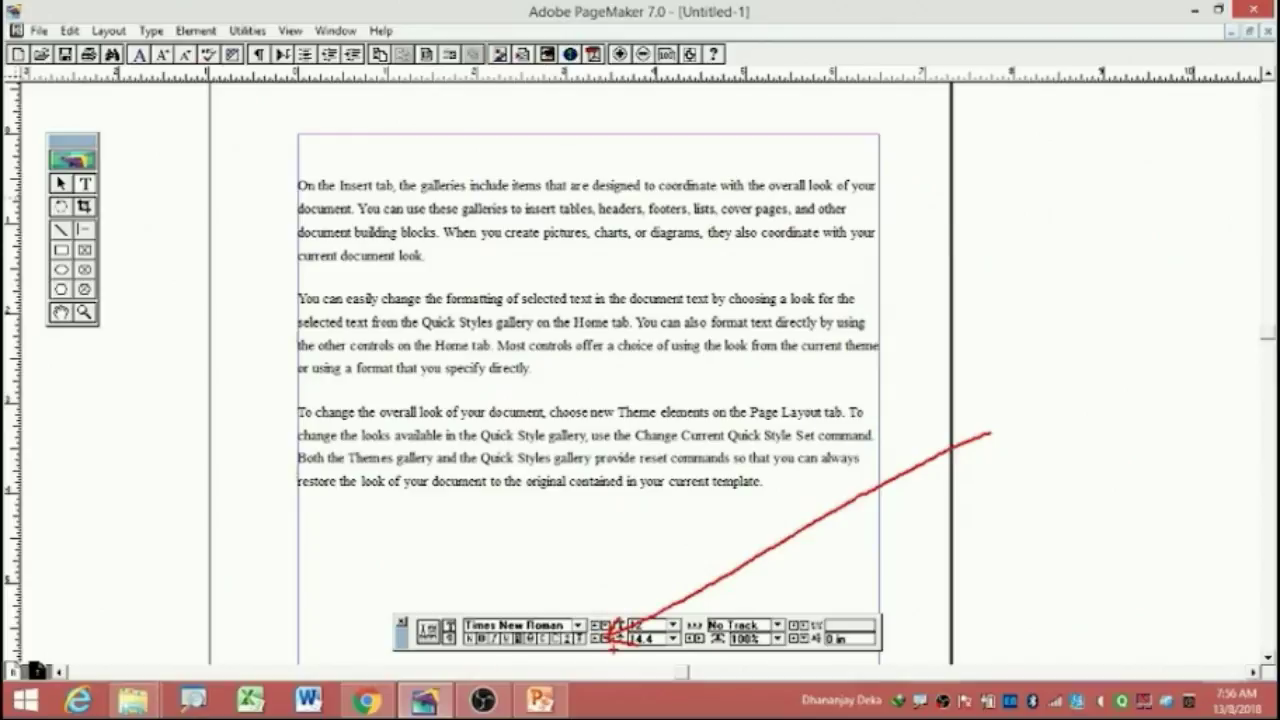
{"action": "key", "text": "Escape"}
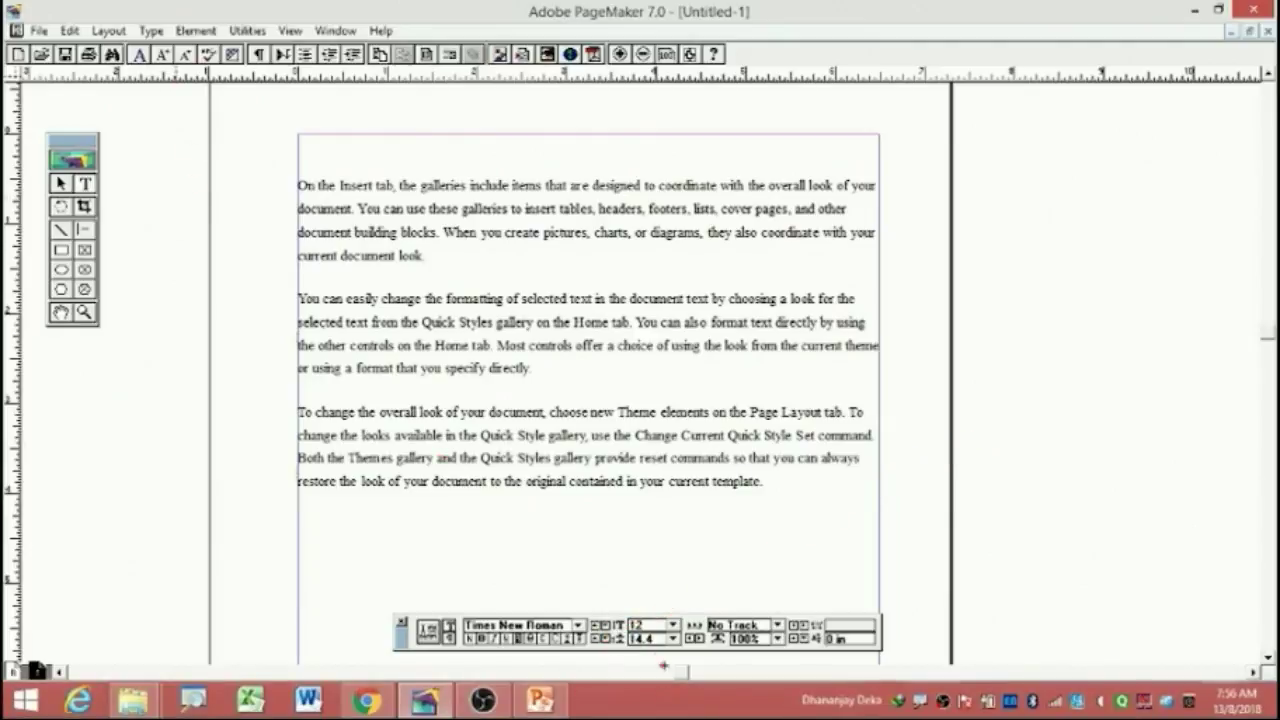
{"action": "mouse_move", "coordinate": [600, 614]}
{"action": "left_mouse_down"}
{"action": "mouse_move", "coordinate": [568, 640]}
{"action": "mouse_move", "coordinate": [616, 657]}
{"action": "left_mouse_up"}
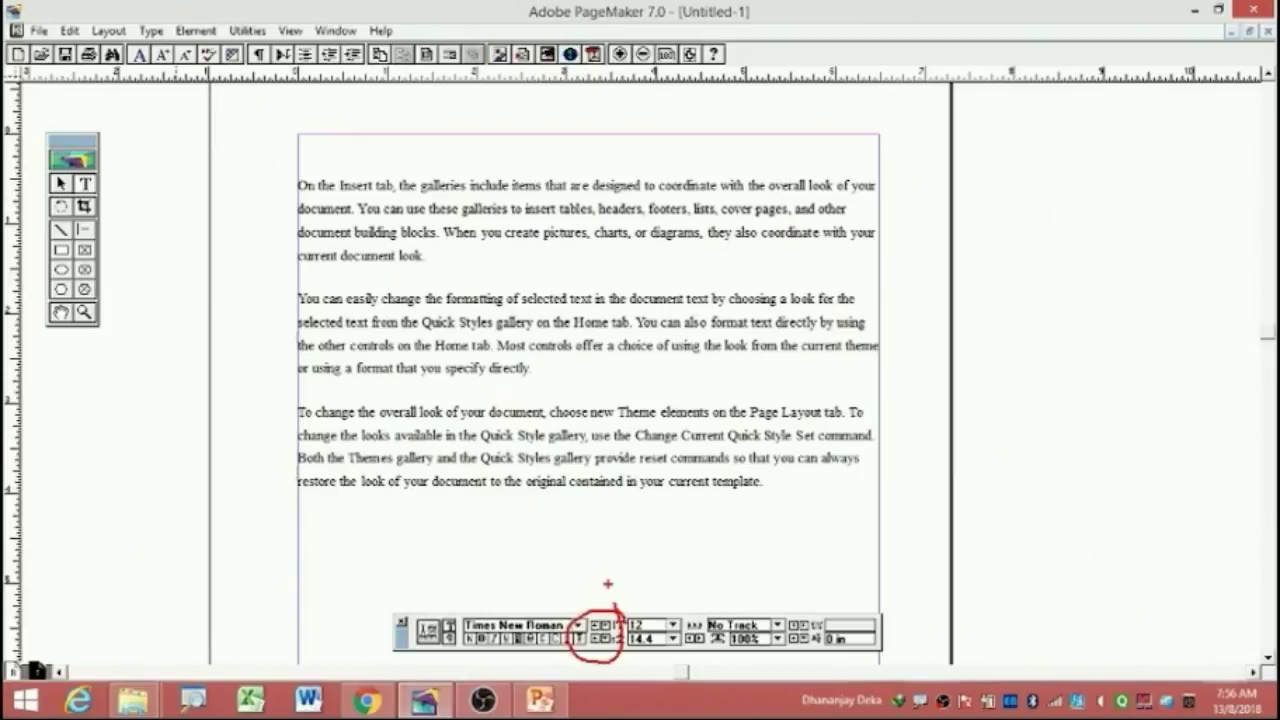
{"action": "key", "text": "Escape"}
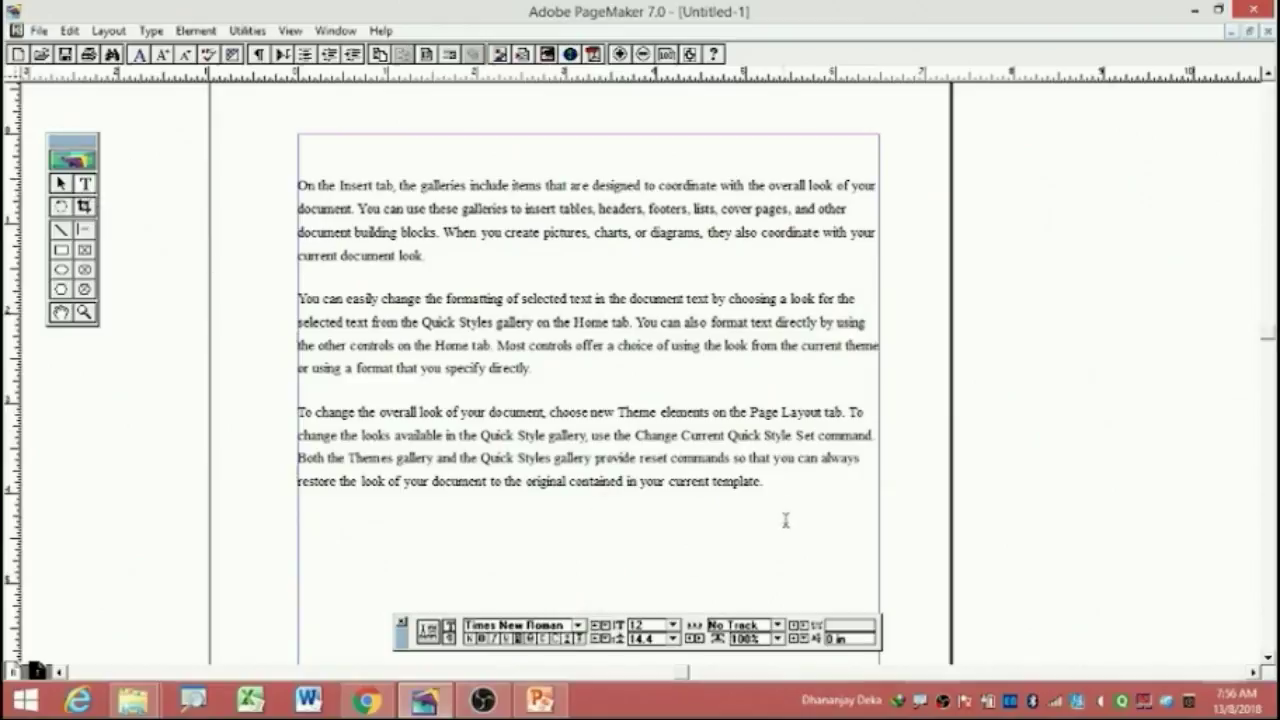
Nudge the three paragraphs' leading down and back up until it reads 17.4 pt.
{"action": "left_click_drag", "start_coordinate": [763, 481], "coordinate": [297, 180]}
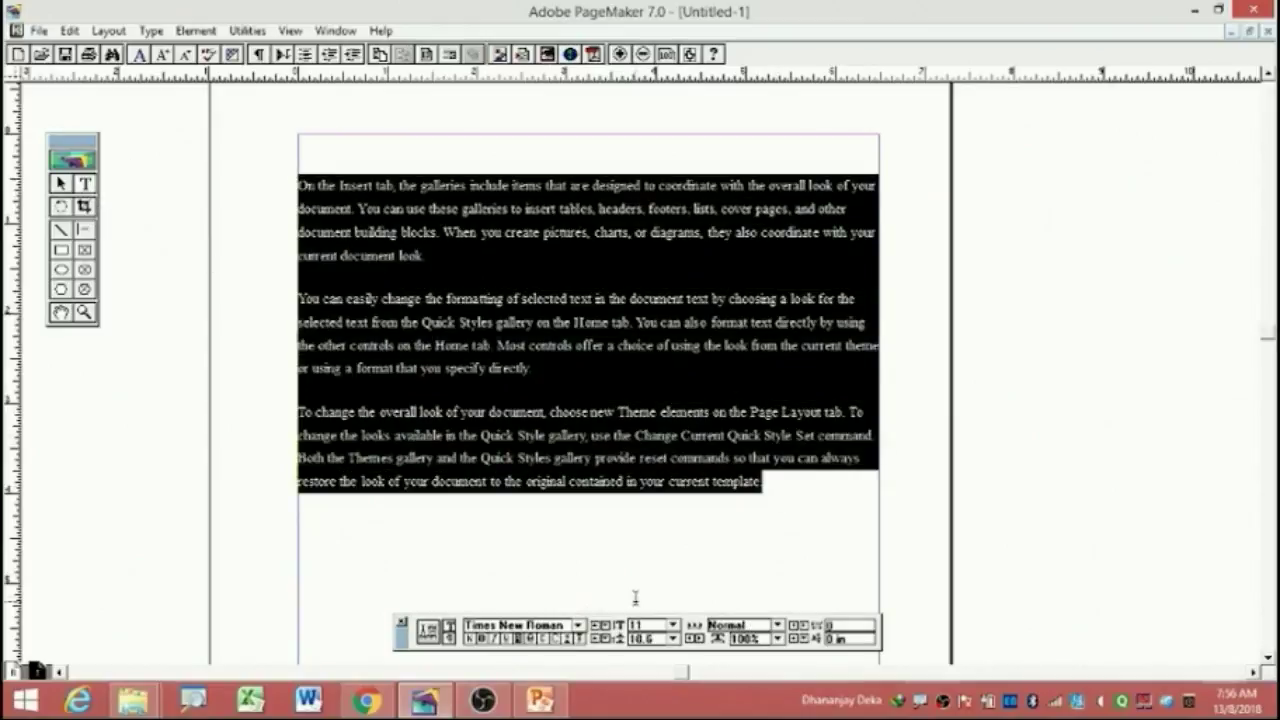
{"action": "left_click", "coordinate": [607, 642]}
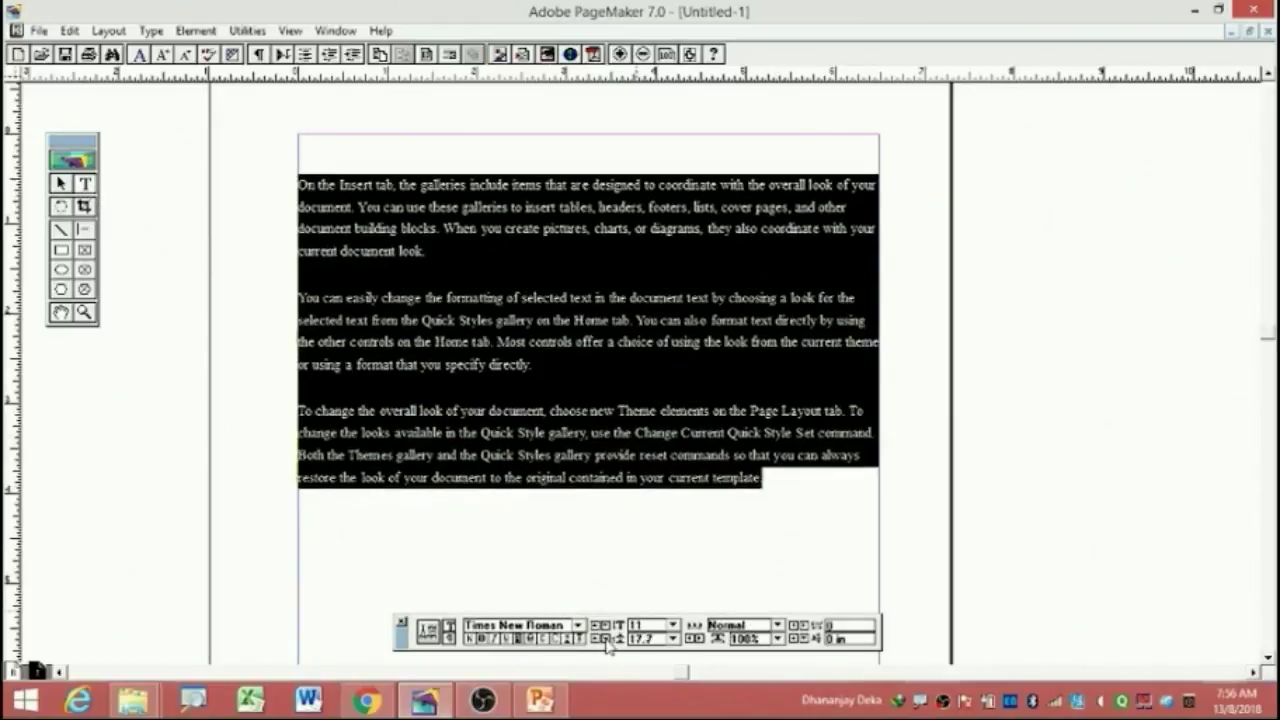
{"action": "left_click", "coordinate": [607, 642]}
{"action": "left_click", "coordinate": [607, 642]}
{"action": "left_click", "coordinate": [607, 642]}
{"action": "left_click", "coordinate": [607, 642]}
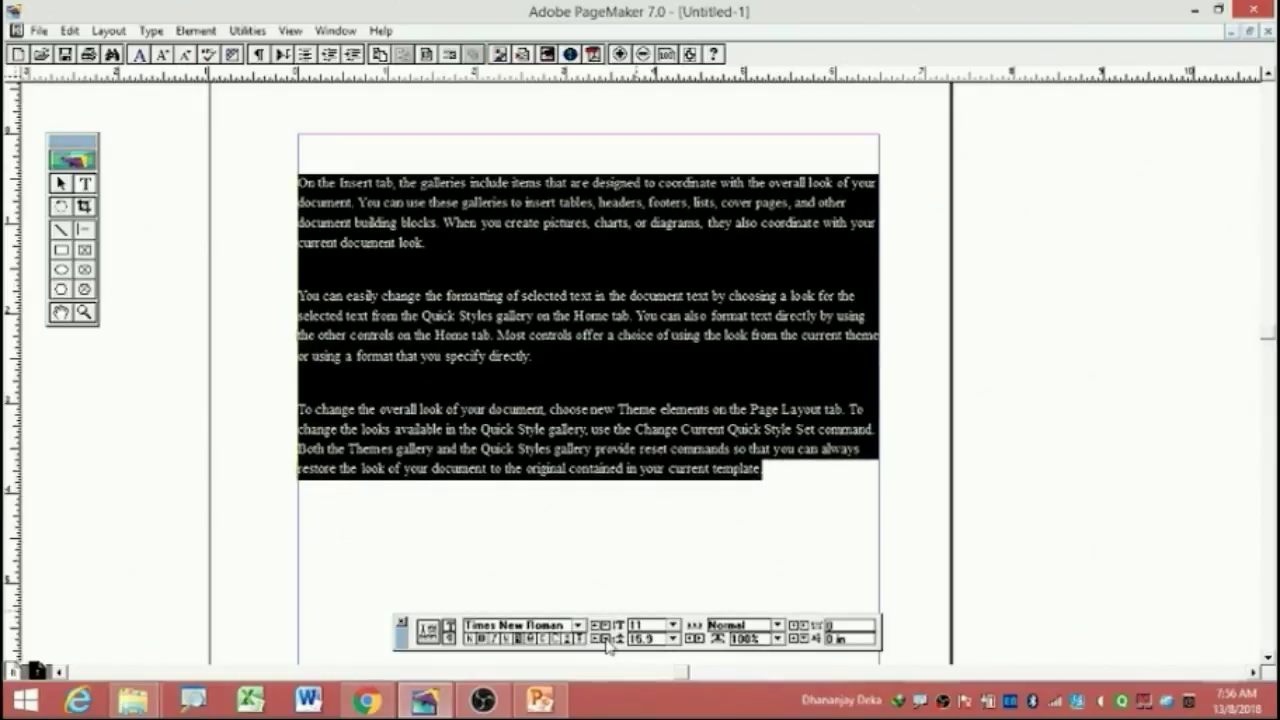
{"action": "left_click", "coordinate": [607, 642]}
{"action": "left_click", "coordinate": [607, 642]}
{"action": "left_click", "coordinate": [607, 642]}
{"action": "left_click", "coordinate": [607, 642]}
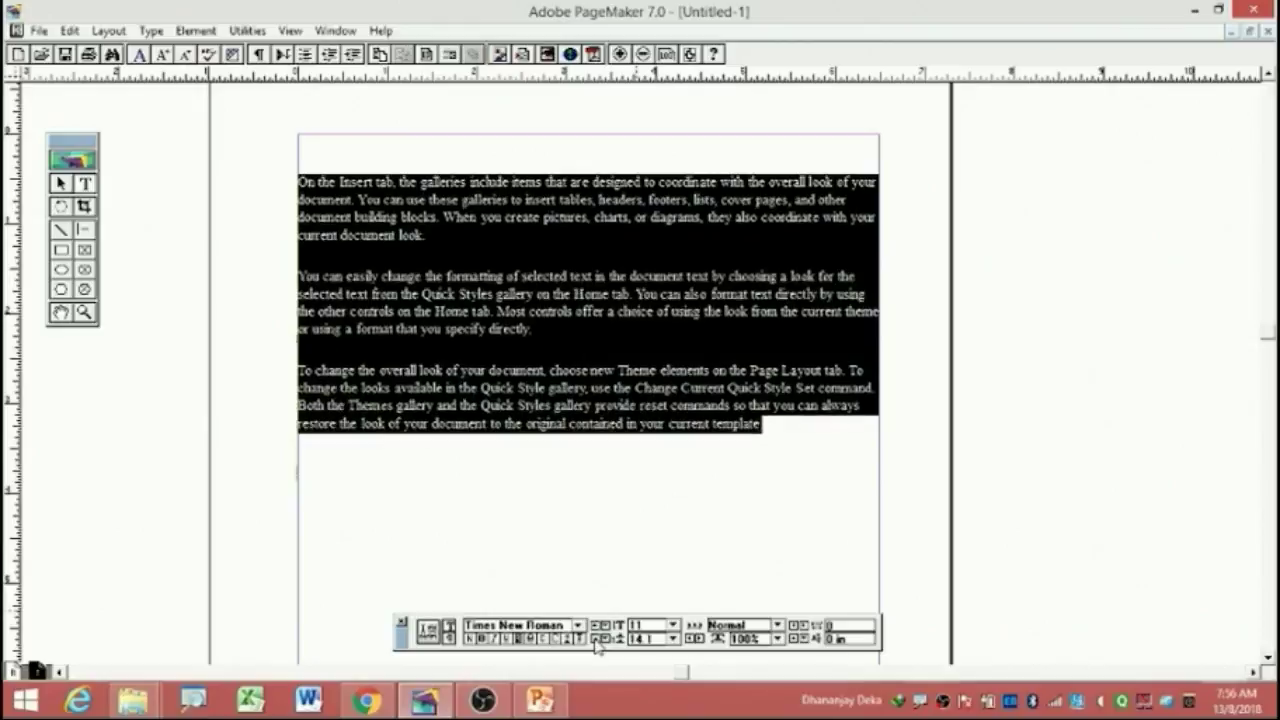
{"action": "left_click", "coordinate": [596, 645]}
{"action": "left_click", "coordinate": [596, 645]}
{"action": "left_click", "coordinate": [596, 645]}
{"action": "left_click", "coordinate": [596, 645]}
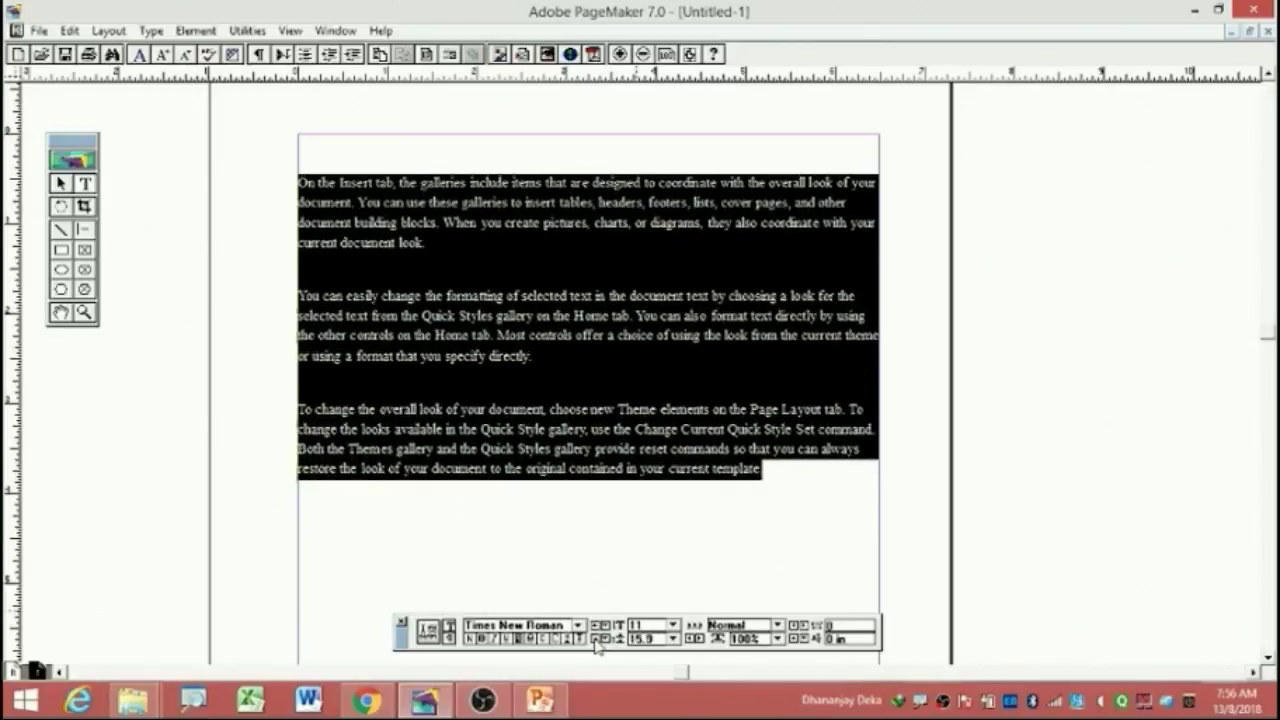
{"action": "left_click", "coordinate": [596, 641]}
{"action": "left_click", "coordinate": [596, 641]}
{"action": "left_click", "coordinate": [596, 641]}
{"action": "left_click", "coordinate": [596, 641]}
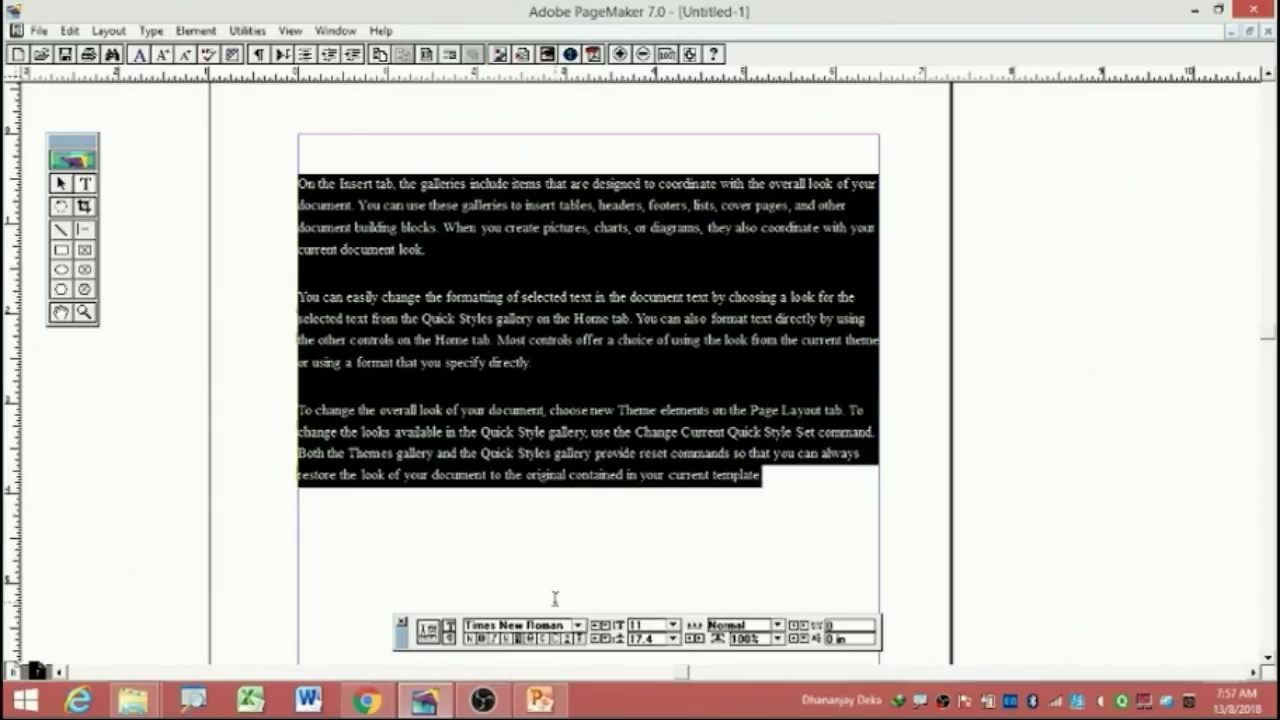
Enlarge the three paragraphs to 25 pt type with 30 pt leading.
{"action": "key", "text": "ctrl+alt+shift+period"}
{"action": "key", "text": "ctrl+alt+shift+period"}
{"action": "key", "text": "ctrl+alt+shift+period"}
{"action": "key", "text": "ctrl+alt+shift+period"}
{"action": "key", "text": "ctrl+alt+shift+period"}
{"action": "key", "text": "ctrl+alt+shift+period"}
{"action": "key", "text": "ctrl+alt+shift+period"}
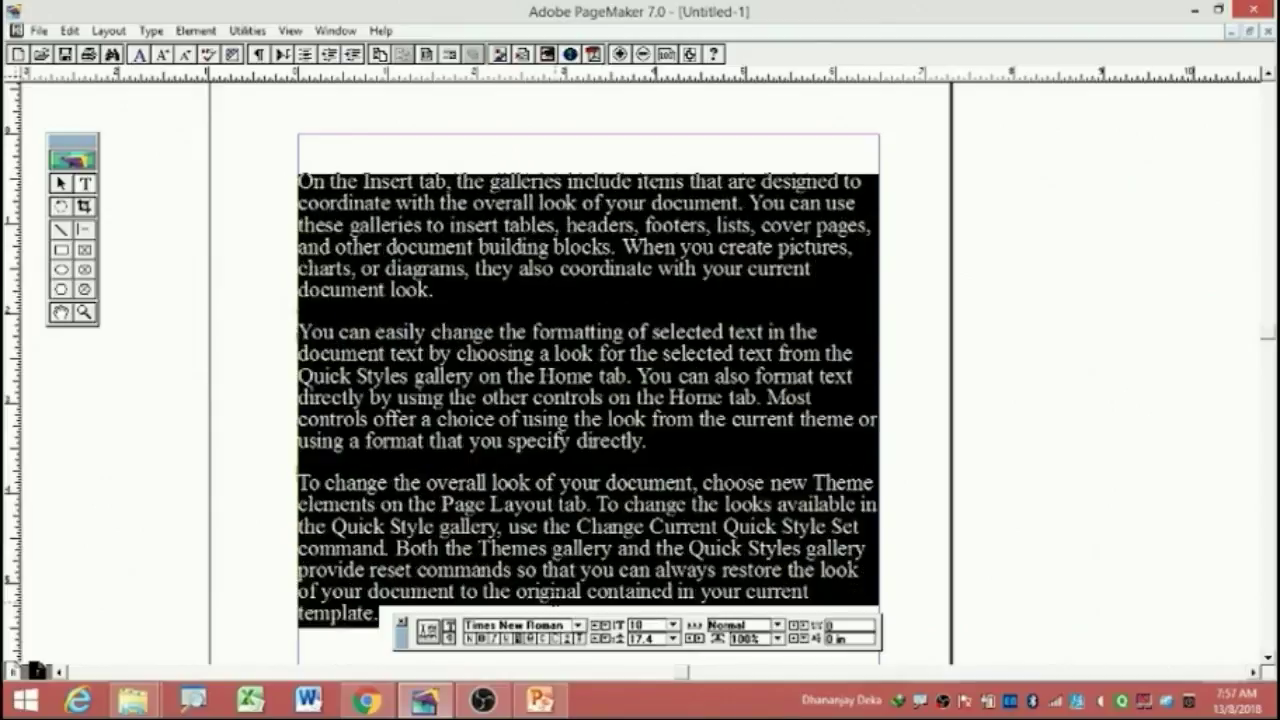
{"action": "key", "text": "ctrl+alt+shift+period"}
{"action": "key", "text": "ctrl+alt+shift+period"}
{"action": "key", "text": "ctrl+alt+shift+period"}
{"action": "key", "text": "ctrl+alt+shift+period"}
{"action": "key", "text": "ctrl+alt+shift+period"}
{"action": "key", "text": "ctrl+alt+shift+period"}
{"action": "key", "text": "ctrl+alt+shift+period"}
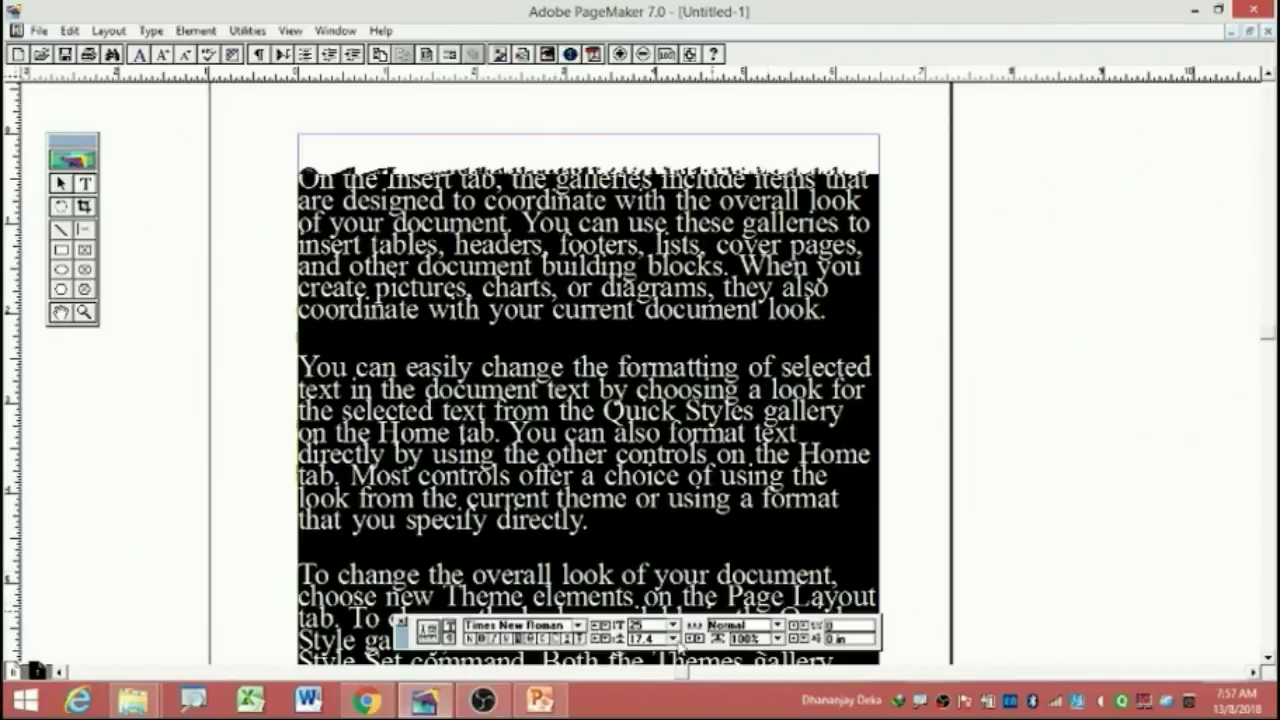
{"action": "left_click", "coordinate": [673, 638]}
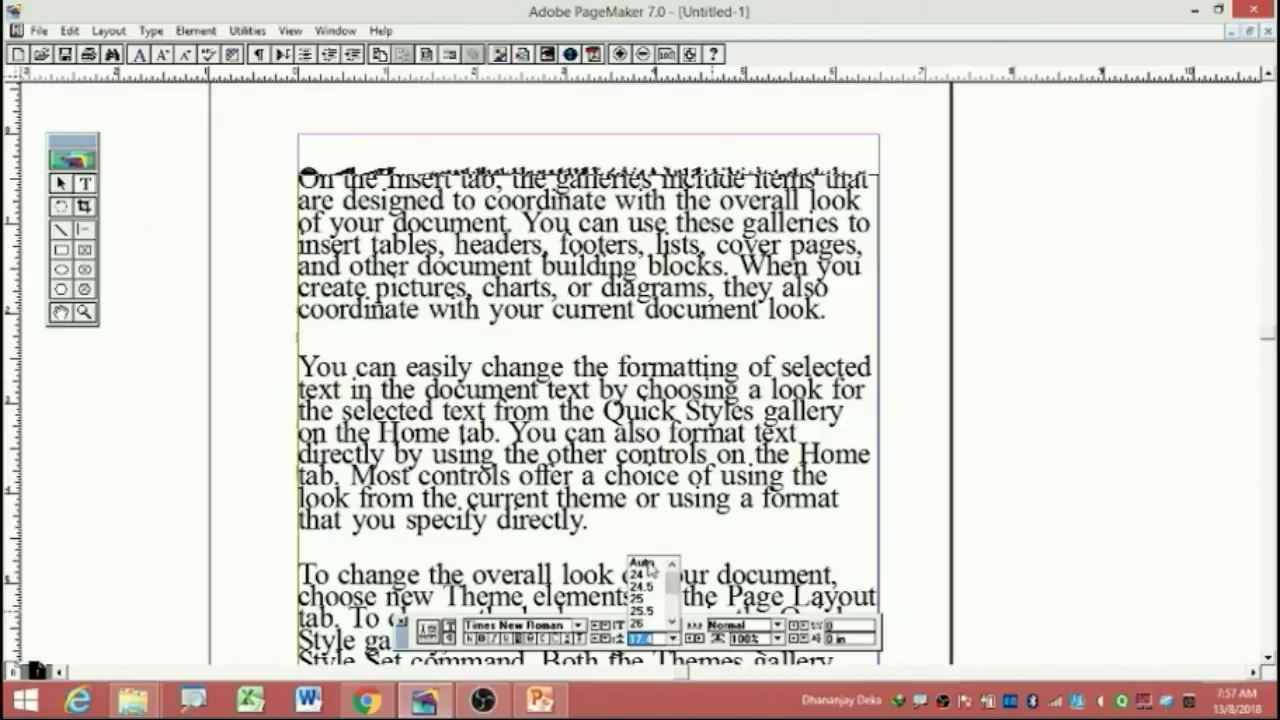
{"action": "left_click", "coordinate": [647, 564]}
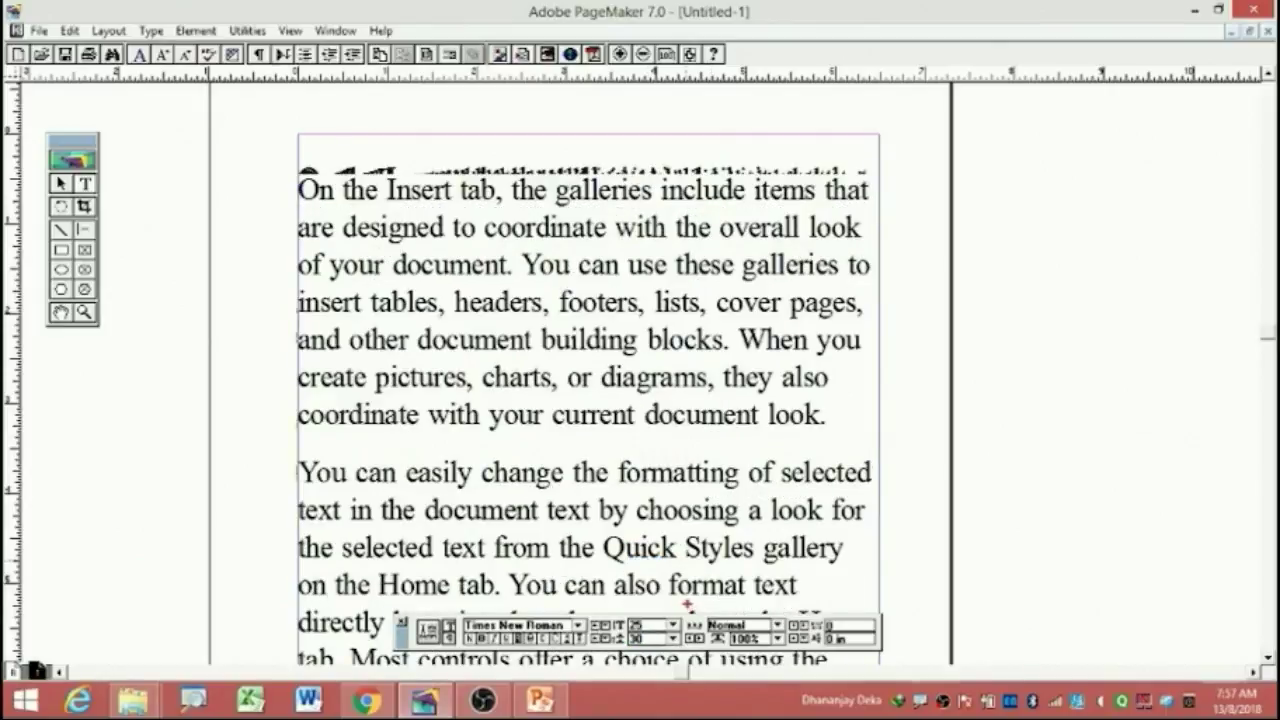
{"action": "left_click_drag", "start_coordinate": [687, 603], "coordinate": [685, 622]}
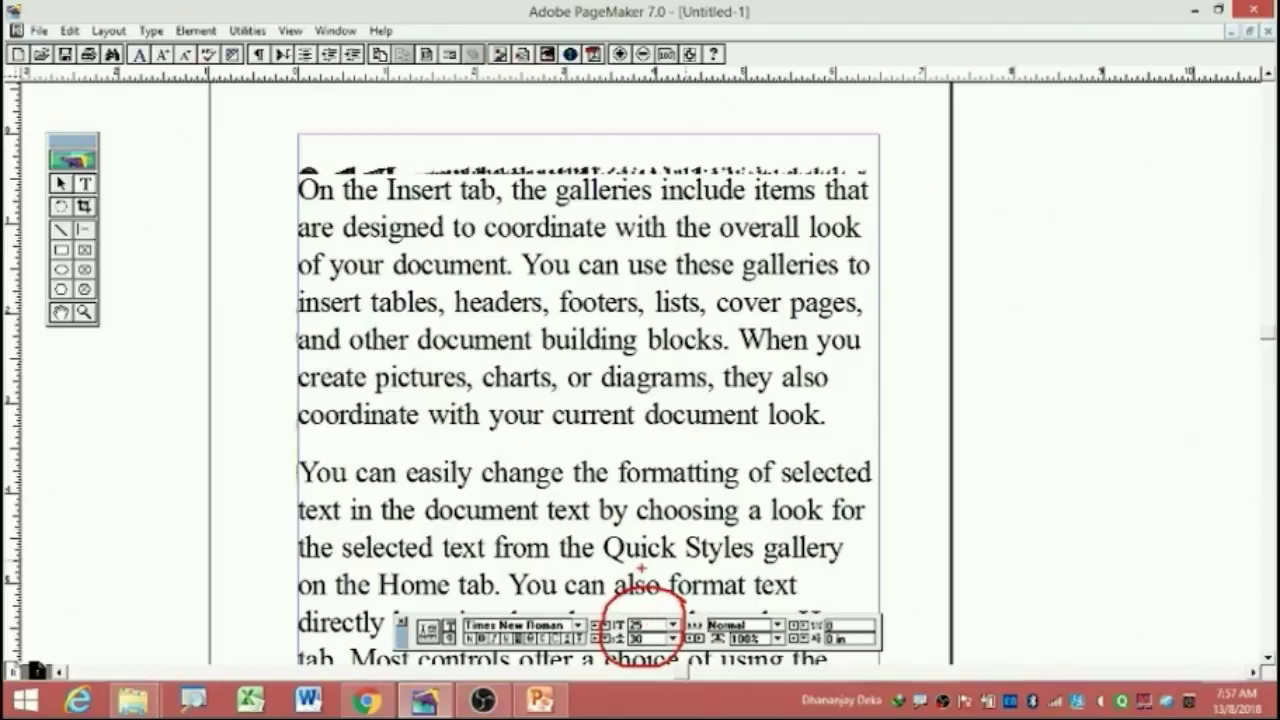
{"action": "left_click", "coordinate": [673, 639]}
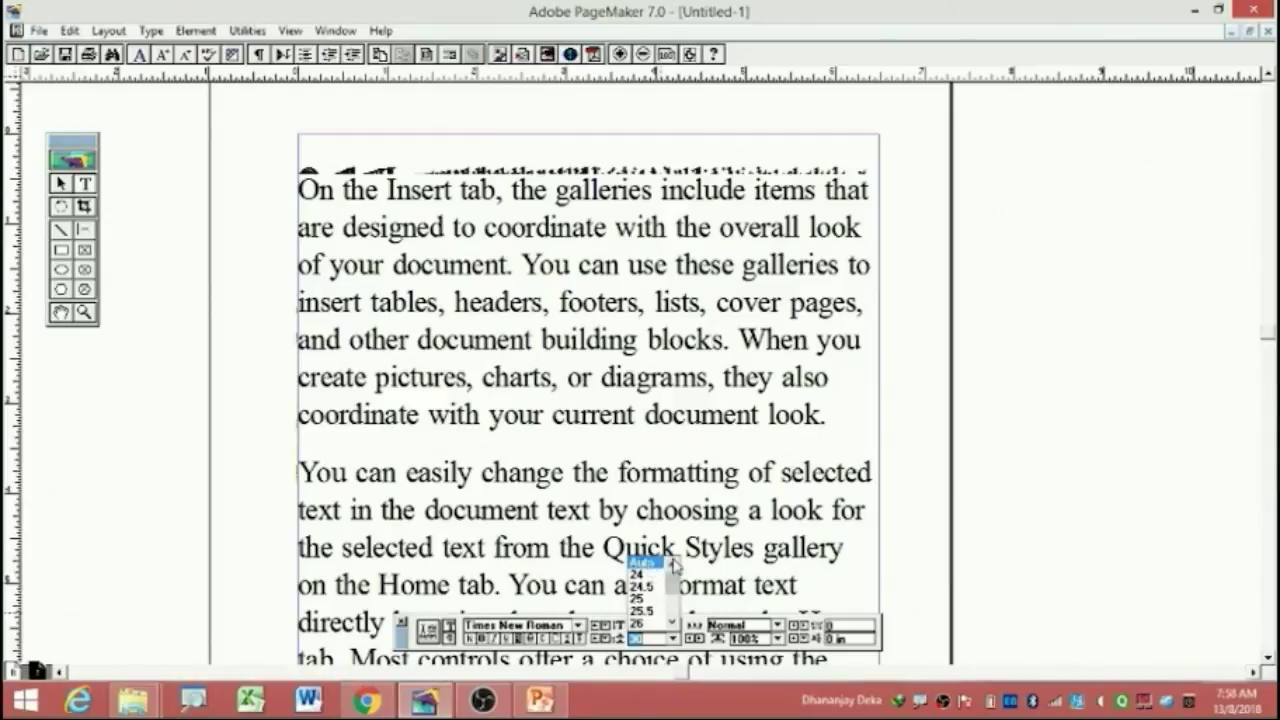
{"action": "left_click", "coordinate": [673, 640]}
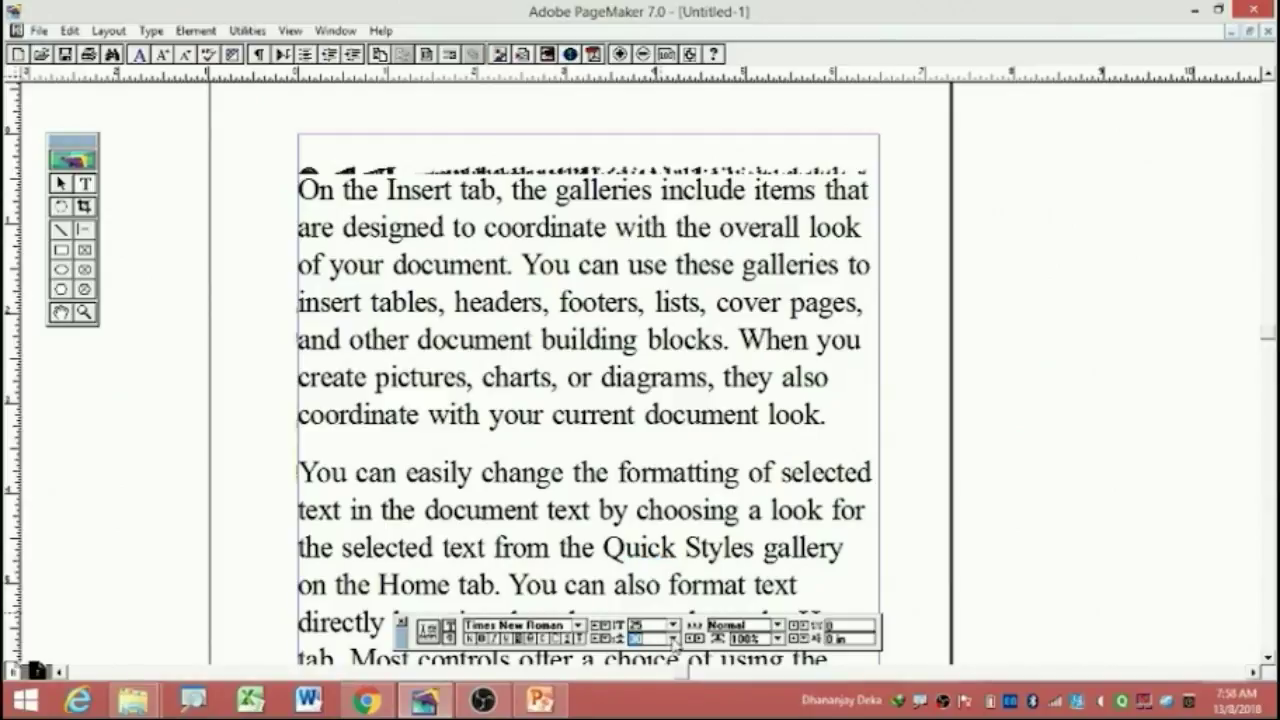
{"action": "left_click_drag", "start_coordinate": [477, 340], "coordinate": [335, 340]}
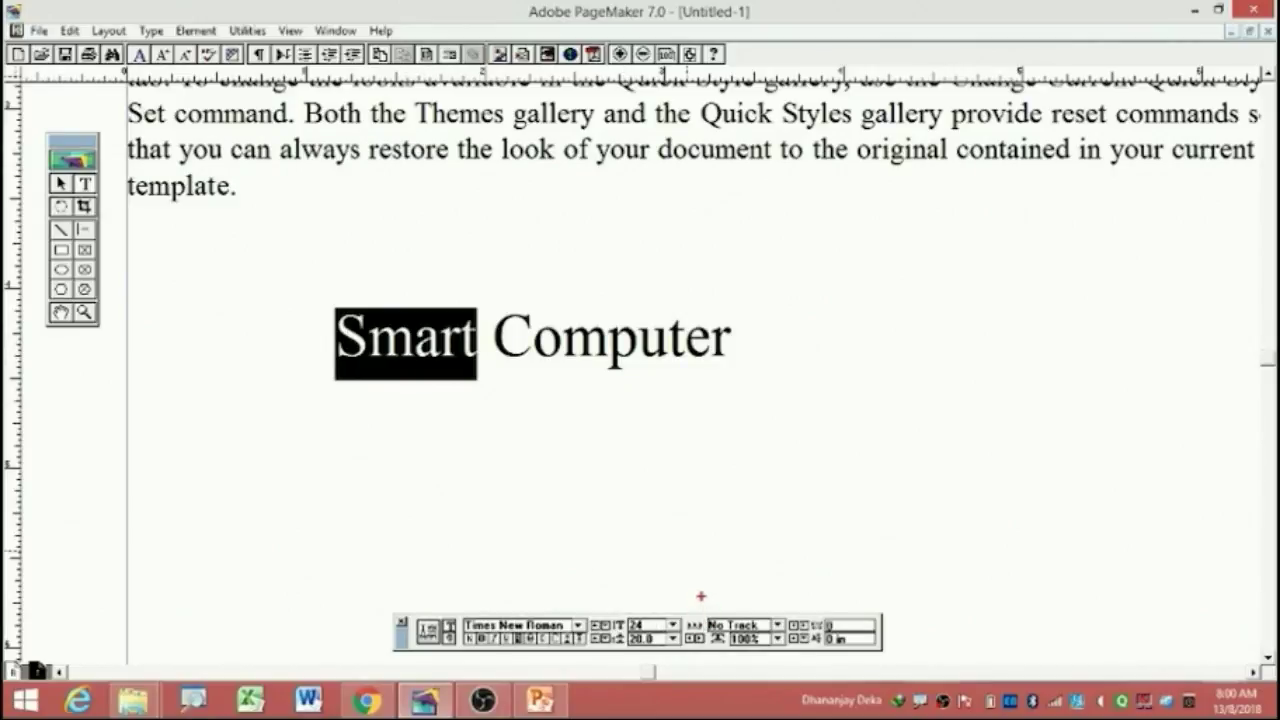
Stretch the word Smart to about 209% horizontal scale.
{"action": "mouse_move", "coordinate": [726, 431]}
{"action": "left_mouse_down"}
{"action": "mouse_move", "coordinate": [689, 605]}
{"action": "mouse_move", "coordinate": [696, 628]}
{"action": "left_mouse_up"}
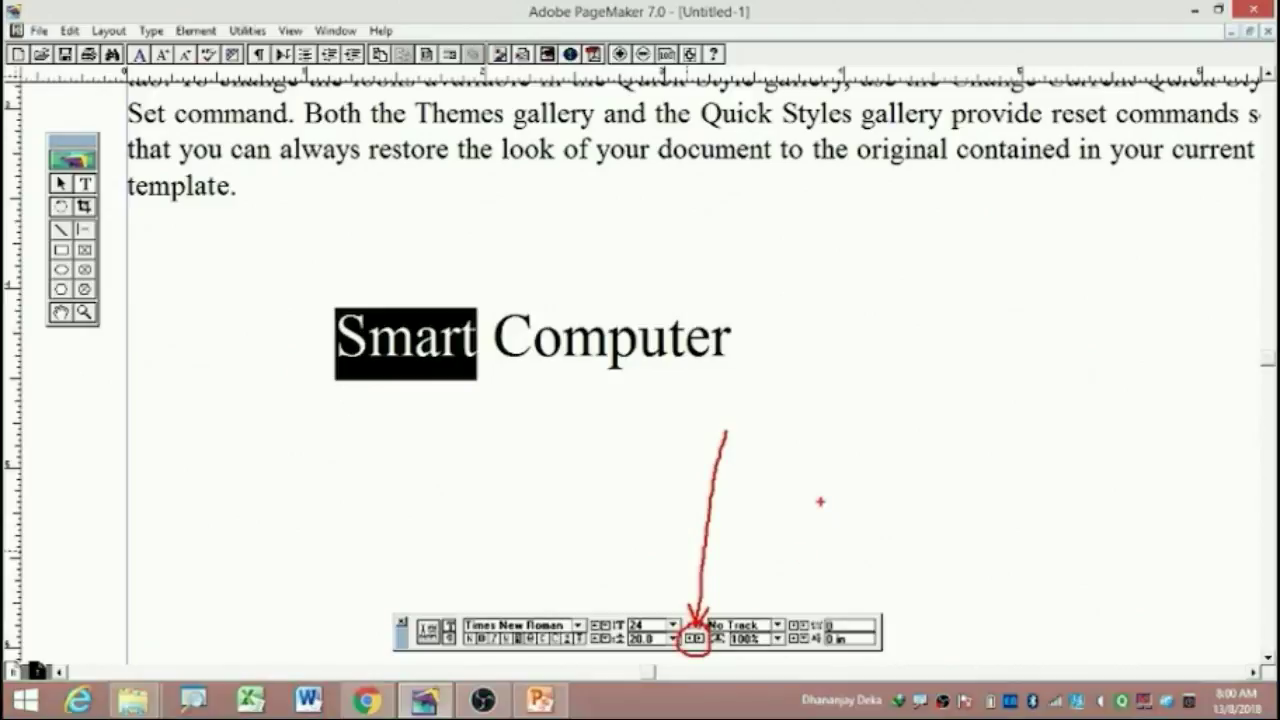
{"action": "key", "text": "Escape"}
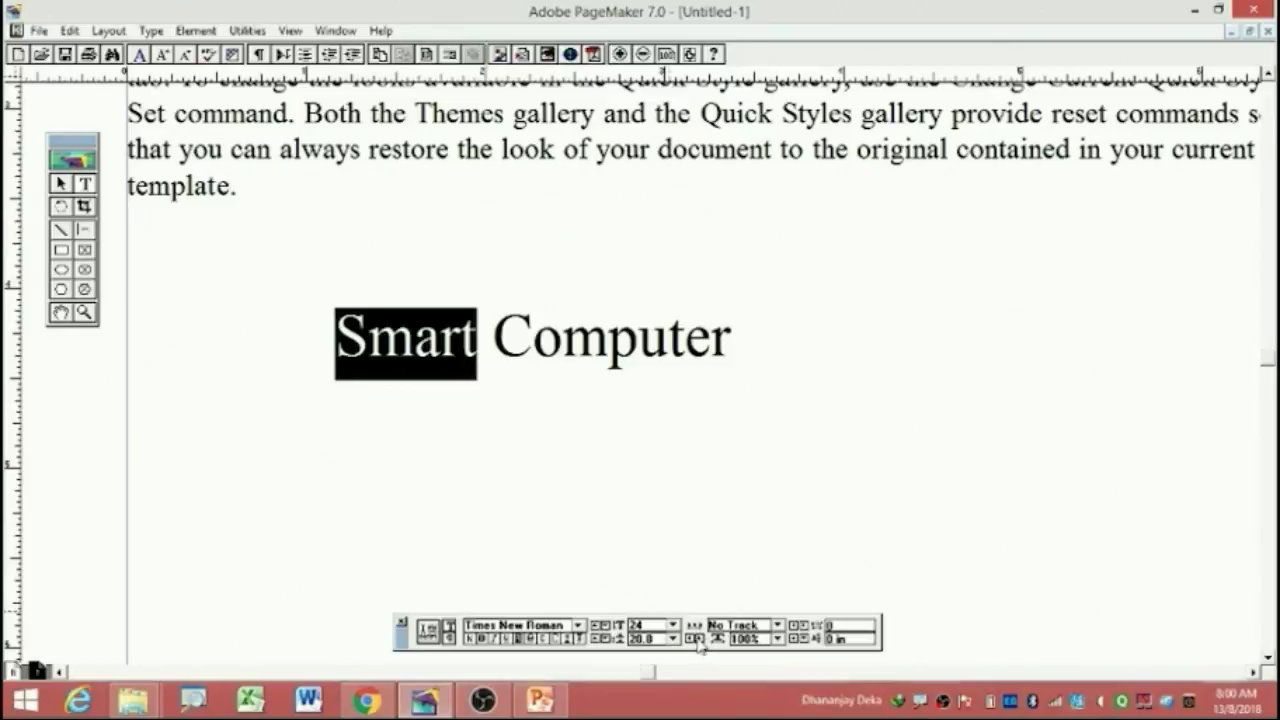
{"action": "left_click", "coordinate": [696, 638]}
{"action": "left_click", "coordinate": [696, 638]}
{"action": "left_click", "coordinate": [699, 639]}
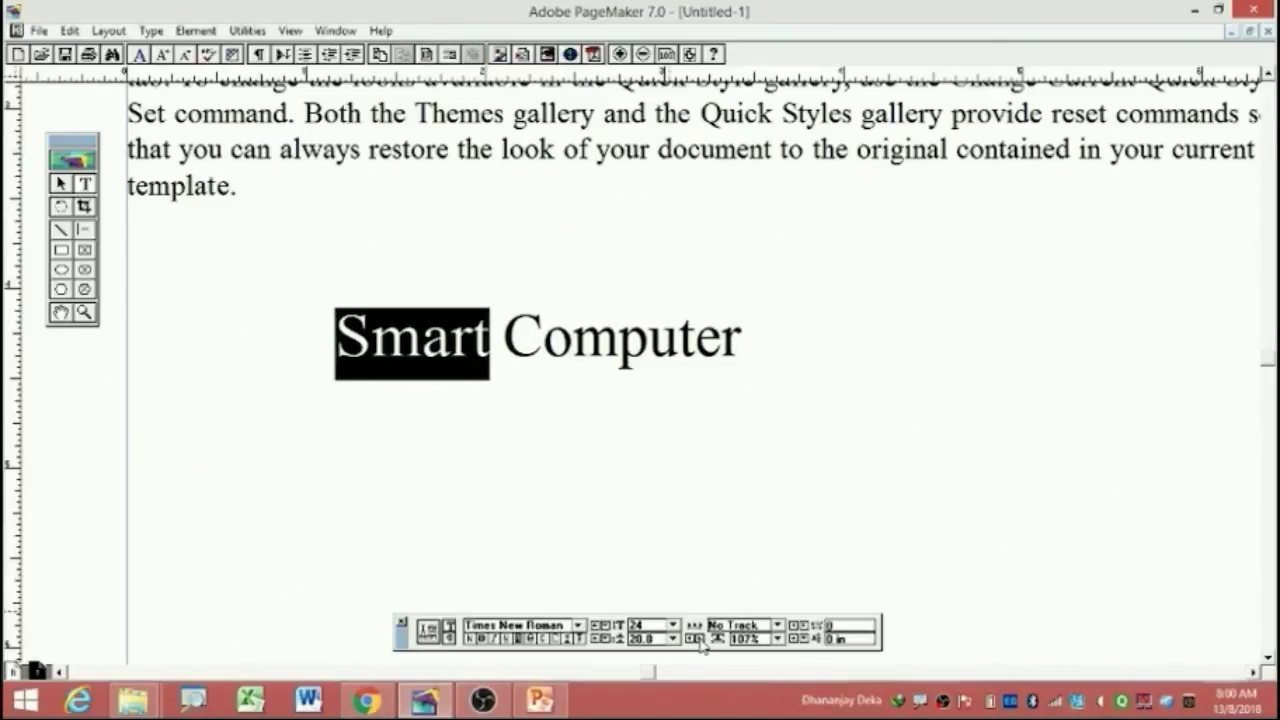
{"action": "left_click", "coordinate": [699, 639]}
{"action": "left_click", "coordinate": [699, 639]}
{"action": "left_click", "coordinate": [699, 639]}
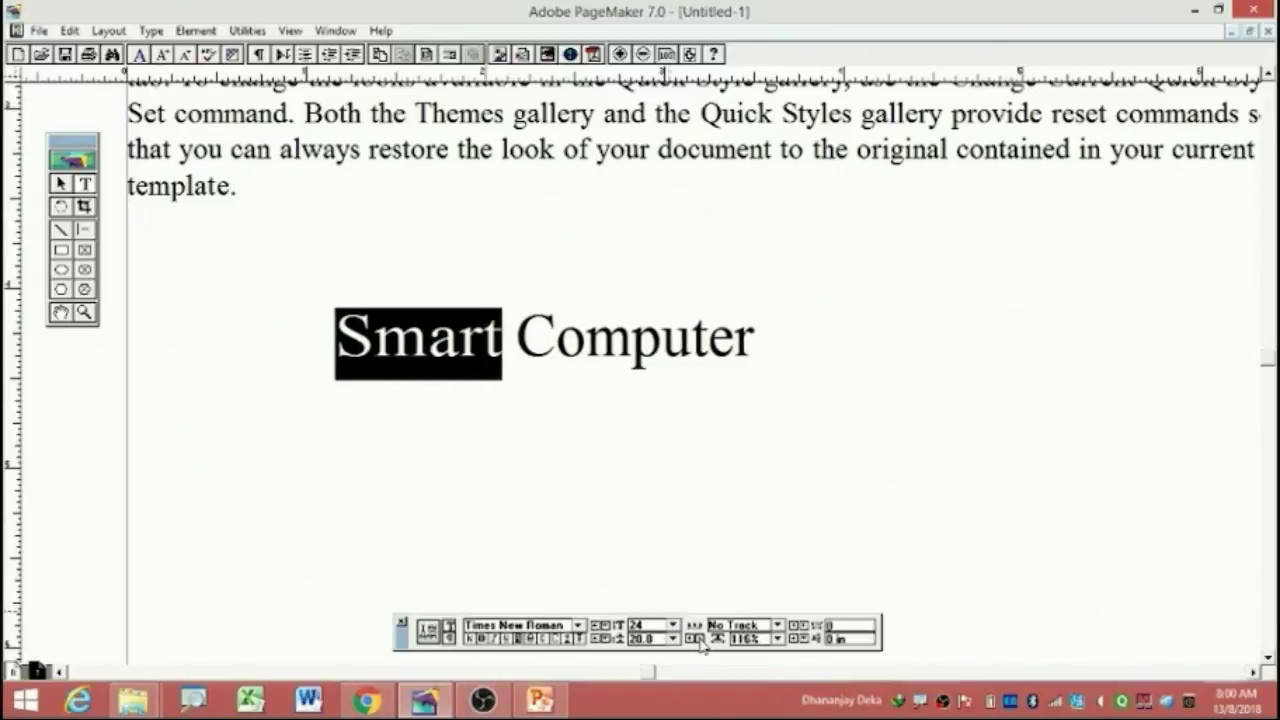
{"action": "left_click", "coordinate": [699, 639]}
{"action": "left_click", "coordinate": [699, 639]}
{"action": "left_click", "coordinate": [699, 639]}
{"action": "left_click", "coordinate": [699, 639]}
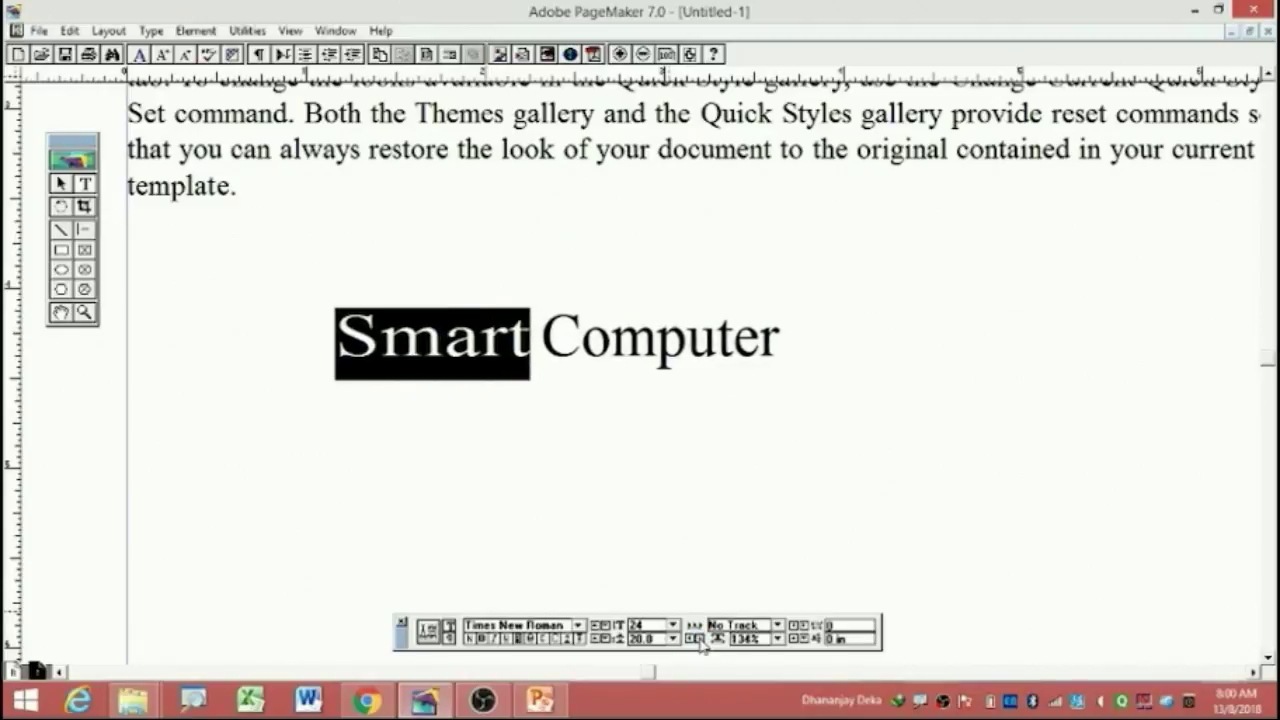
{"action": "left_click", "coordinate": [699, 639]}
{"action": "left_click", "coordinate": [699, 639]}
{"action": "left_click", "coordinate": [699, 639]}
{"action": "left_click", "coordinate": [699, 639]}
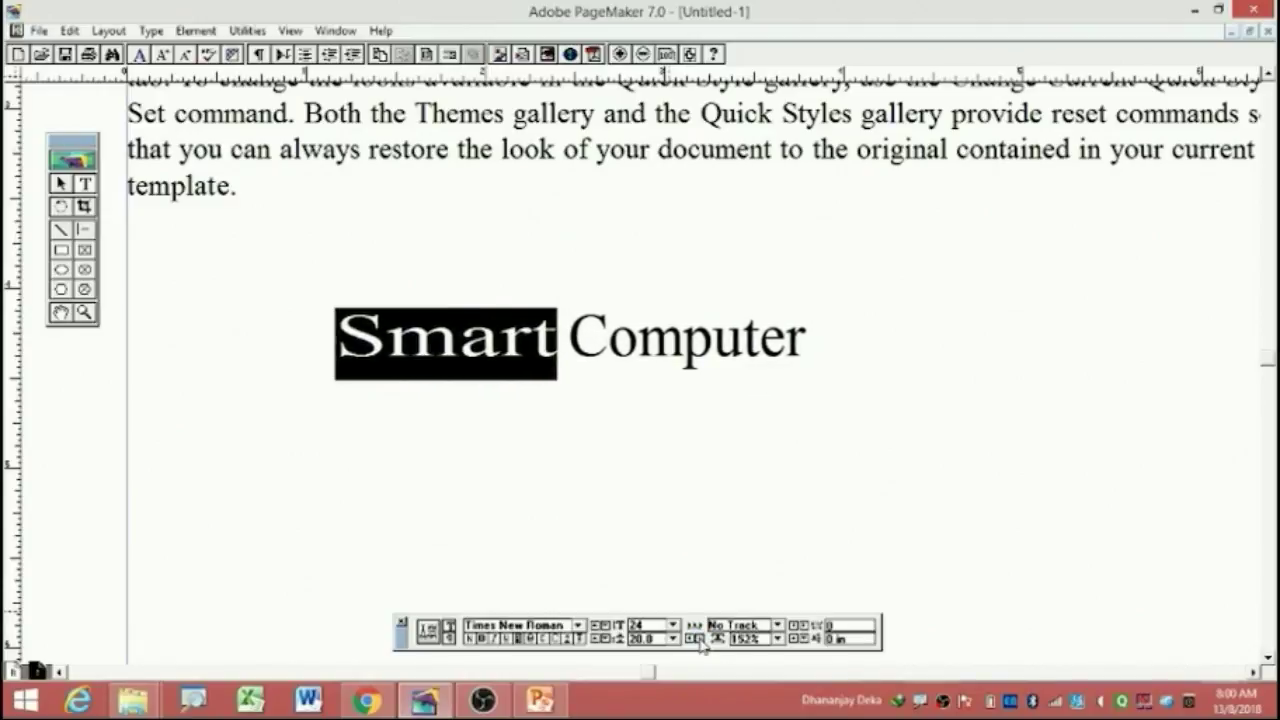
{"action": "left_click", "coordinate": [699, 639]}
{"action": "left_click", "coordinate": [699, 639]}
{"action": "left_click", "coordinate": [699, 639]}
{"action": "left_click", "coordinate": [699, 639]}
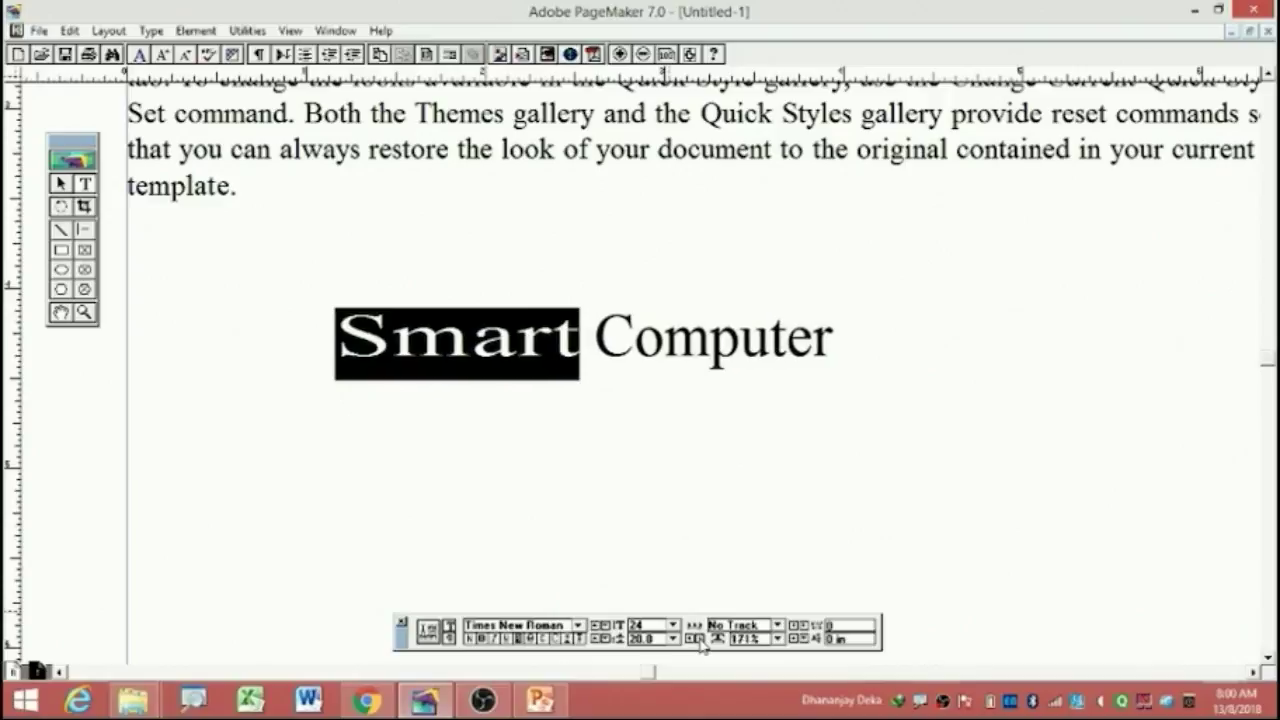
{"action": "left_click", "coordinate": [699, 639]}
{"action": "left_click", "coordinate": [699, 639]}
{"action": "left_click", "coordinate": [699, 639]}
{"action": "left_click", "coordinate": [699, 639]}
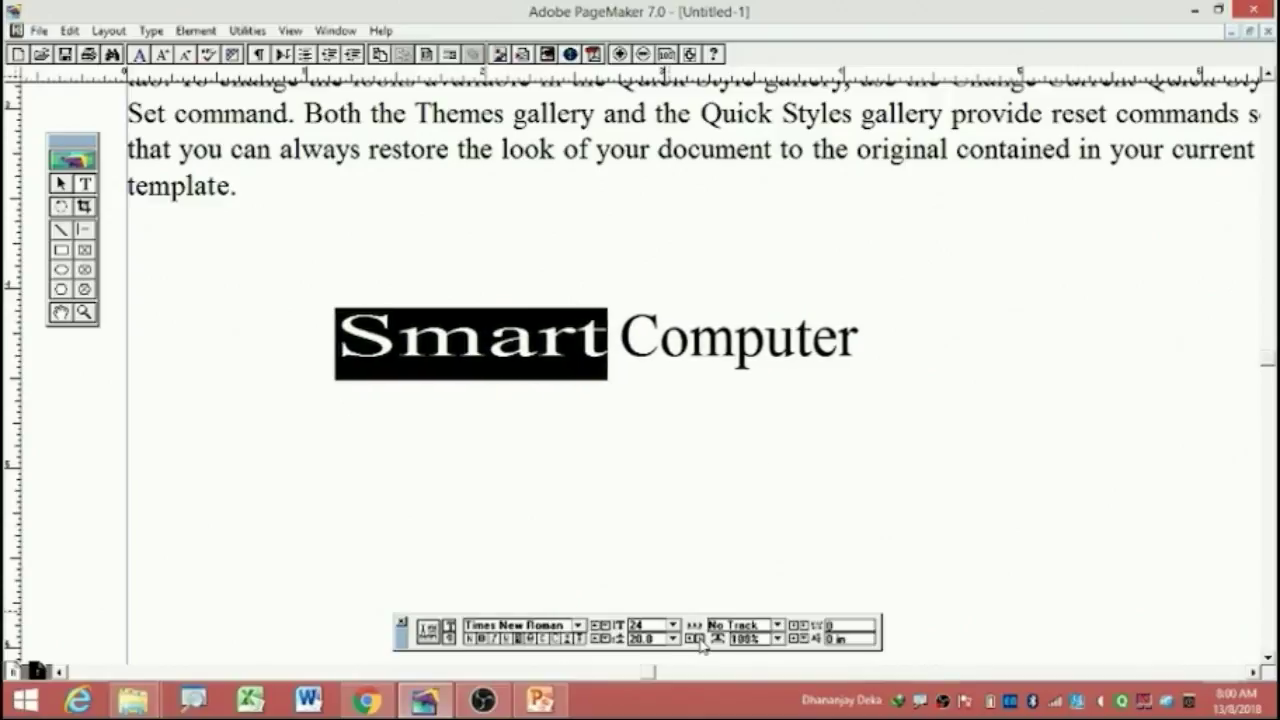
{"action": "left_click", "coordinate": [699, 639]}
{"action": "left_click", "coordinate": [699, 639]}
{"action": "left_click", "coordinate": [699, 639]}
{"action": "left_click", "coordinate": [699, 639]}
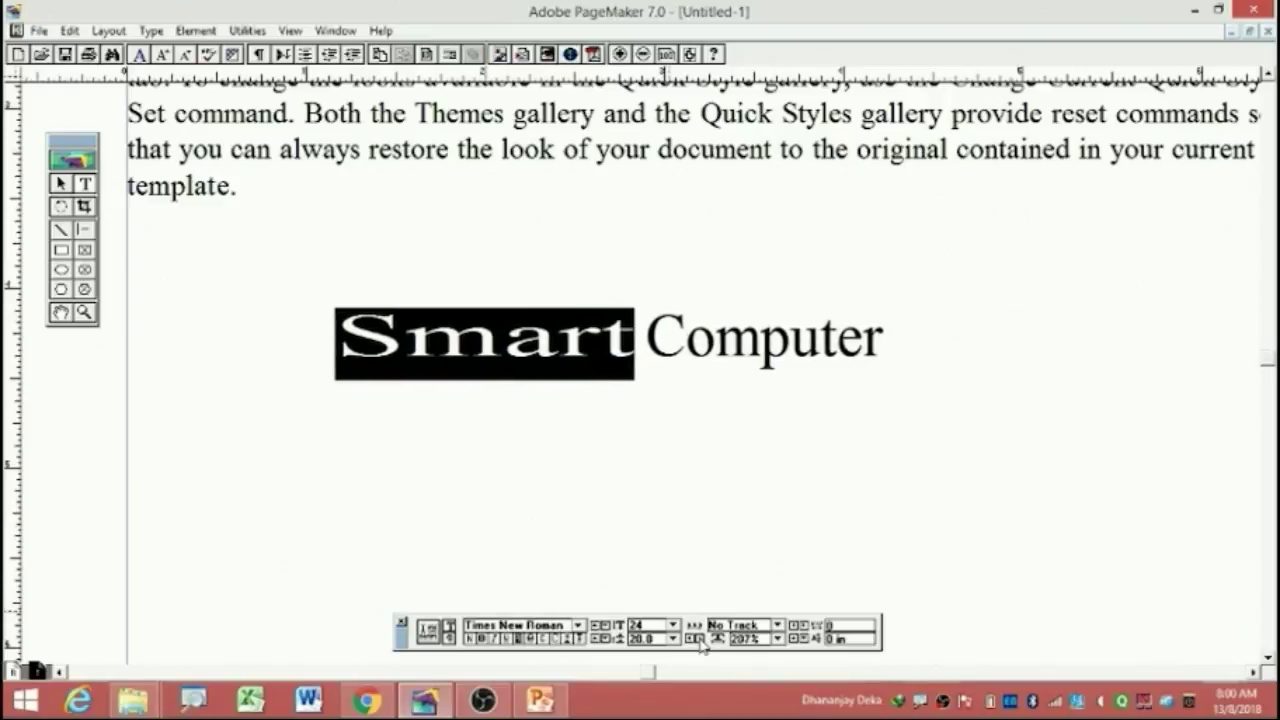
{"action": "left_click", "coordinate": [699, 639]}
Condense the word Computer to 58% horizontal scale.
{"action": "left_click_drag", "start_coordinate": [649, 340], "coordinate": [886, 340]}
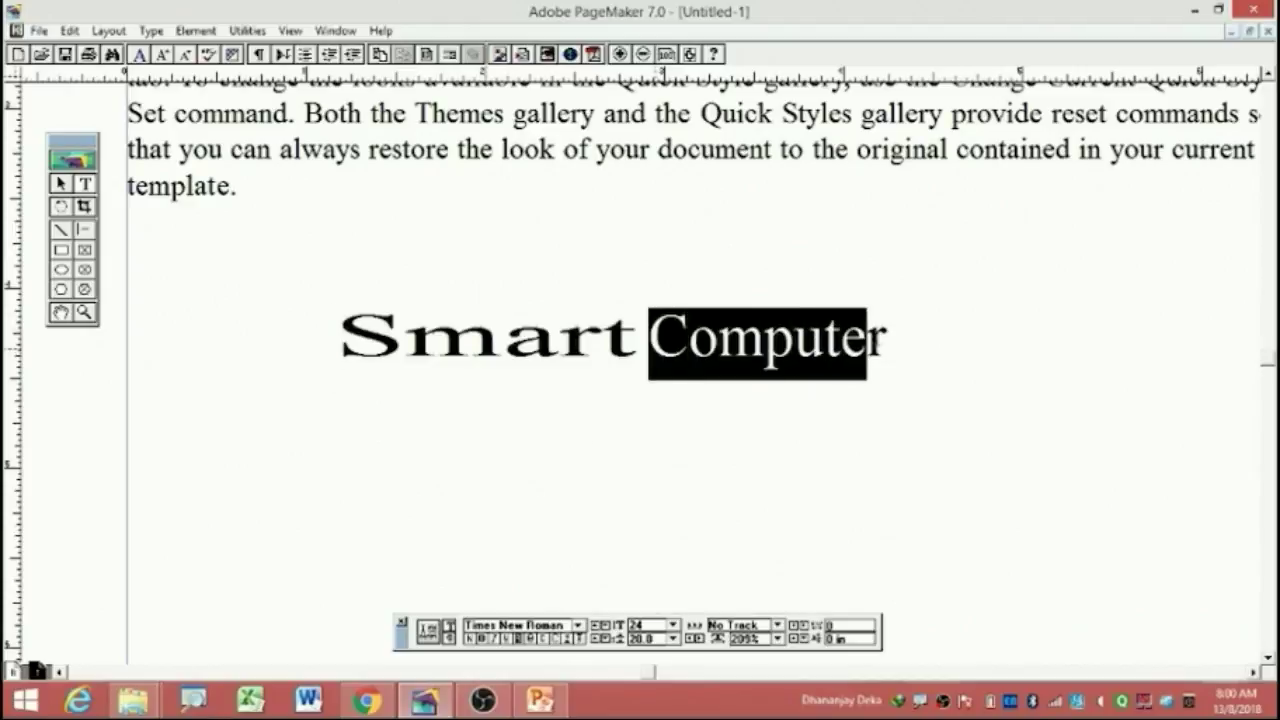
{"action": "left_click", "coordinate": [689, 639]}
{"action": "left_click", "coordinate": [689, 639]}
{"action": "left_click", "coordinate": [689, 639]}
{"action": "left_click", "coordinate": [689, 639]}
{"action": "left_click", "coordinate": [689, 639]}
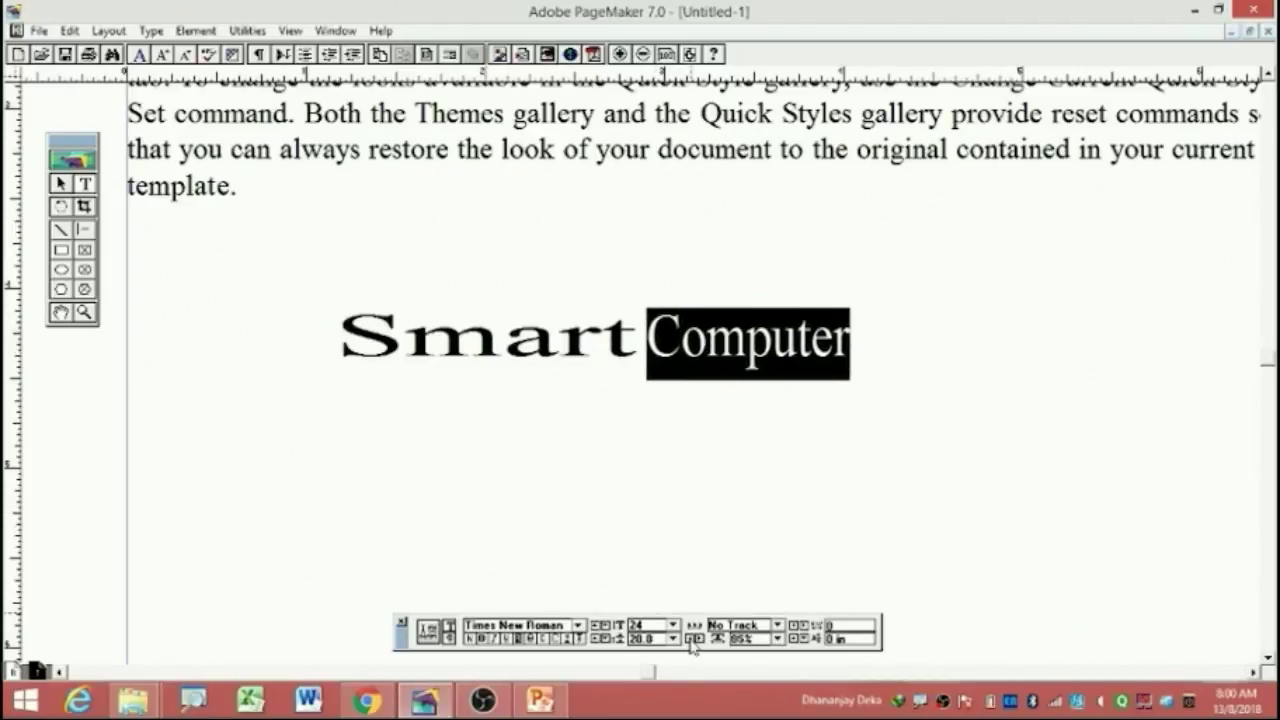
{"action": "left_click", "coordinate": [689, 639]}
{"action": "left_click", "coordinate": [689, 639]}
{"action": "left_click", "coordinate": [690, 644]}
{"action": "left_click", "coordinate": [690, 644]}
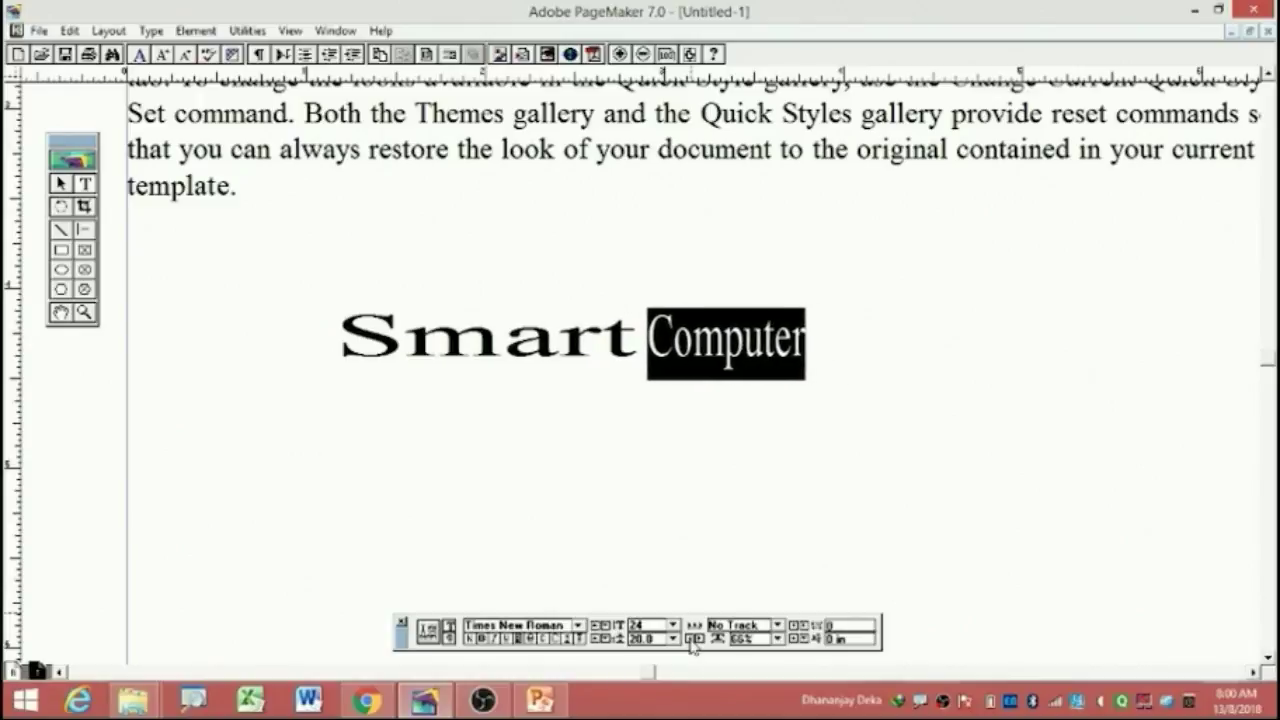
{"action": "left_click", "coordinate": [690, 644]}
{"action": "left_click", "coordinate": [690, 644]}
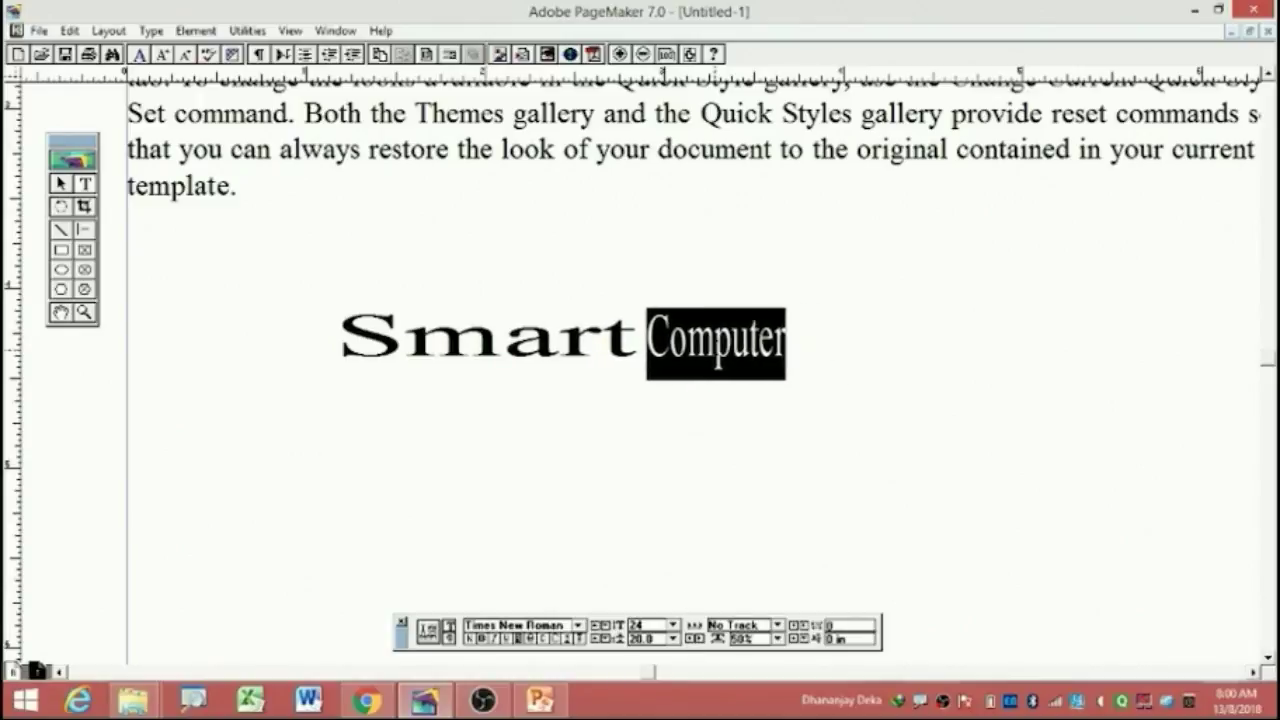
{"action": "left_click", "coordinate": [715, 345]}
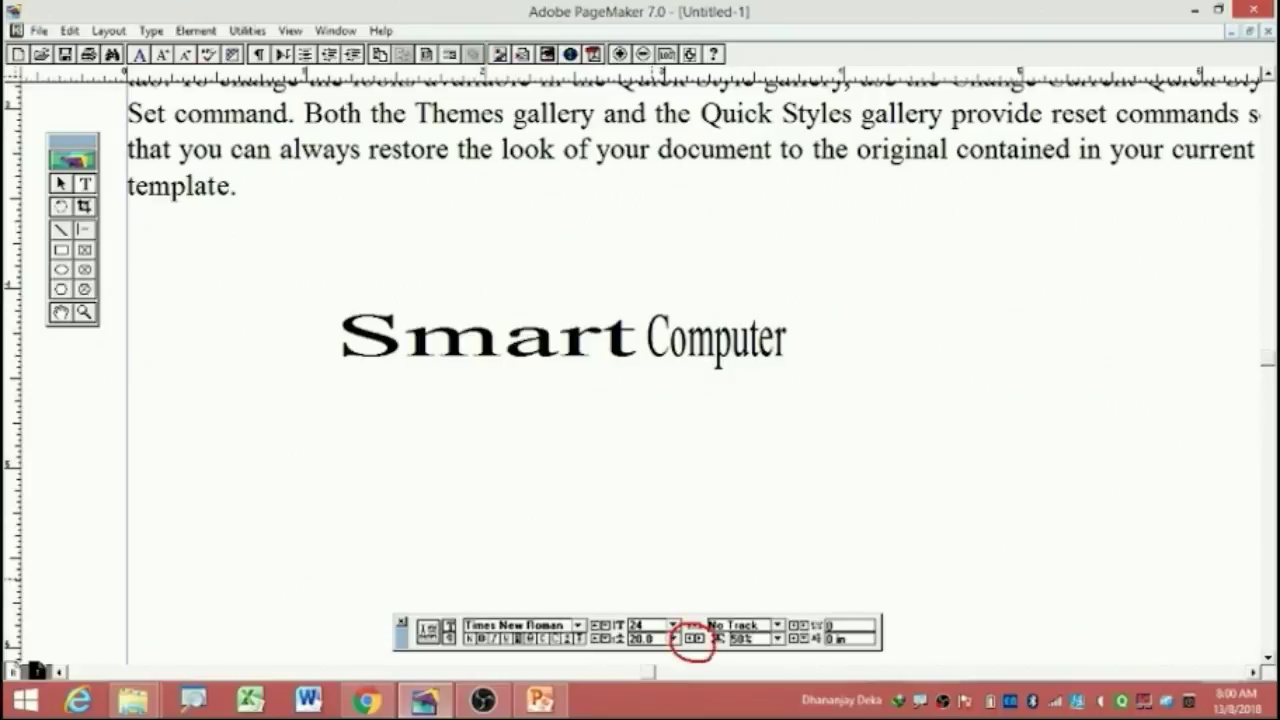
{"action": "mouse_move", "coordinate": [720, 440]}
{"action": "left_mouse_down"}
{"action": "mouse_move", "coordinate": [697, 600]}
{"action": "mouse_move", "coordinate": [717, 572]}
{"action": "left_mouse_up"}
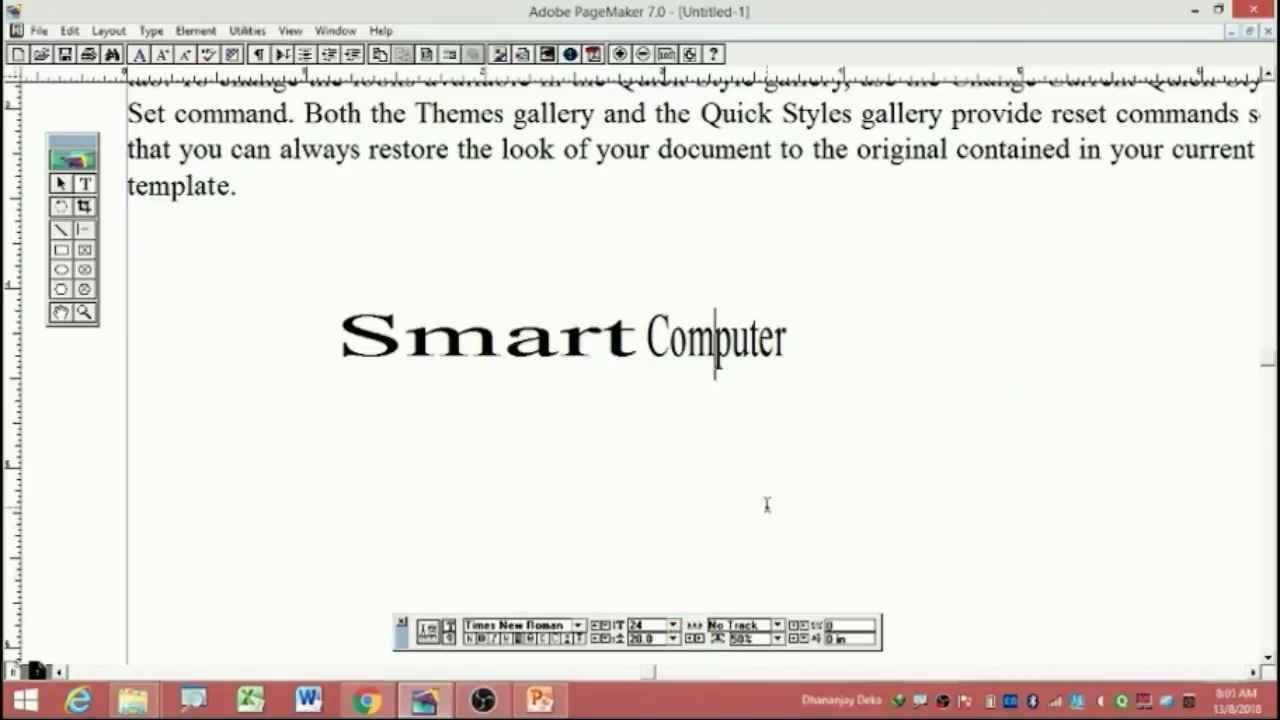
{"action": "left_click_drag", "start_coordinate": [336, 335], "coordinate": [786, 340]}
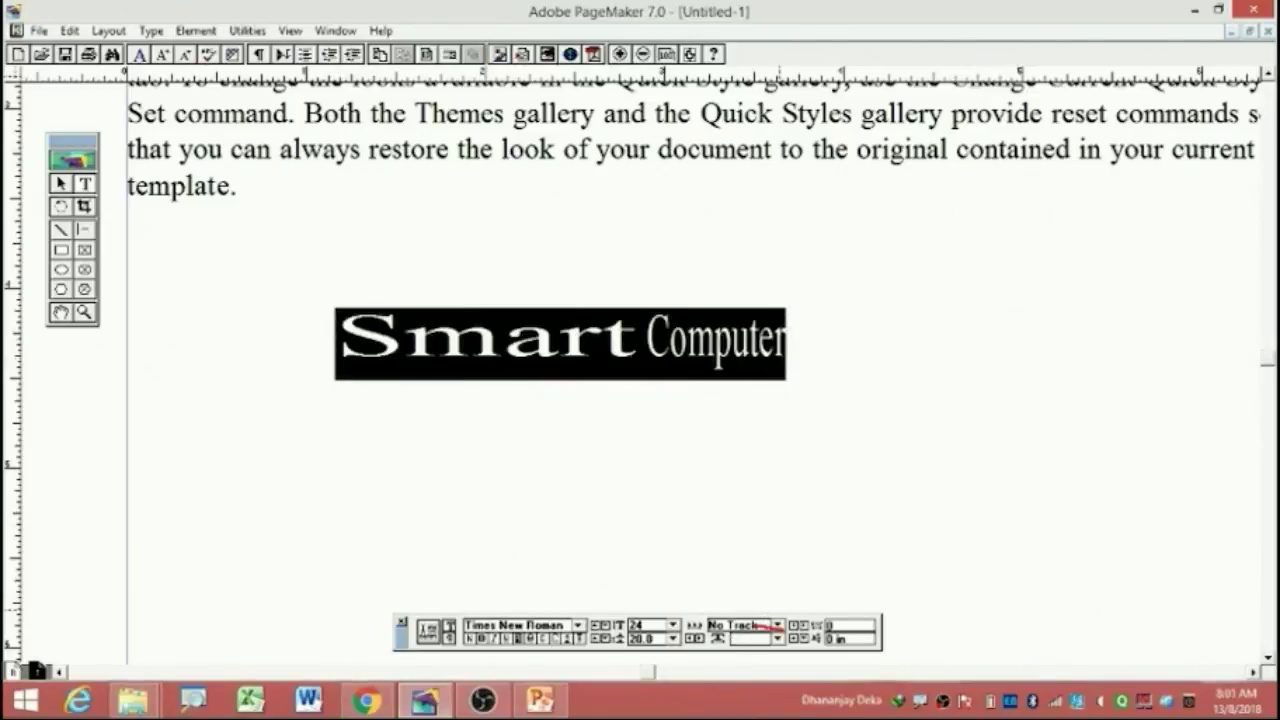
Reset Smart Computer's horizontal scale to Normal (100%) and reselect the whole line.
{"action": "left_click_drag", "start_coordinate": [740, 652], "coordinate": [780, 638]}
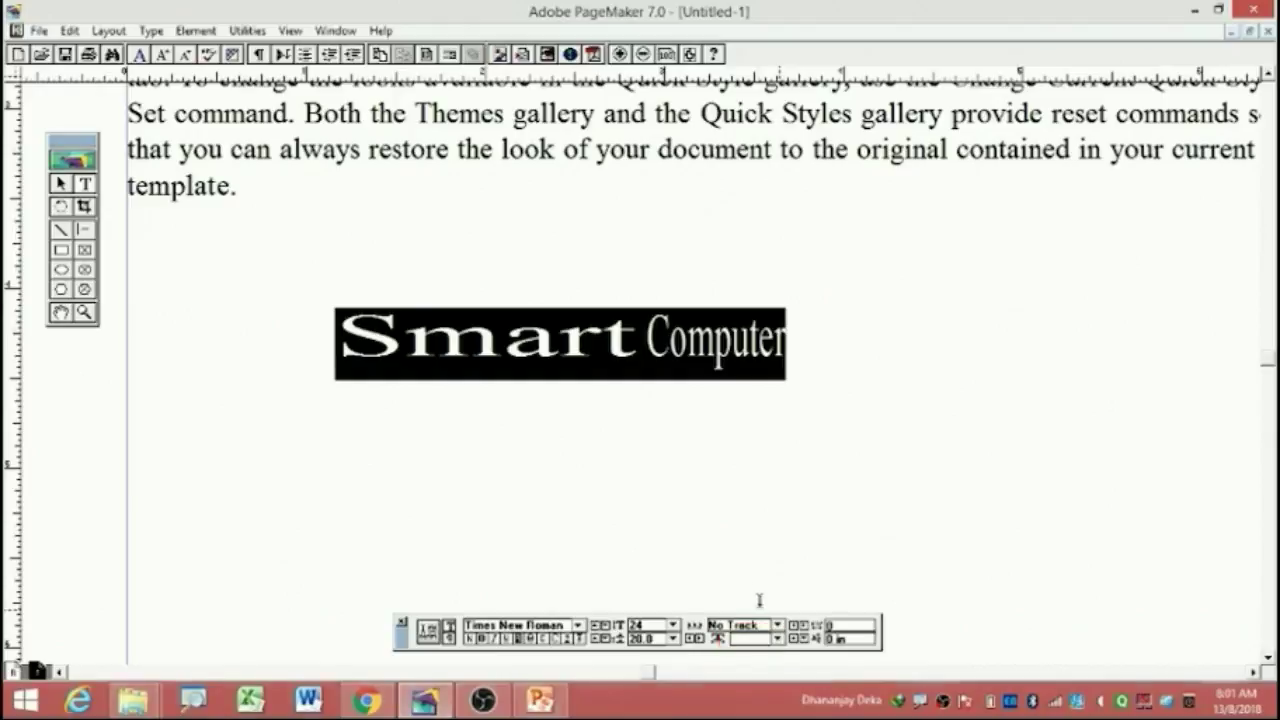
{"action": "left_click", "coordinate": [778, 638]}
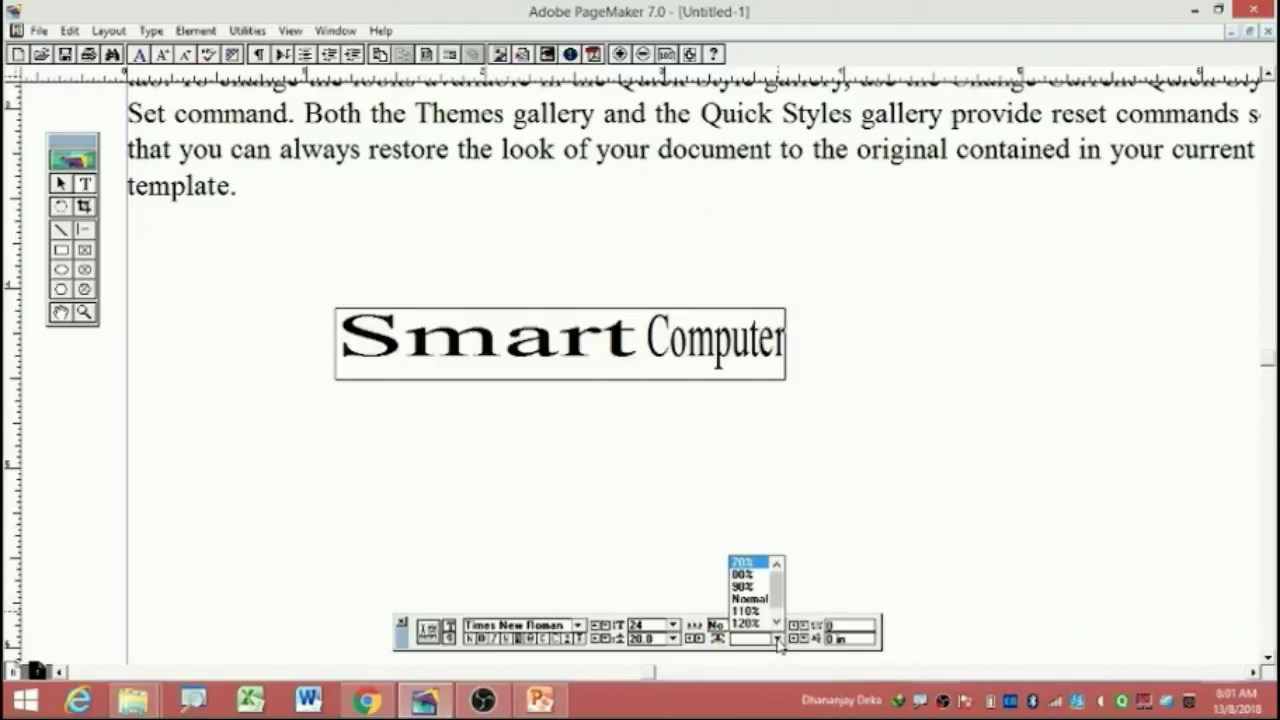
{"action": "left_click", "coordinate": [778, 638]}
{"action": "left_click", "coordinate": [778, 638]}
{"action": "left_click", "coordinate": [752, 598]}
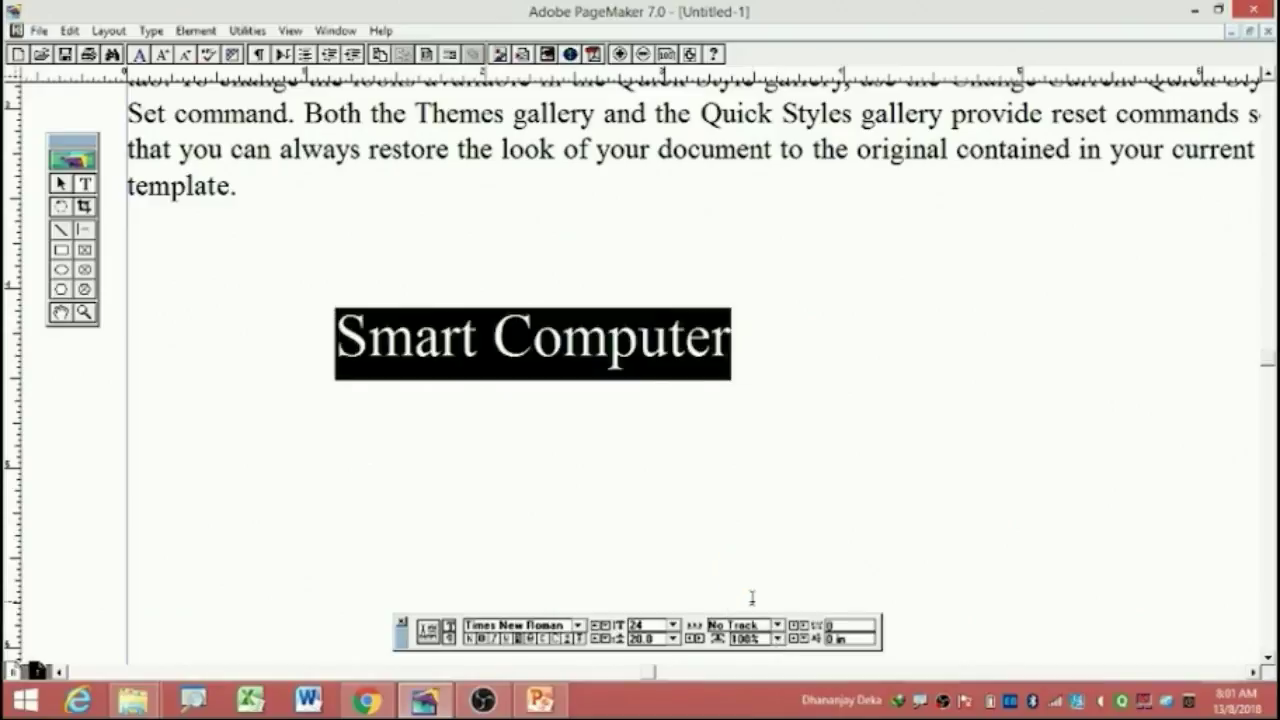
{"action": "left_click", "coordinate": [576, 337]}
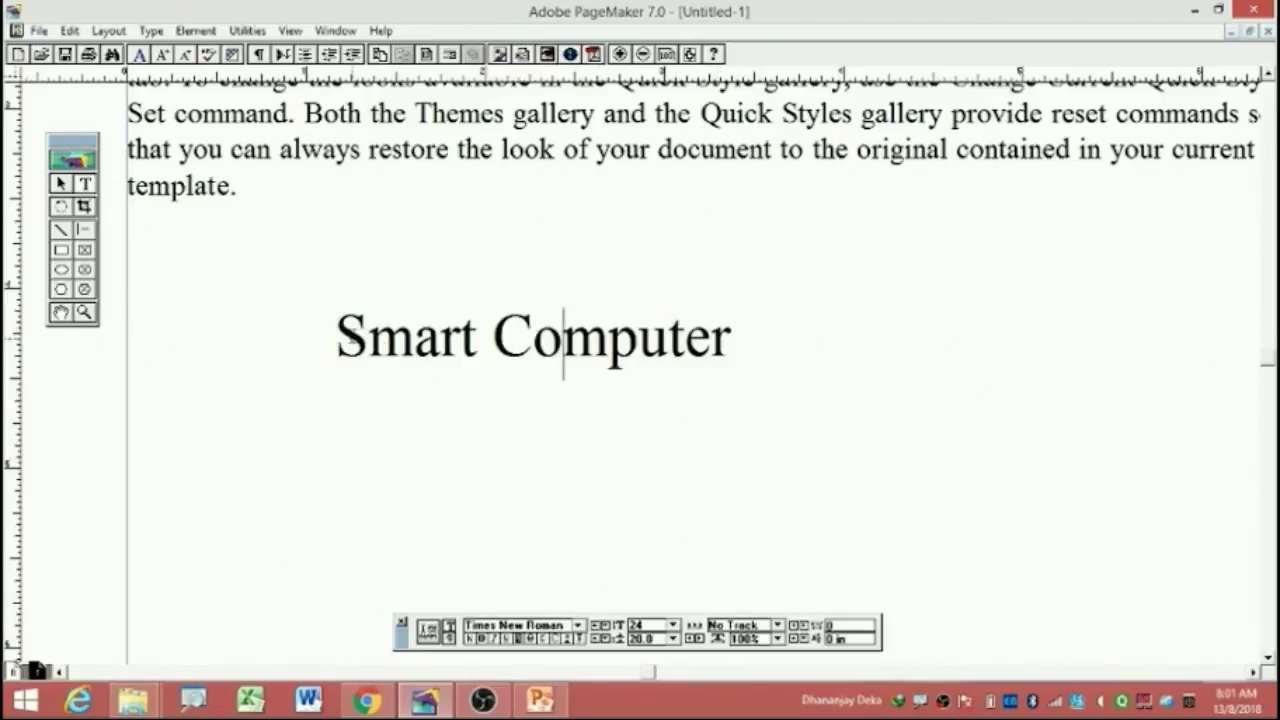
{"action": "left_click_drag", "start_coordinate": [337, 340], "coordinate": [782, 327]}
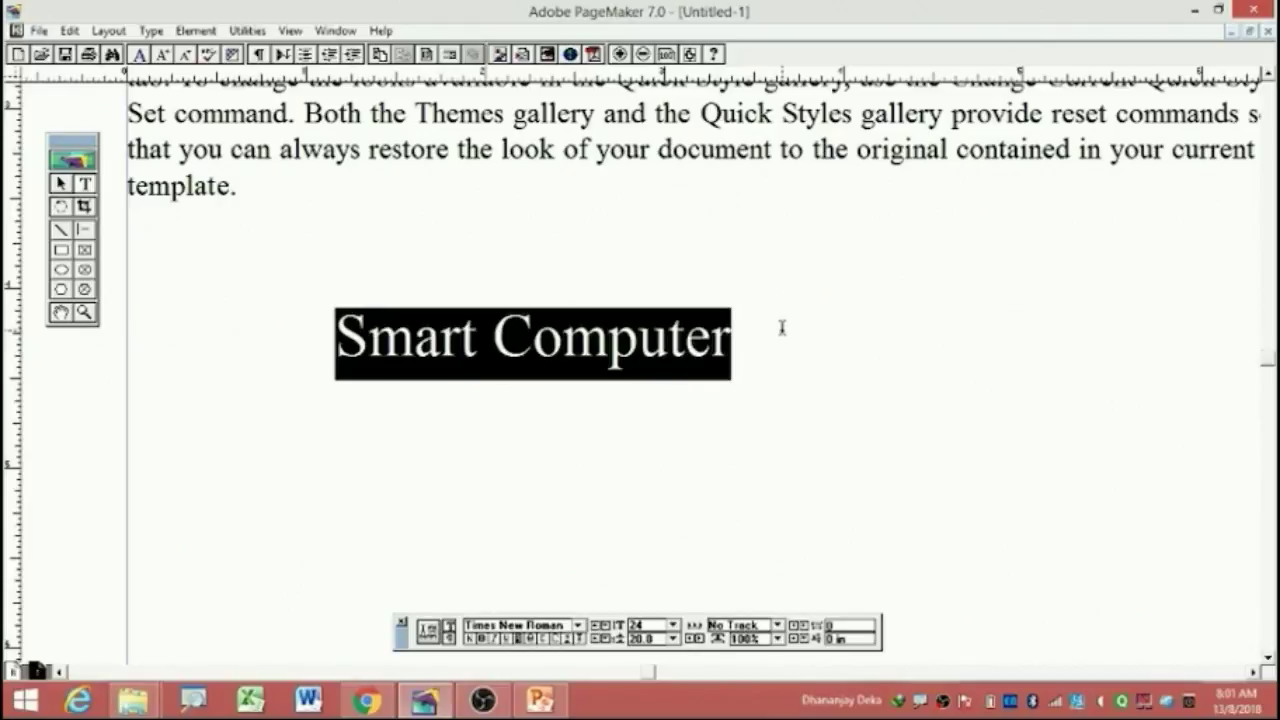
Try Very Loose, Loose, Tight and Very Tight tracking on Smart Computer.
{"action": "left_click", "coordinate": [777, 625]}
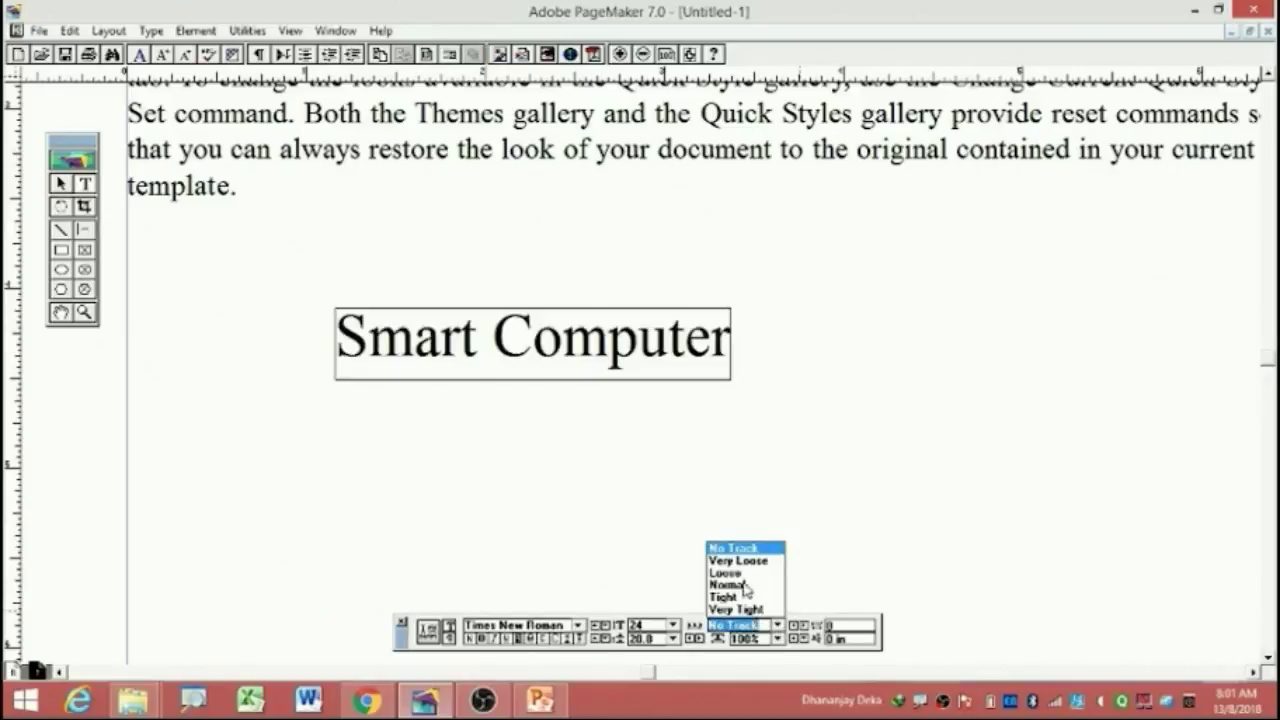
{"action": "left_click", "coordinate": [738, 561]}
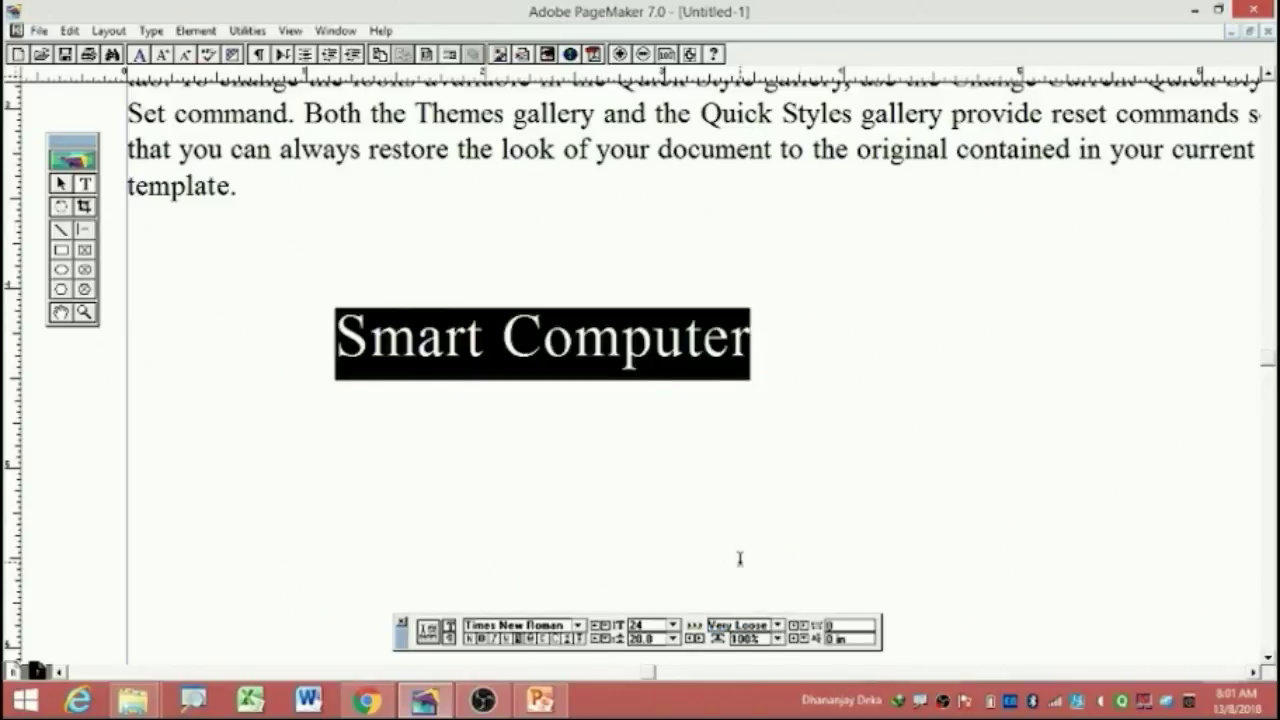
{"action": "left_click", "coordinate": [777, 625]}
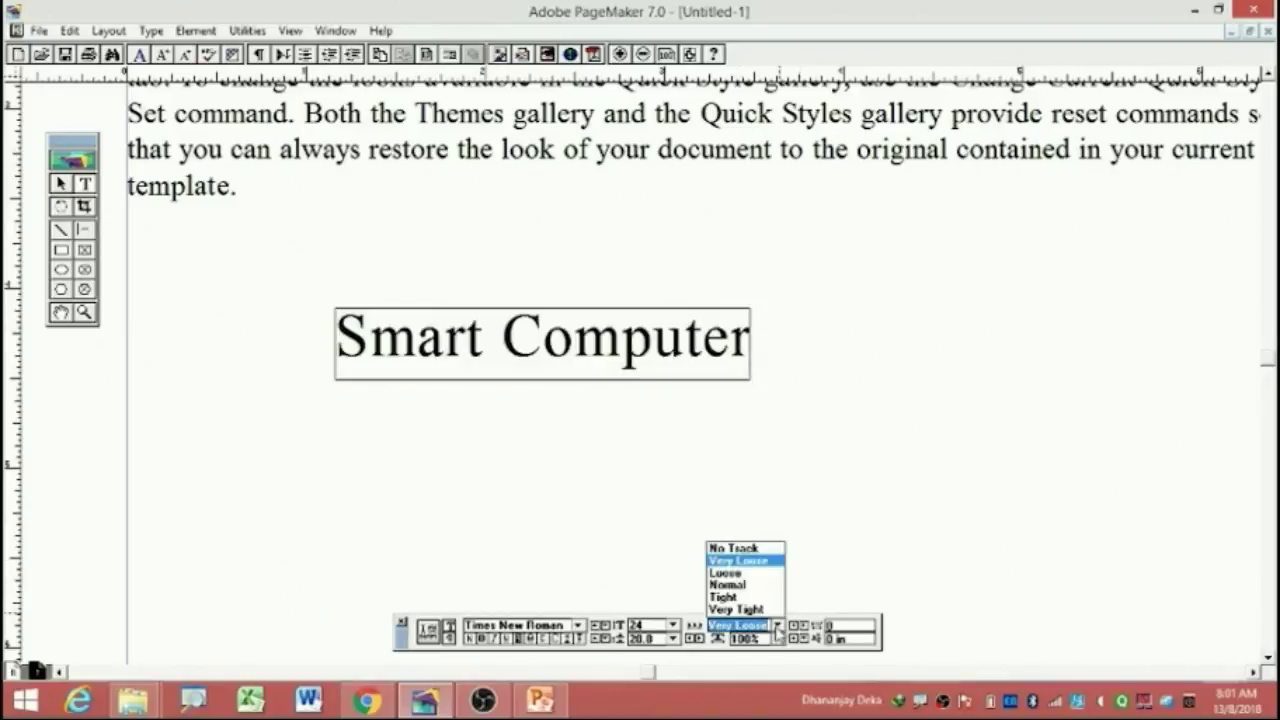
{"action": "left_click", "coordinate": [745, 574]}
{"action": "left_click", "coordinate": [777, 625]}
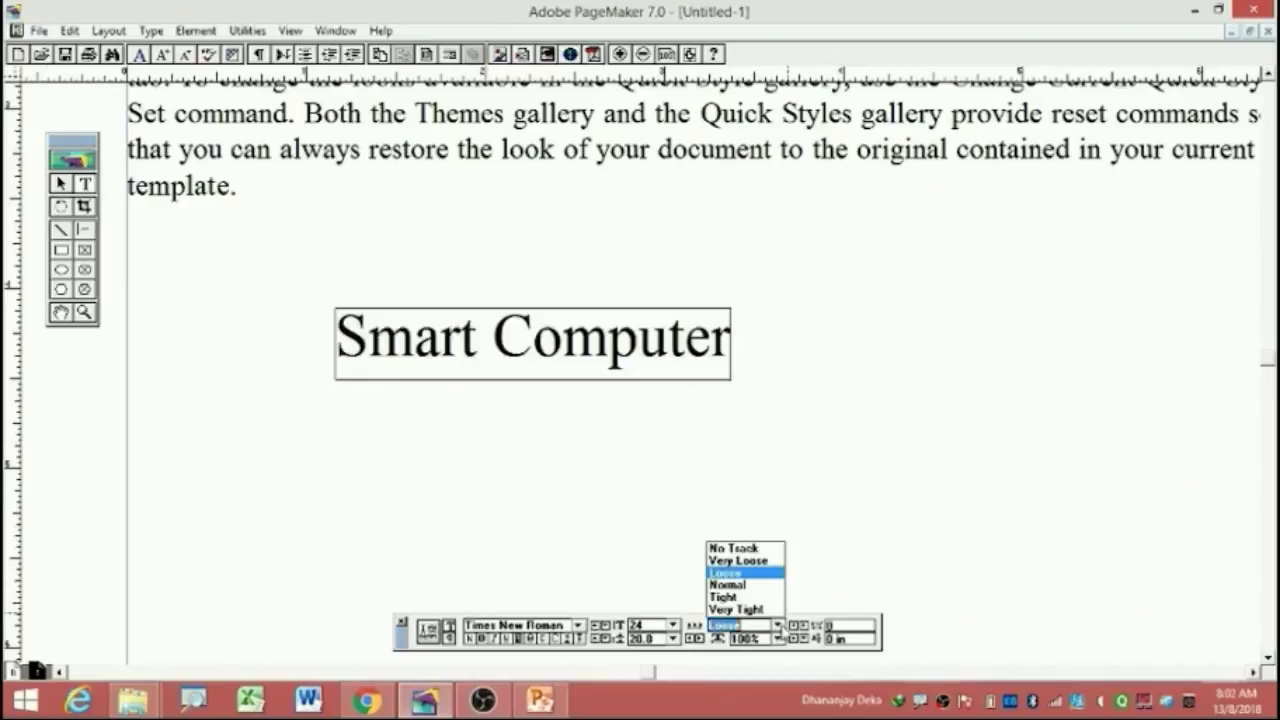
{"action": "left_click", "coordinate": [742, 597]}
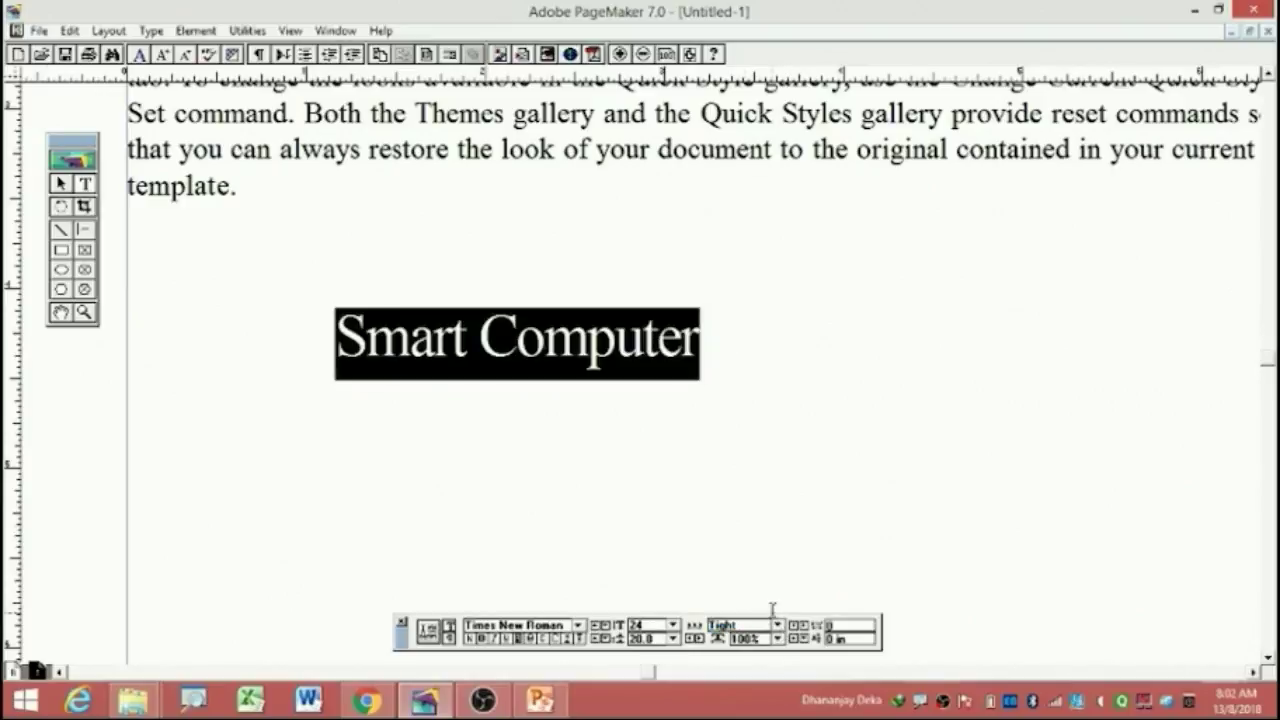
{"action": "left_click", "coordinate": [777, 626]}
{"action": "left_click", "coordinate": [738, 609]}
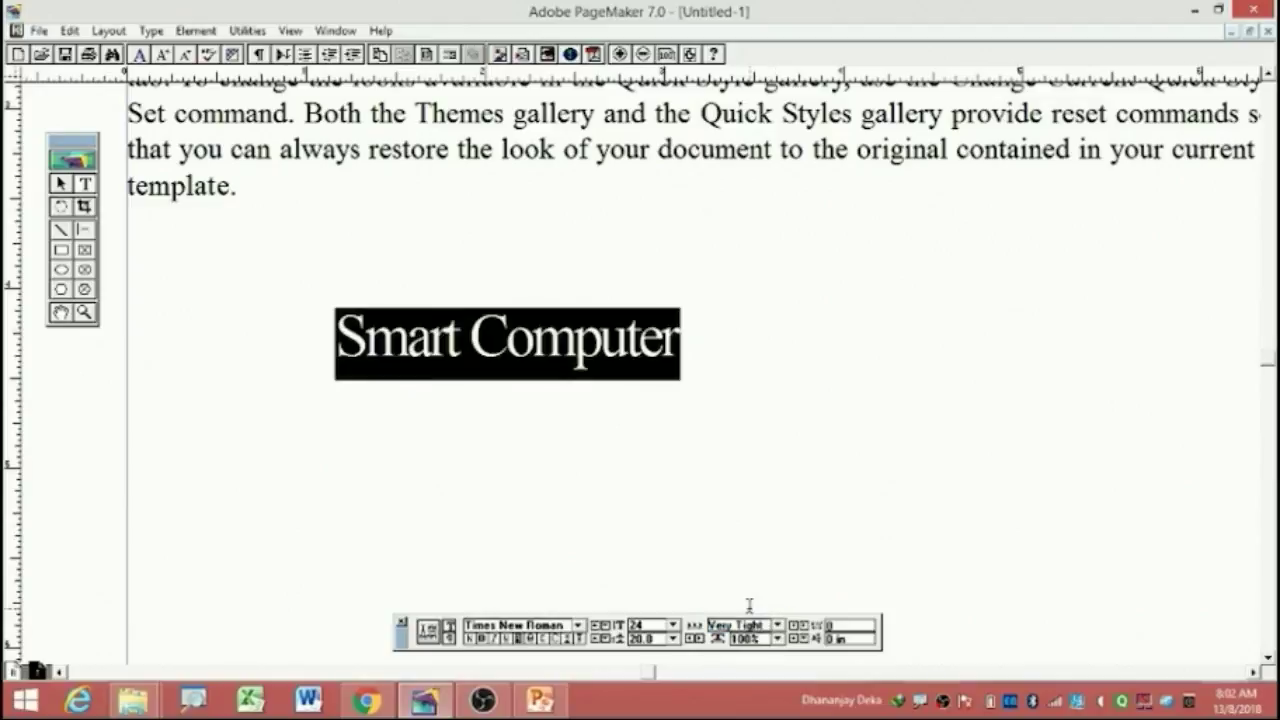
Apply Very Loose tracking once more, then settle on Normal tracking.
{"action": "left_click", "coordinate": [777, 625]}
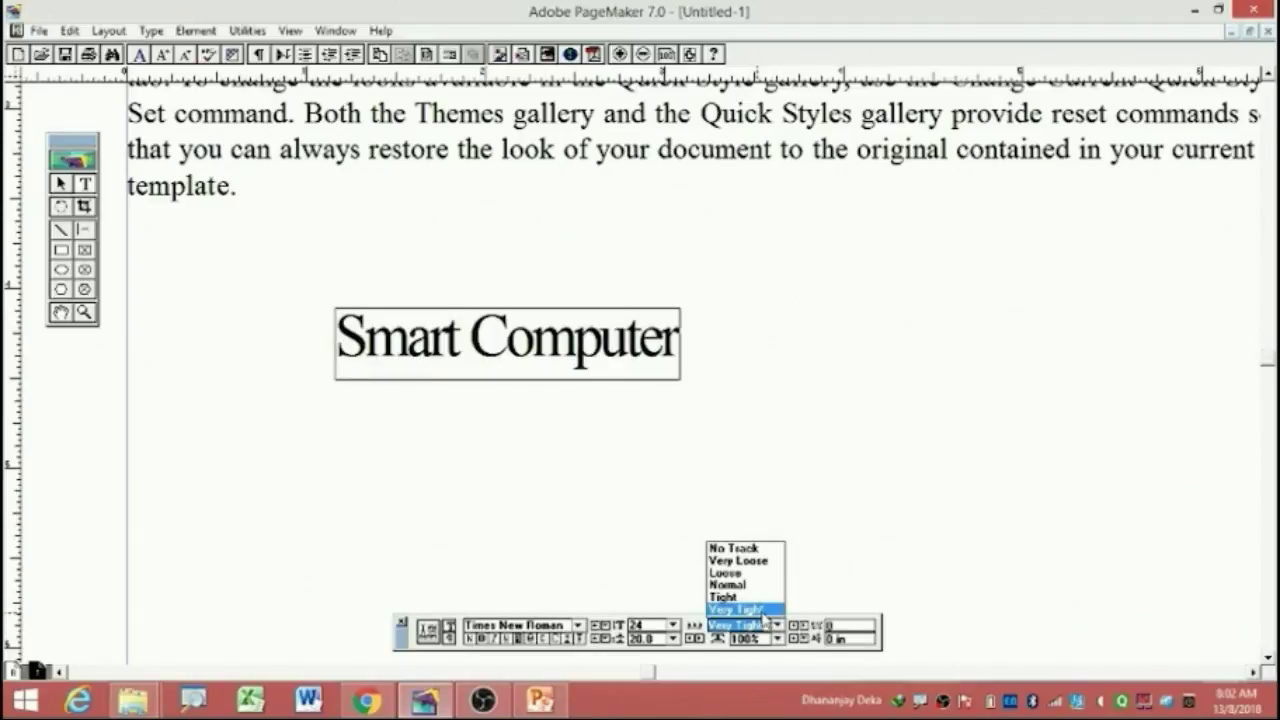
{"action": "left_click", "coordinate": [756, 561]}
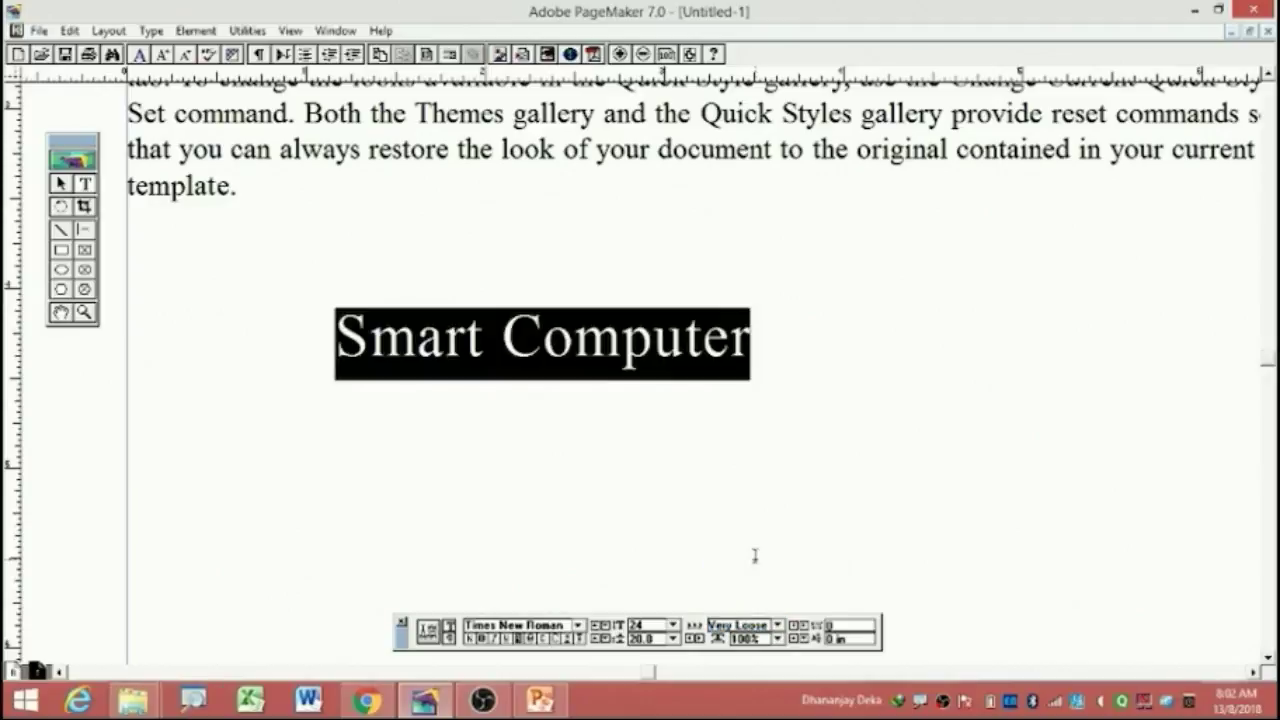
{"action": "left_click", "coordinate": [779, 625]}
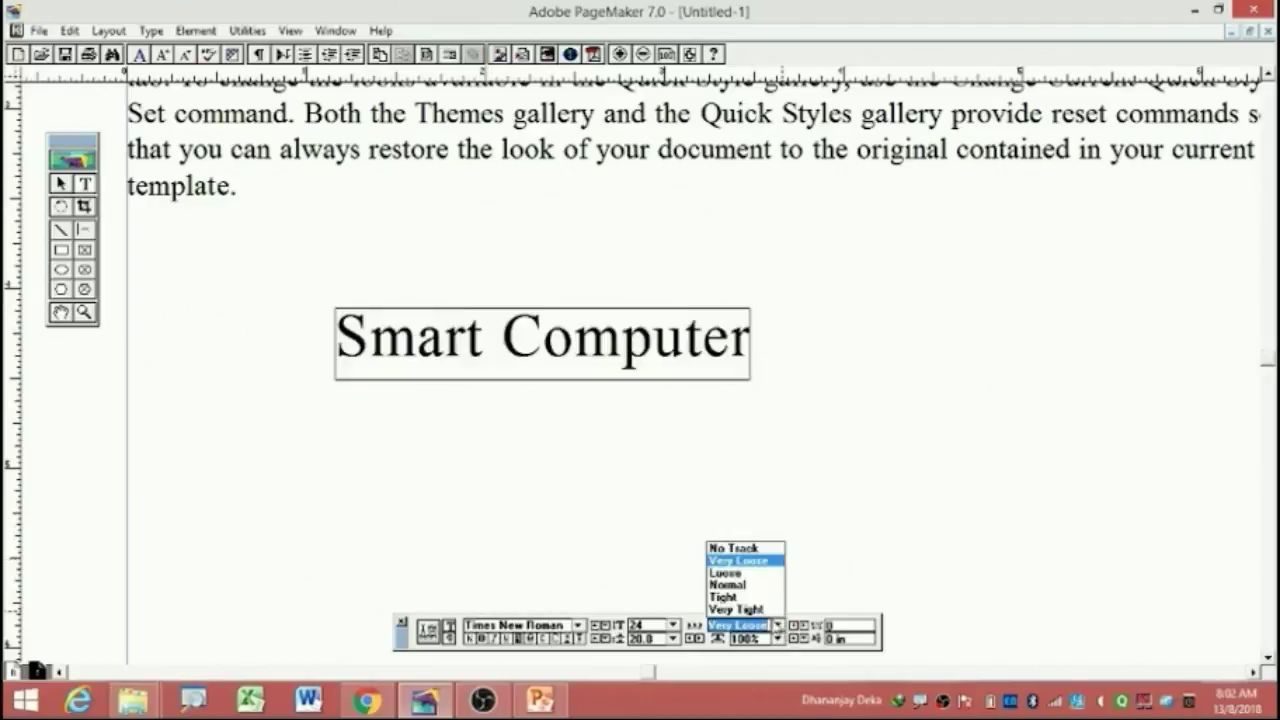
{"action": "left_click", "coordinate": [754, 584]}
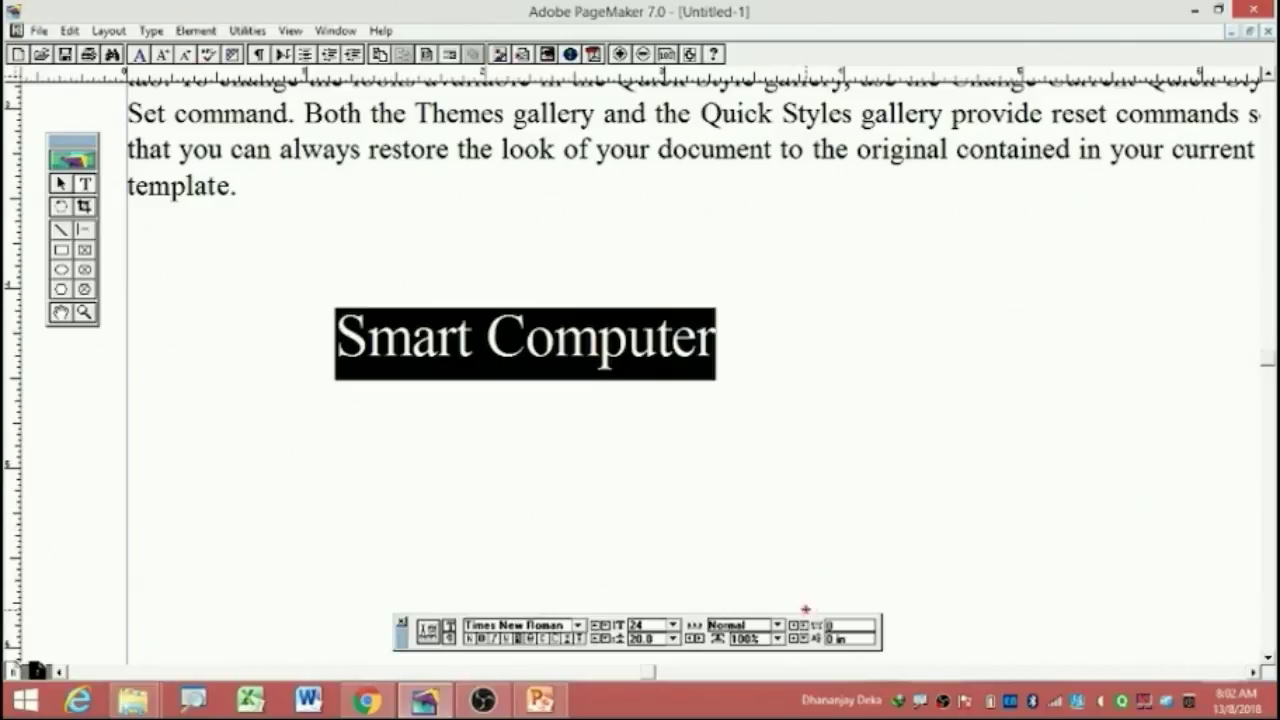
Increase the kerning of Smart Computer to spread its letters apart.
{"action": "left_click_drag", "start_coordinate": [817, 605], "coordinate": [826, 594]}
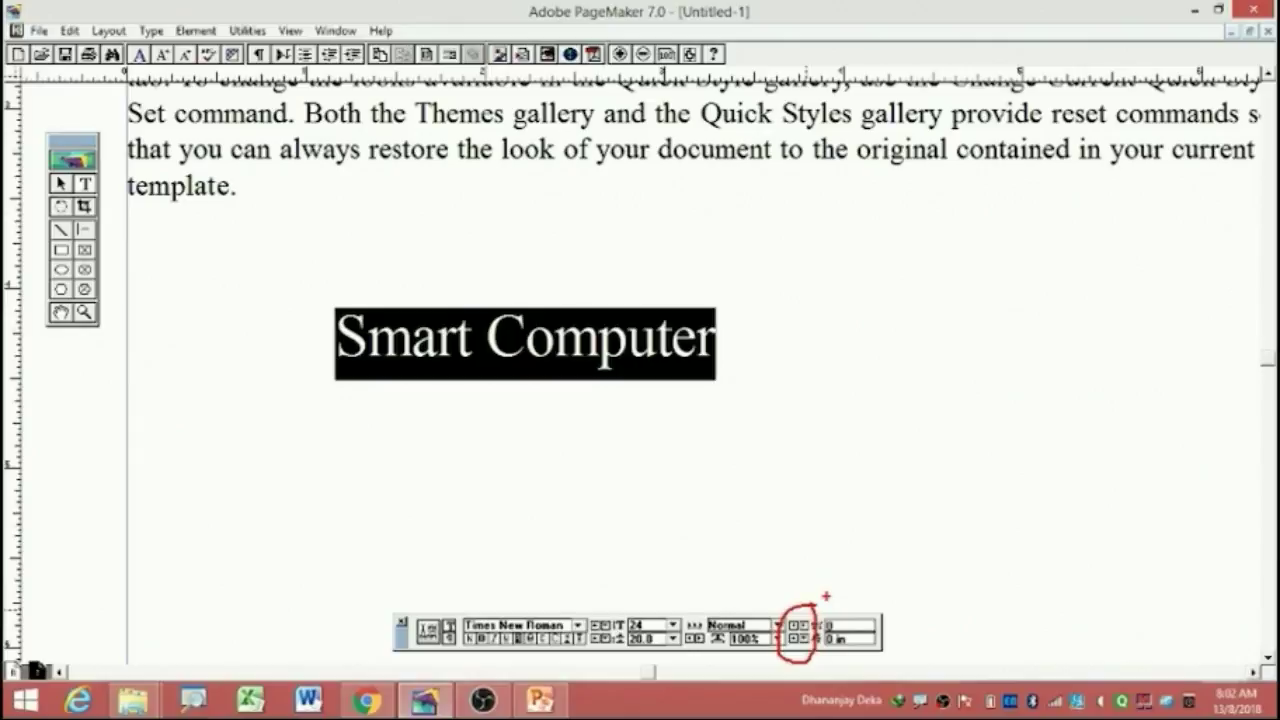
{"action": "key", "text": "Escape"}
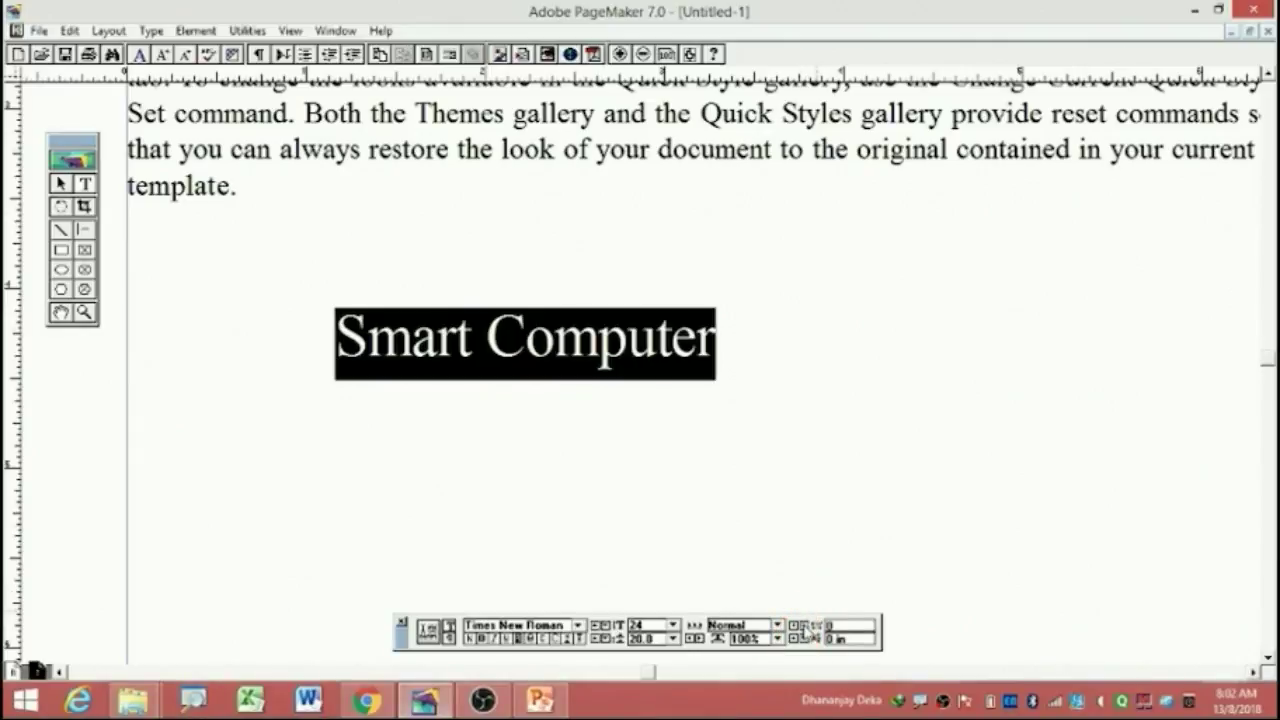
{"action": "left_click", "coordinate": [806, 628]}
{"action": "left_click", "coordinate": [806, 628]}
{"action": "left_click", "coordinate": [806, 628]}
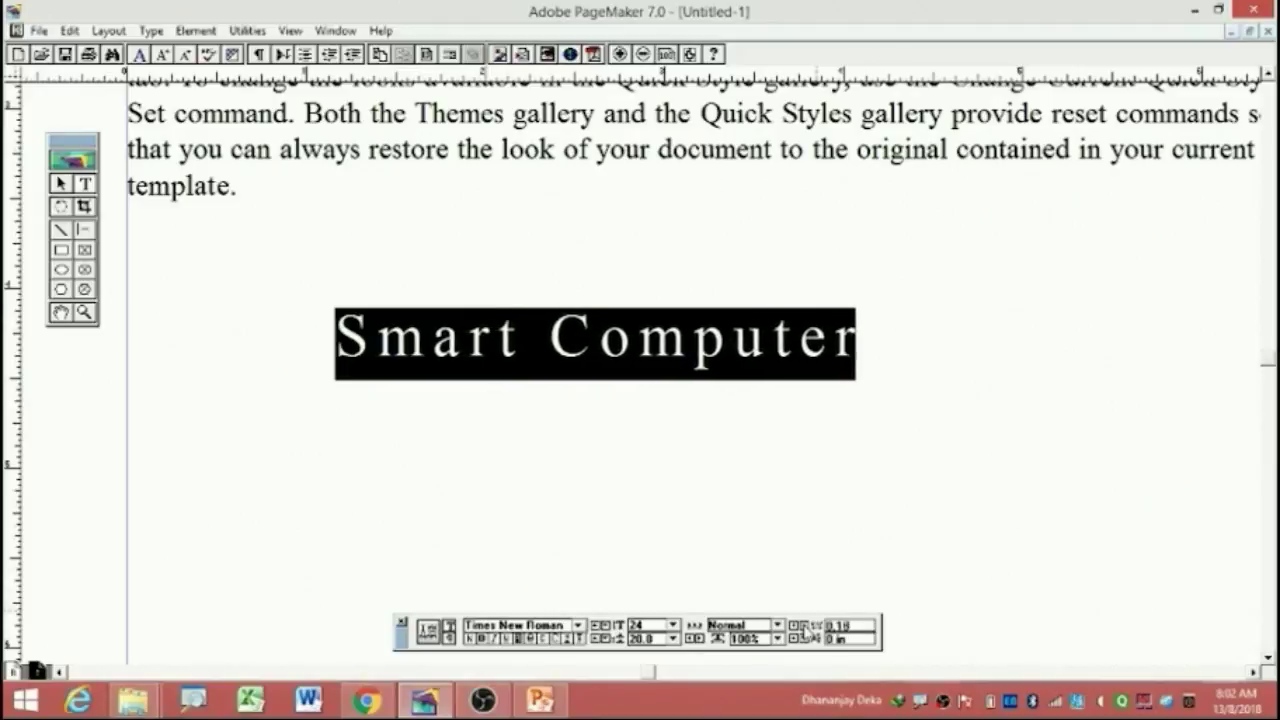
{"action": "left_click", "coordinate": [806, 628]}
{"action": "left_click", "coordinate": [806, 628]}
{"action": "left_click", "coordinate": [806, 628]}
{"action": "left_click", "coordinate": [806, 628]}
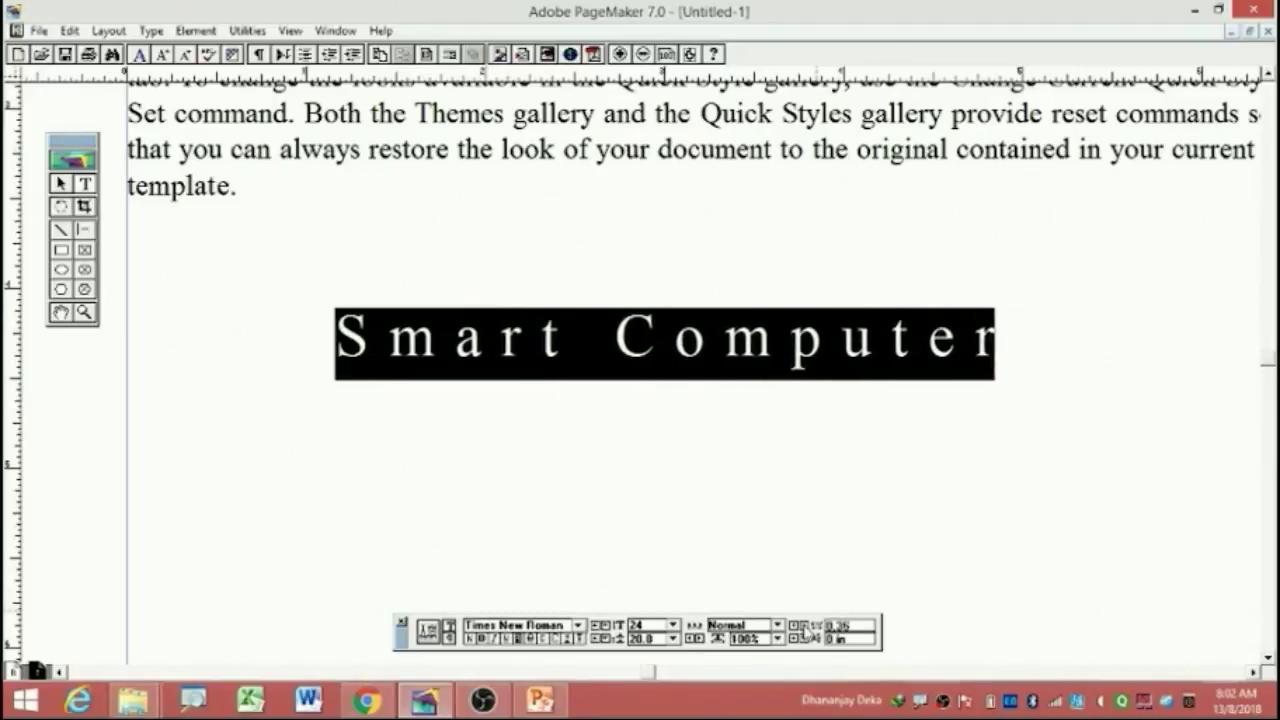
{"action": "left_click", "coordinate": [806, 628]}
{"action": "left_click", "coordinate": [806, 628]}
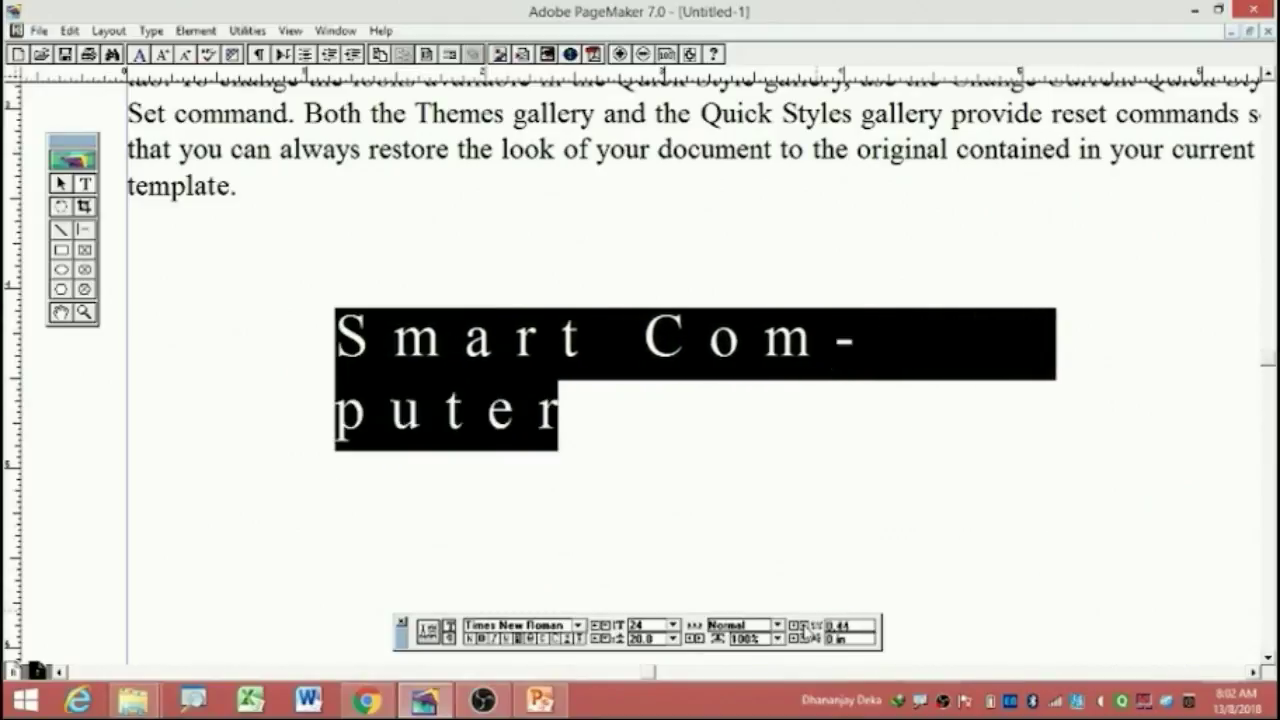
Lower the kerning into negative values to squeeze the letters together.
{"action": "left_click", "coordinate": [797, 626]}
{"action": "left_click", "coordinate": [797, 626]}
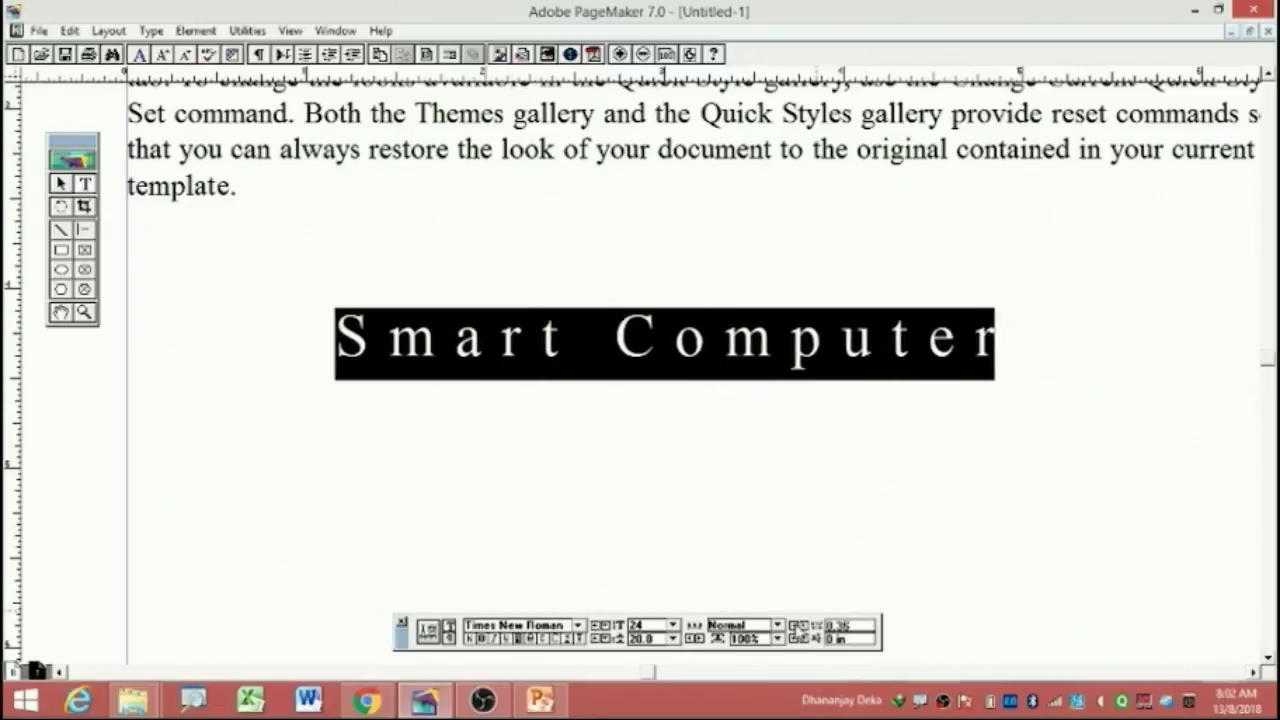
{"action": "left_click", "coordinate": [797, 626]}
{"action": "left_click", "coordinate": [797, 626]}
{"action": "left_click", "coordinate": [797, 626]}
{"action": "left_click", "coordinate": [797, 626]}
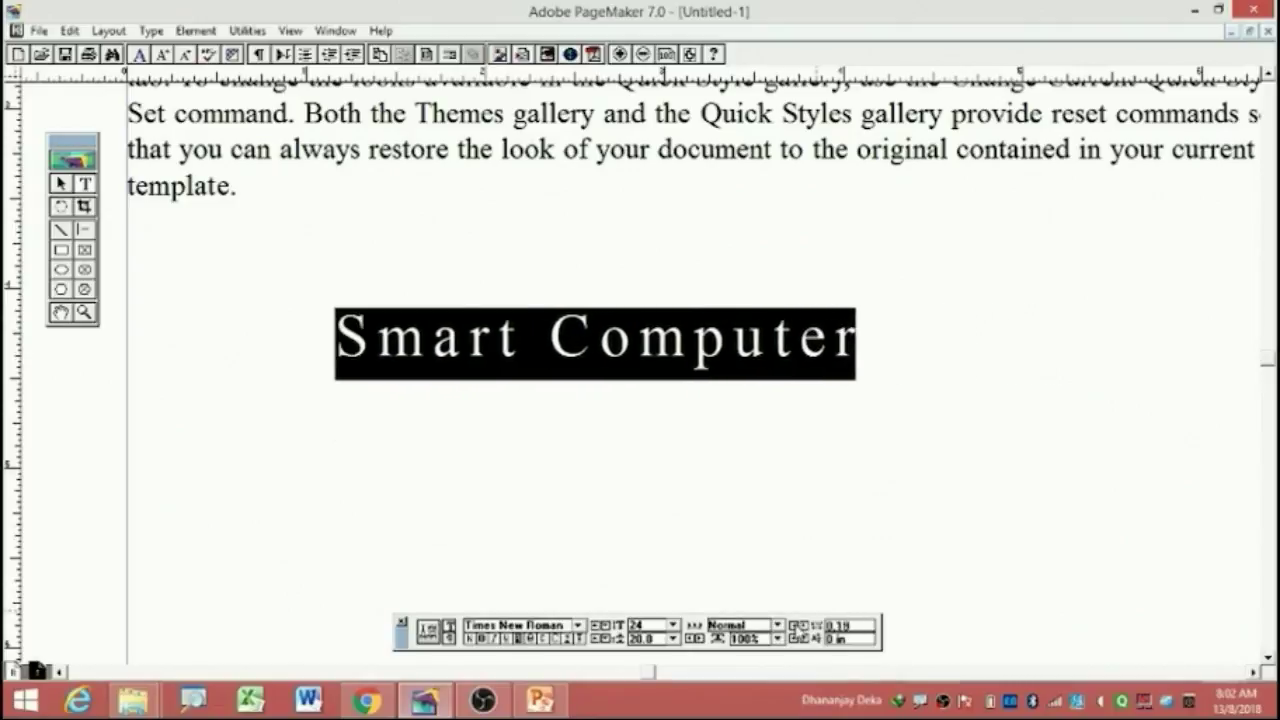
{"action": "left_click", "coordinate": [797, 626]}
{"action": "left_click", "coordinate": [797, 626]}
{"action": "left_click", "coordinate": [797, 626]}
{"action": "left_click", "coordinate": [797, 626]}
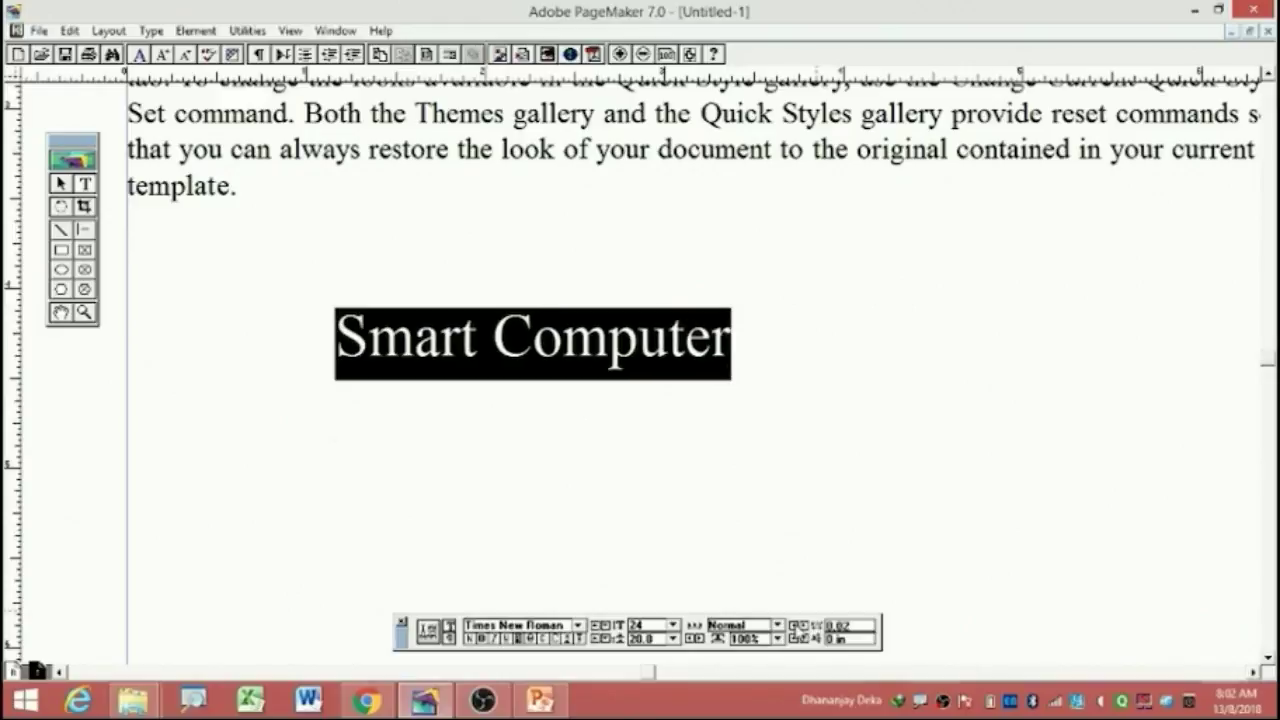
{"action": "left_click", "coordinate": [797, 626]}
{"action": "left_click", "coordinate": [797, 626]}
{"action": "left_click", "coordinate": [797, 626]}
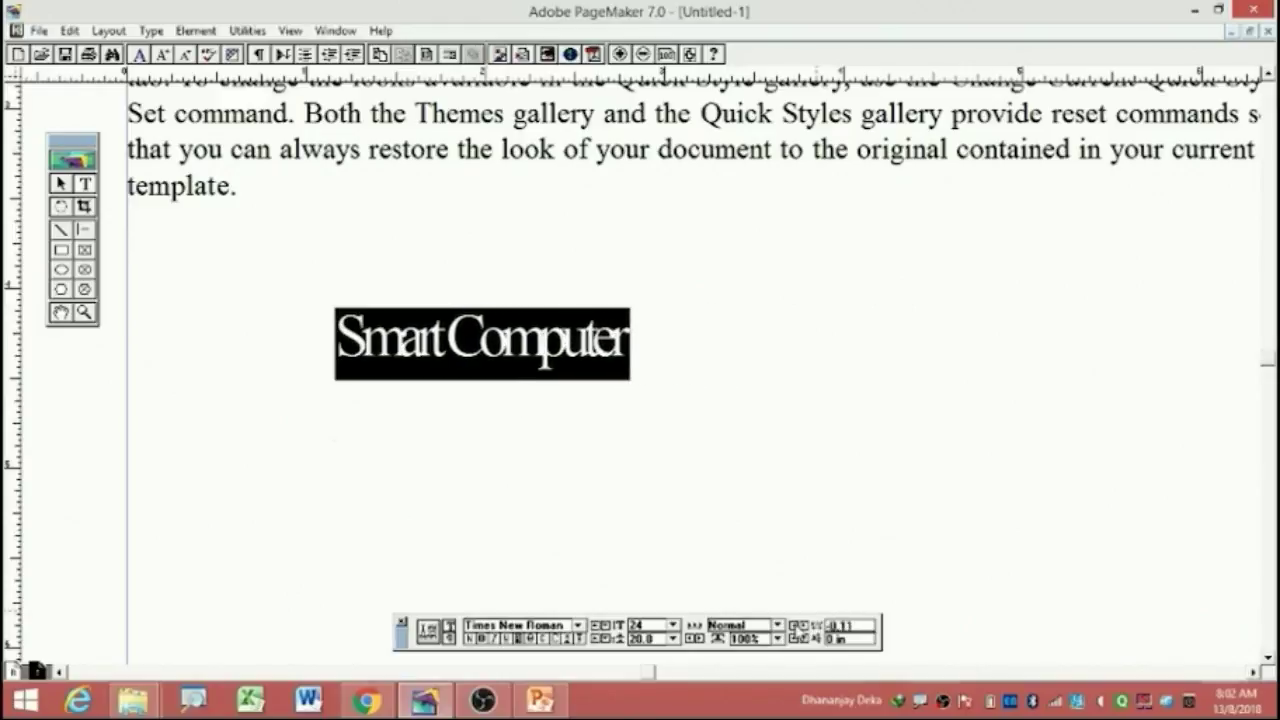
{"action": "left_click", "coordinate": [797, 626]}
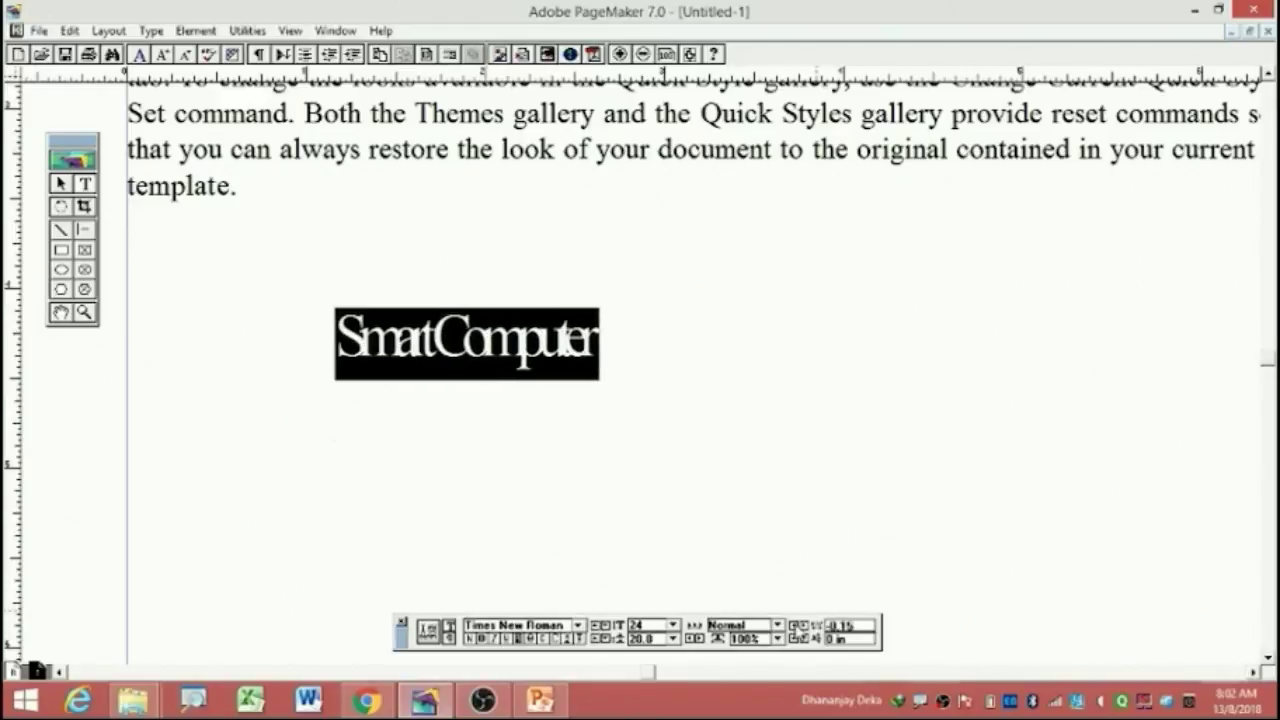
Raise the kerning back up to 0.19.
{"action": "left_click", "coordinate": [806, 626]}
{"action": "left_click", "coordinate": [806, 626]}
{"action": "left_click", "coordinate": [806, 626]}
{"action": "left_click", "coordinate": [806, 626]}
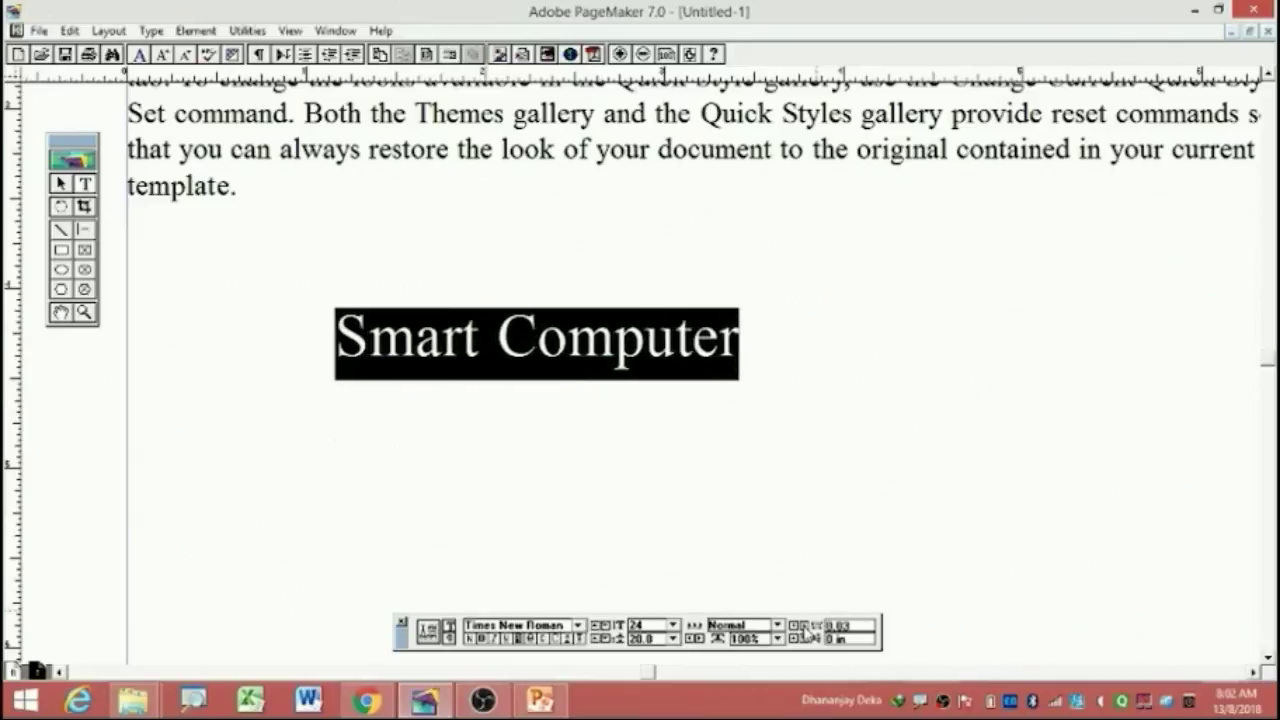
{"action": "left_click", "coordinate": [806, 626]}
{"action": "left_click", "coordinate": [806, 626]}
{"action": "left_click", "coordinate": [806, 626]}
{"action": "left_click", "coordinate": [806, 626]}
{"action": "left_click", "coordinate": [806, 626]}
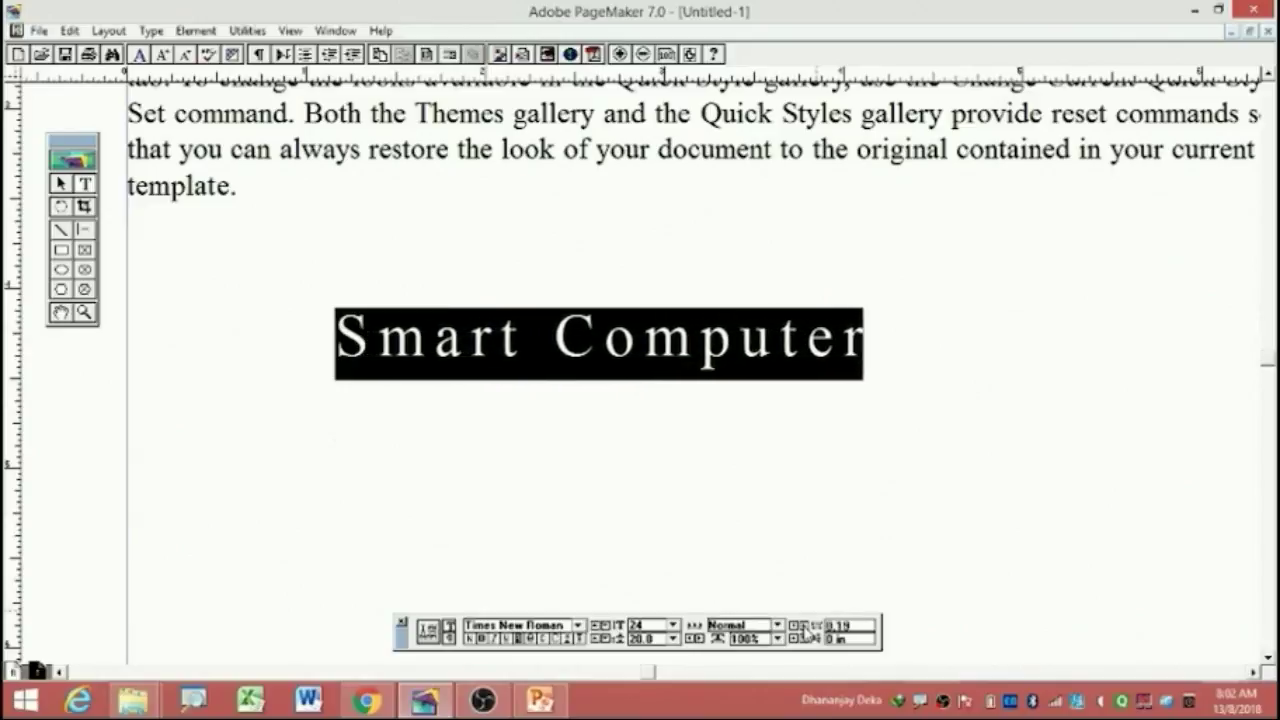
Select the letters 'om' in Computer.
{"action": "left_click", "coordinate": [655, 358]}
{"action": "key", "text": "shift+Left"}
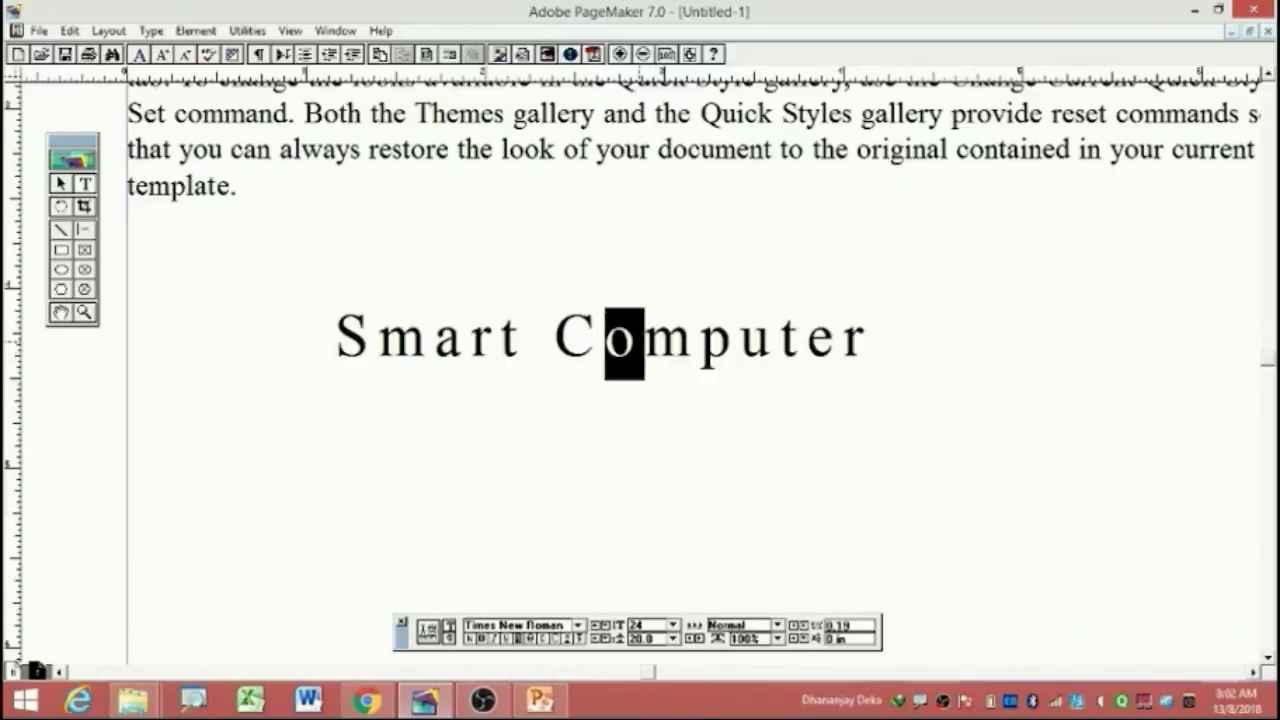
{"action": "left_click", "coordinate": [698, 342], "text": "shift"}
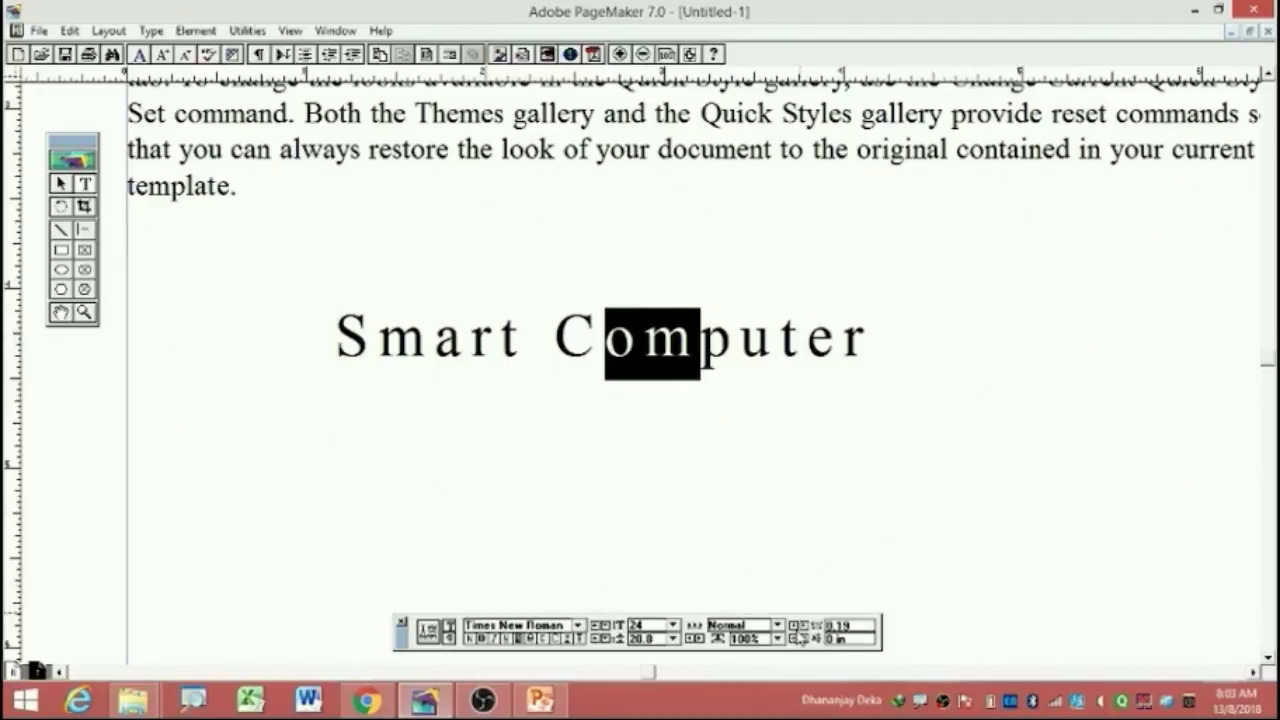
Shift the letters 'om' below the baseline.
{"action": "mouse_move", "coordinate": [812, 604]}
{"action": "left_mouse_down"}
{"action": "mouse_move", "coordinate": [822, 632]}
{"action": "mouse_move", "coordinate": [800, 594]}
{"action": "left_mouse_up"}
{"action": "left_click", "coordinate": [803, 639]}
{"action": "left_click", "coordinate": [803, 639]}
{"action": "left_click", "coordinate": [803, 639]}
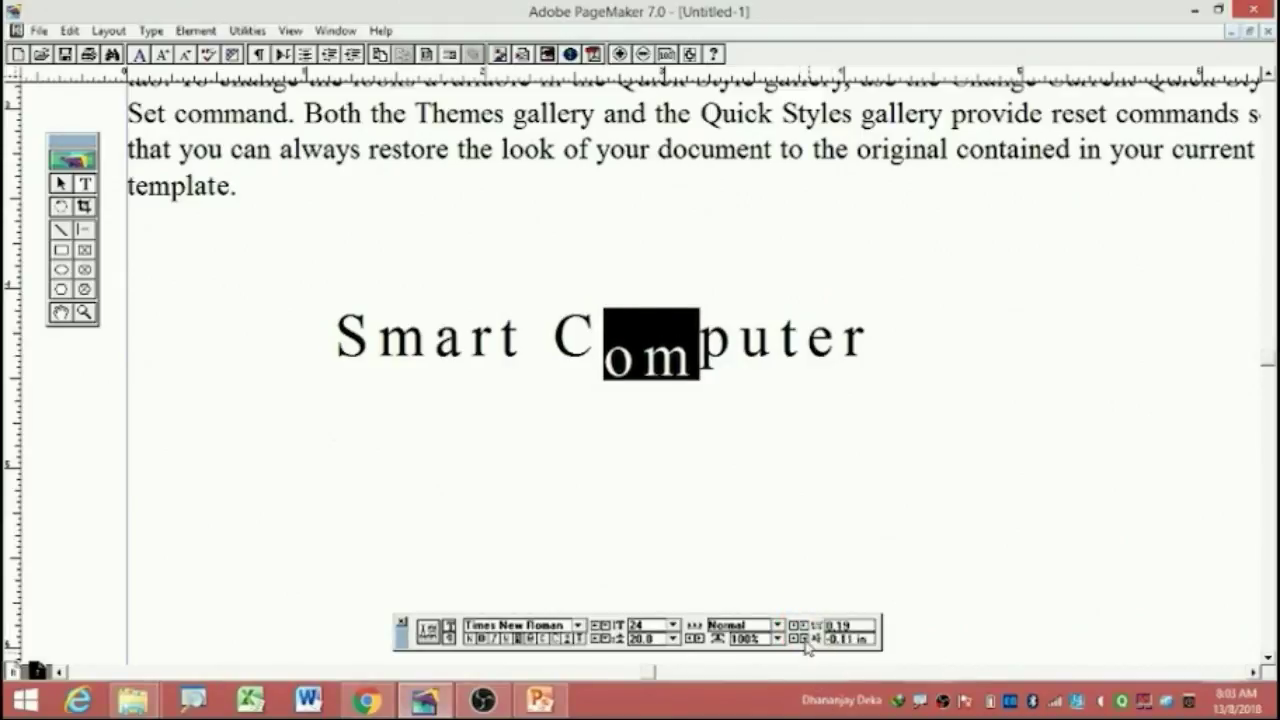
{"action": "left_click", "coordinate": [803, 639]}
{"action": "left_click", "coordinate": [803, 639]}
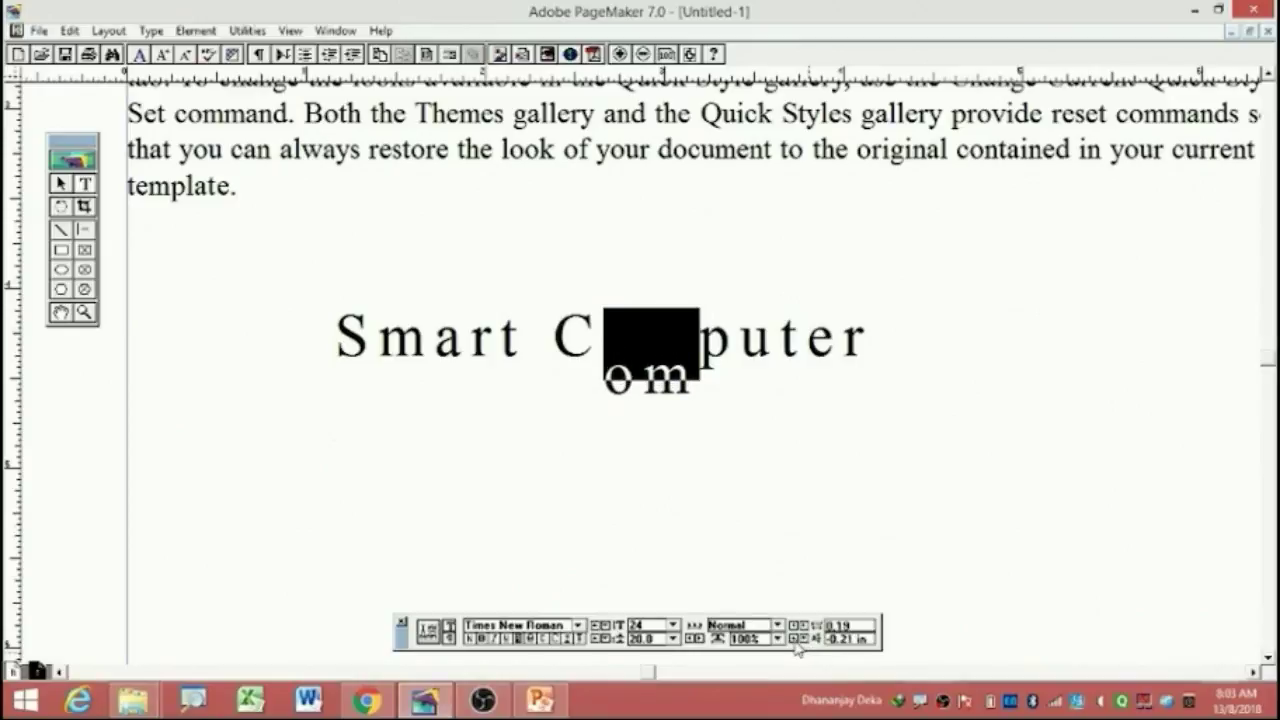
Raise 'om' above the baseline to a 0.26 in baseline shift.
{"action": "left_click", "coordinate": [794, 639]}
{"action": "left_click", "coordinate": [794, 639]}
{"action": "left_click", "coordinate": [794, 639]}
{"action": "left_click", "coordinate": [794, 639]}
{"action": "left_click", "coordinate": [794, 639]}
{"action": "left_click", "coordinate": [794, 639]}
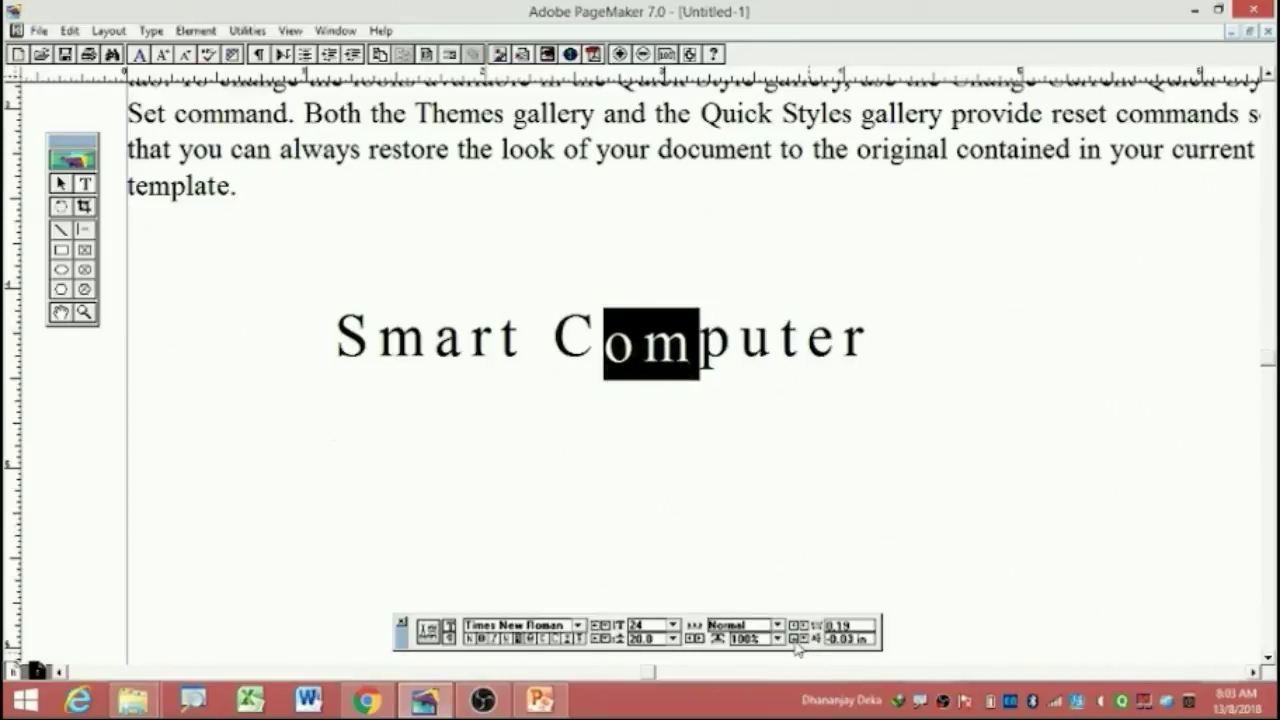
{"action": "left_click", "coordinate": [794, 639]}
{"action": "left_click", "coordinate": [794, 639]}
{"action": "left_click", "coordinate": [795, 643]}
{"action": "left_click", "coordinate": [795, 643]}
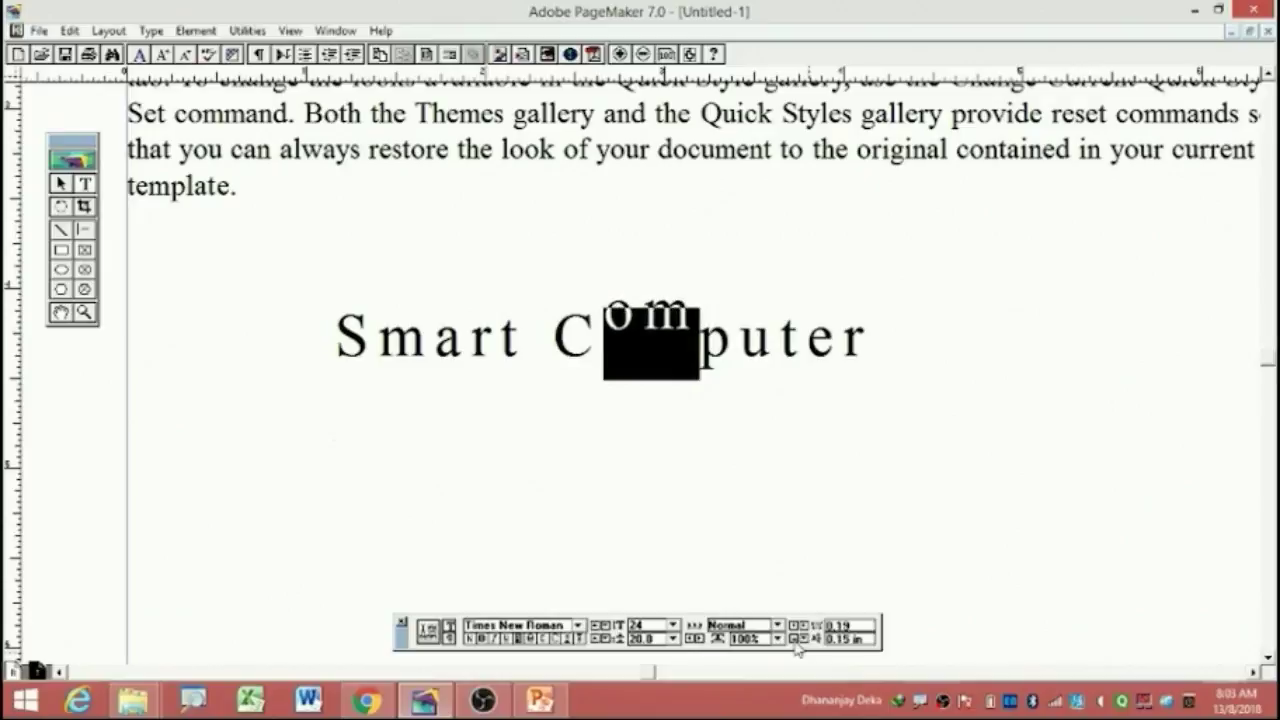
{"action": "left_click", "coordinate": [795, 643]}
{"action": "left_click", "coordinate": [795, 643]}
{"action": "left_click", "coordinate": [795, 643]}
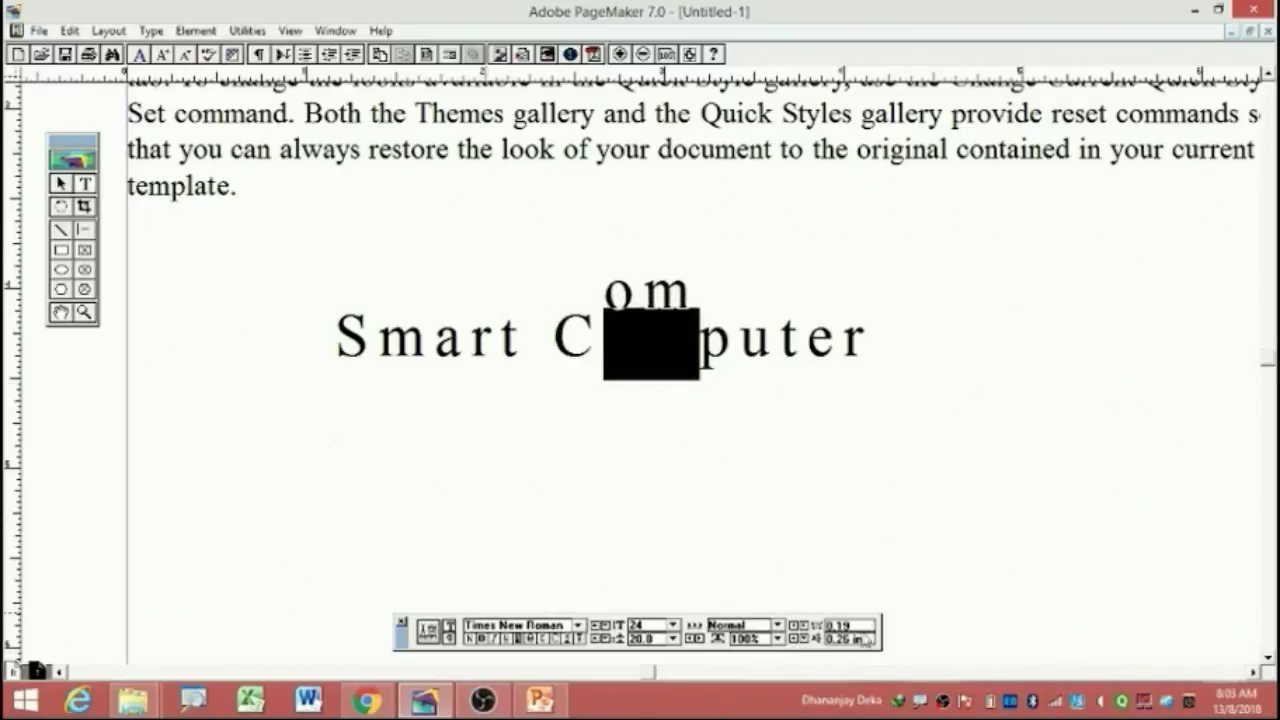
Set the baseline shift of 'om' back to 0.
{"action": "left_click_drag", "start_coordinate": [866, 640], "coordinate": [826, 641]}
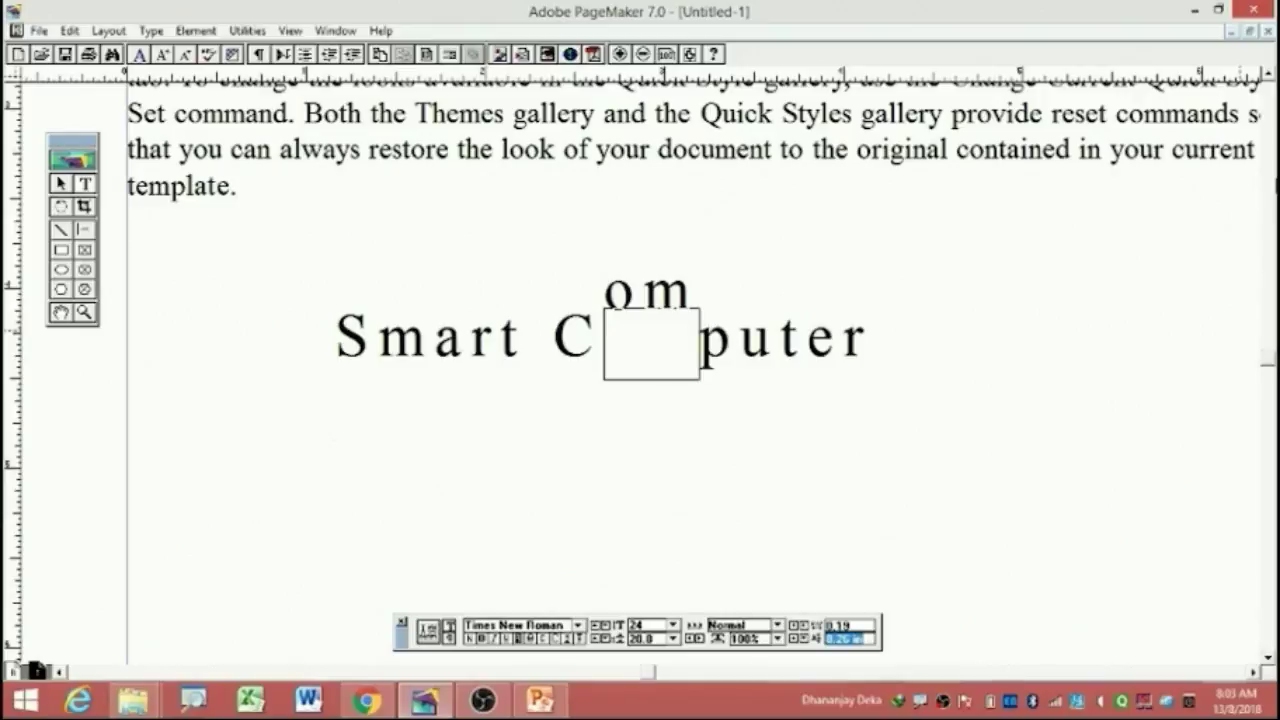
{"action": "type", "text": "0"}
{"action": "key", "text": "Return"}
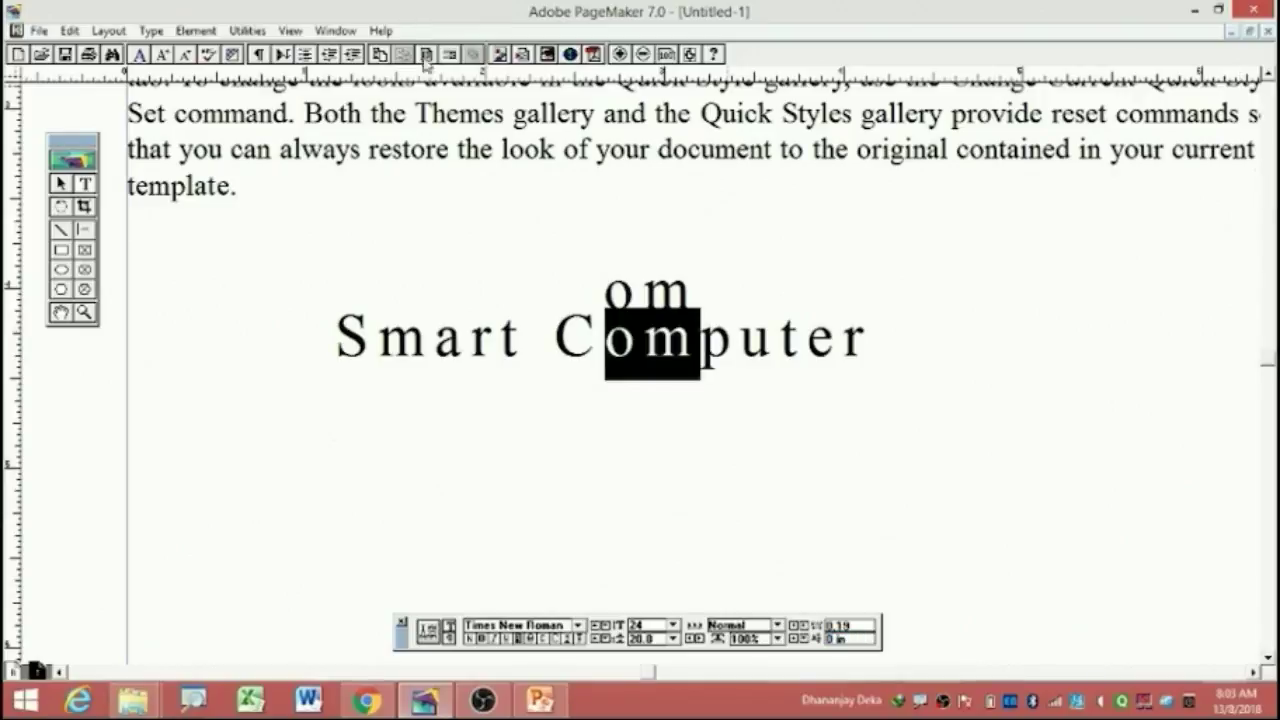
{"action": "left_click", "coordinate": [646, 340]}
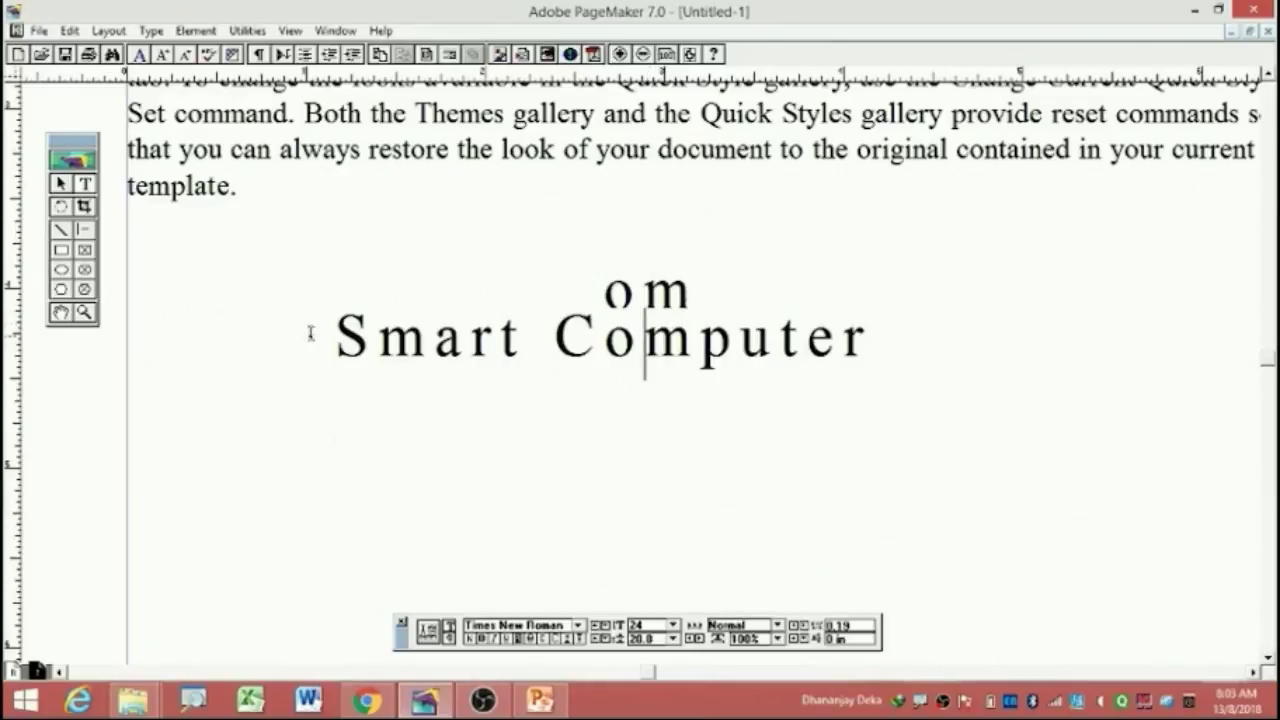
{"action": "left_click", "coordinate": [84, 312]}
Set the view to Actual Size to show the whole page layout.
{"action": "right_click", "coordinate": [614, 337]}
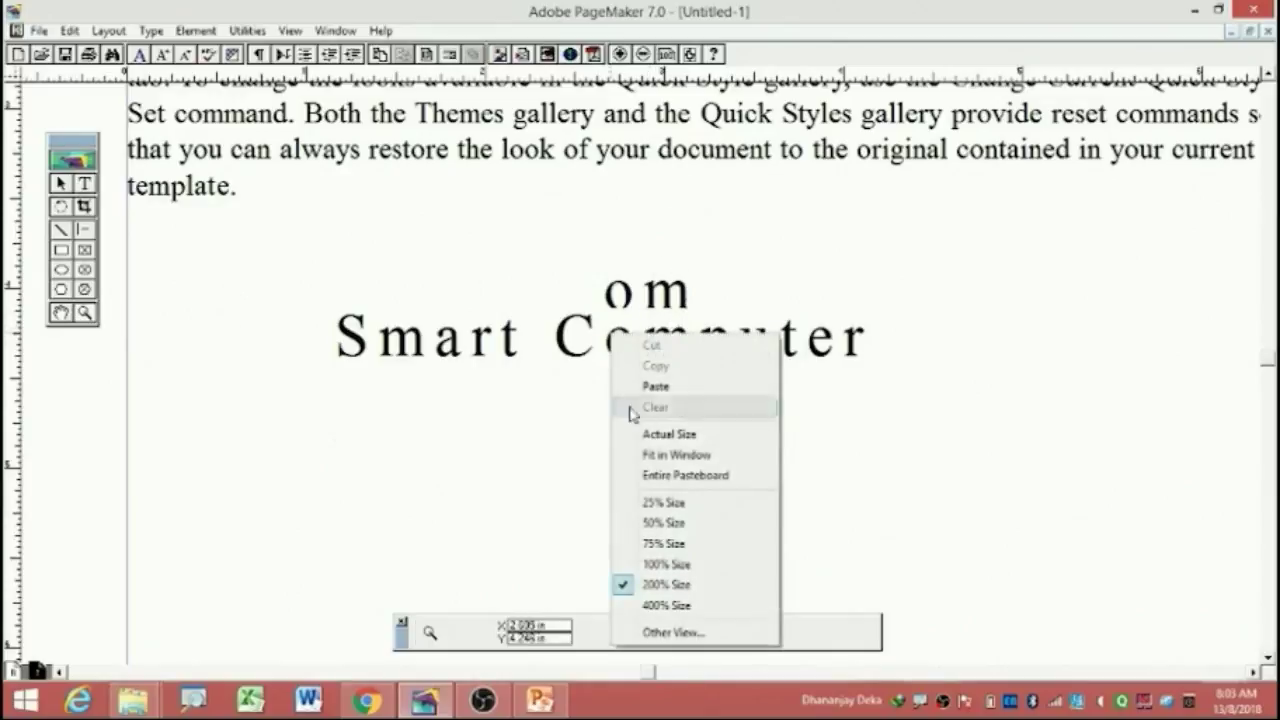
{"action": "left_click", "coordinate": [680, 435]}
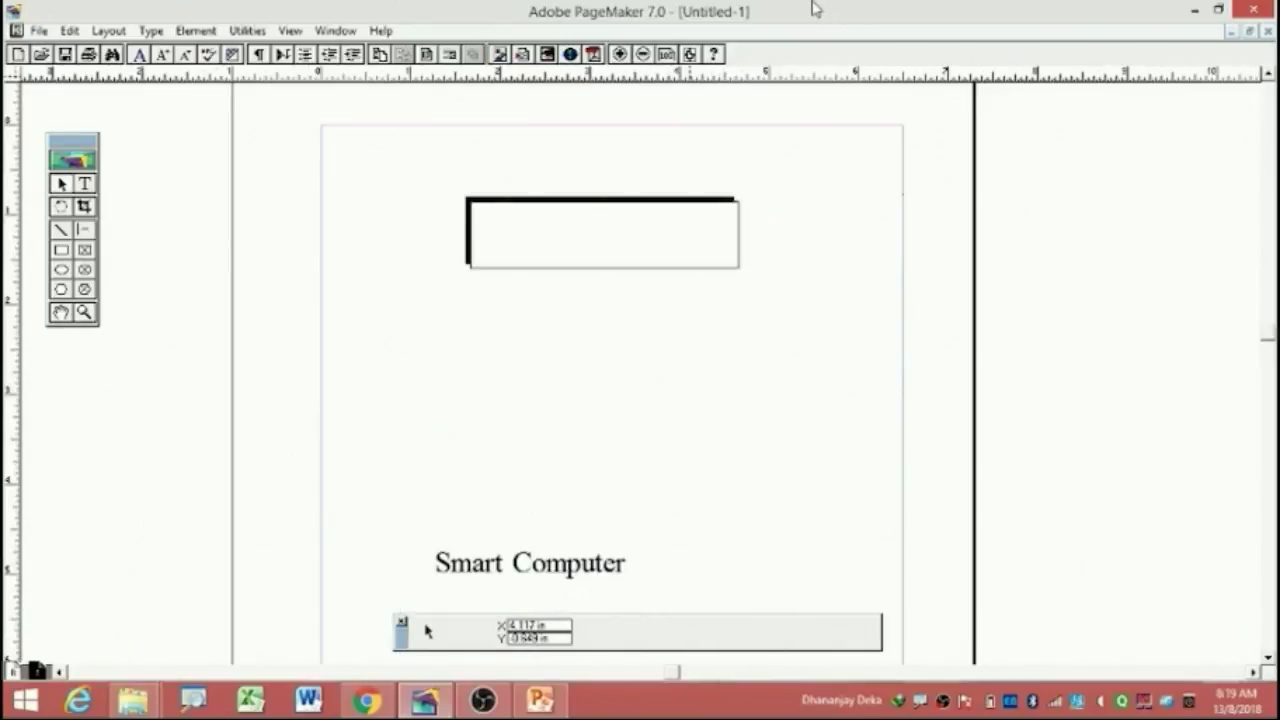